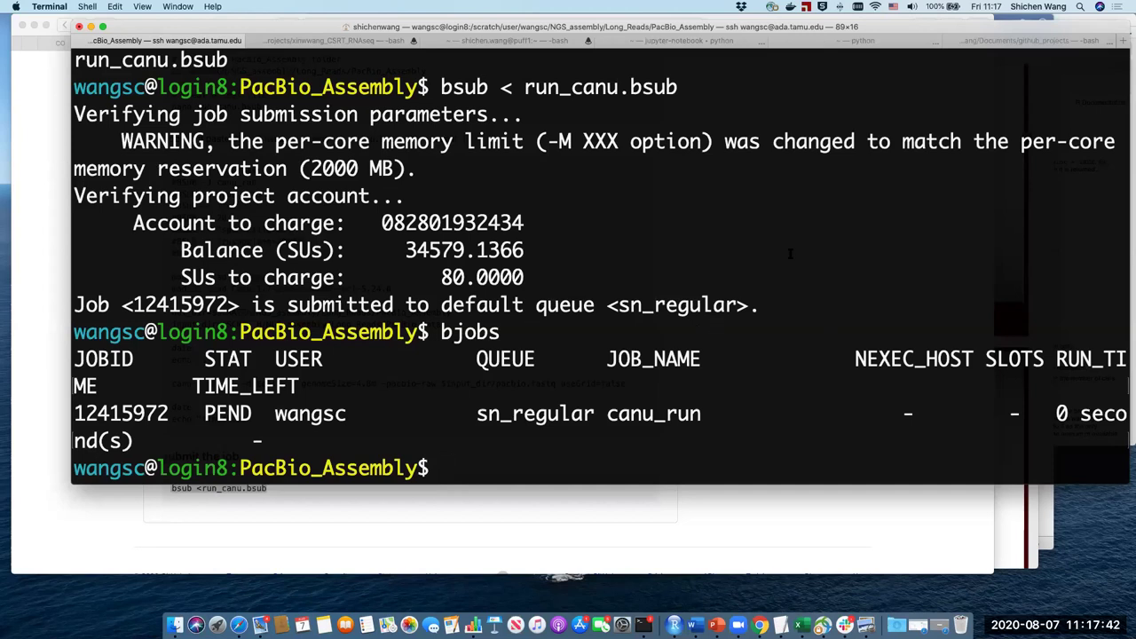
# - Check the status of the submitted canu_run job with bjobs and highlight its current state
pyautogui.write('bjobs')
pyautogui.press('Return')
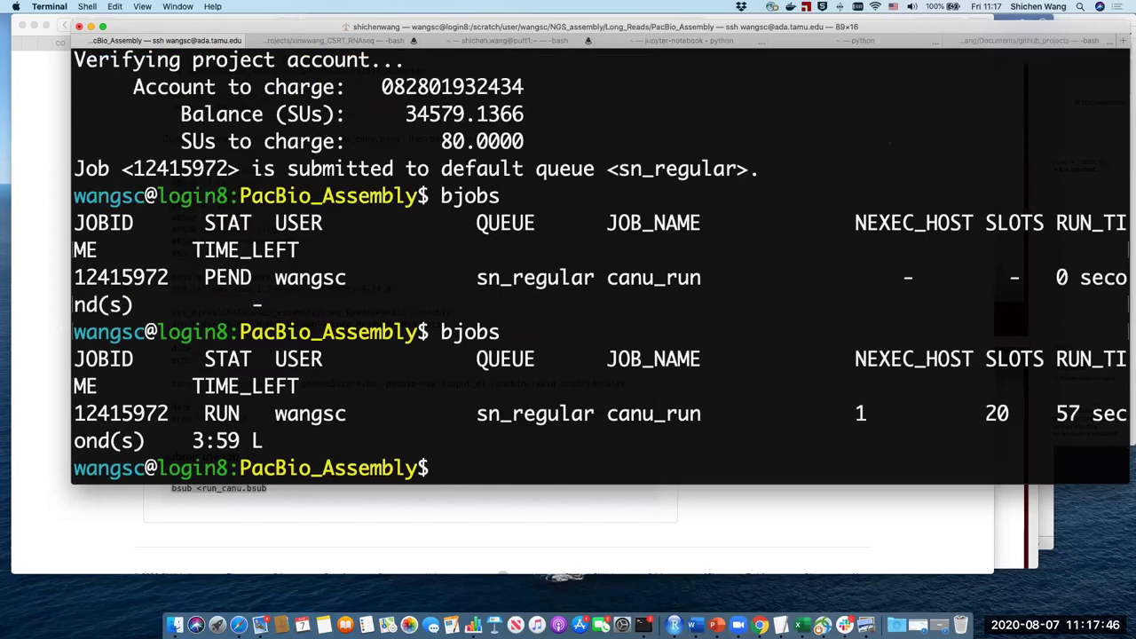
pyautogui.doubleClick(227, 411)
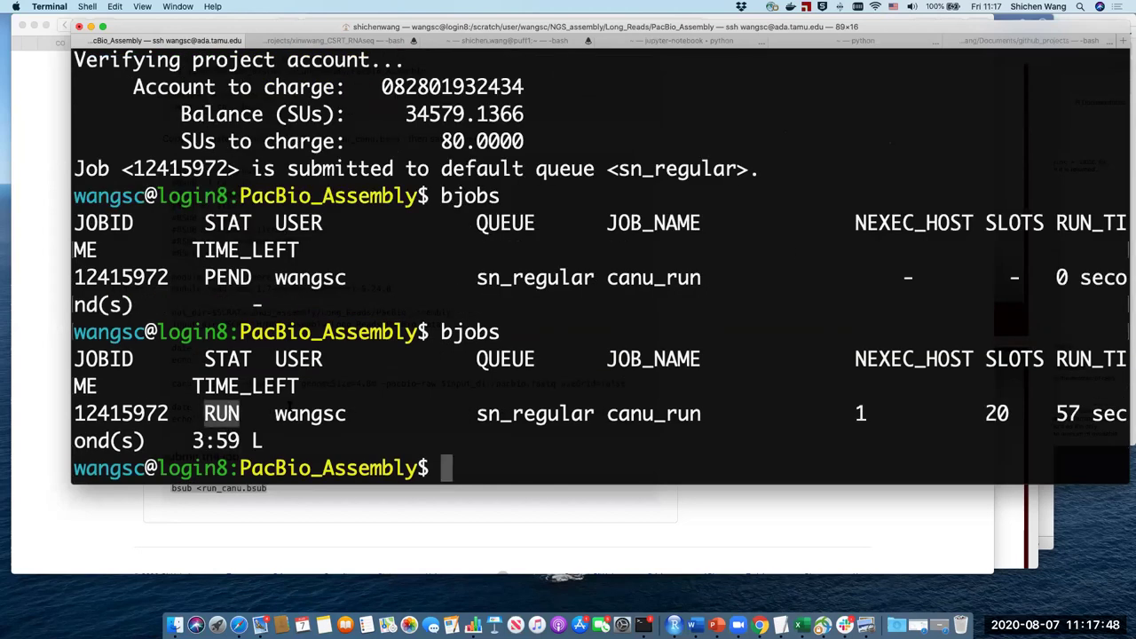
pyautogui.click(401, 379)
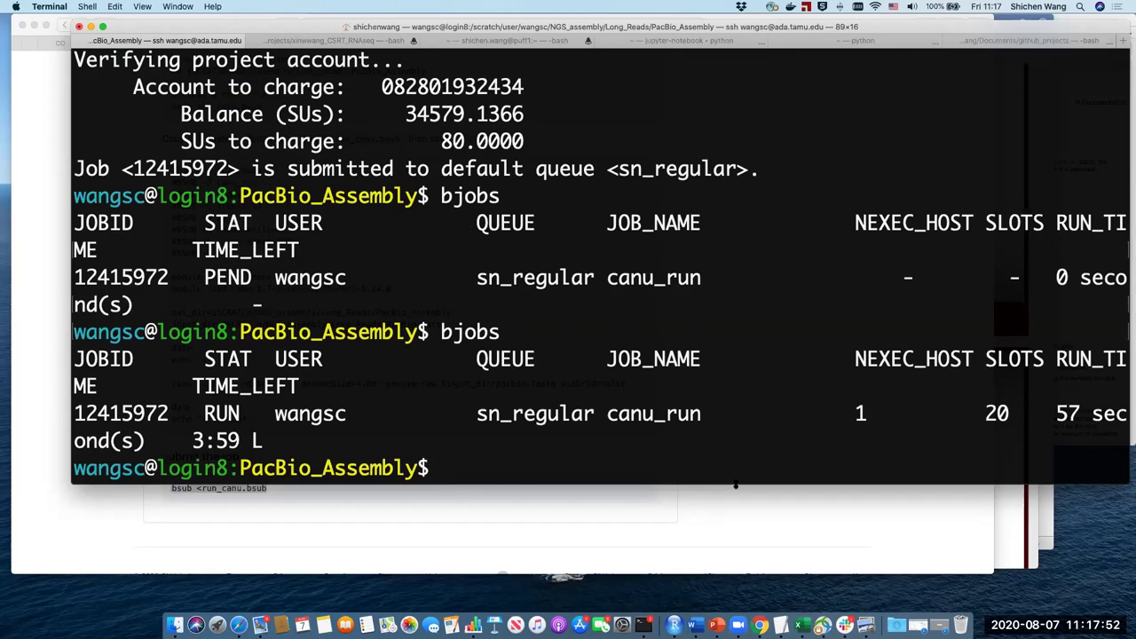
# - Switch to the NGS_Assembly_spring_2020-2.pdf slides in Preview and copy the Transcriptome assembly URL from the last page
pyautogui.click(789, 515)
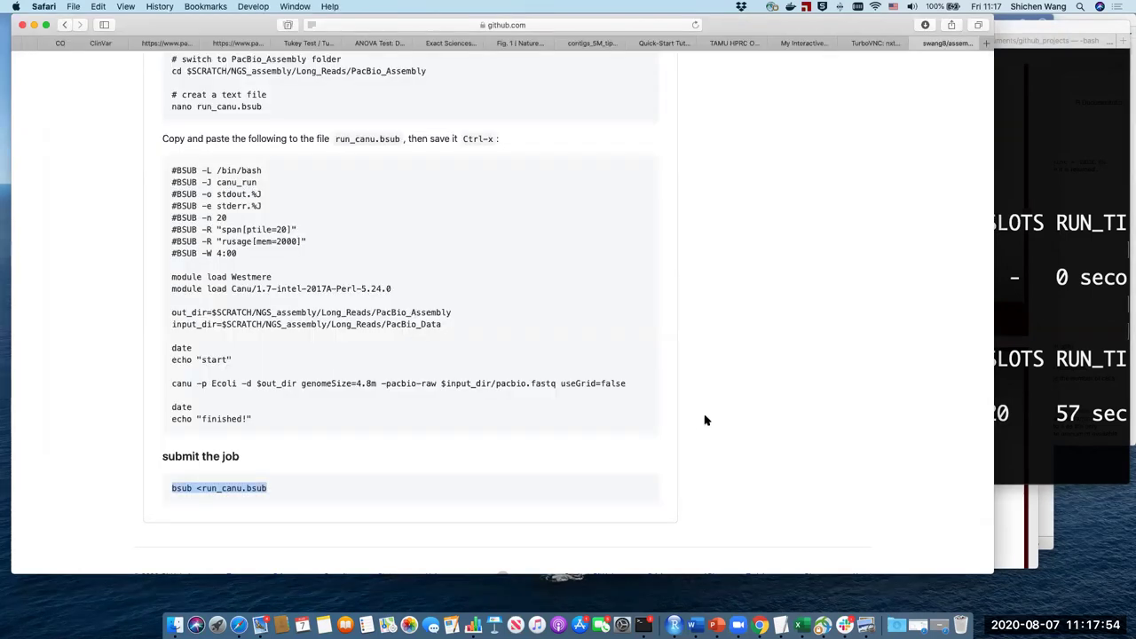
pyautogui.press('super+Tab')
pyautogui.scroll(-5, 695, 419)
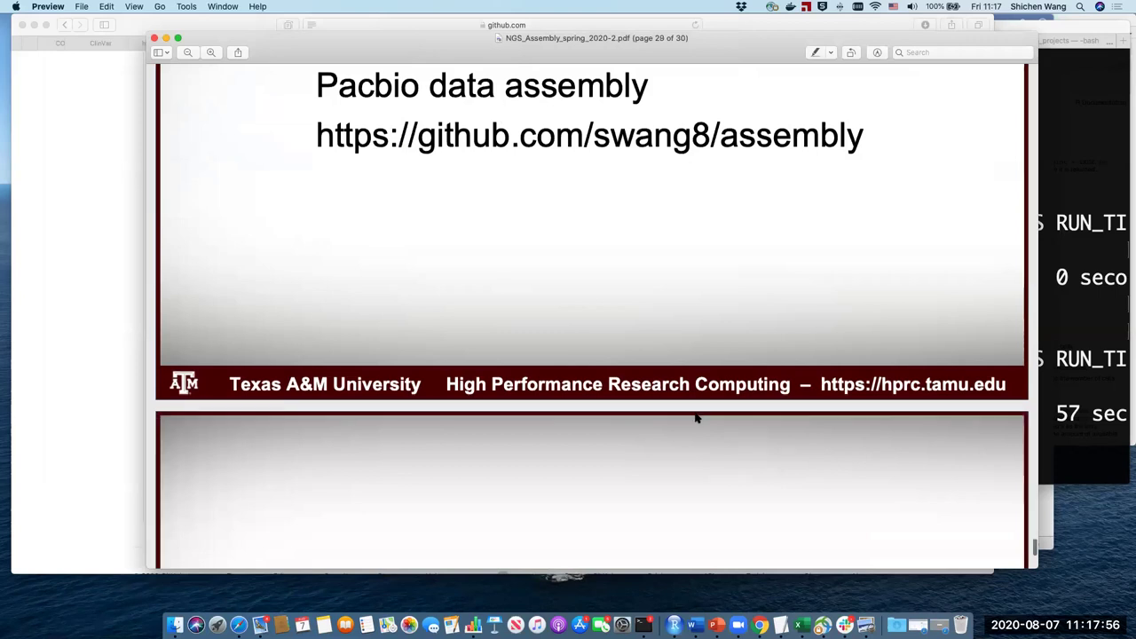
pyautogui.scroll(-3, 698, 415)
pyautogui.scroll(-2, 697, 417)
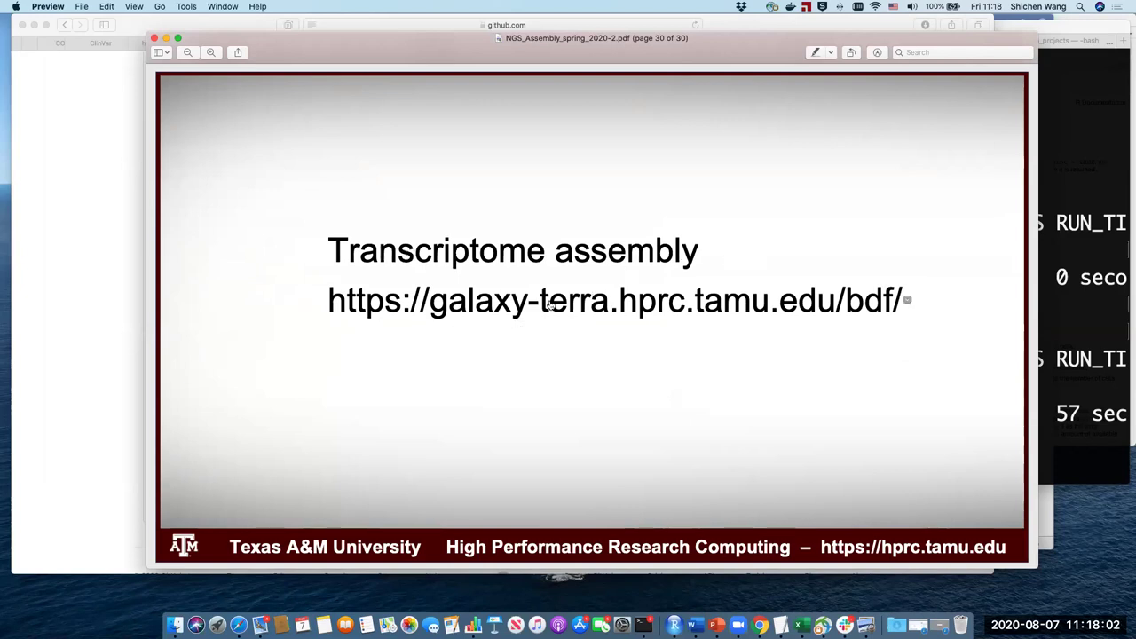
pyautogui.moveTo(903, 302); pyautogui.dragTo(332, 312)
pyautogui.press('super+c')
pyautogui.press('super+Tab')
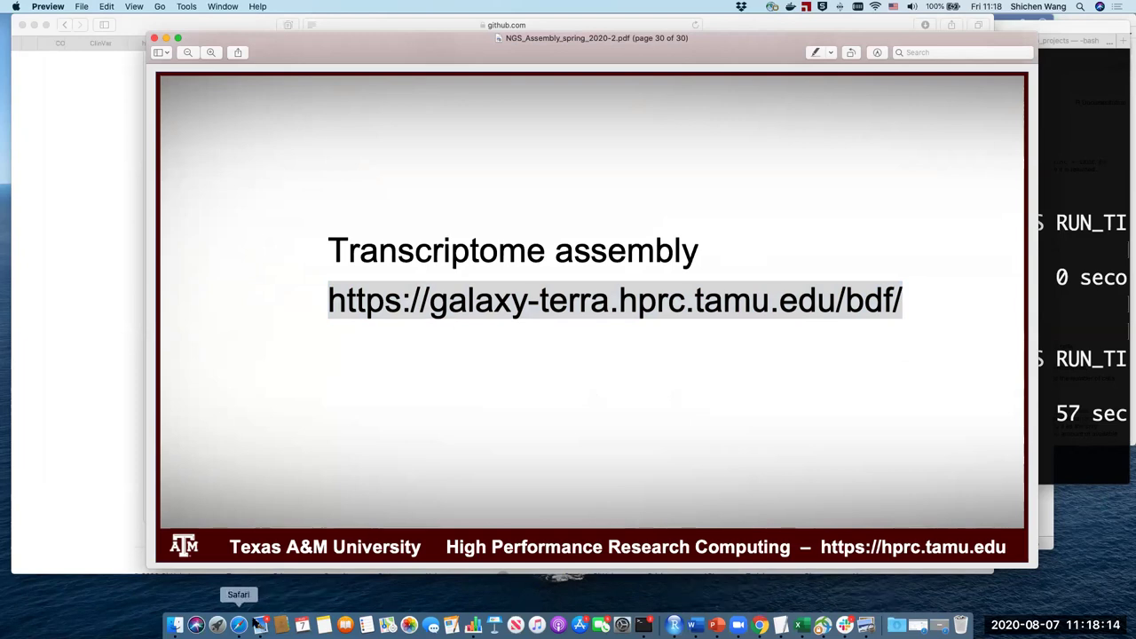
pyautogui.click(253, 623)
pyautogui.press('super+t')
pyautogui.press('super+v')
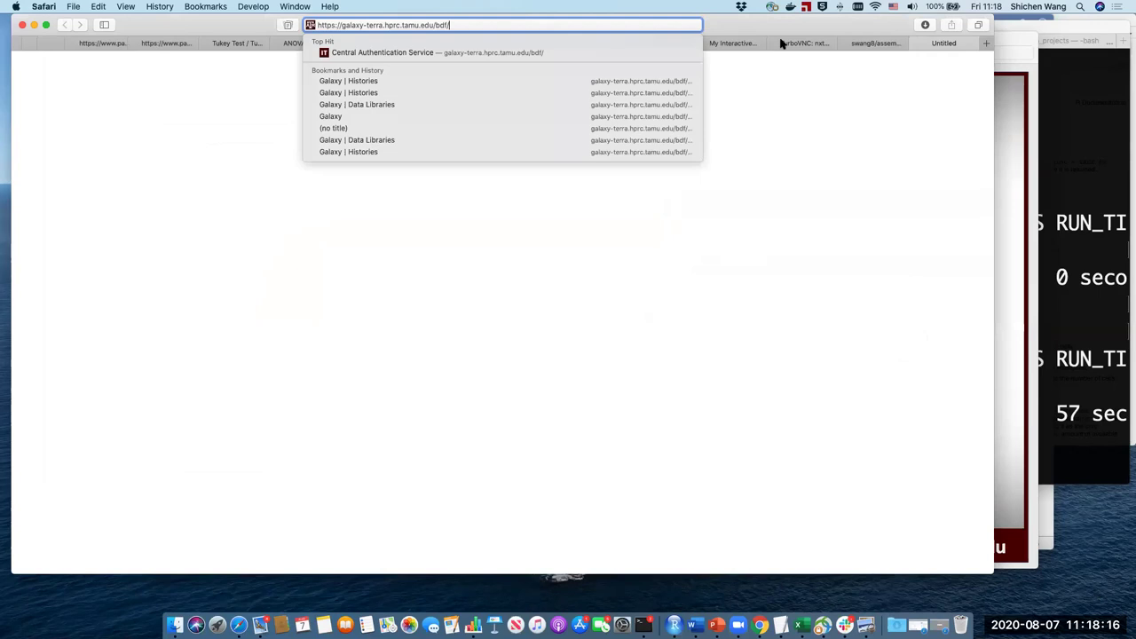
pyautogui.press('Return')
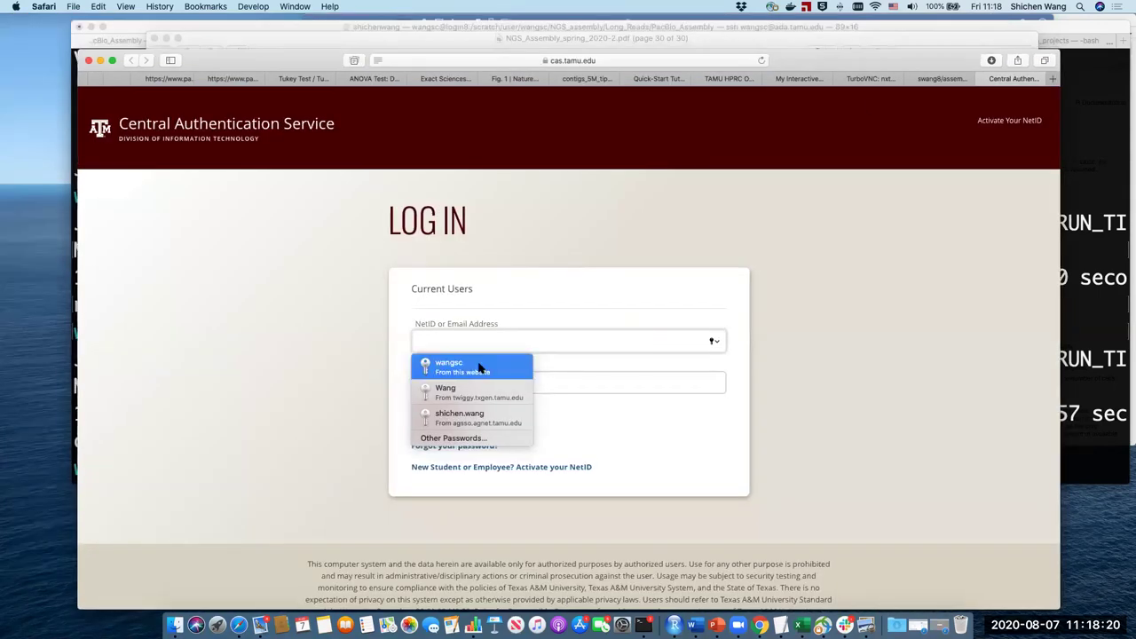
# - Log in to the Central Authentication Service with the saved NetID and password for this website
pyautogui.click(481, 371)
pyautogui.press('Return')
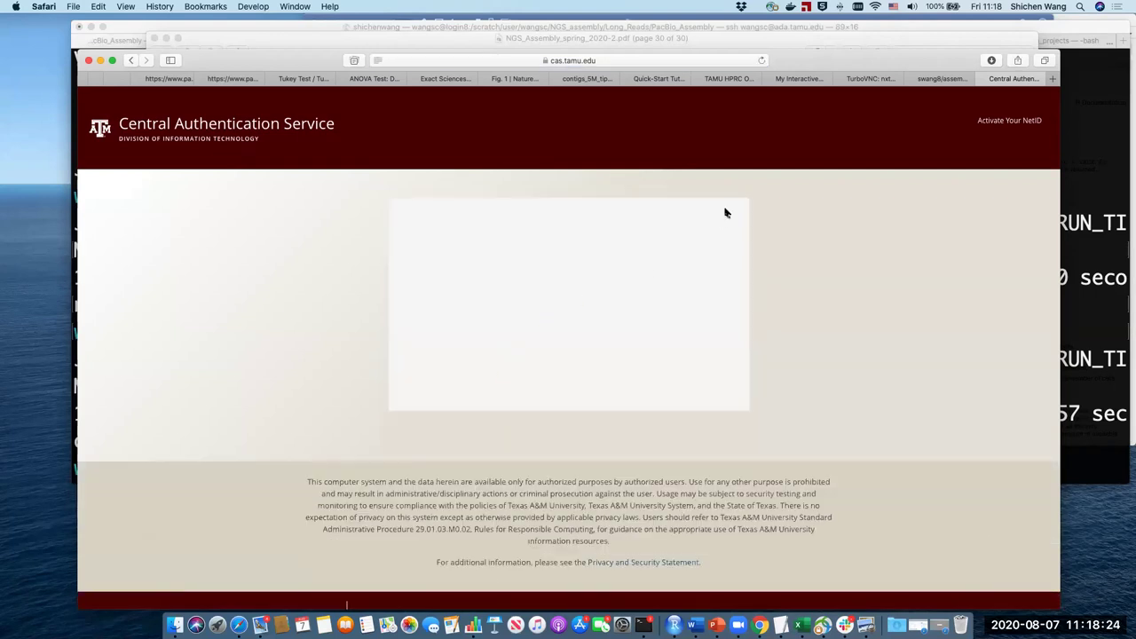
pyautogui.click(710, 233)
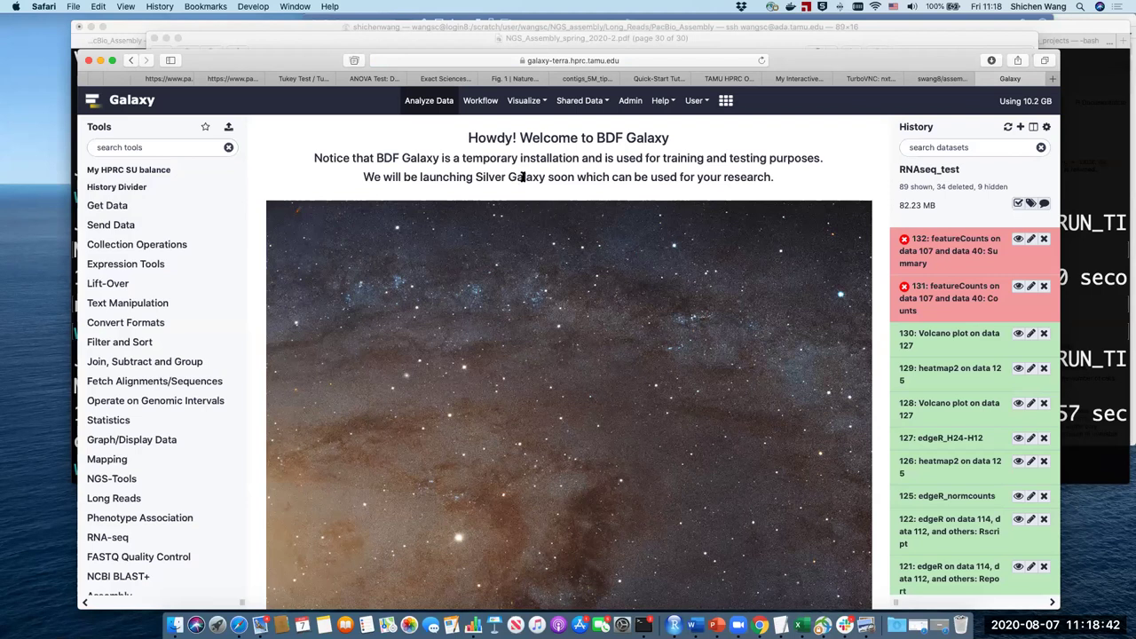
# - Show all Galaxy histories side by side and create a new empty history
pyautogui.click(1034, 128)
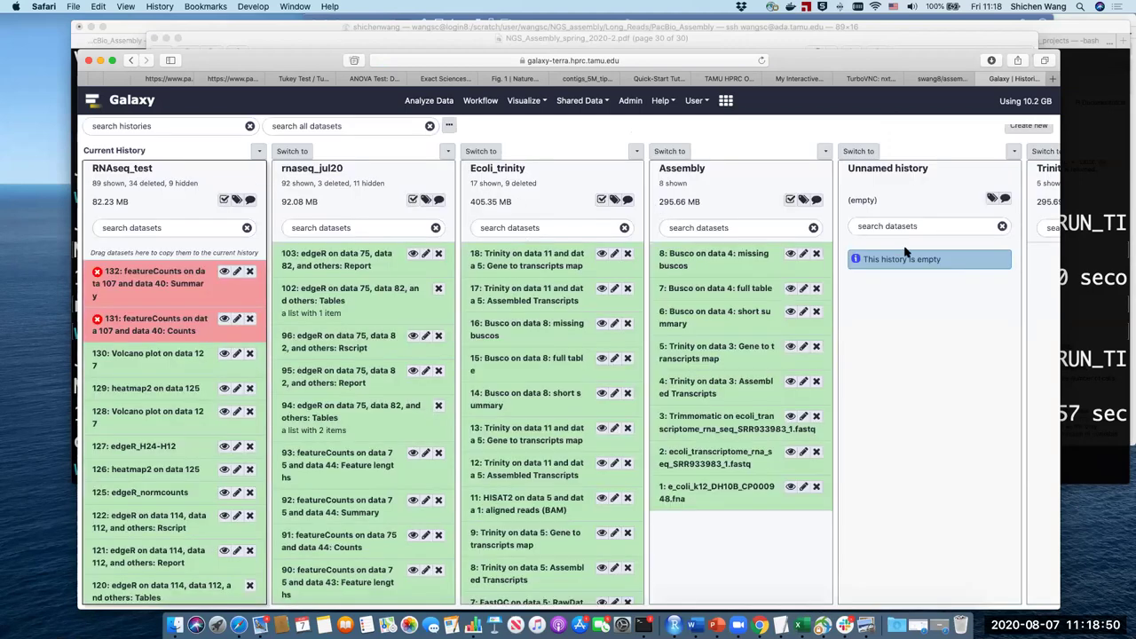
pyautogui.click(1028, 126)
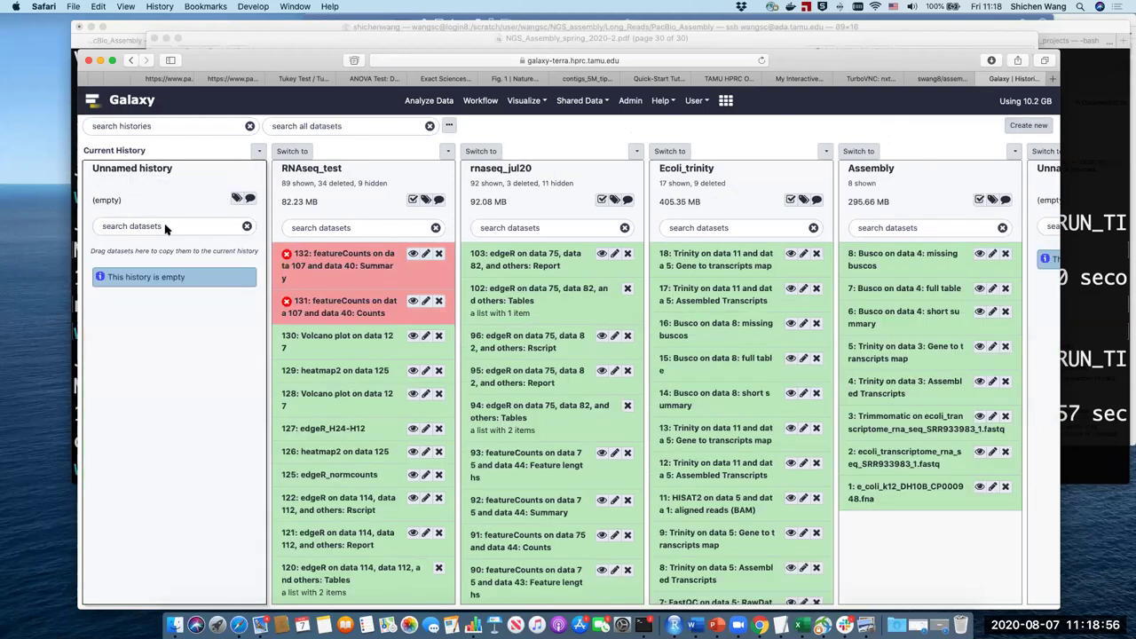
# - Open the list of the account's saved histories
pyautogui.click(696, 101)
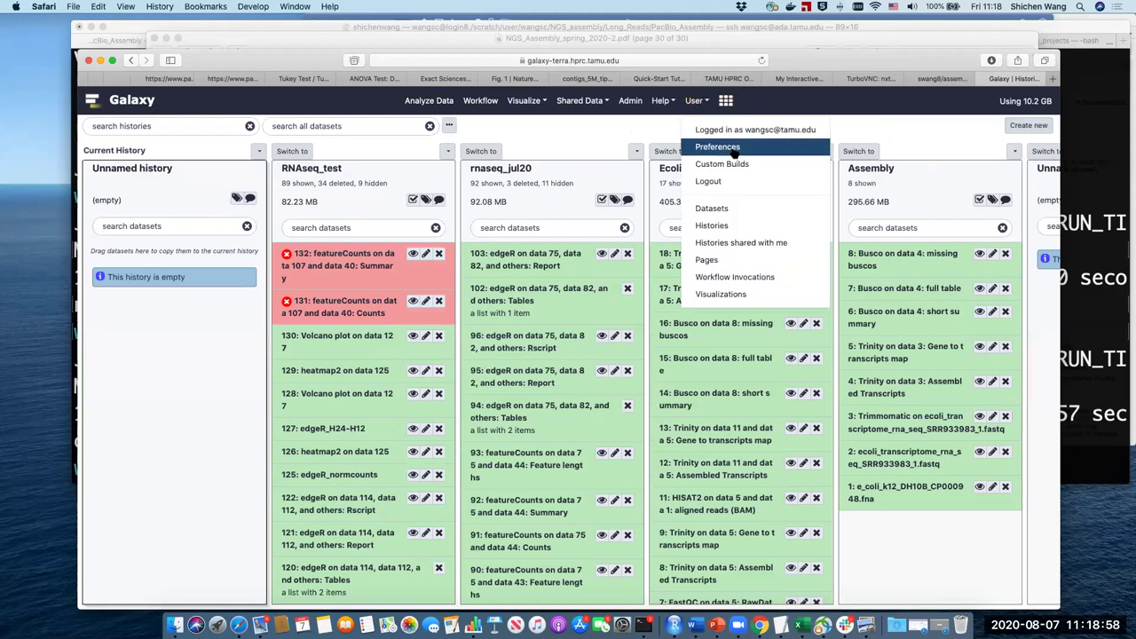
pyautogui.click(736, 224)
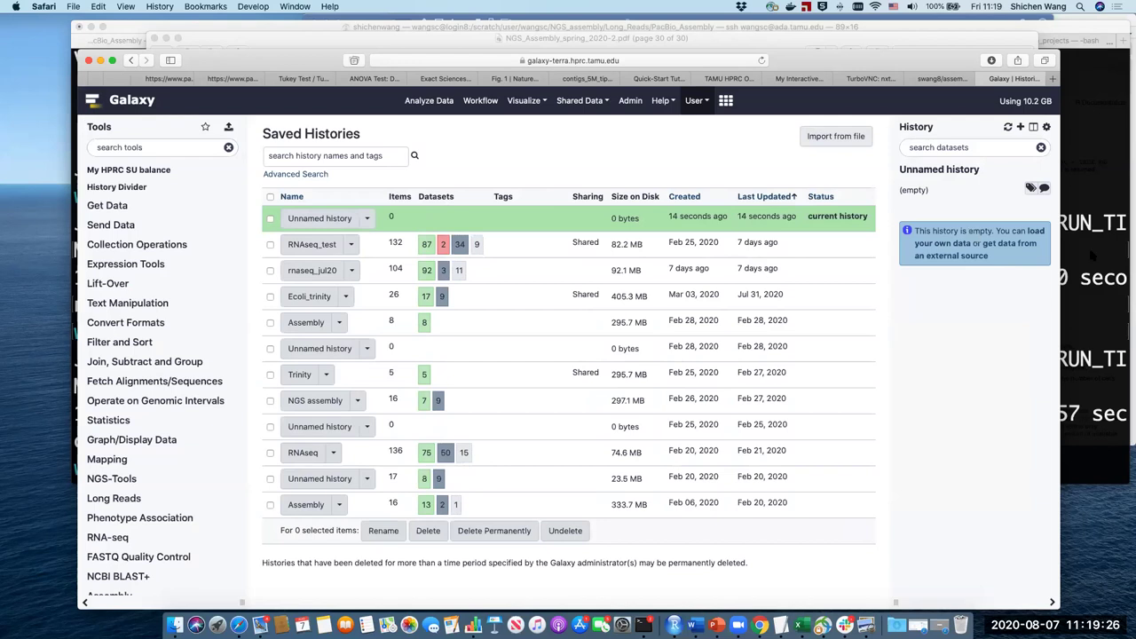
pyautogui.press('super+Tab')
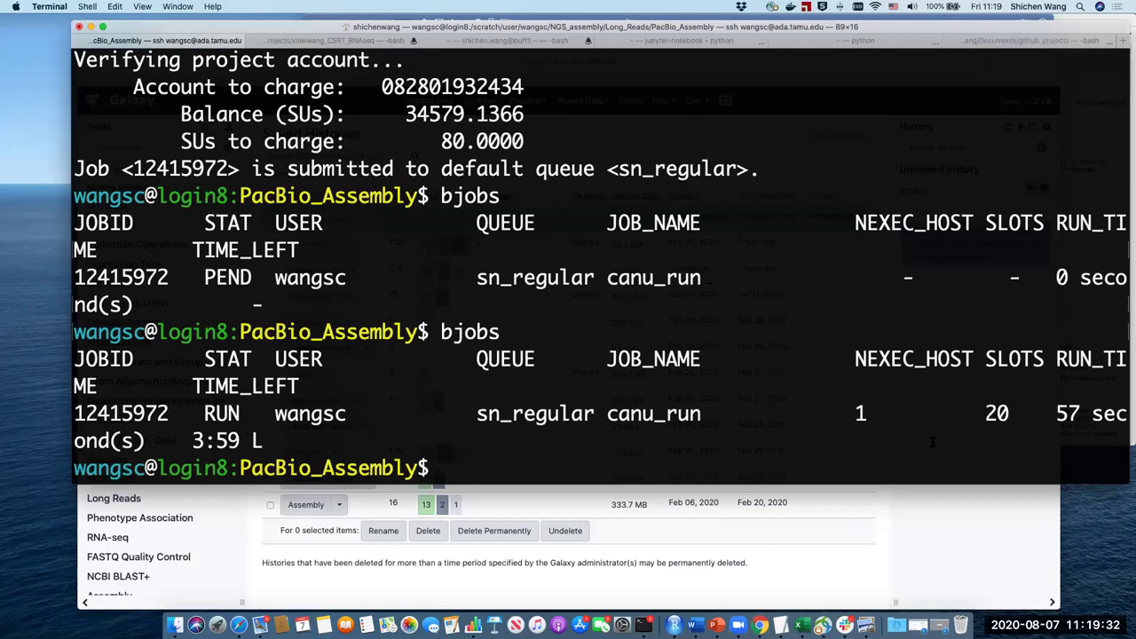
pyautogui.press('super+Tab')
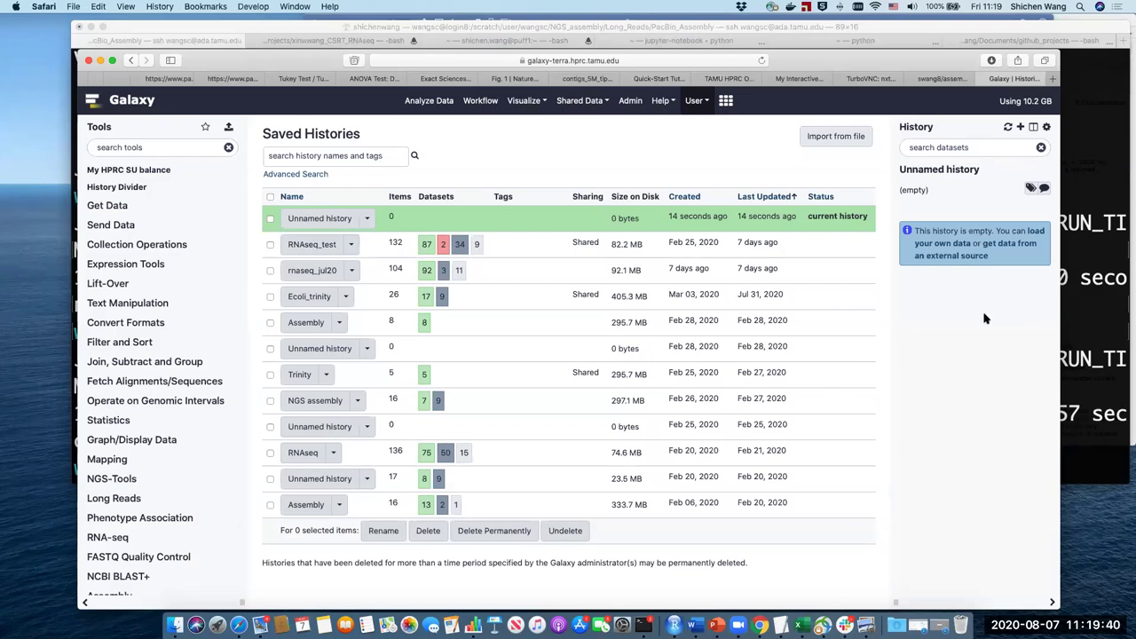
pyautogui.press('super+Tab')
pyautogui.press('super+Tab')
# - Open the permission settings of the E. coli library in the shared data libraries
pyautogui.click(561, 102)
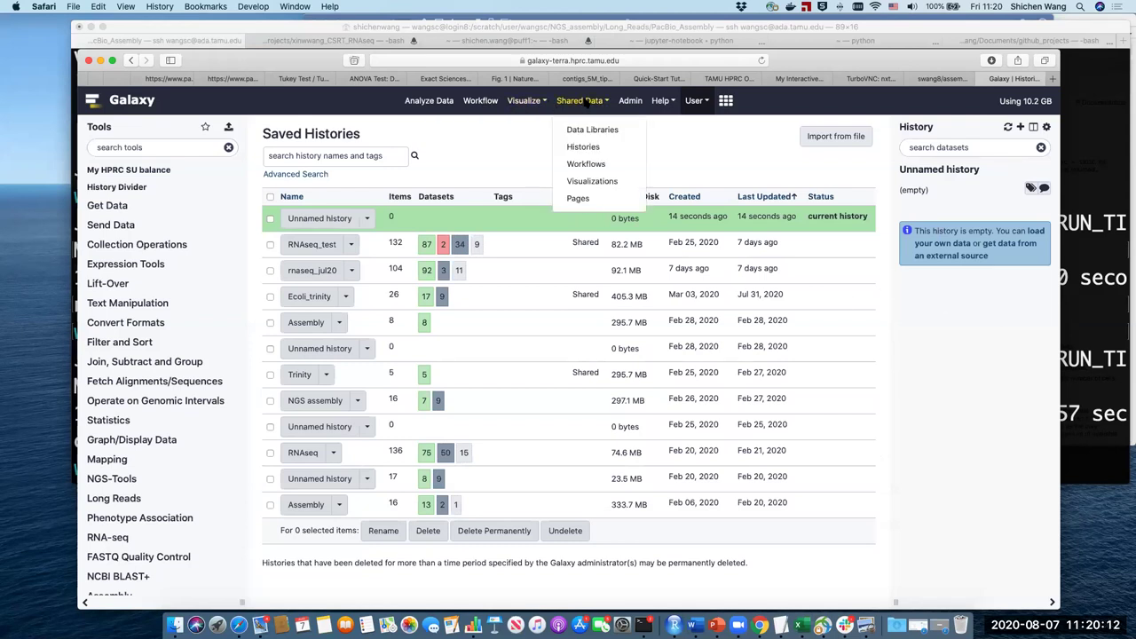
pyautogui.click(592, 131)
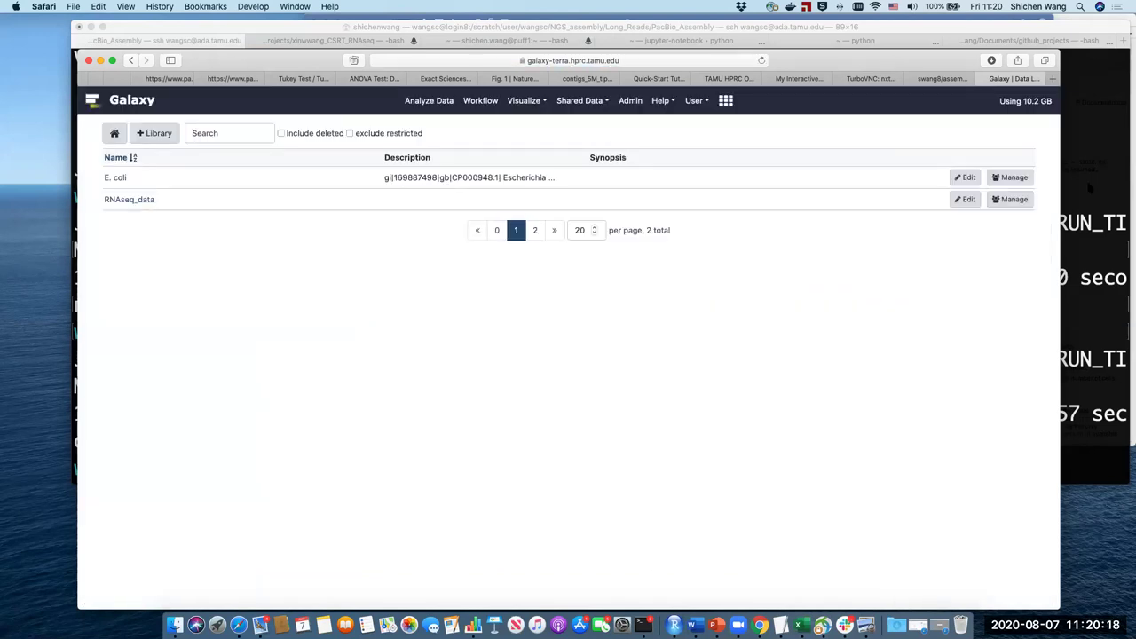
pyautogui.click(1012, 178)
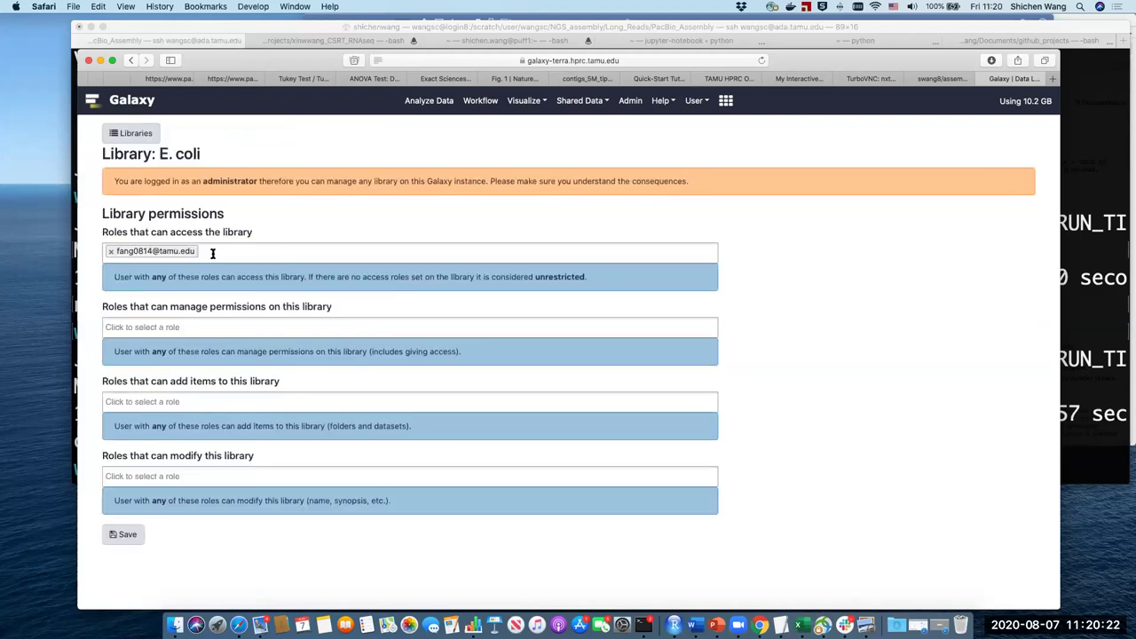
# - Add each remaining listed user's private role to the roles that can access the E. coli library, and save the permissions
pyautogui.click(216, 252)
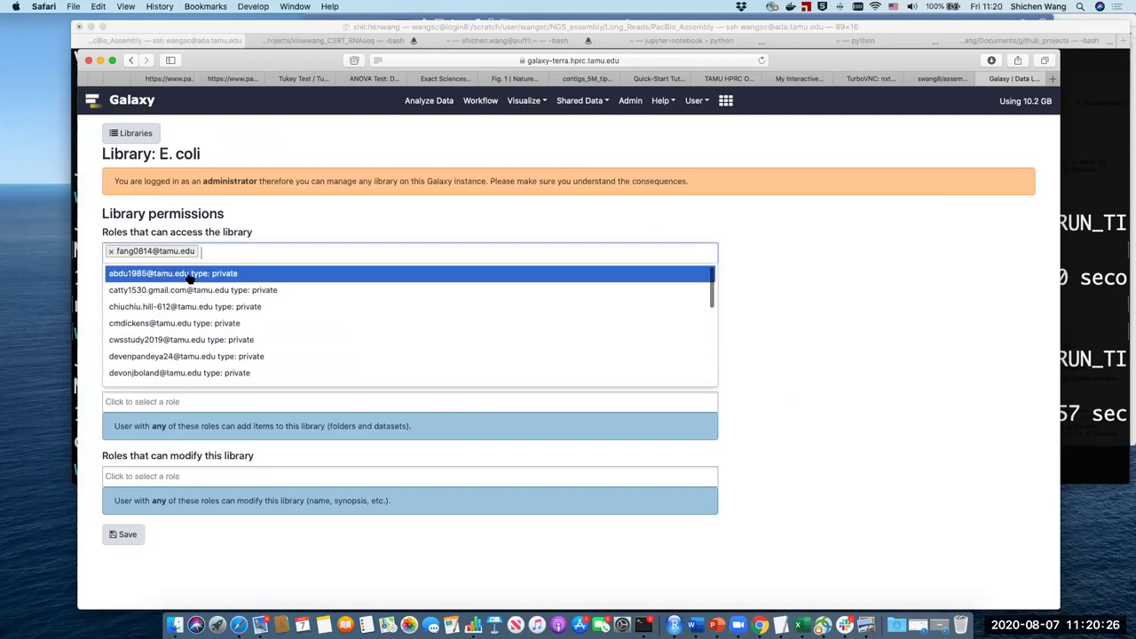
pyautogui.click(260, 274)
pyautogui.click(321, 249)
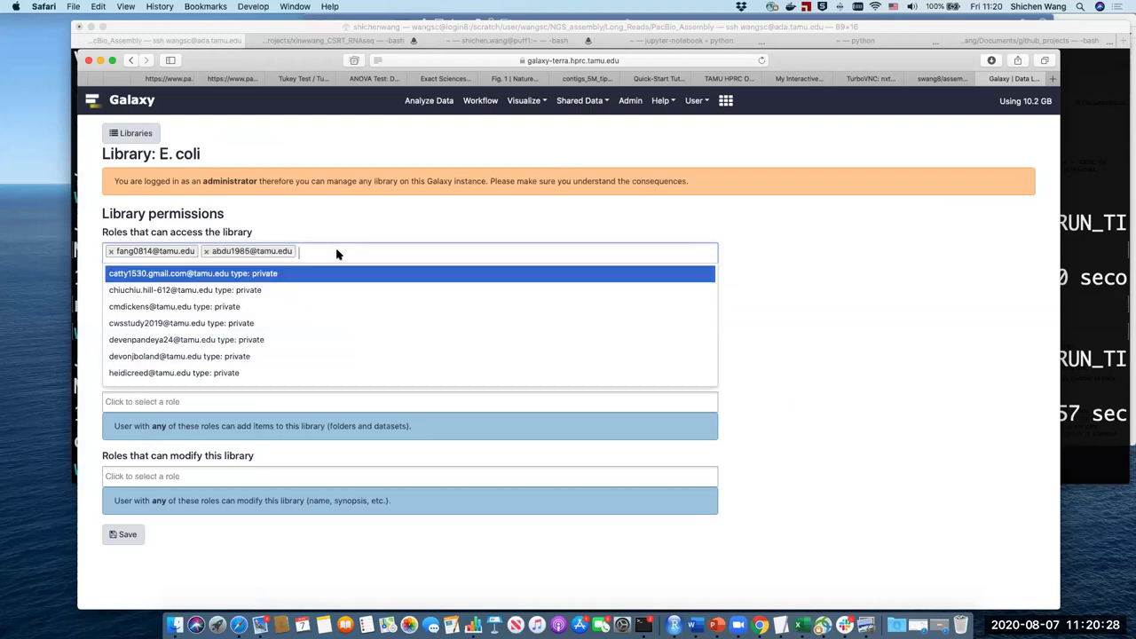
pyautogui.click(298, 274)
pyautogui.click(454, 253)
pyautogui.click(337, 274)
pyautogui.click(598, 252)
pyautogui.click(499, 277)
pyautogui.click(680, 252)
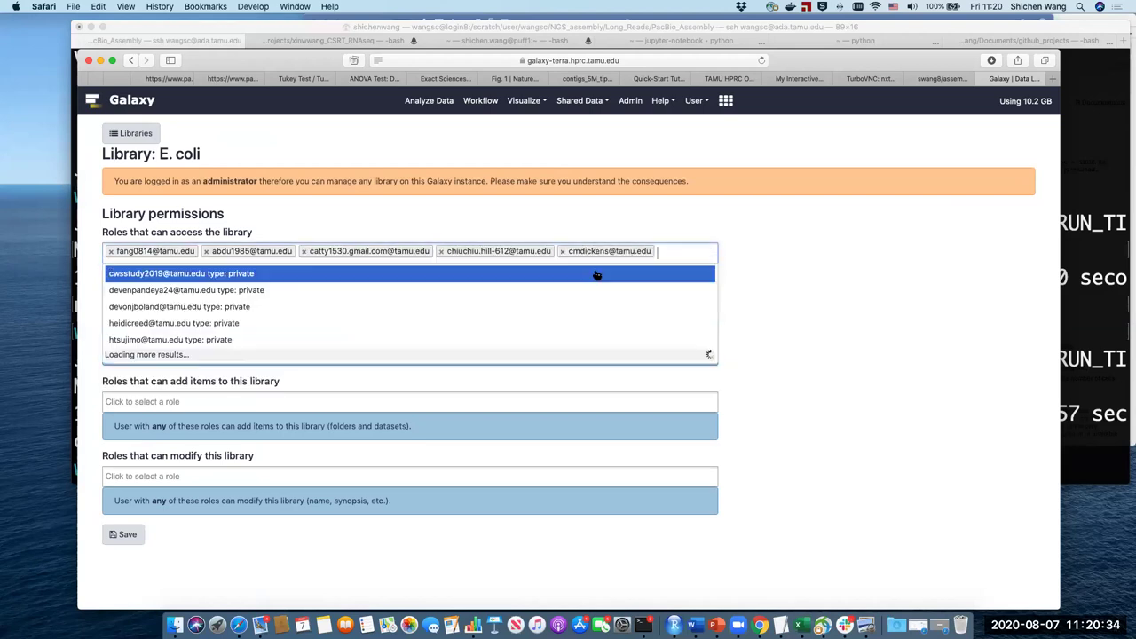
pyautogui.click(598, 271)
pyautogui.click(675, 264)
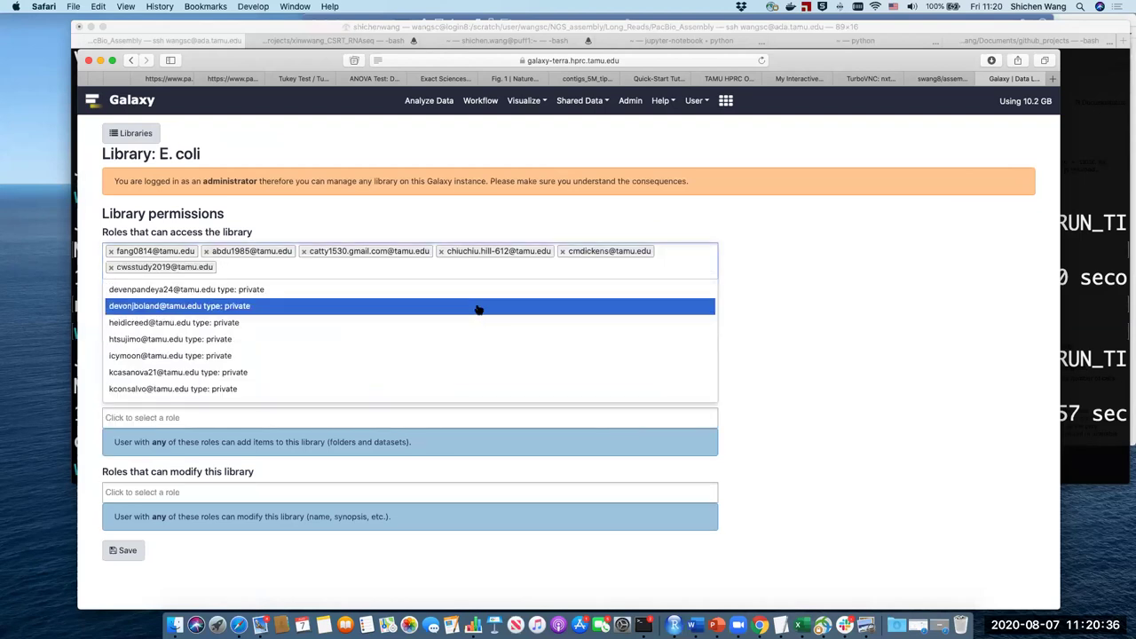
pyautogui.click(480, 294)
pyautogui.click(410, 269)
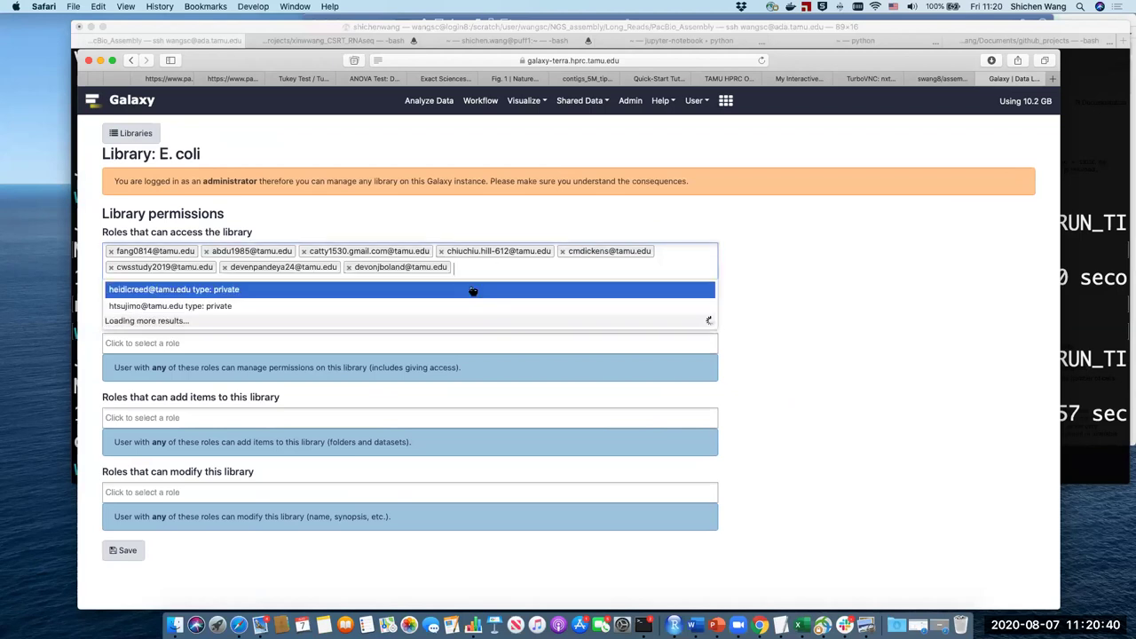
pyautogui.click(473, 290)
pyautogui.click(590, 270)
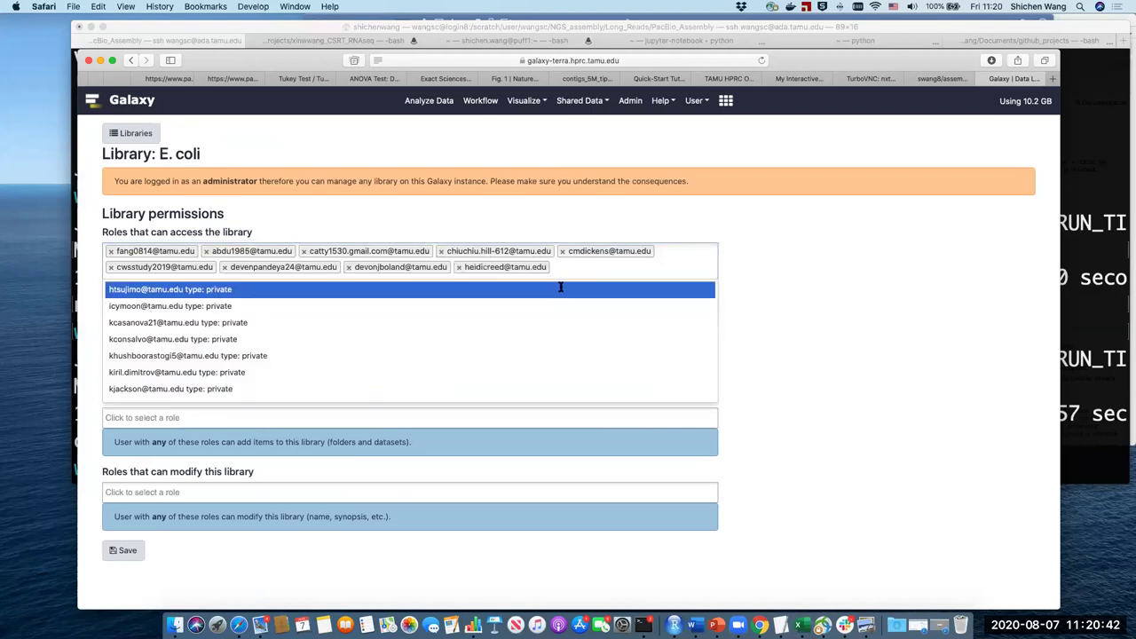
pyautogui.click(618, 289)
pyautogui.click(664, 274)
pyautogui.click(609, 296)
pyautogui.click(677, 270)
pyautogui.click(466, 305)
pyautogui.click(382, 282)
pyautogui.press('Return')
pyautogui.click(420, 284)
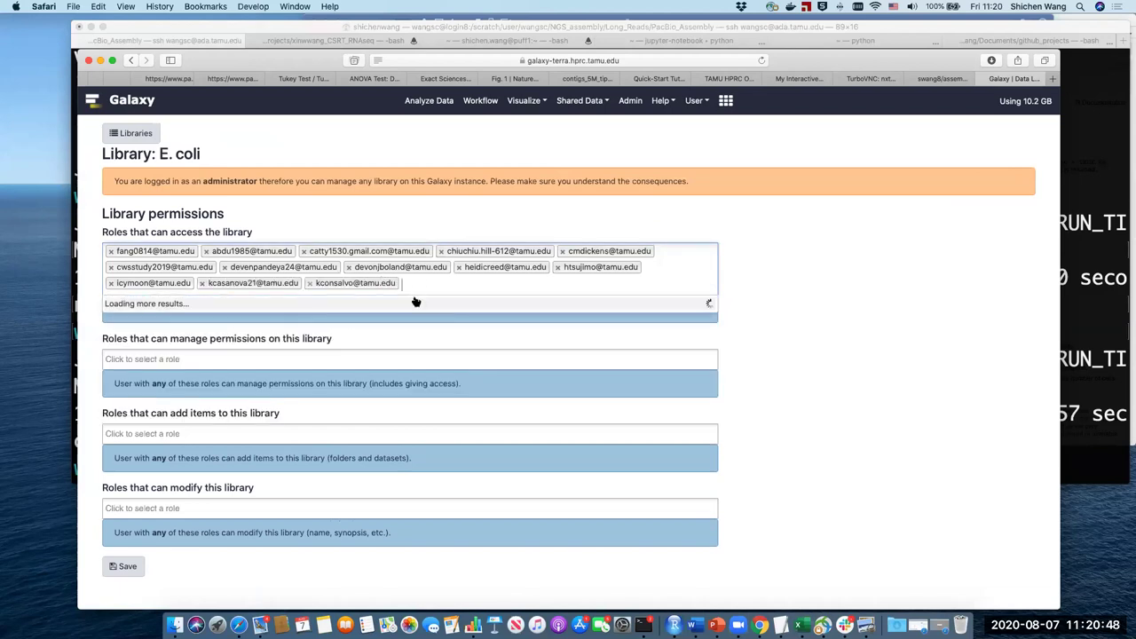
pyautogui.click(413, 304)
pyautogui.click(541, 286)
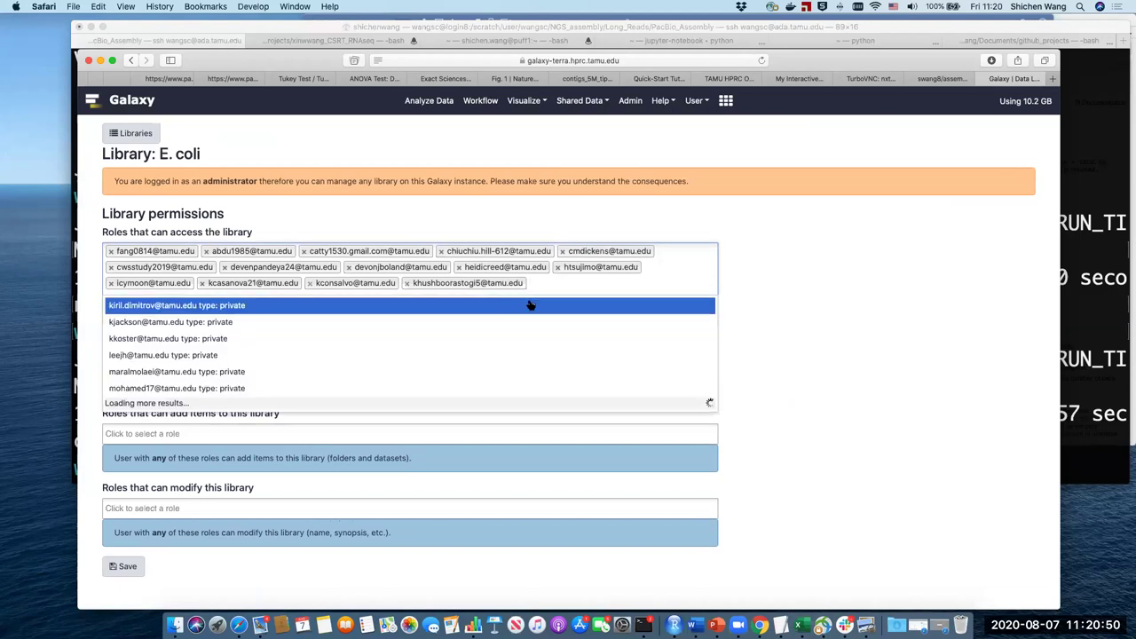
pyautogui.click(533, 304)
pyautogui.click(647, 290)
pyautogui.click(625, 308)
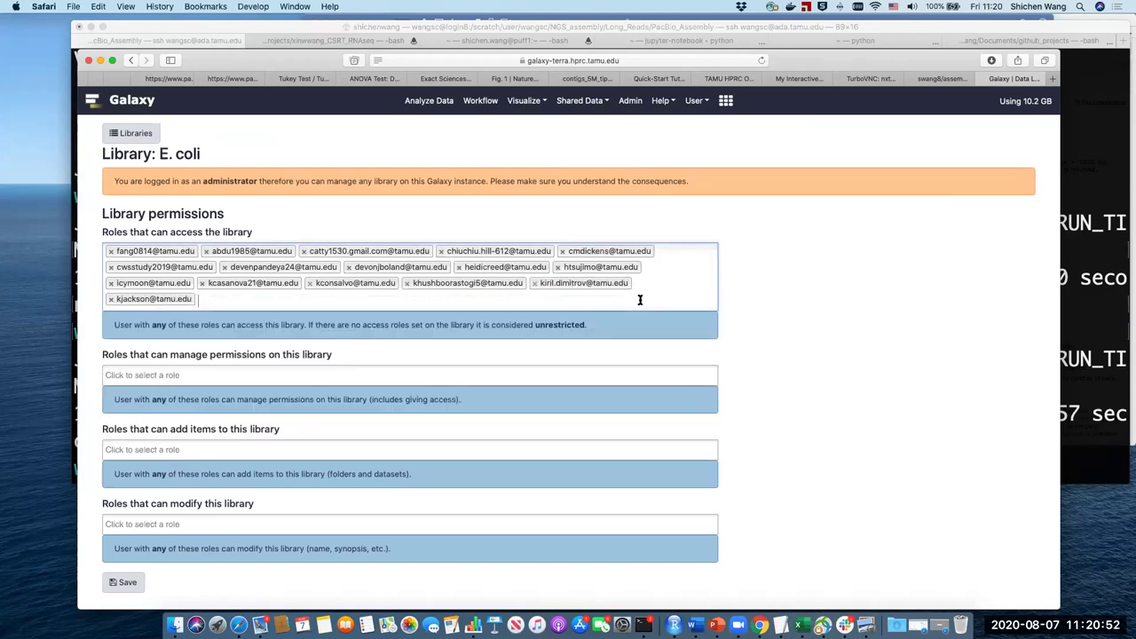
pyautogui.click(648, 303)
pyautogui.click(550, 330)
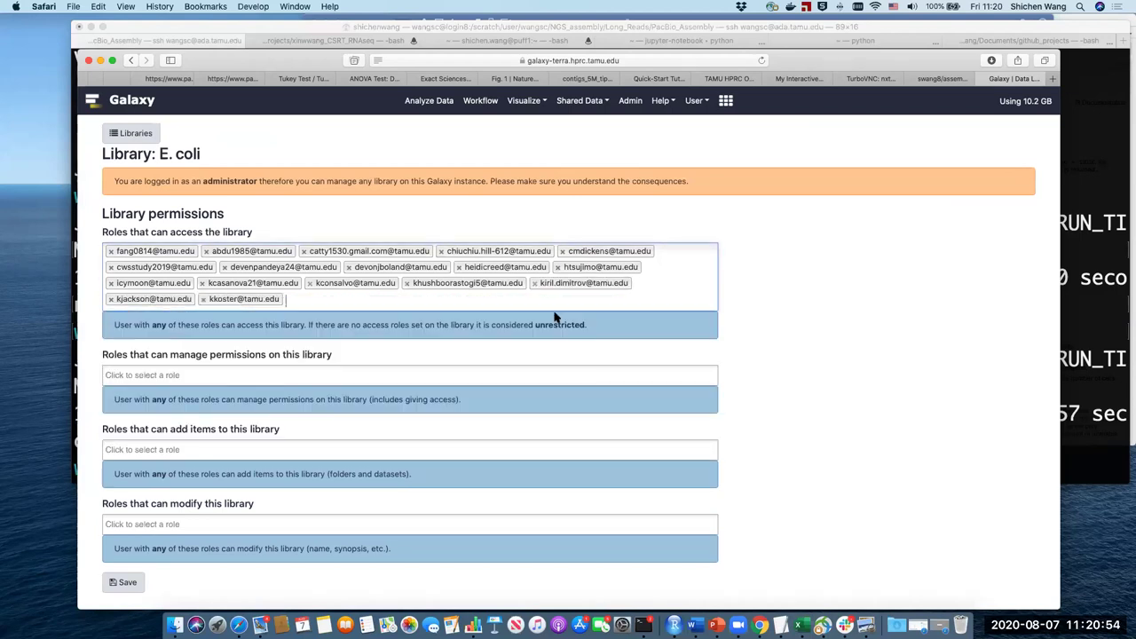
pyautogui.click(546, 306)
pyautogui.click(536, 322)
pyautogui.click(539, 298)
pyautogui.click(538, 322)
pyautogui.click(555, 307)
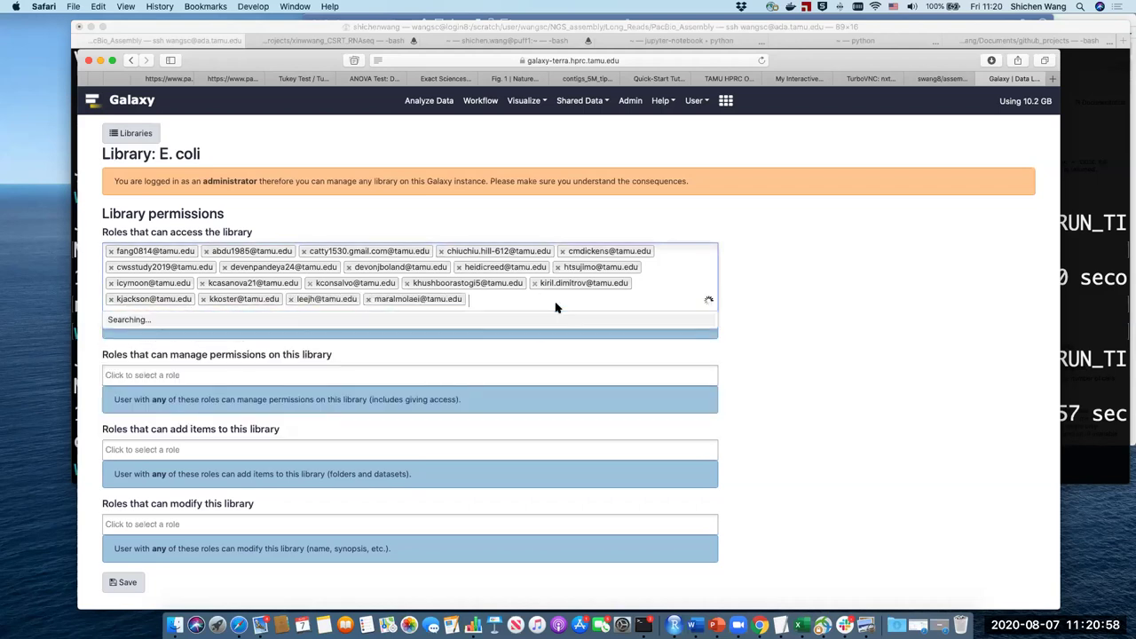
pyautogui.click(542, 325)
pyautogui.click(634, 304)
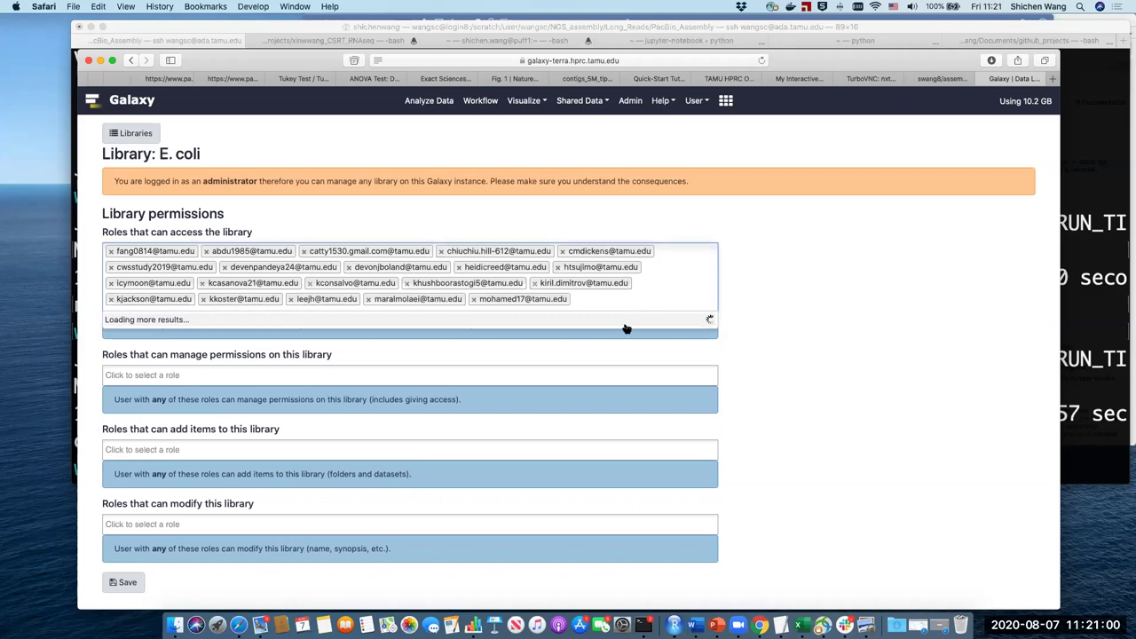
pyautogui.click(623, 327)
pyautogui.click(704, 301)
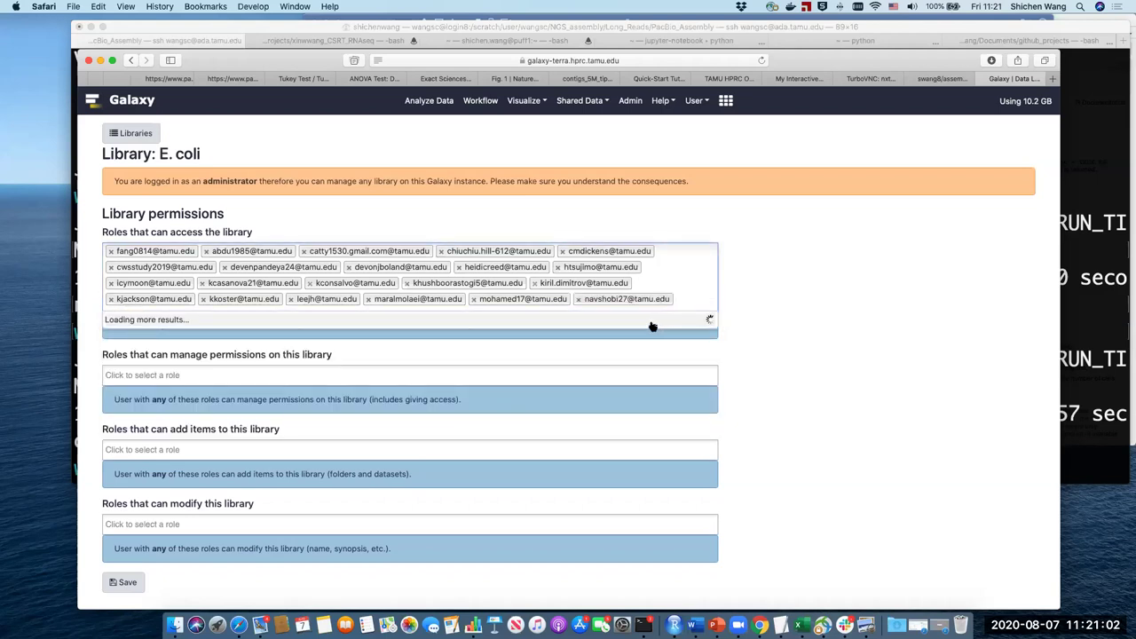
pyautogui.click(651, 325)
pyautogui.click(686, 314)
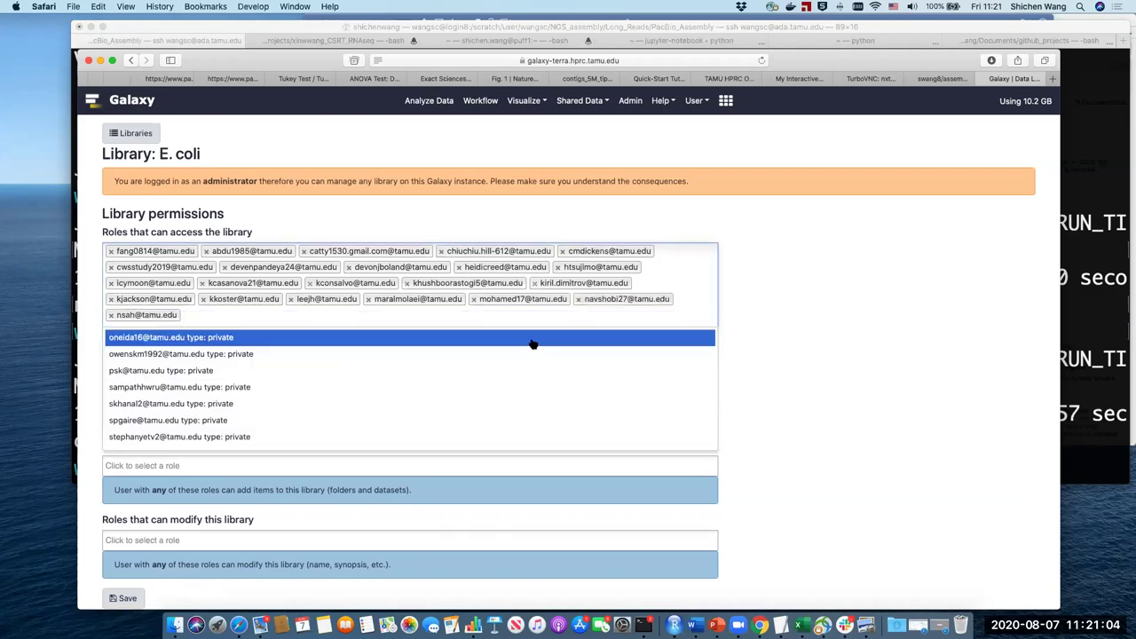
pyautogui.click(527, 339)
pyautogui.click(452, 318)
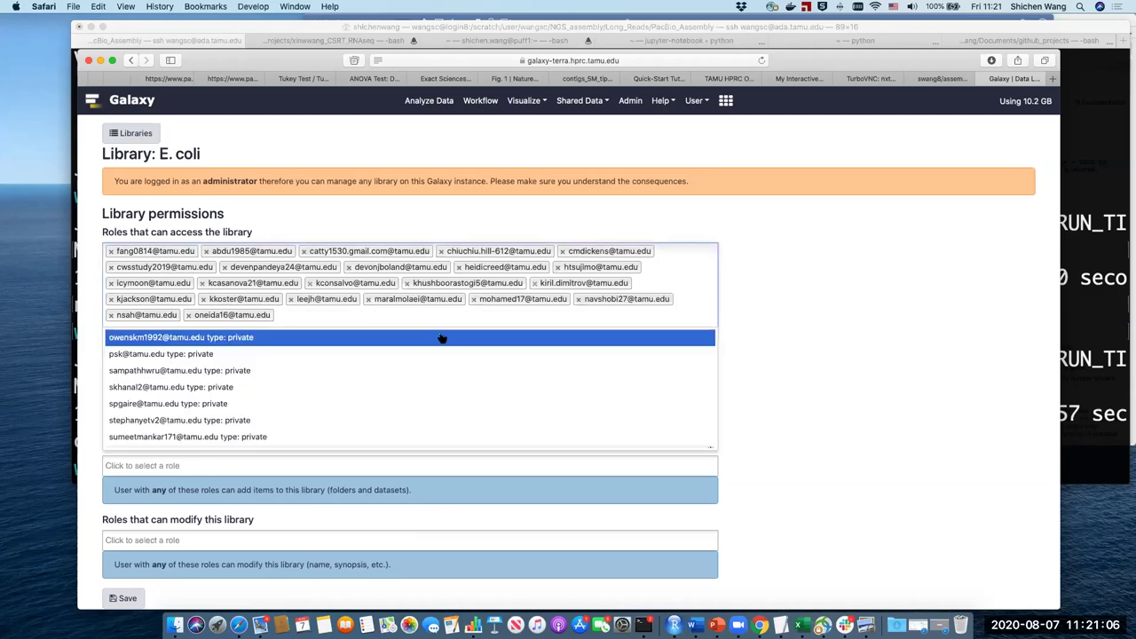
pyautogui.click(437, 335)
pyautogui.click(425, 312)
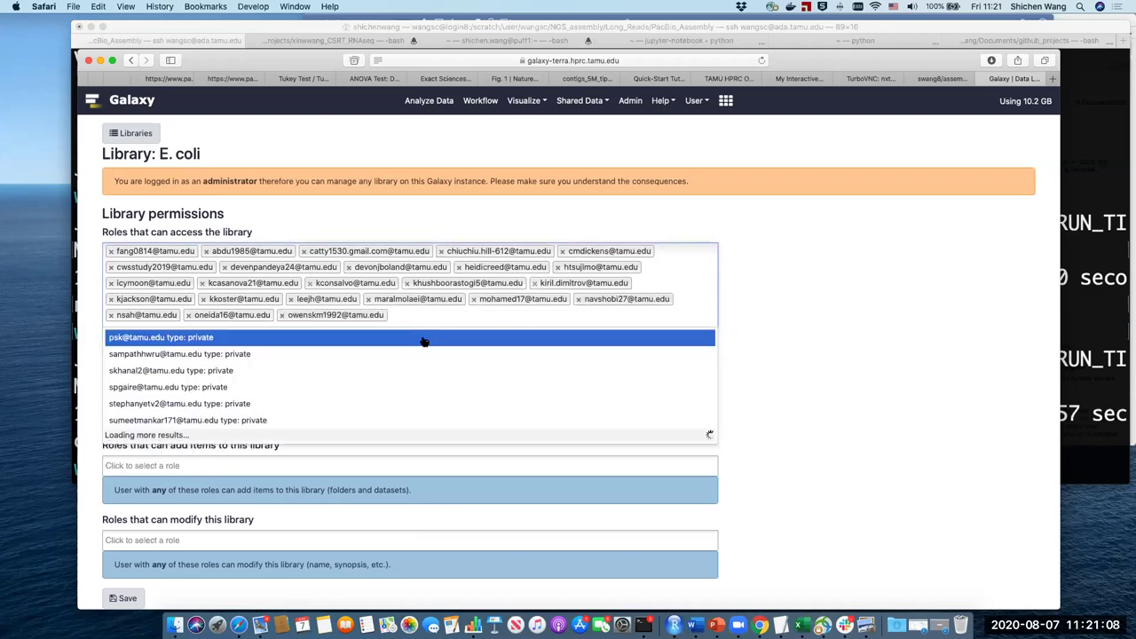
pyautogui.click(421, 339)
pyautogui.click(501, 318)
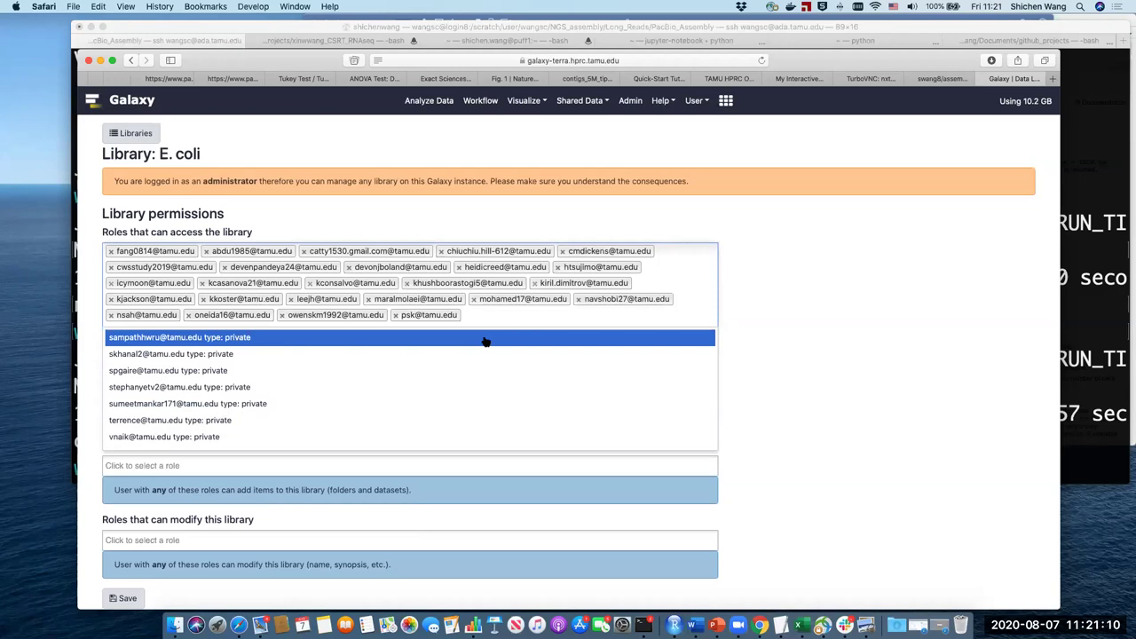
pyautogui.click(482, 339)
pyautogui.click(599, 315)
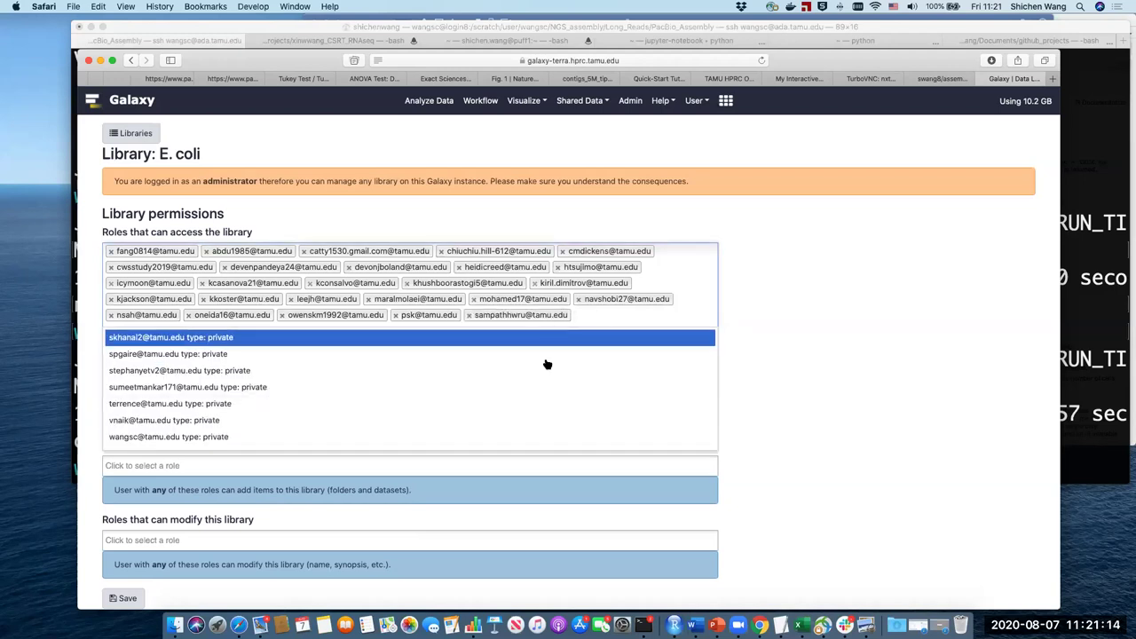
pyautogui.click(545, 337)
pyautogui.click(661, 325)
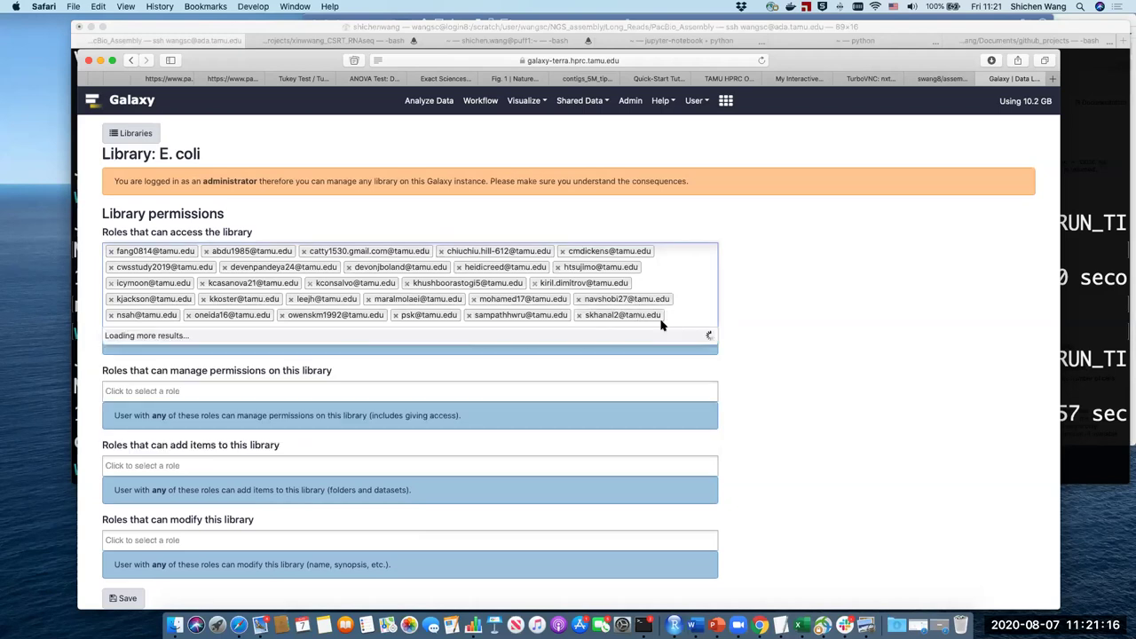
pyautogui.click(607, 337)
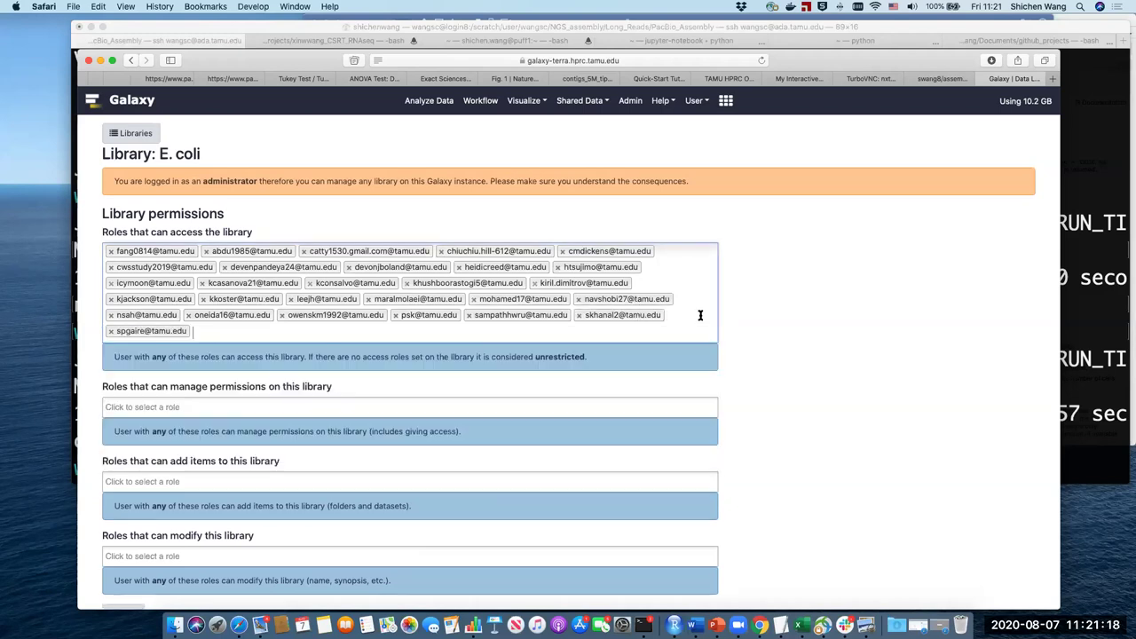
pyautogui.click(675, 330)
pyautogui.click(585, 347)
pyautogui.click(519, 335)
pyautogui.click(499, 358)
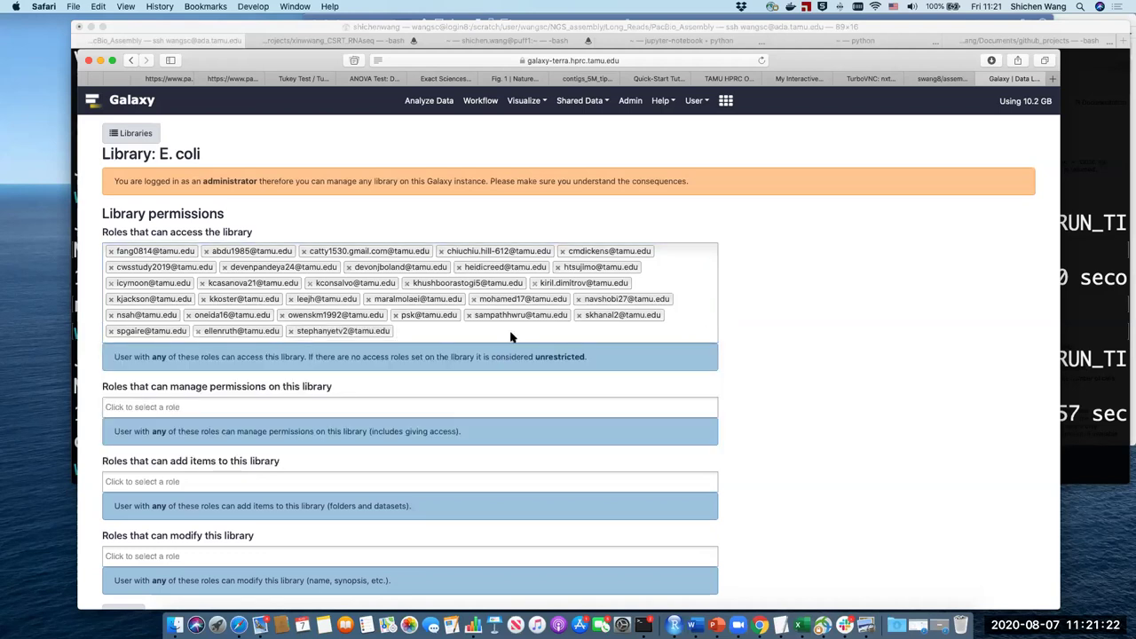
pyautogui.click(511, 336)
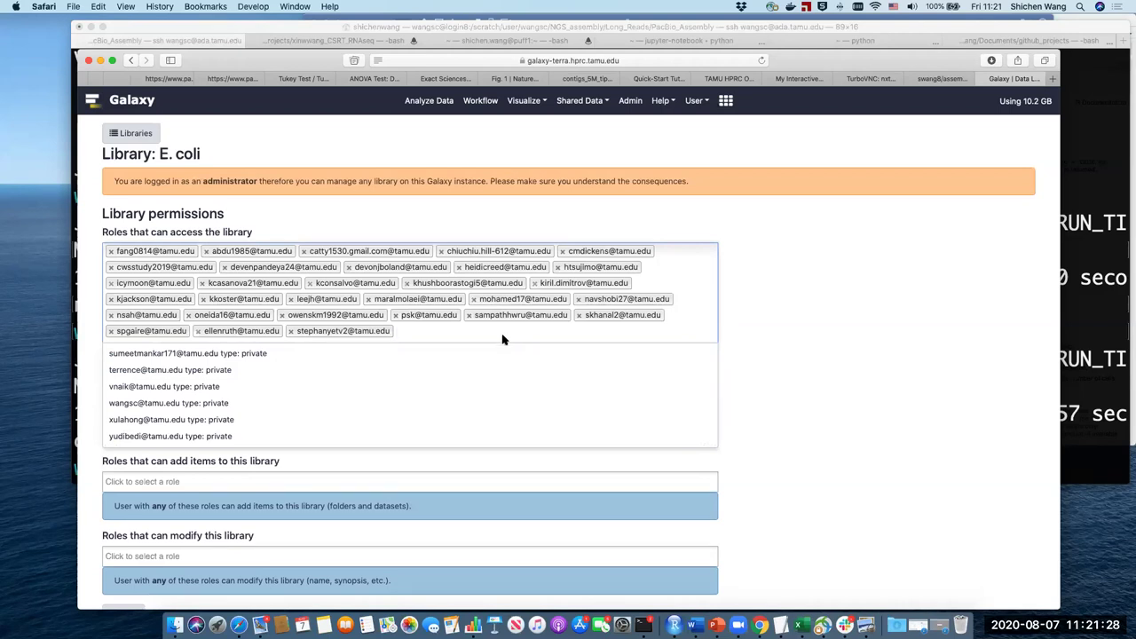
pyautogui.click(550, 353)
pyautogui.click(552, 333)
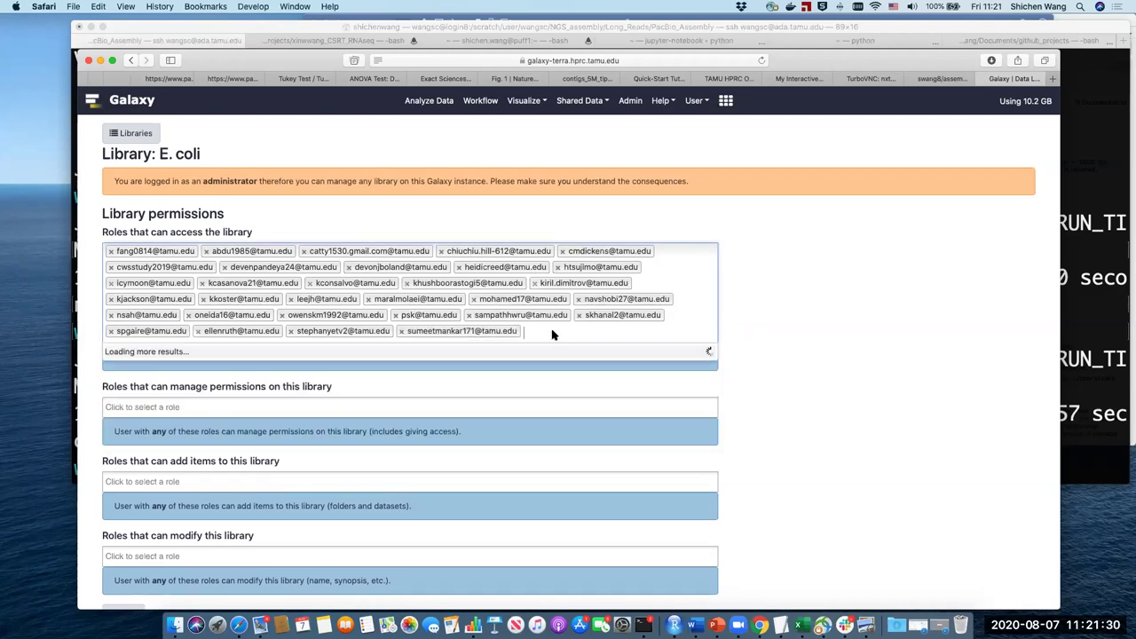
pyautogui.click(546, 357)
pyautogui.click(641, 337)
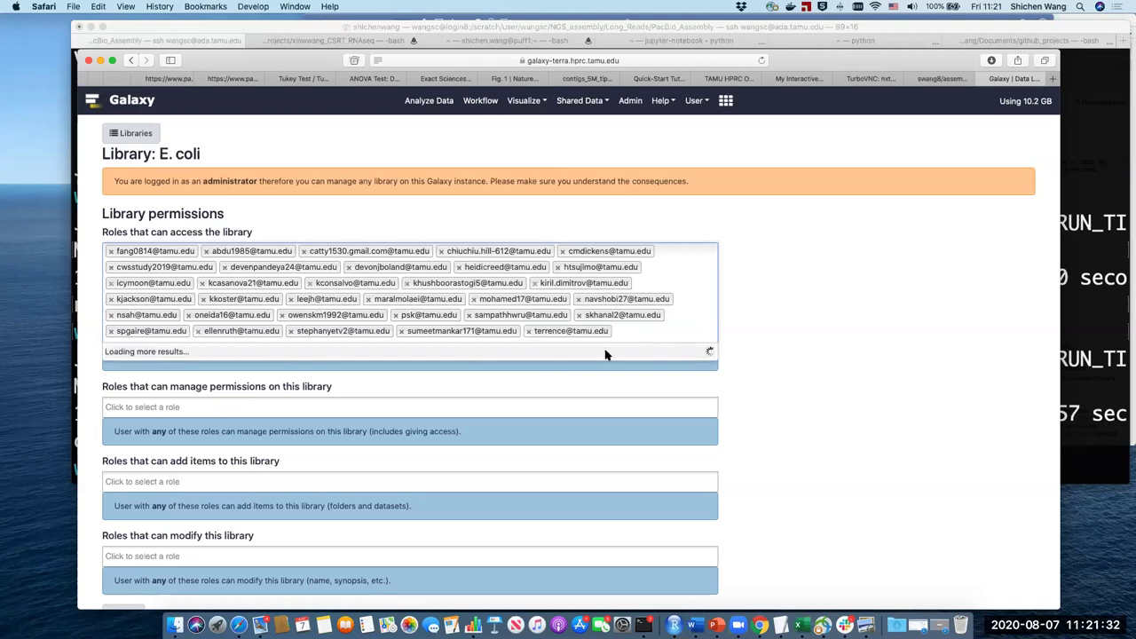
pyautogui.click(606, 354)
pyautogui.click(706, 332)
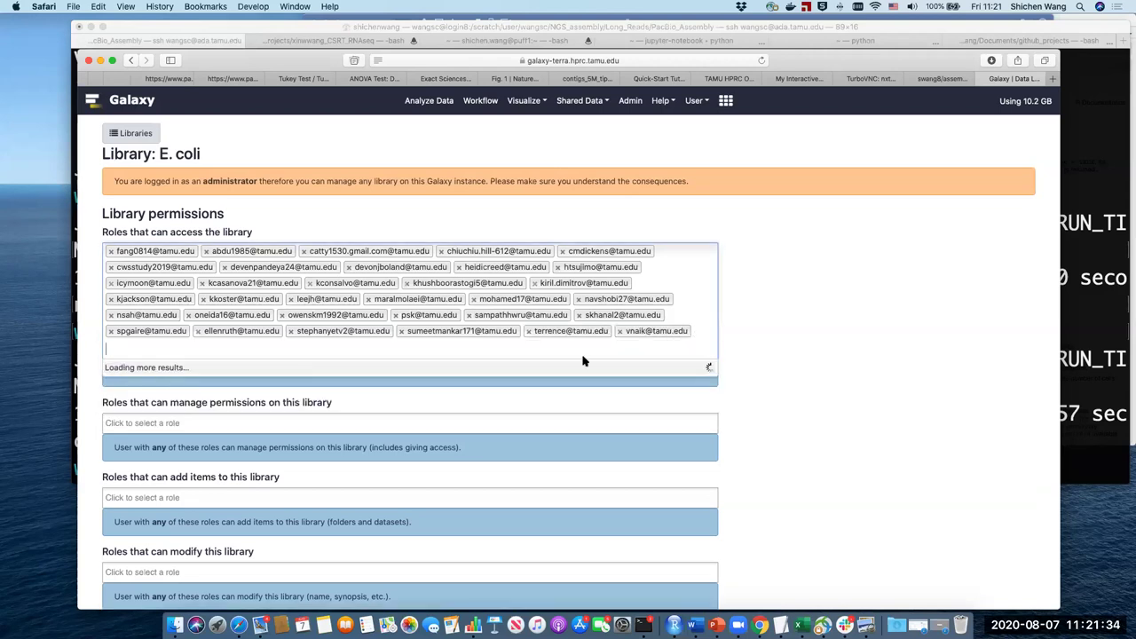
pyautogui.click(535, 371)
pyautogui.click(662, 351)
pyautogui.click(588, 371)
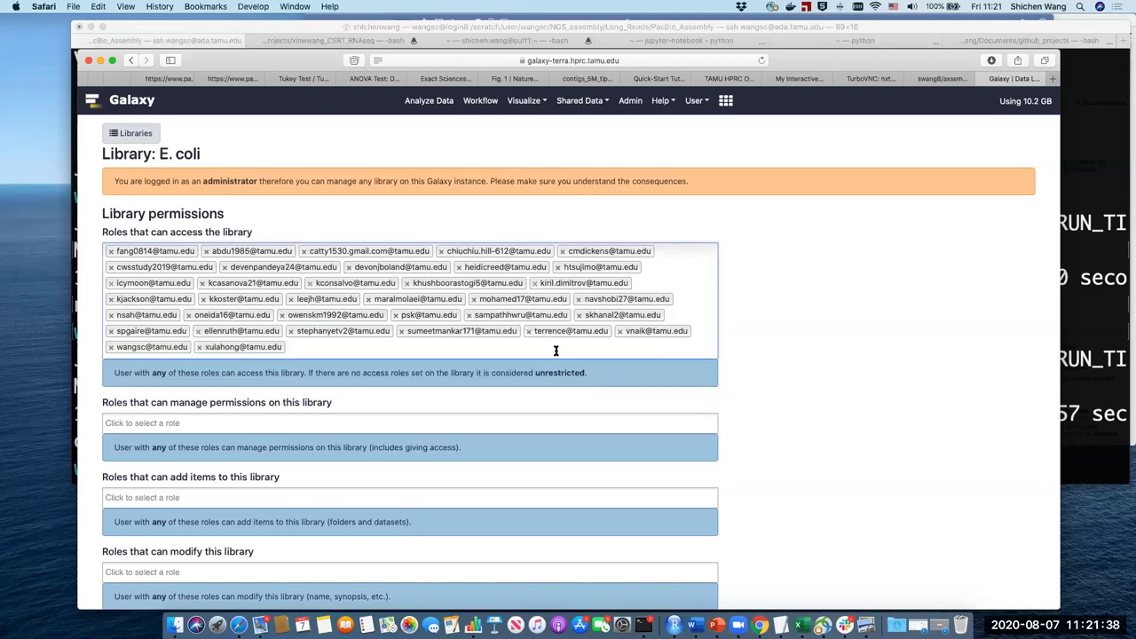
pyautogui.click(554, 355)
pyautogui.click(552, 371)
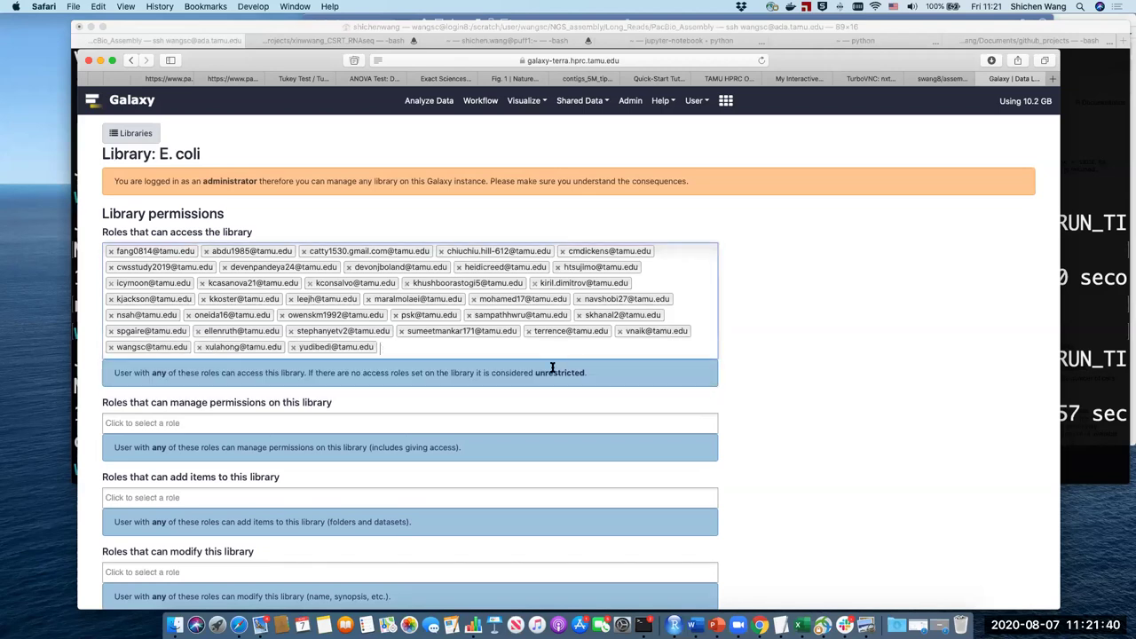
pyautogui.scroll(-2, 845, 396)
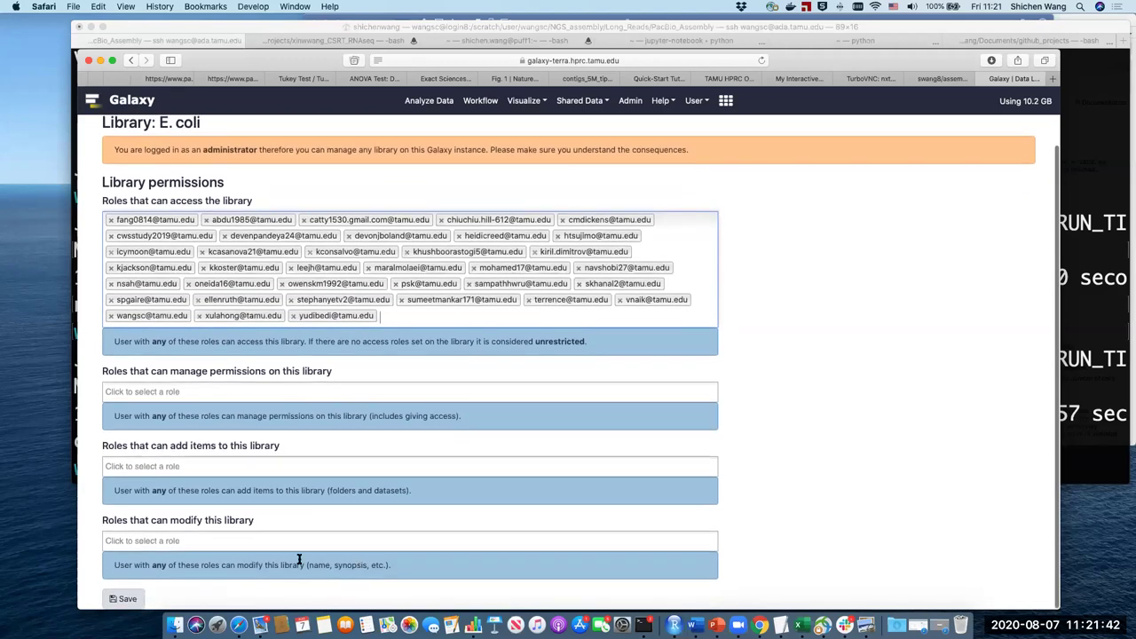
pyautogui.click(123, 600)
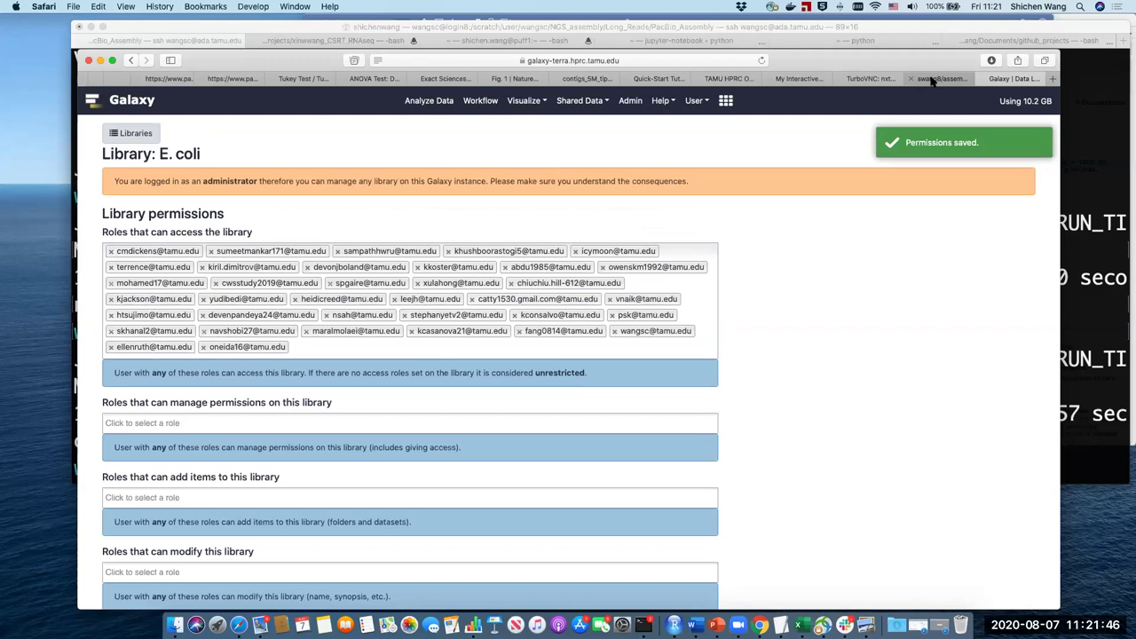
# - Revisit the GitHub assembly tutorial, switch to Terminal, and print the current working directory with pwd
pyautogui.click(941, 79)
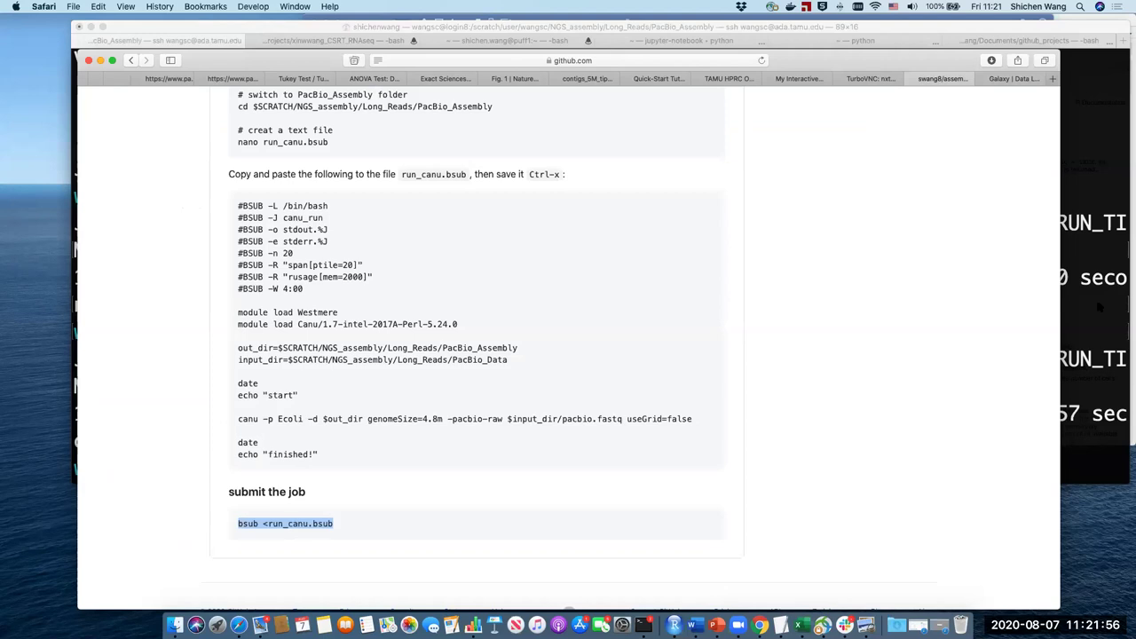
pyautogui.press('super+Tab')
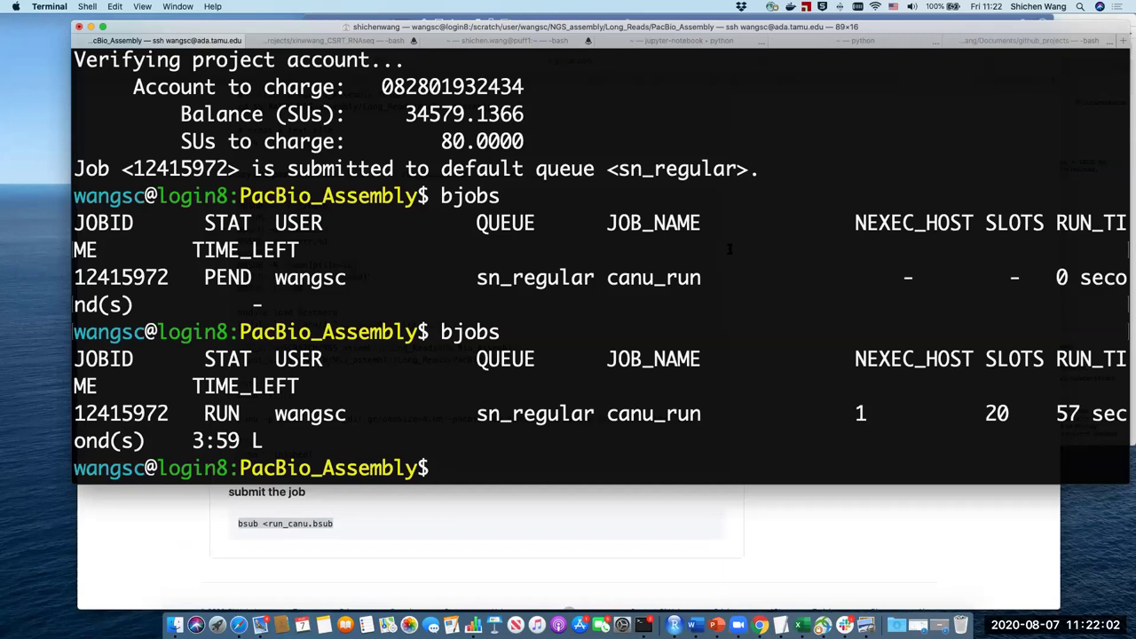
pyautogui.write('pwd')
pyautogui.press('Return')
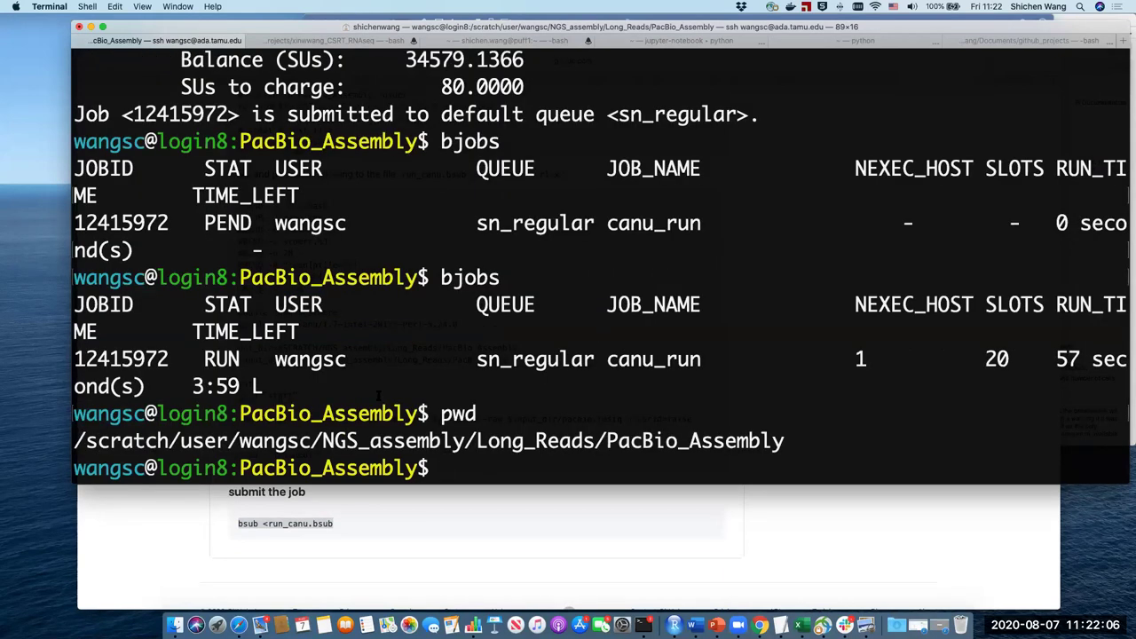
pyautogui.moveTo(610, 442); pyautogui.dragTo(786, 439)
pyautogui.click(796, 438)
pyautogui.tripleClick(62, 441)
pyautogui.click(62, 441)
# - Move up to the parent Long_Reads directory with cd ../ and list its contents with ls
pyautogui.write('cd ../')
pyautogui.press('Return')
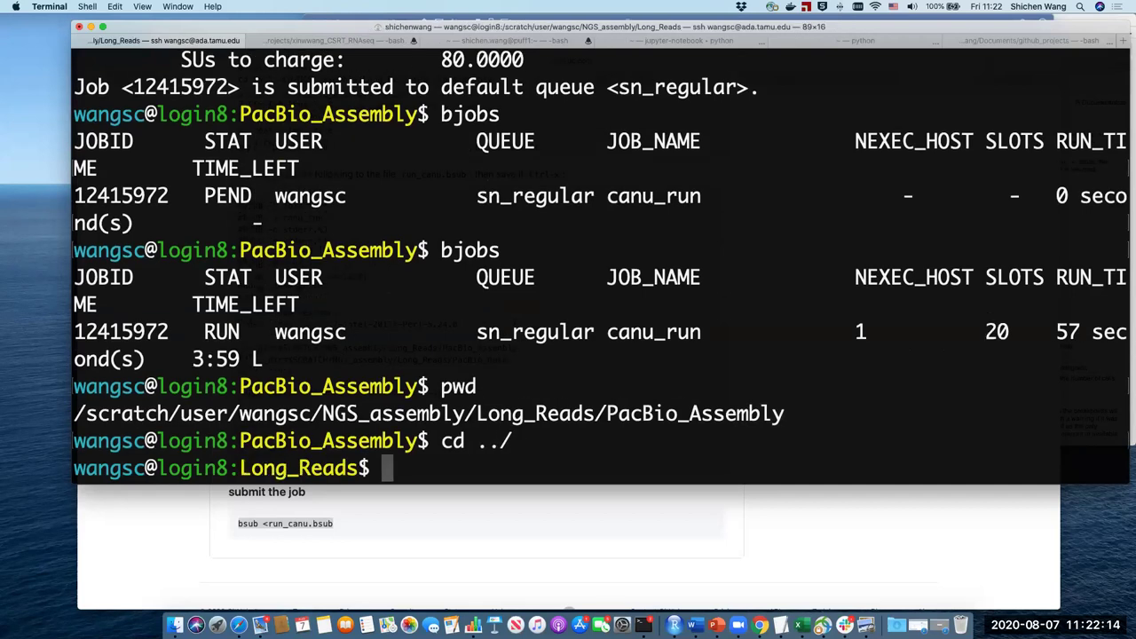
pyautogui.write('ls')
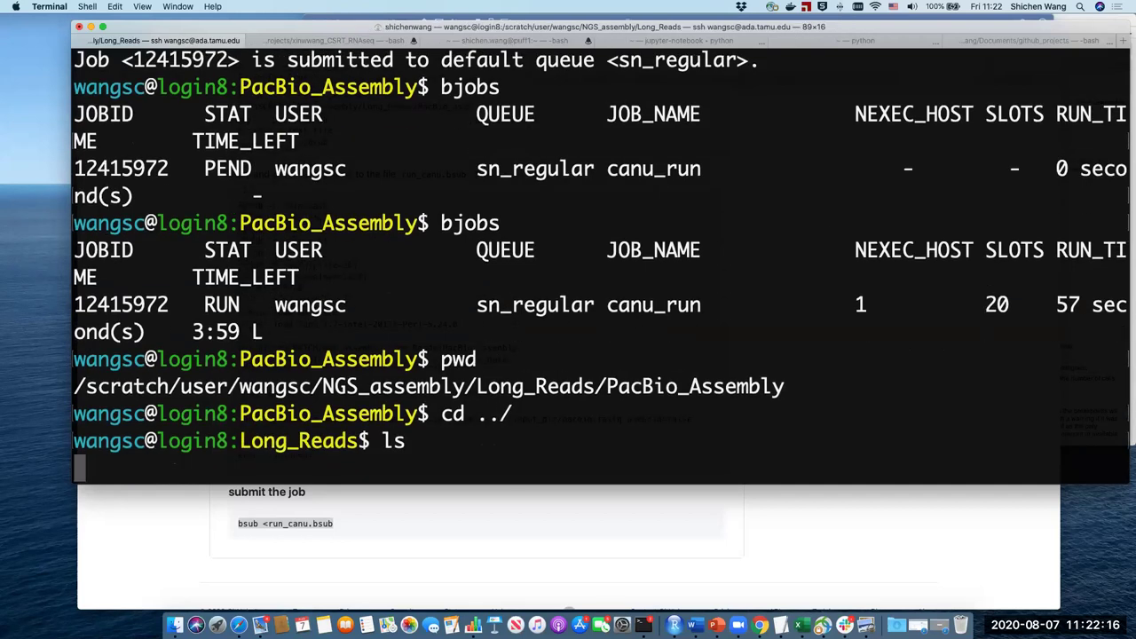
pyautogui.press('Return')
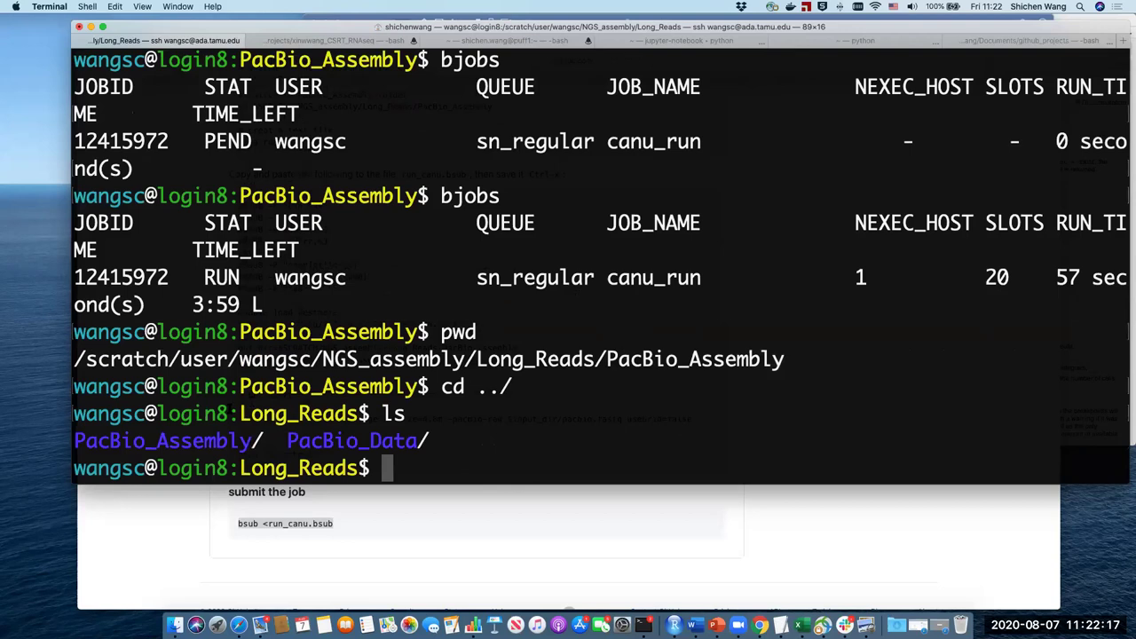
# - Change into the PacBio_Data directory with cd and print its full path with pwd
pyautogui.doubleClick(91, 441)
pyautogui.doubleClick(367, 448)
pyautogui.click(367, 448)
pyautogui.write('cd Pa')
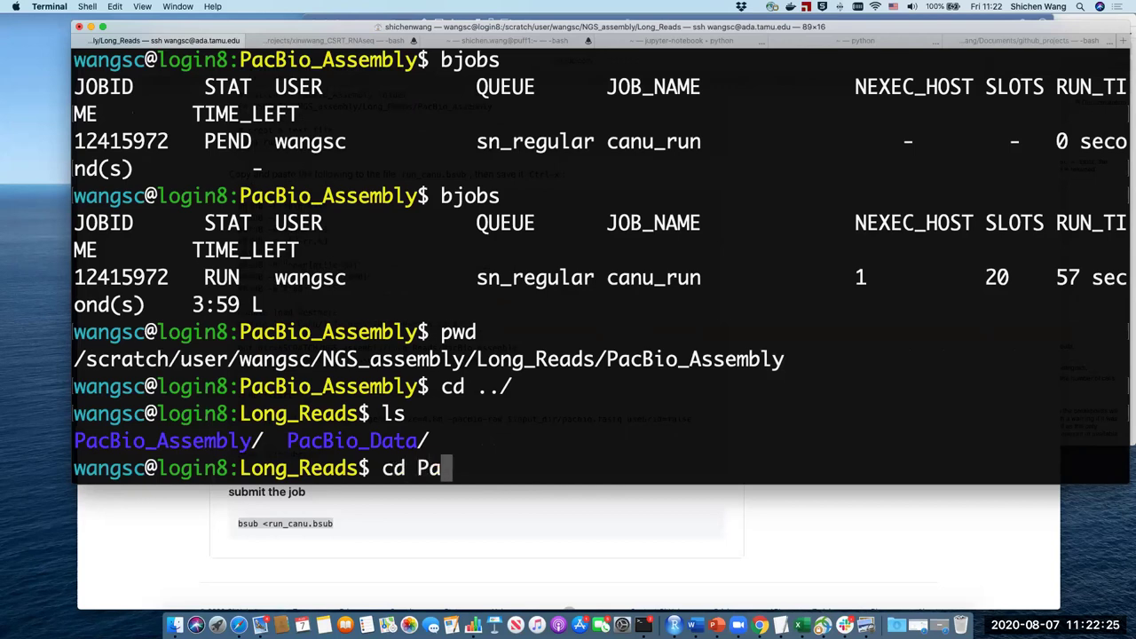
pyautogui.press('Tab')
pyautogui.write('D')
pyautogui.press('Tab')
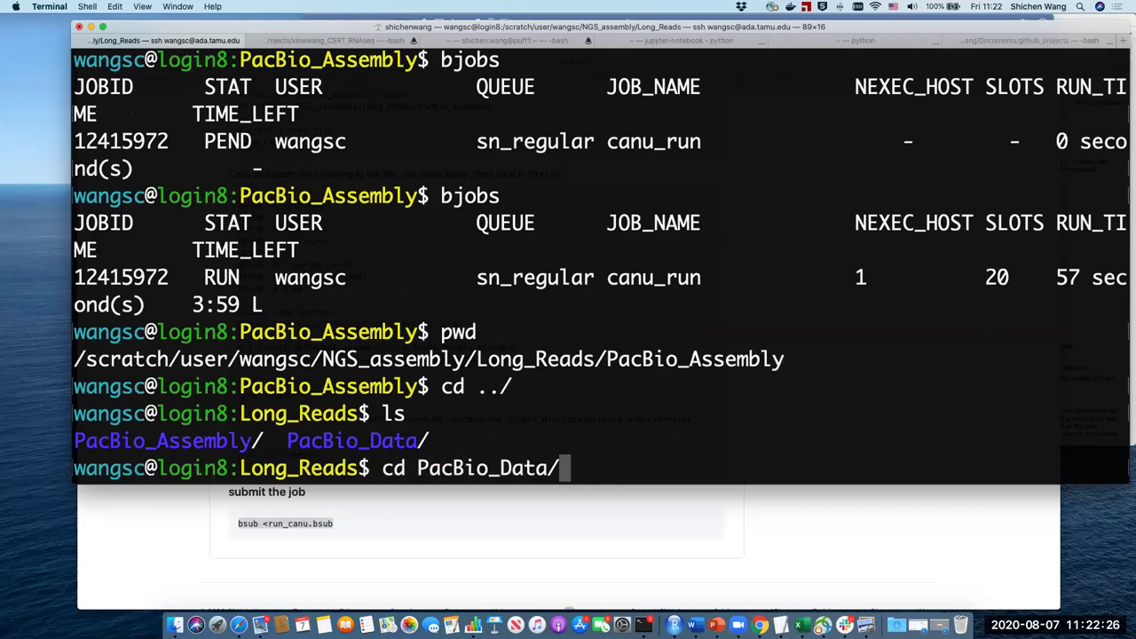
pyautogui.press('Return')
pyautogui.write('pwd')
pyautogui.press('Return')
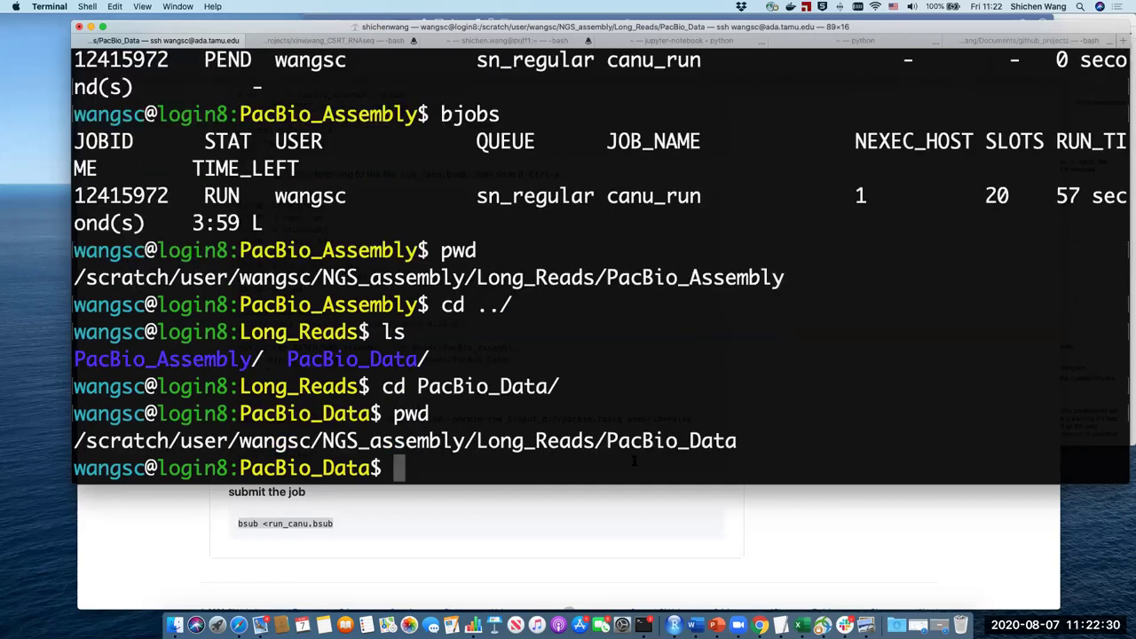
pyautogui.moveTo(736, 444); pyautogui.dragTo(76, 442)
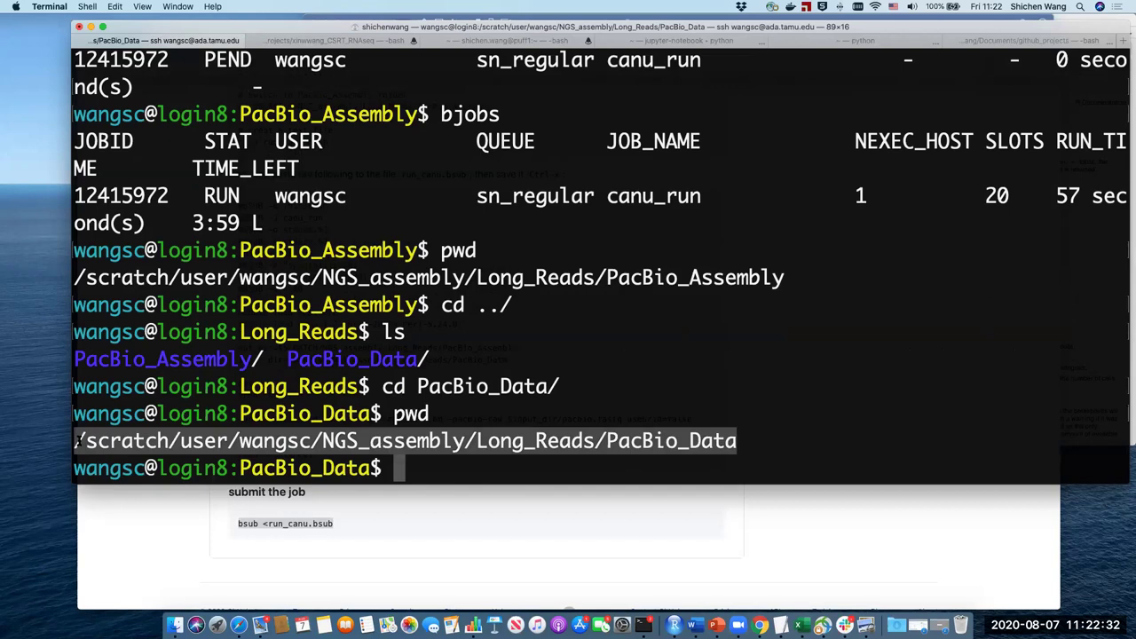
pyautogui.click(504, 451)
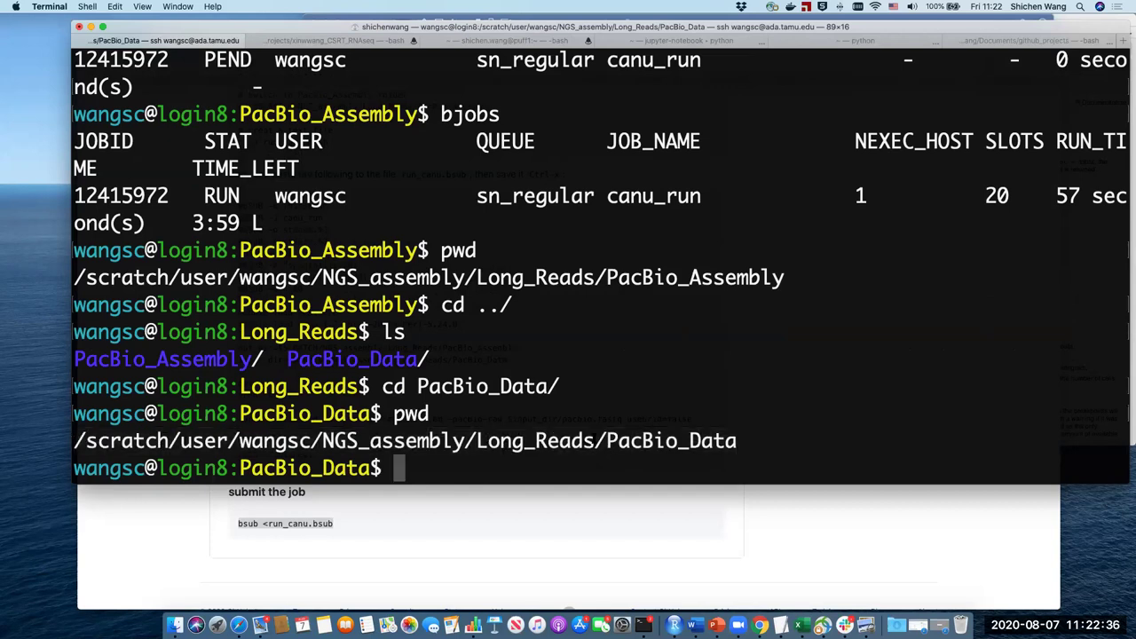
# - List the contents of the PacBio_Data directory with ls
pyautogui.write('ls')
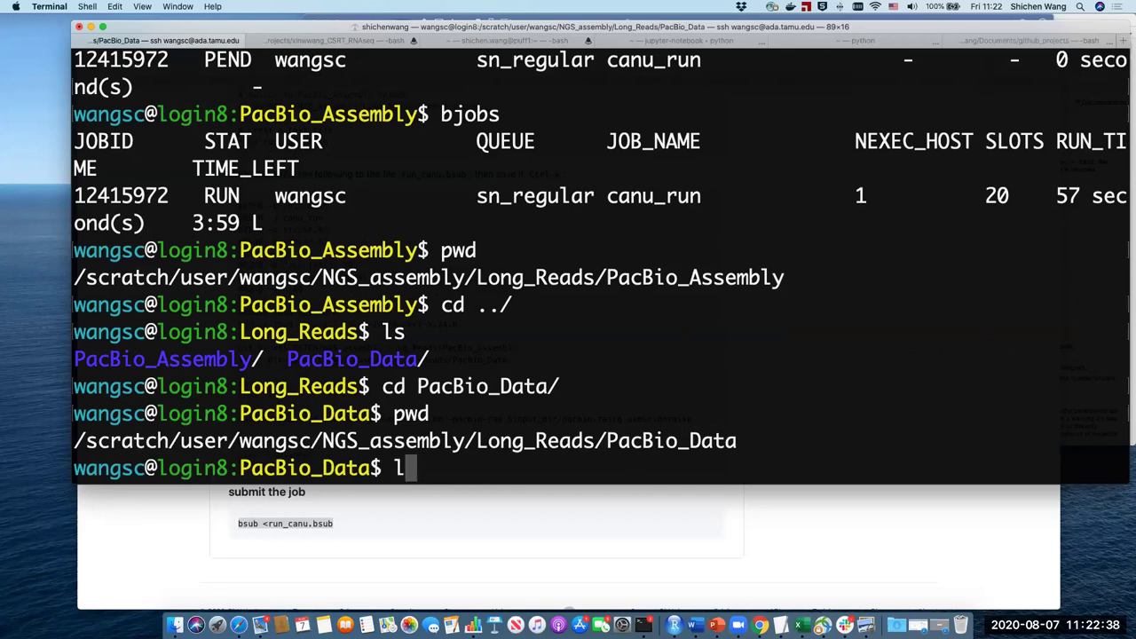
pyautogui.press('Return')
pyautogui.doubleClick(142, 441)
pyautogui.click(120, 446)
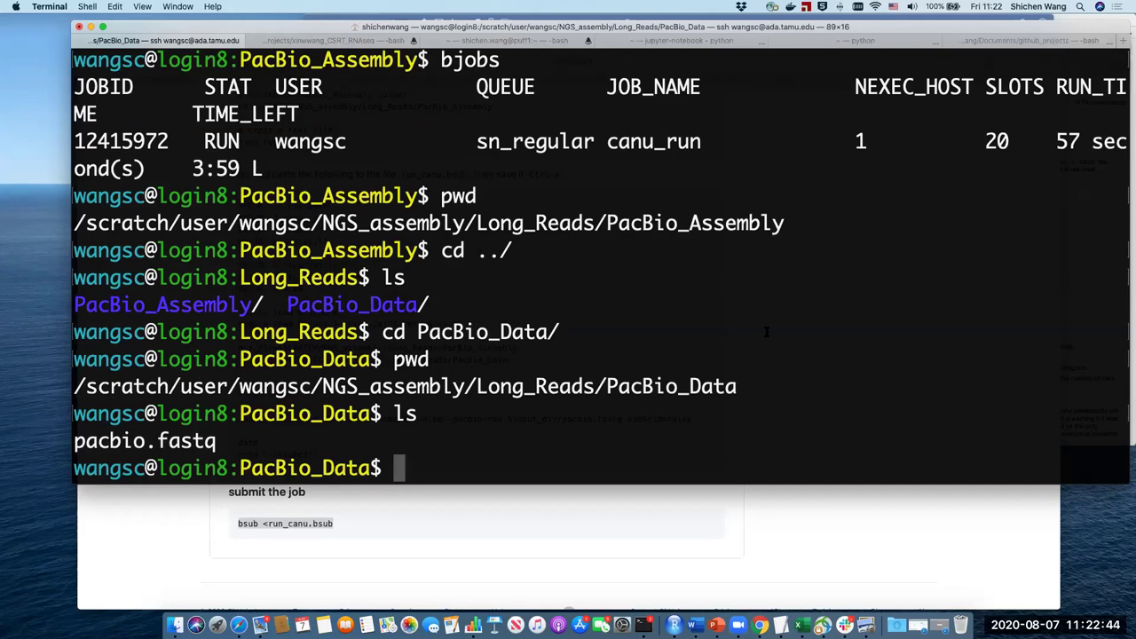
# - Display pacbio.fastq with more and page through its first read's sequence and quality lines
pyautogui.write('more p')
pyautogui.press('Tab')
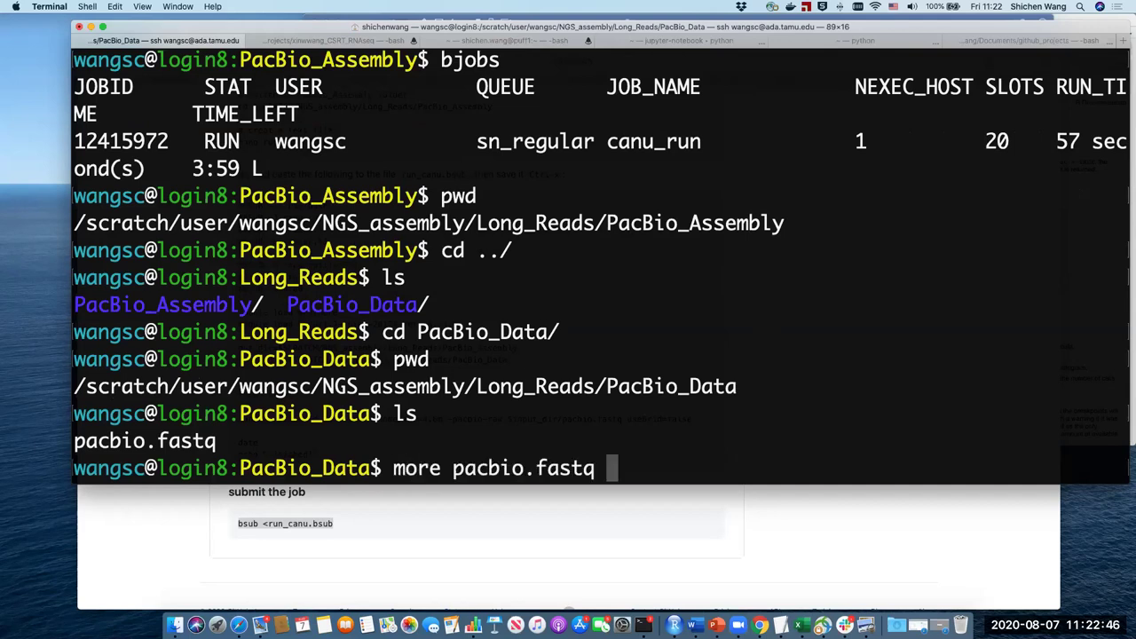
pyautogui.press('Return')
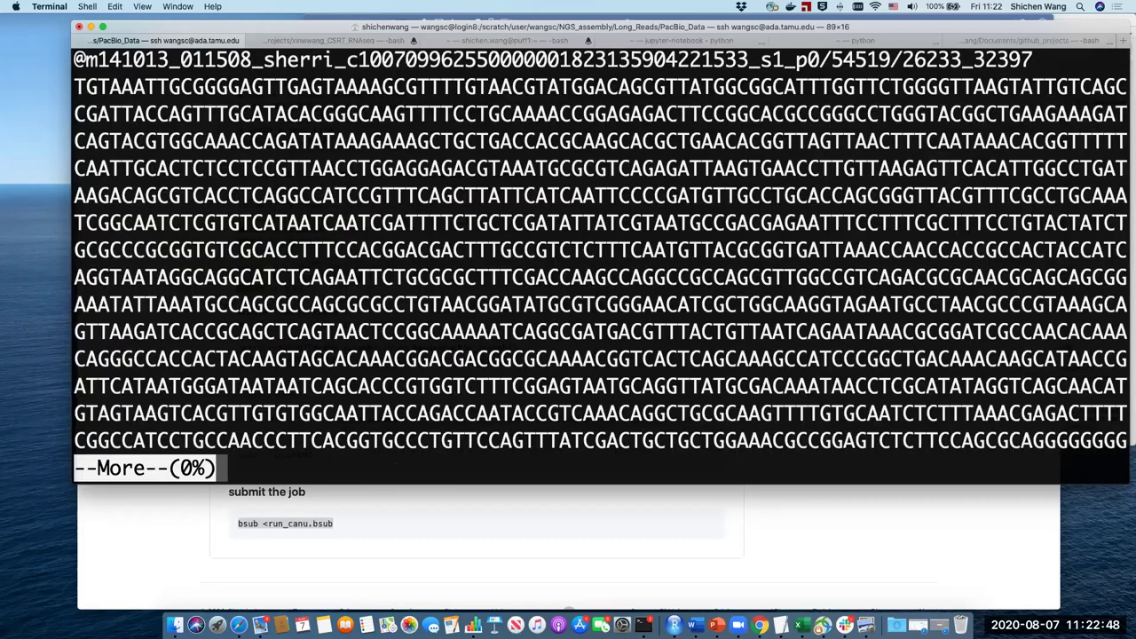
pyautogui.press('space')
pyautogui.press('space')
pyautogui.press('space')
pyautogui.press('space')
pyautogui.press('space')
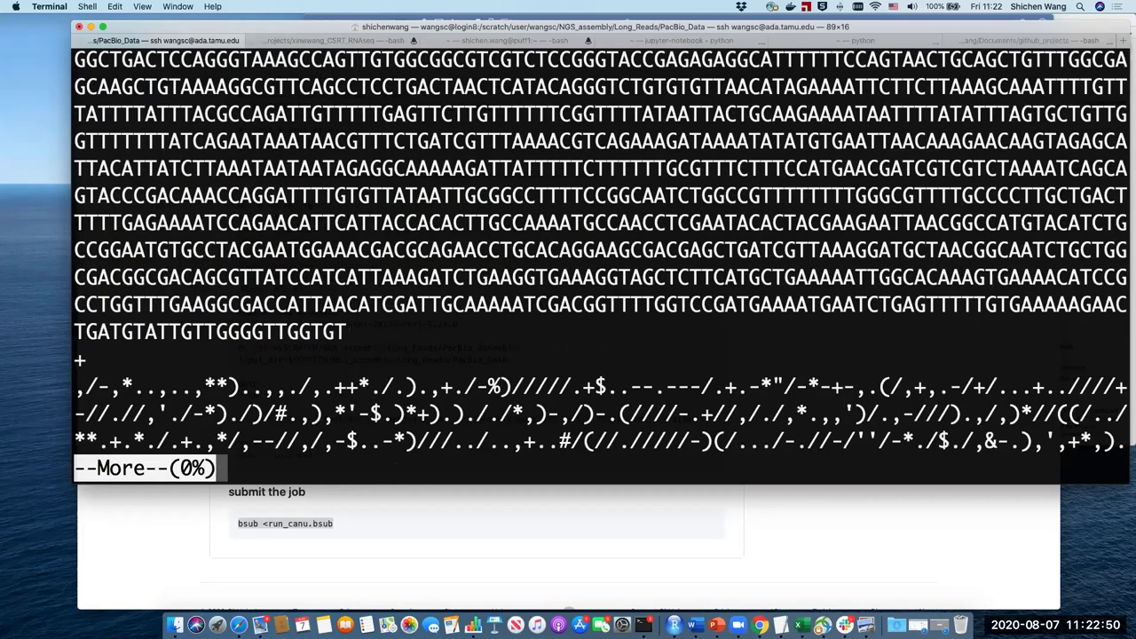
pyautogui.press('space')
pyautogui.press('space')
pyautogui.press('space')
pyautogui.press('space')
pyautogui.press('space')
pyautogui.press('space')
pyautogui.press('space')
pyautogui.press('space')
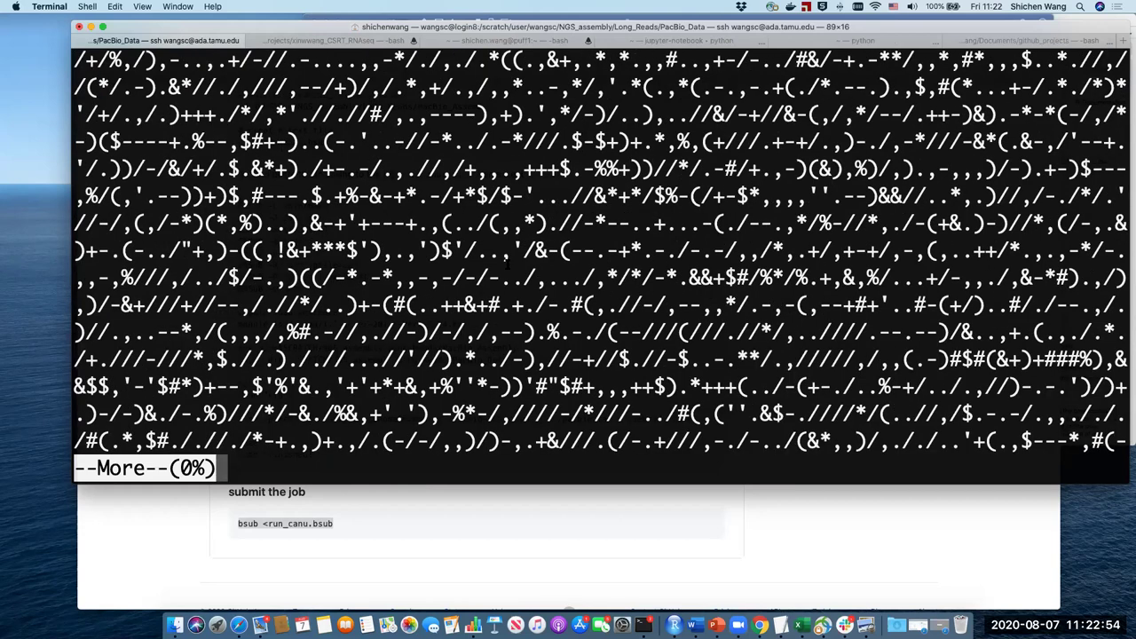
# - Quit the file display and list the PacBio_Data directory's contents again with ls
pyautogui.write('qls')
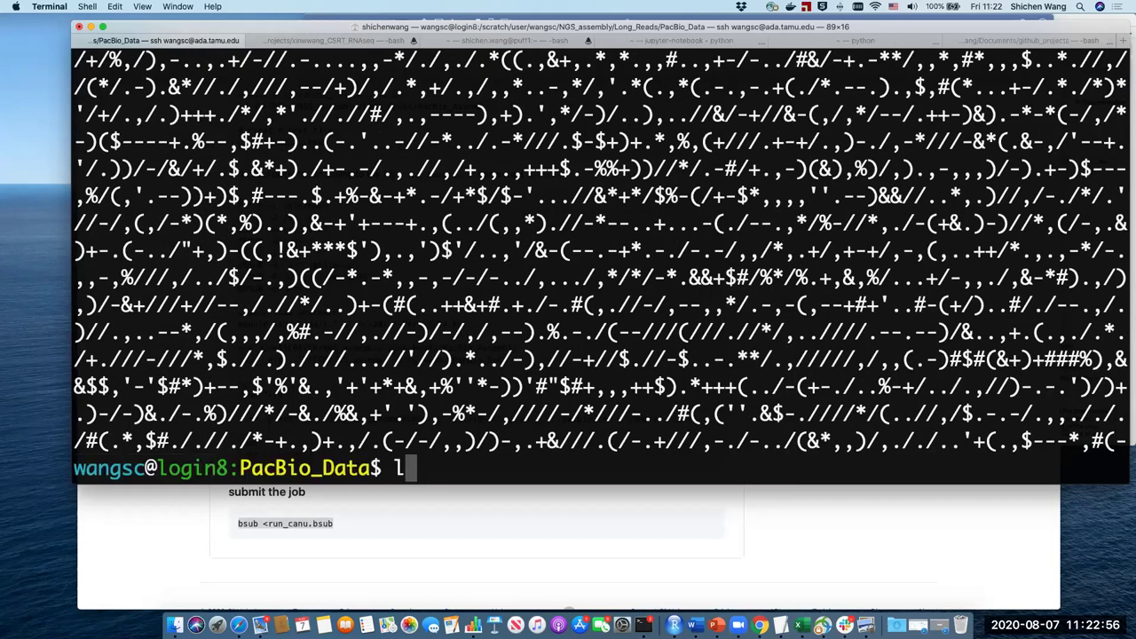
pyautogui.press('Return')
pyautogui.write('ls')
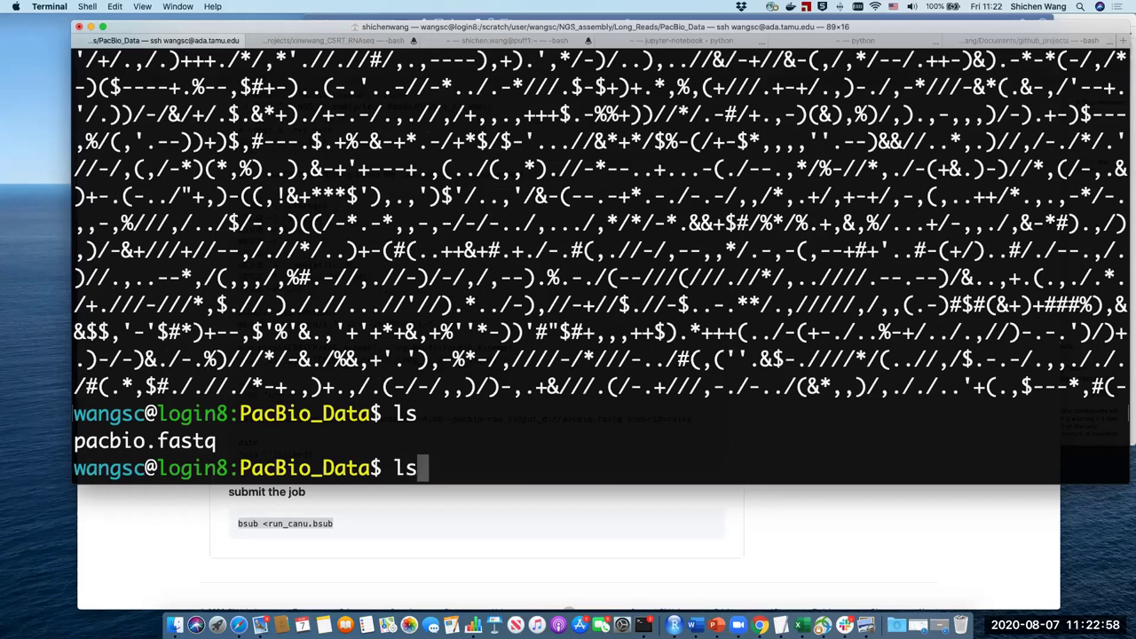
pyautogui.press('Return')
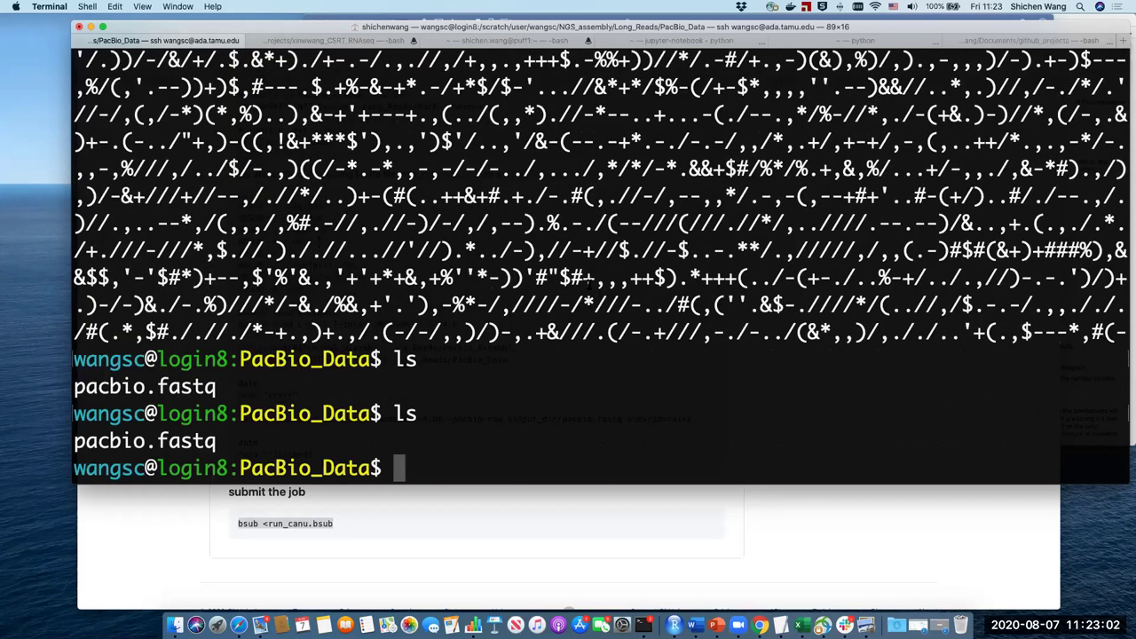
# - Switch to Safari, return to the Galaxy page, and open the list of saved histories
pyautogui.click(826, 513)
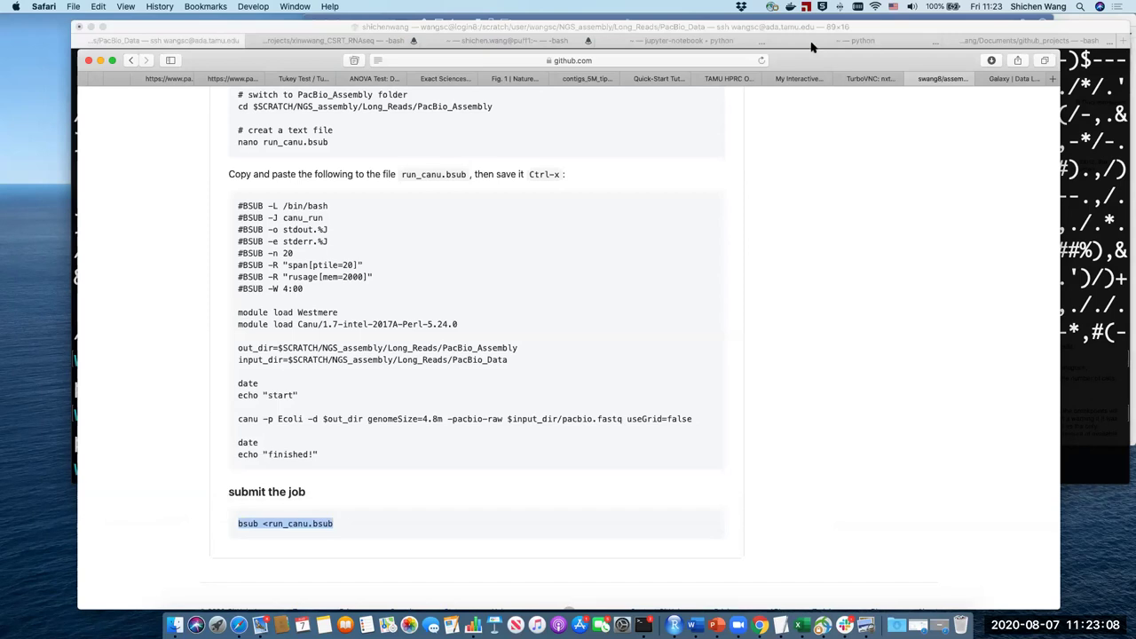
pyautogui.click(1014, 78)
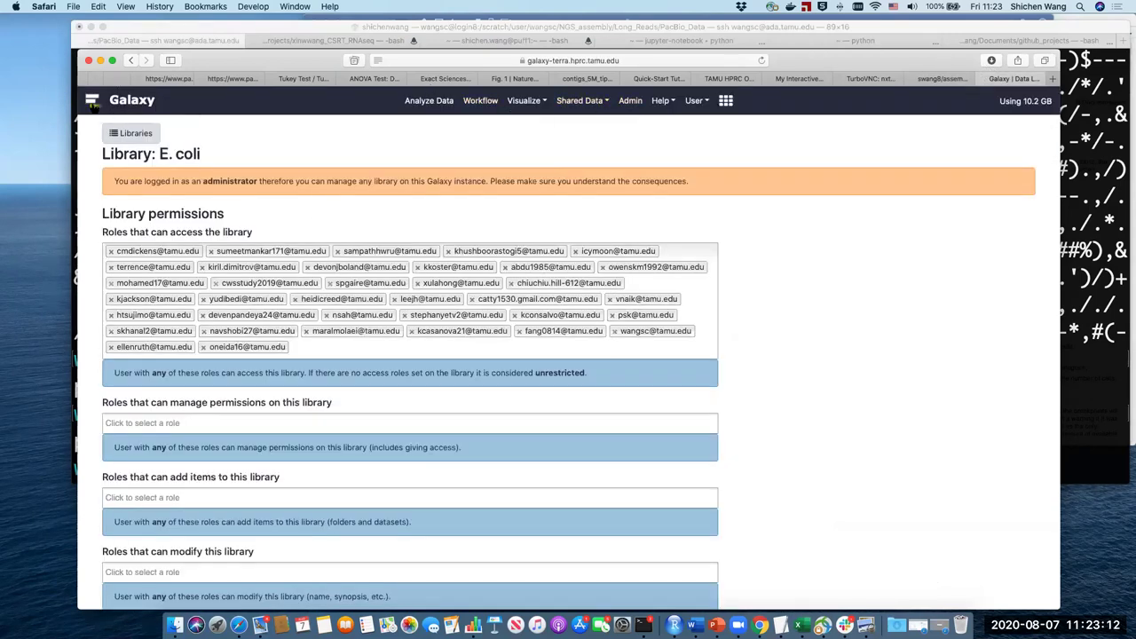
pyautogui.click(581, 105)
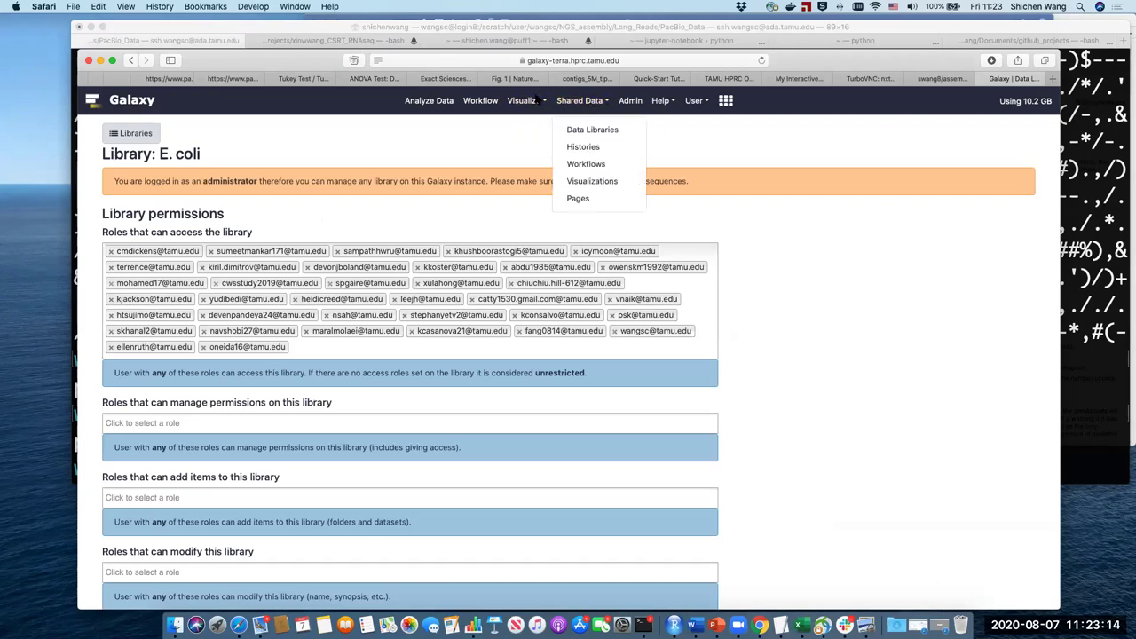
pyautogui.click(473, 143)
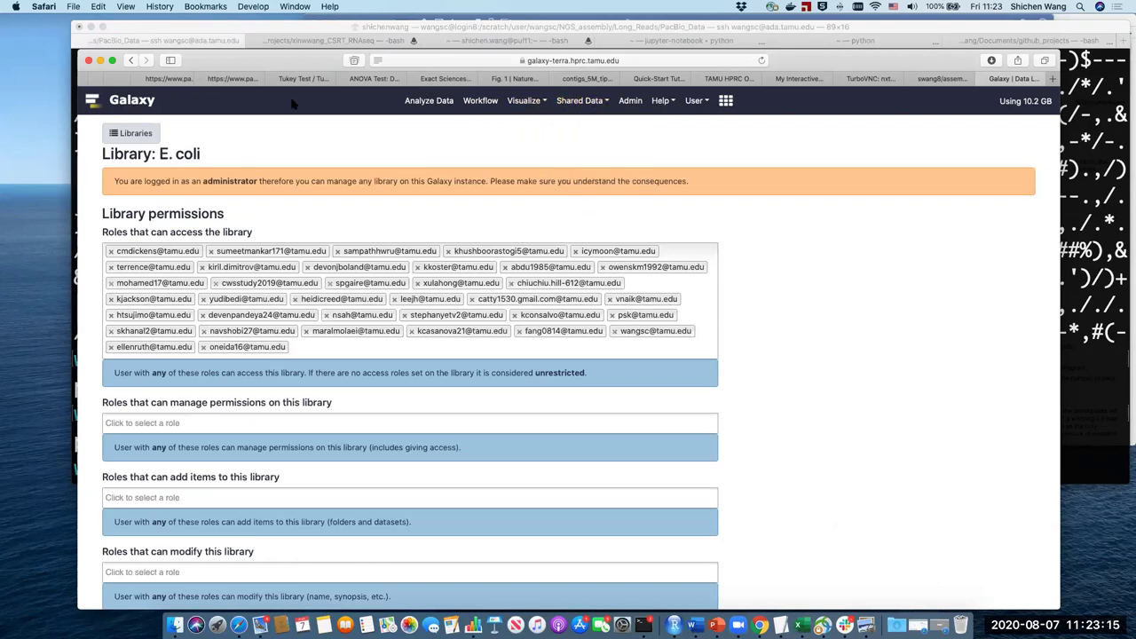
pyautogui.click(694, 100)
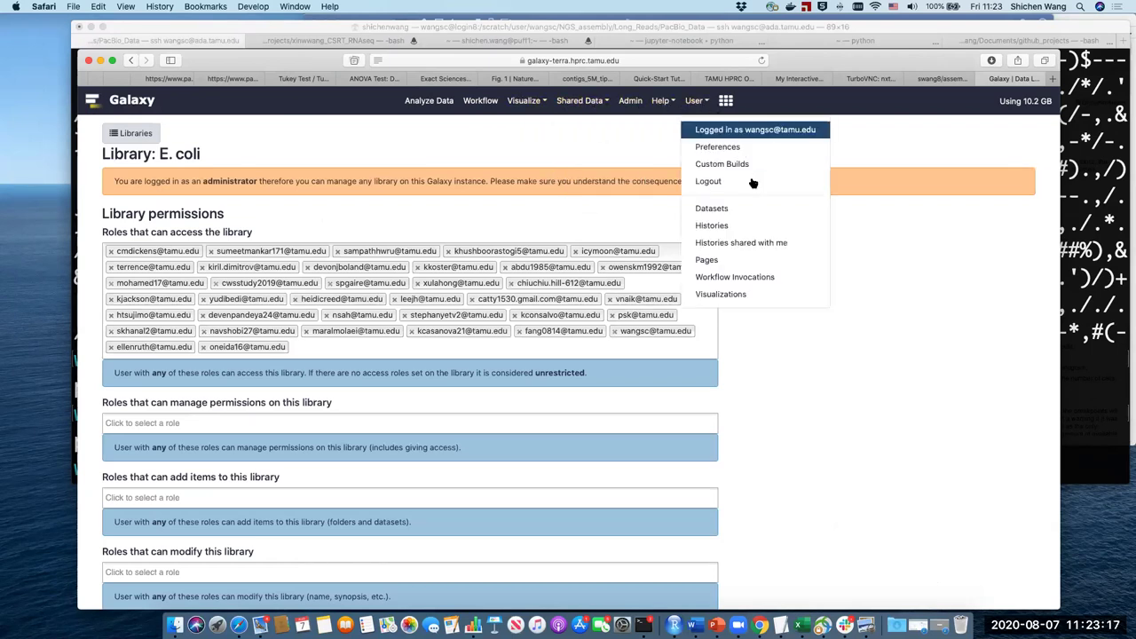
pyautogui.click(745, 225)
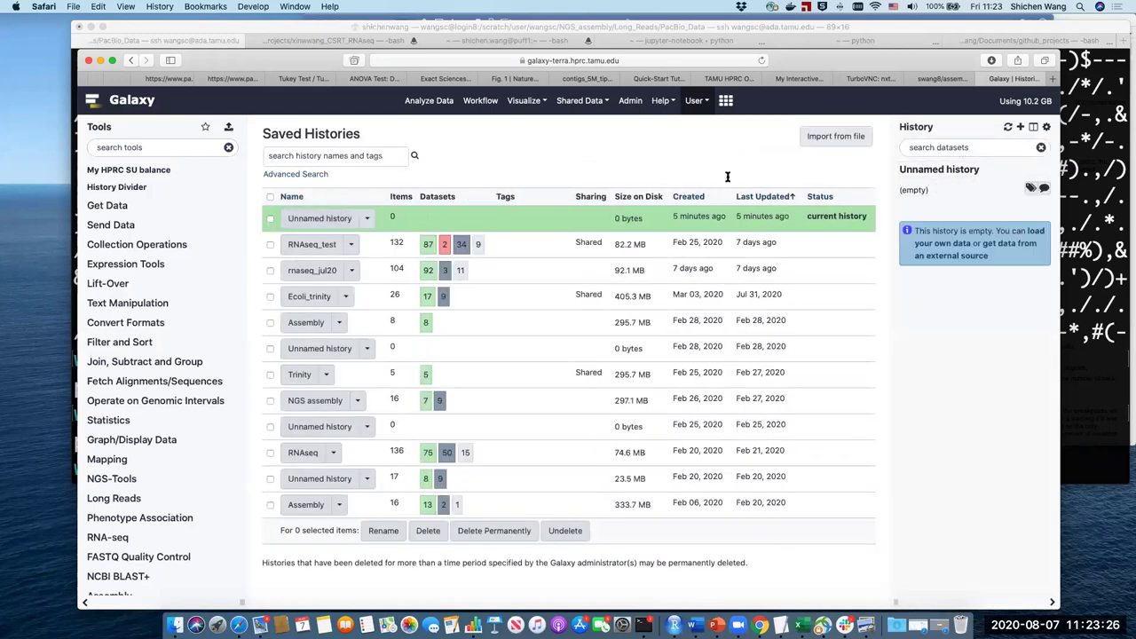
pyautogui.click(931, 169)
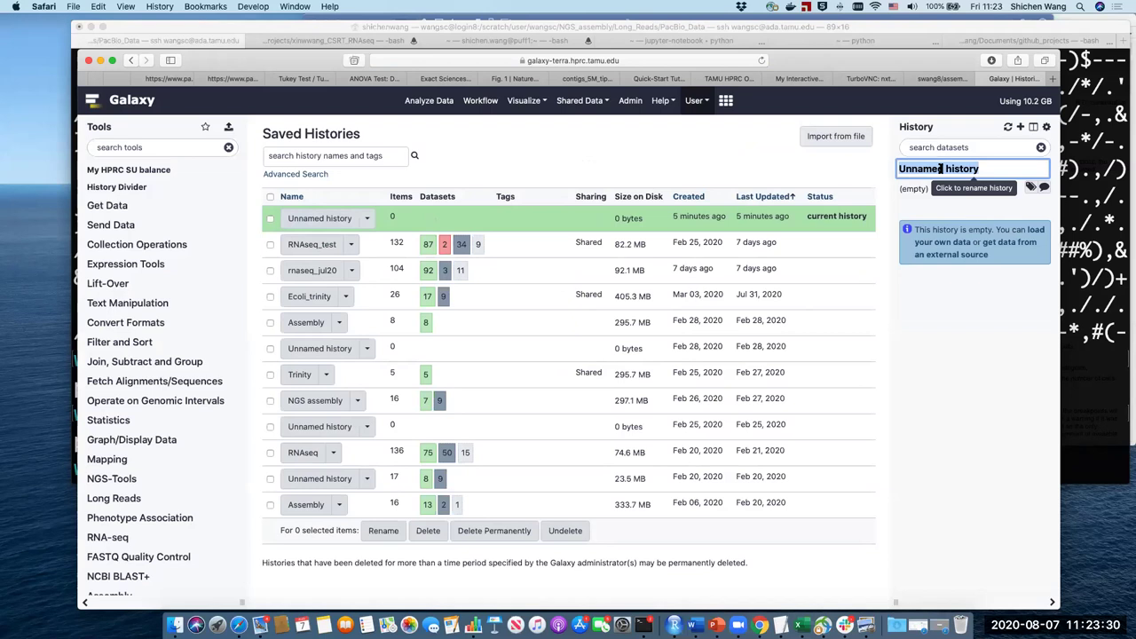
pyautogui.write('assembly')
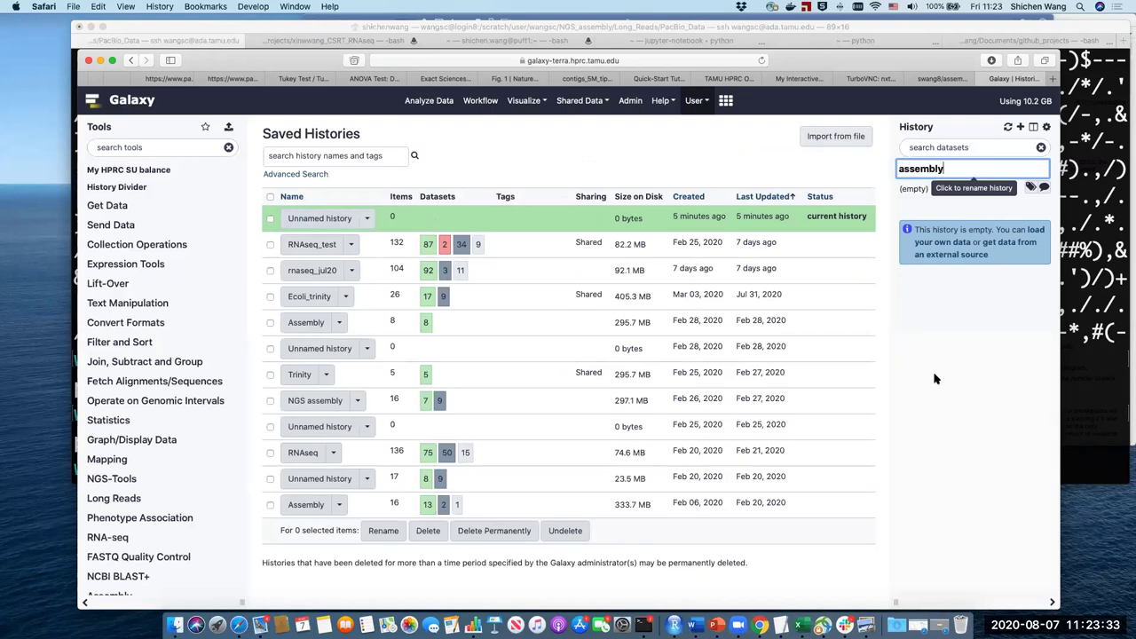
pyautogui.press('Escape')
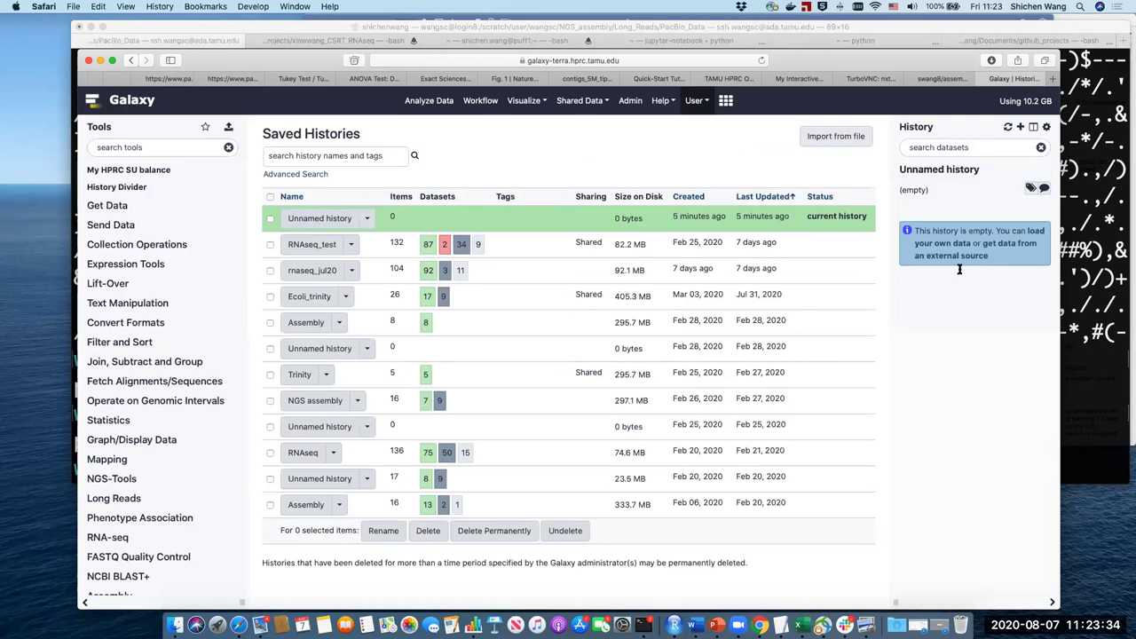
# - Rename the current unnamed history as assembly
pyautogui.click(936, 169)
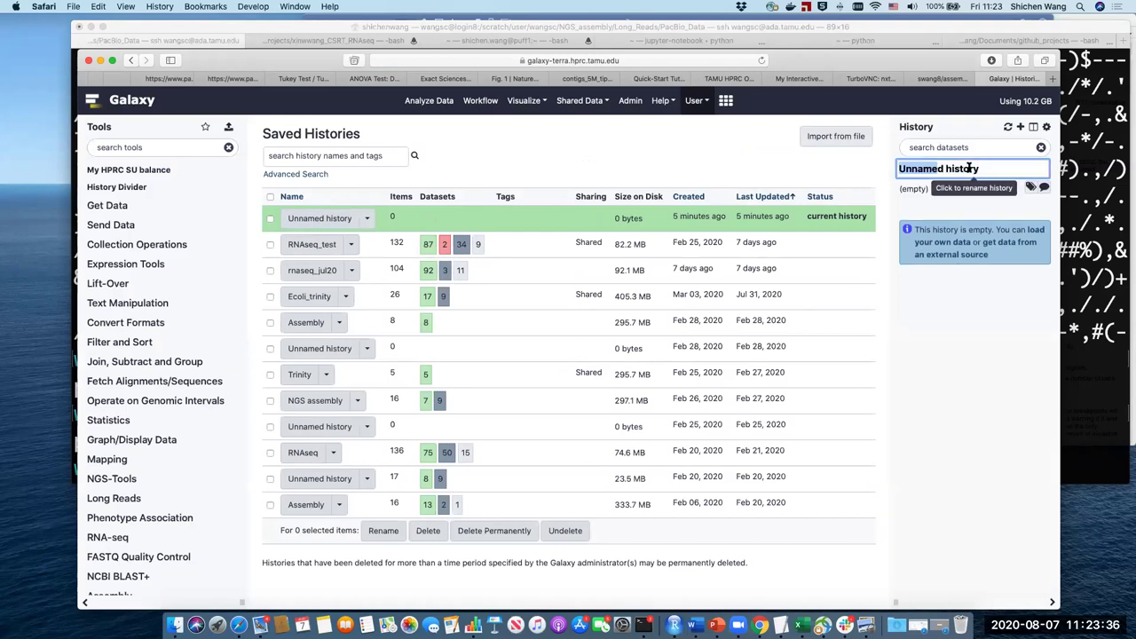
pyautogui.doubleClick(968, 169)
pyautogui.press('BackSpace')
pyautogui.press('BackSpace')
pyautogui.press('BackSpace')
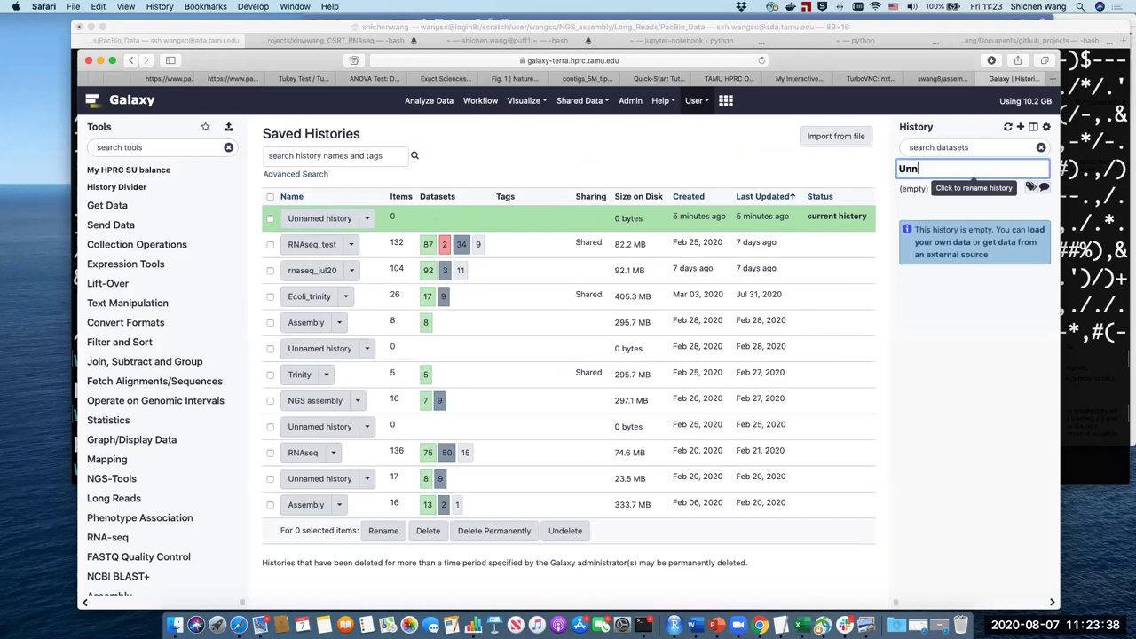
pyautogui.write('assembly')
pyautogui.press('Return')
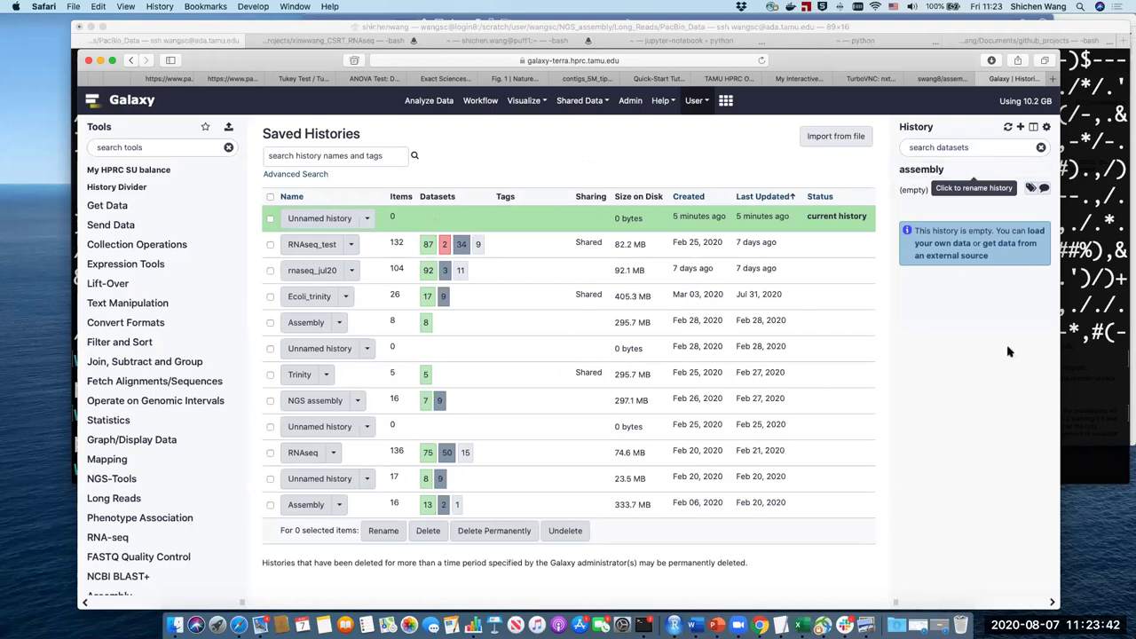
# - Open the E. coli library from the shared data libraries
pyautogui.click(597, 103)
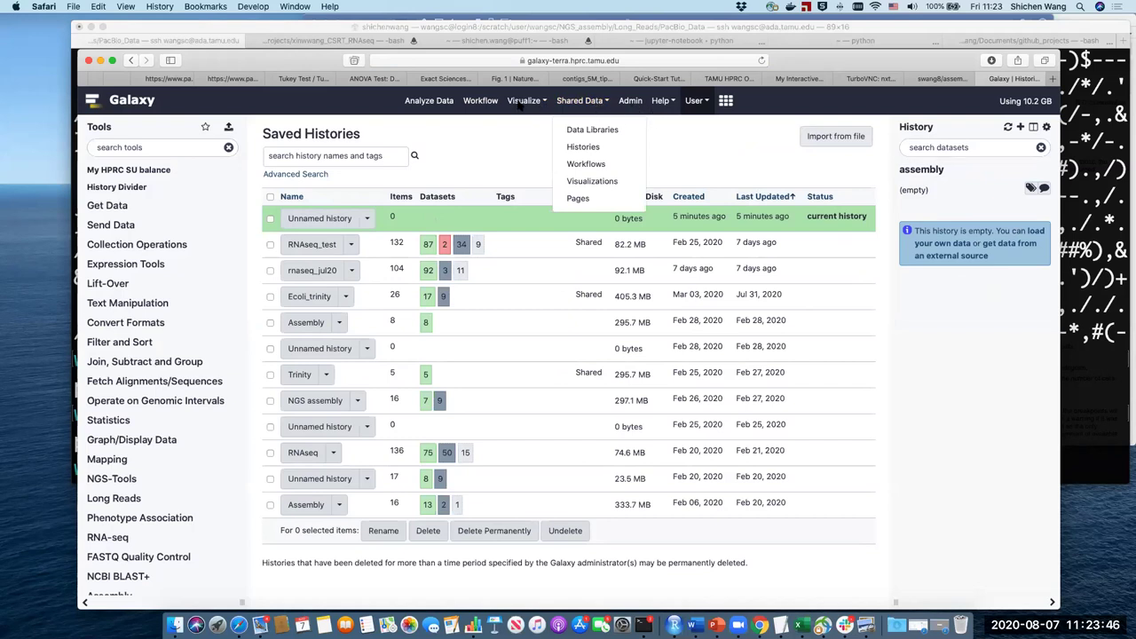
pyautogui.click(493, 142)
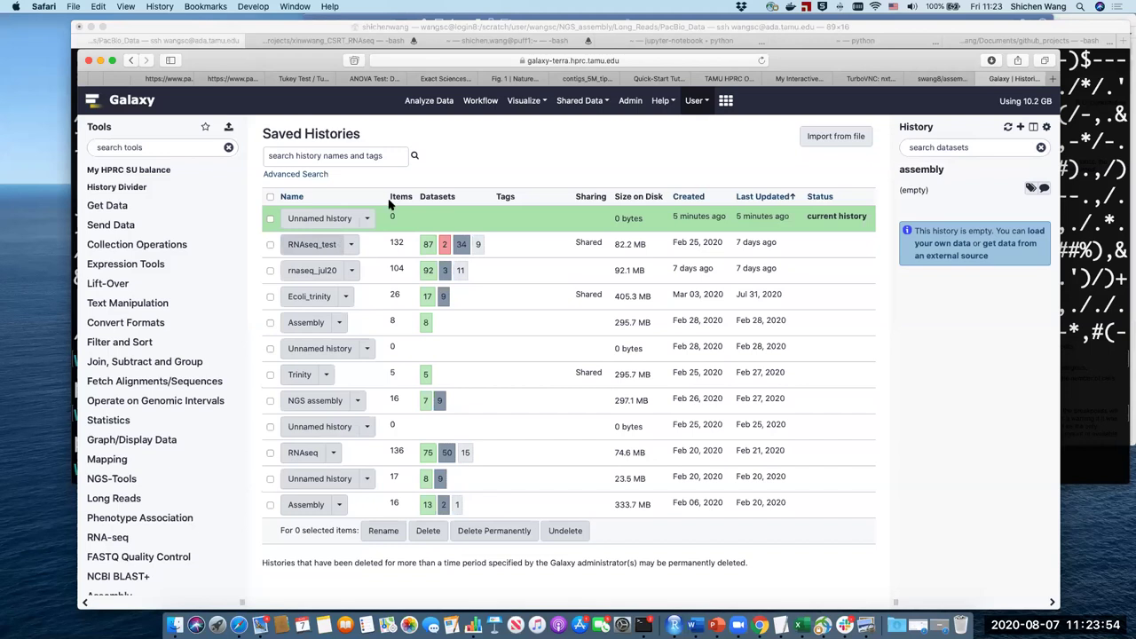
pyautogui.click(587, 103)
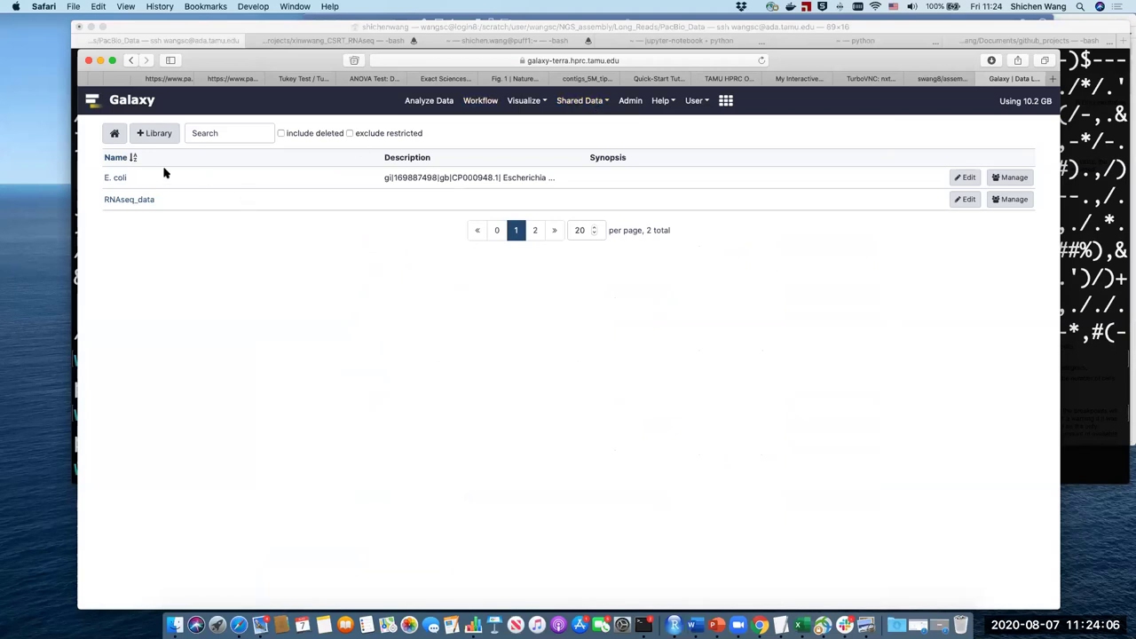
pyautogui.click(117, 177)
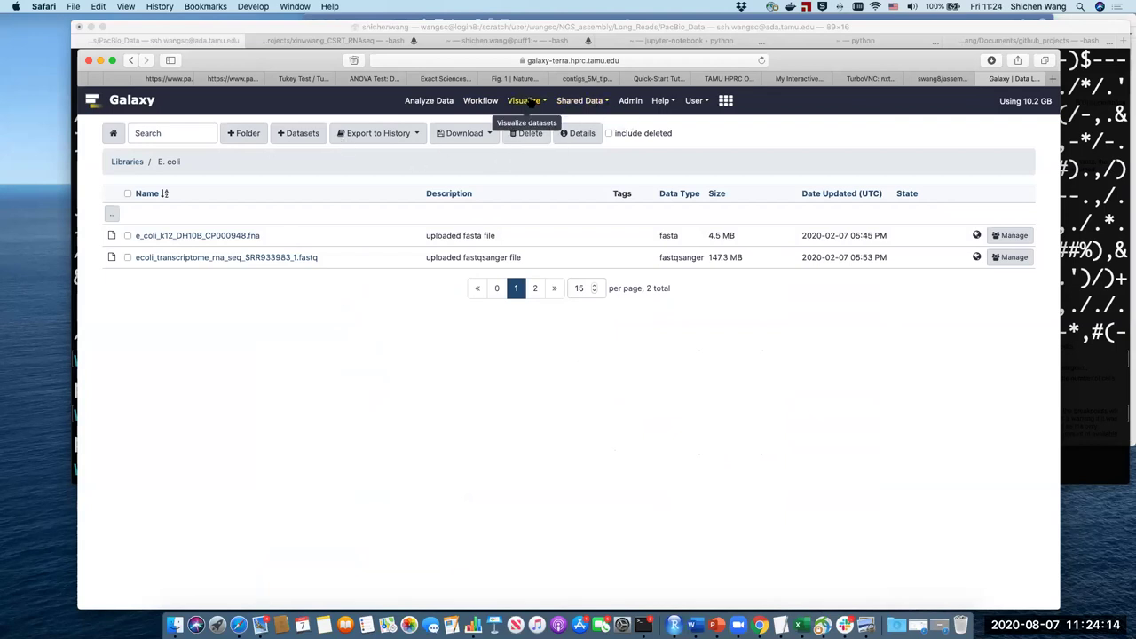
# - Go back to the list of shared data libraries and reopen the E. coli library
pyautogui.click(526, 101)
pyautogui.click(581, 102)
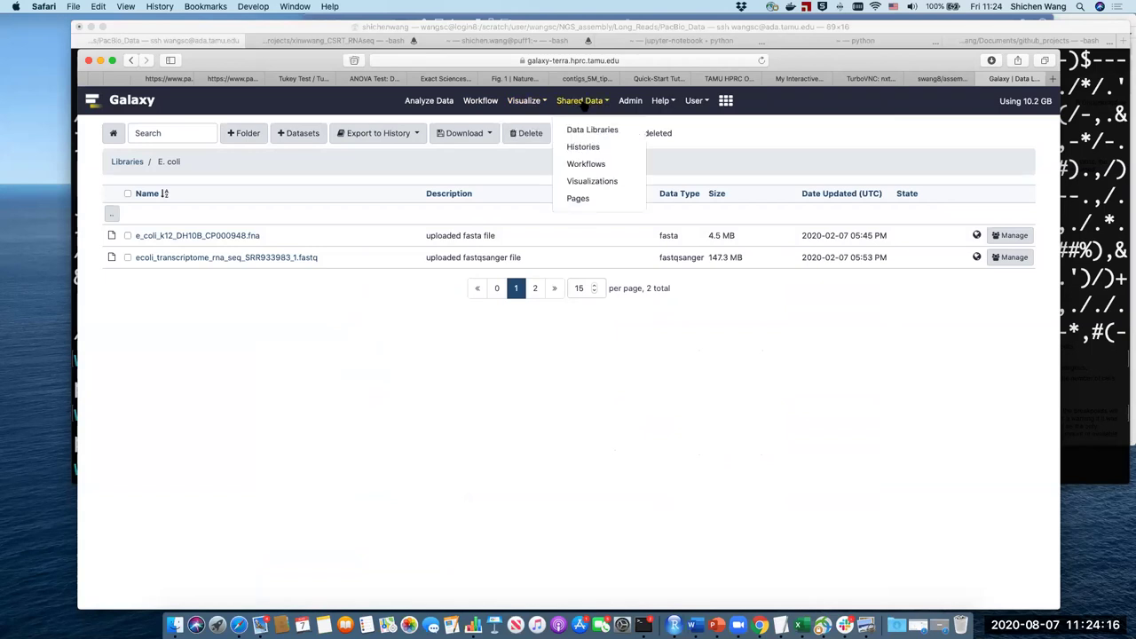
pyautogui.click(615, 133)
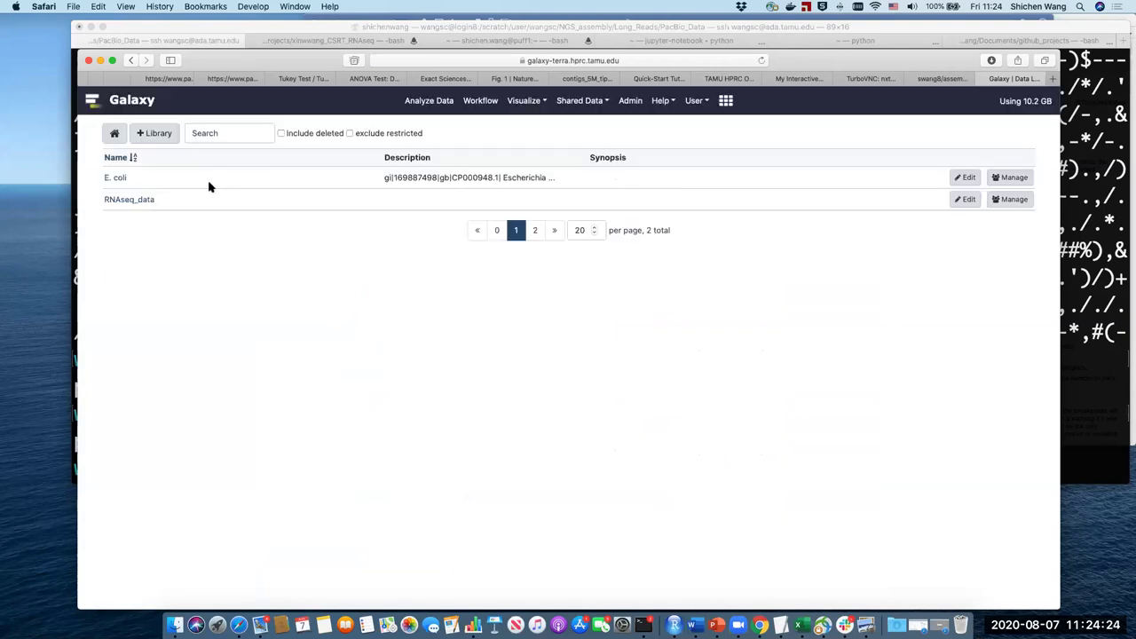
pyautogui.click(114, 181)
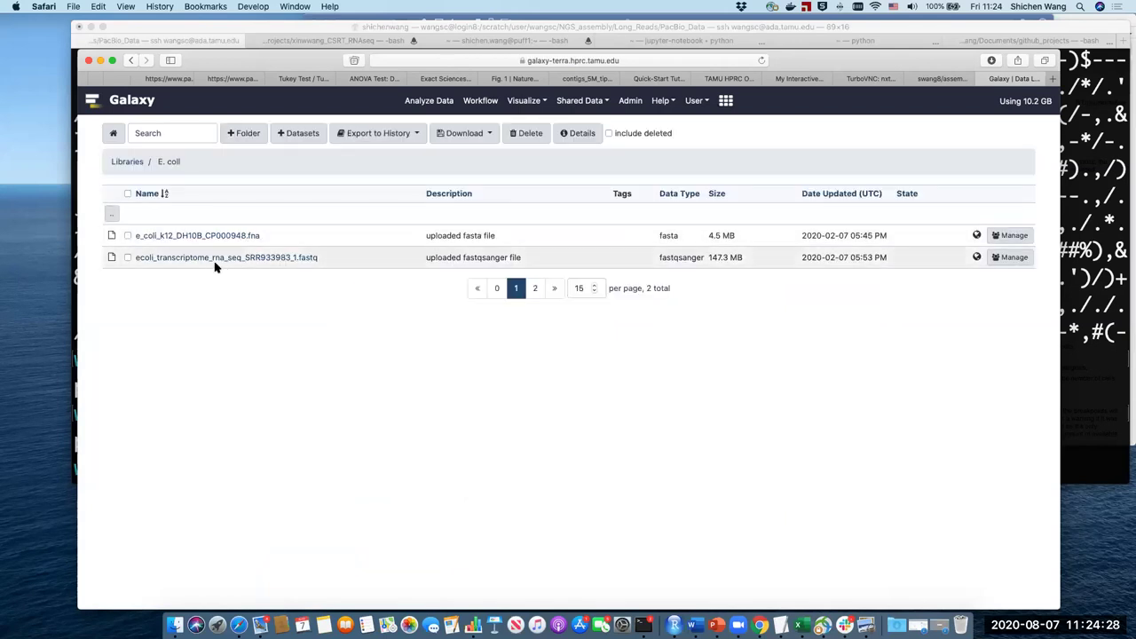
# - Import ecoli_transcriptome_rna_seq_SRR933983_1.fastq from the E. coli library as a dataset into the assembly history
pyautogui.click(127, 259)
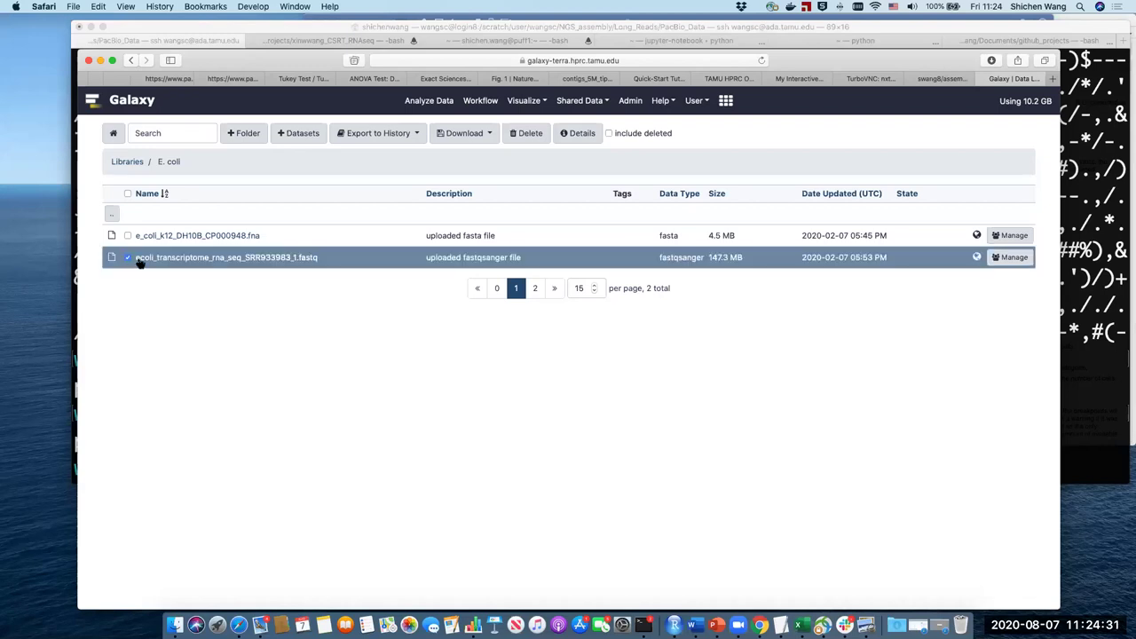
pyautogui.click(410, 135)
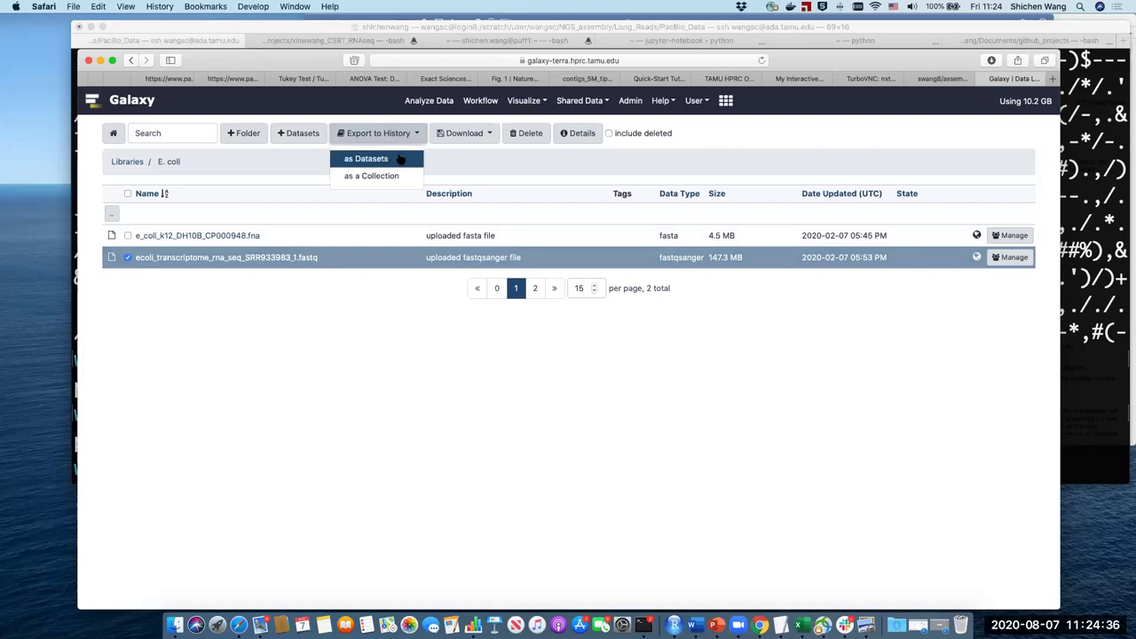
pyautogui.click(470, 165)
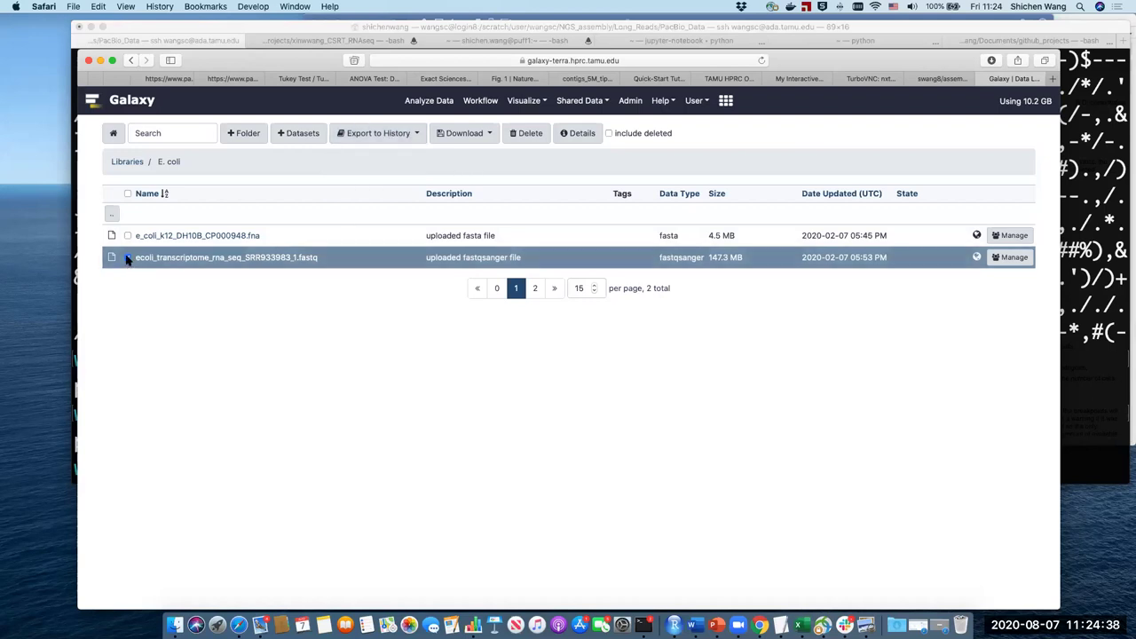
pyautogui.click(127, 258)
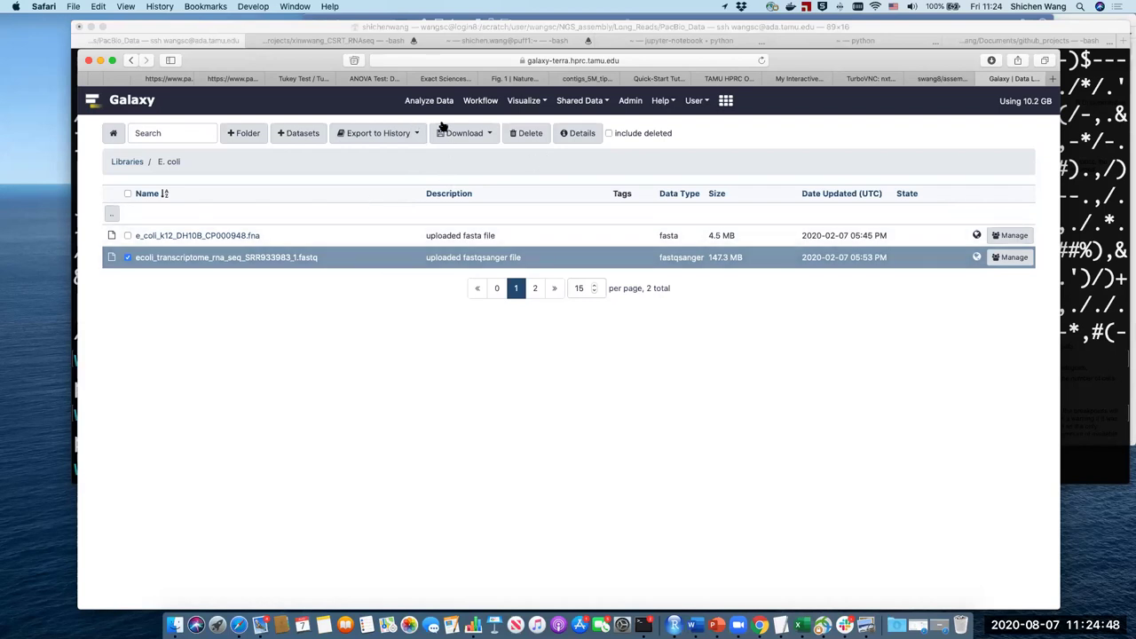
pyautogui.click(393, 137)
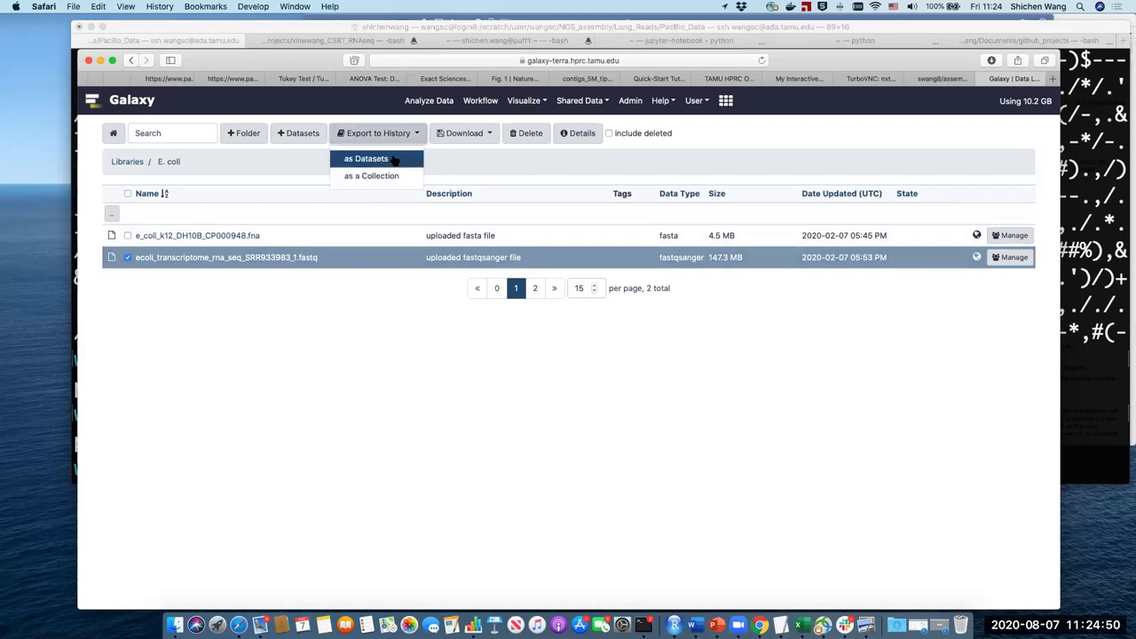
pyautogui.click(395, 158)
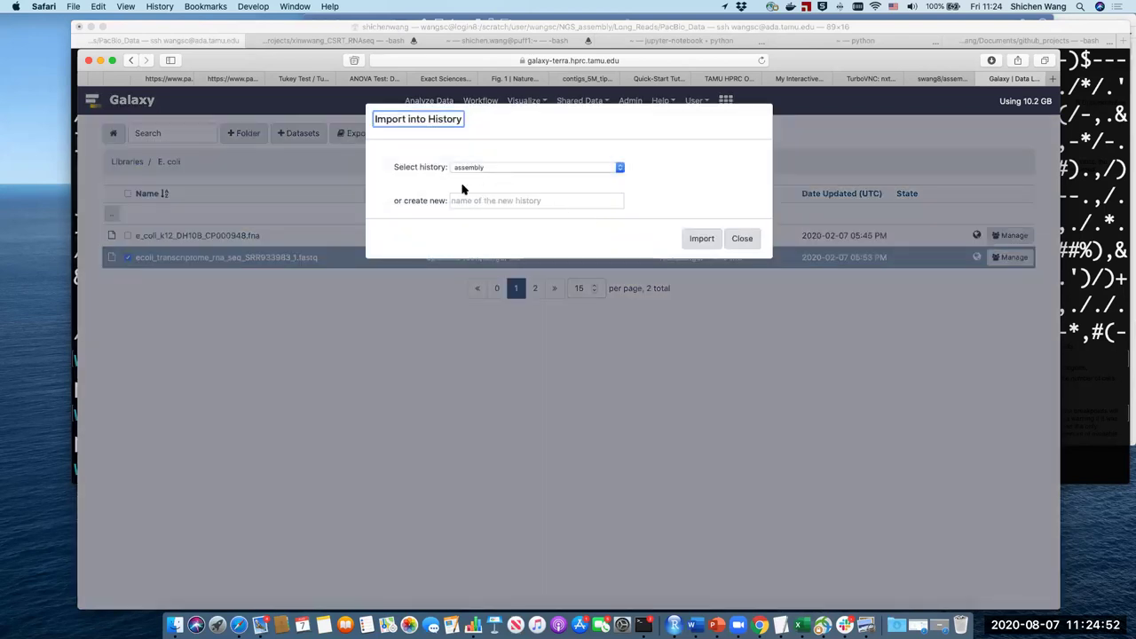
pyautogui.click(475, 169)
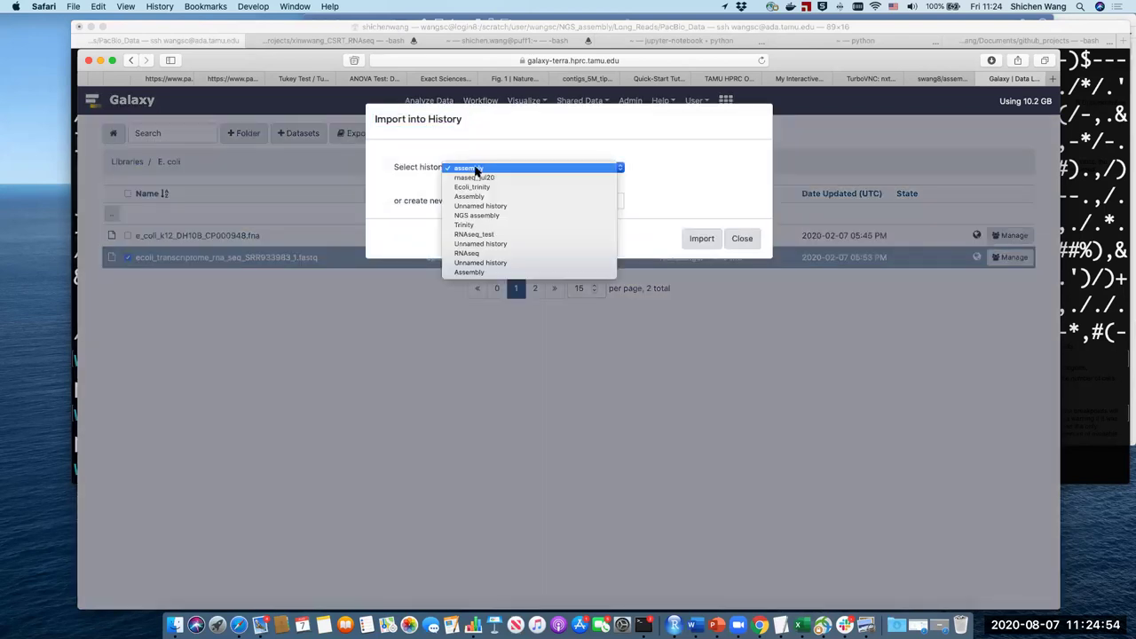
pyautogui.click(648, 170)
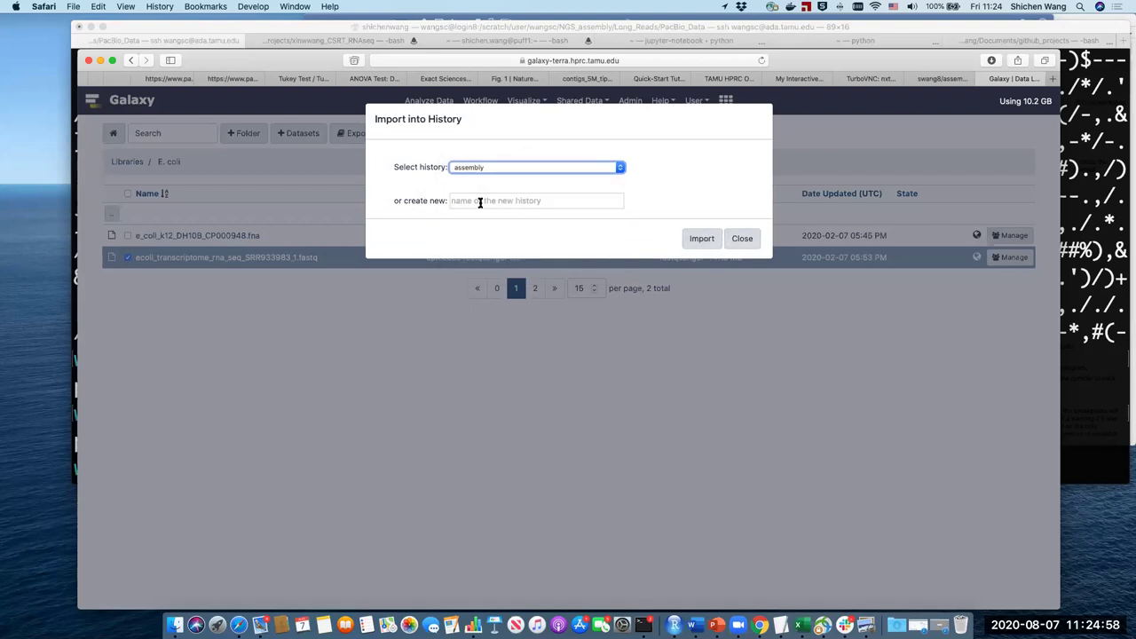
pyautogui.click(697, 240)
pyautogui.click(699, 239)
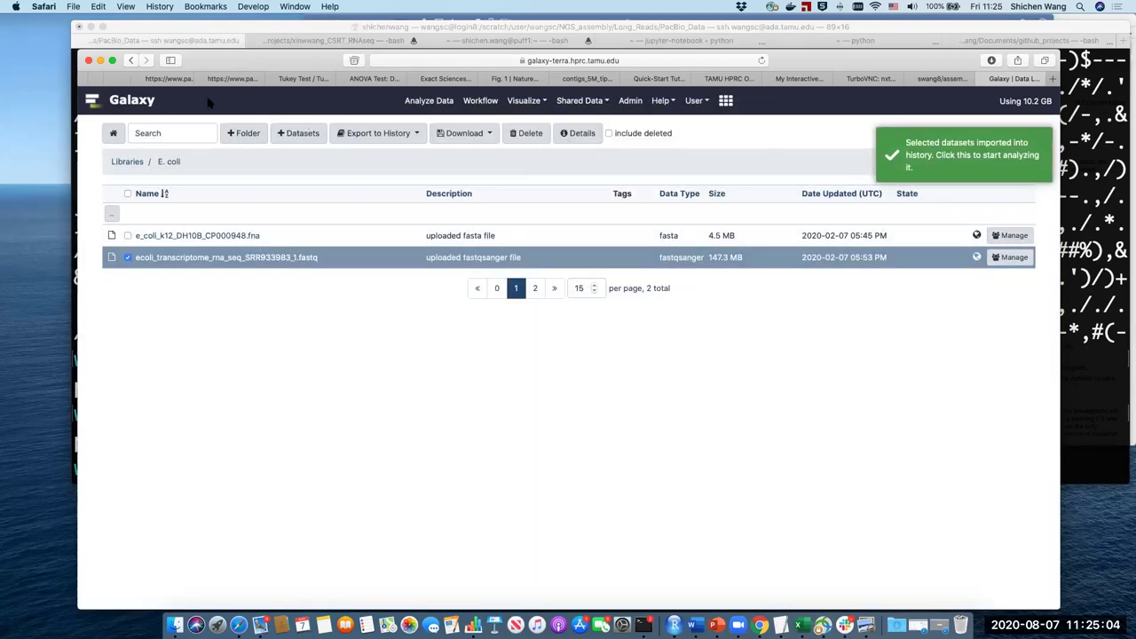
# - Return to the analysis page and view all histories side by side, looking through the datasets of Ecoli_trinity
pyautogui.click(142, 101)
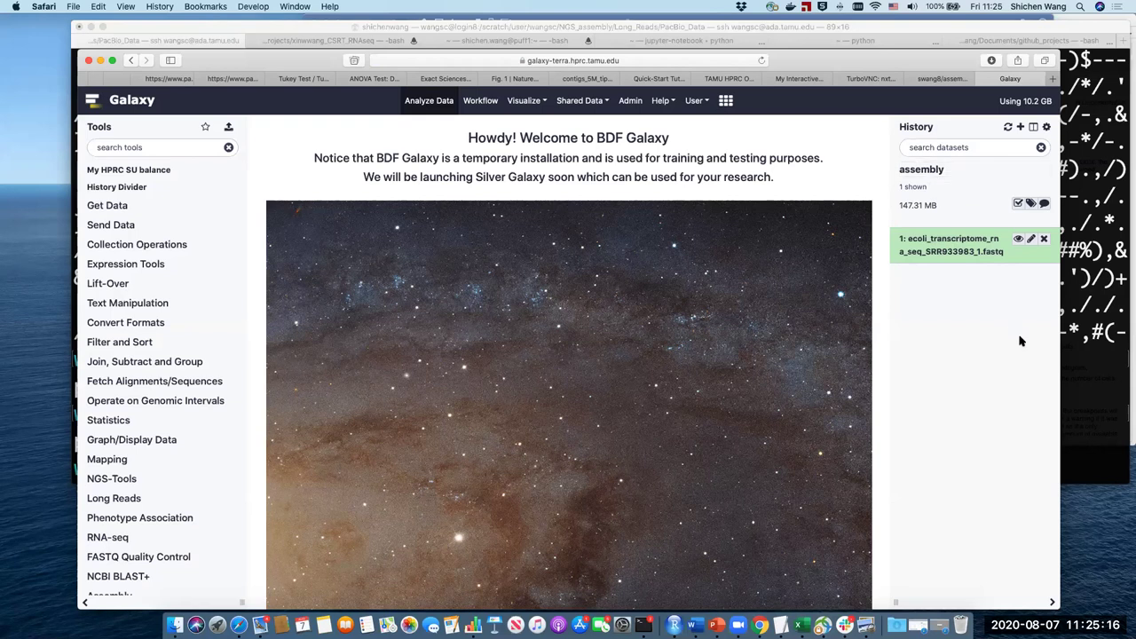
pyautogui.click(1033, 127)
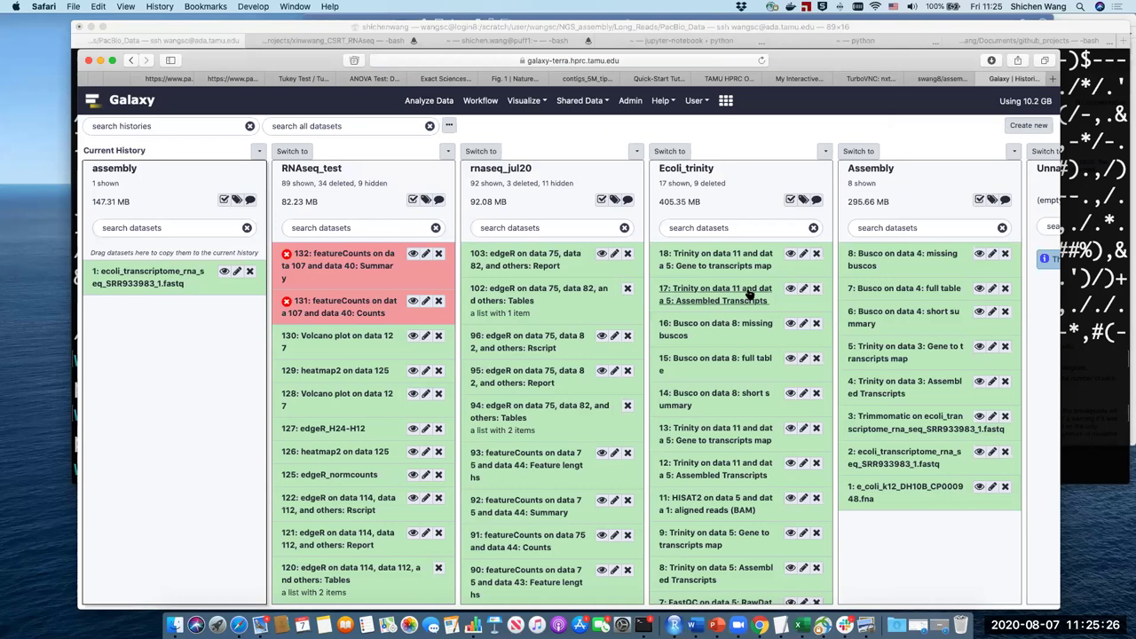
pyautogui.scroll(-5, 749, 294)
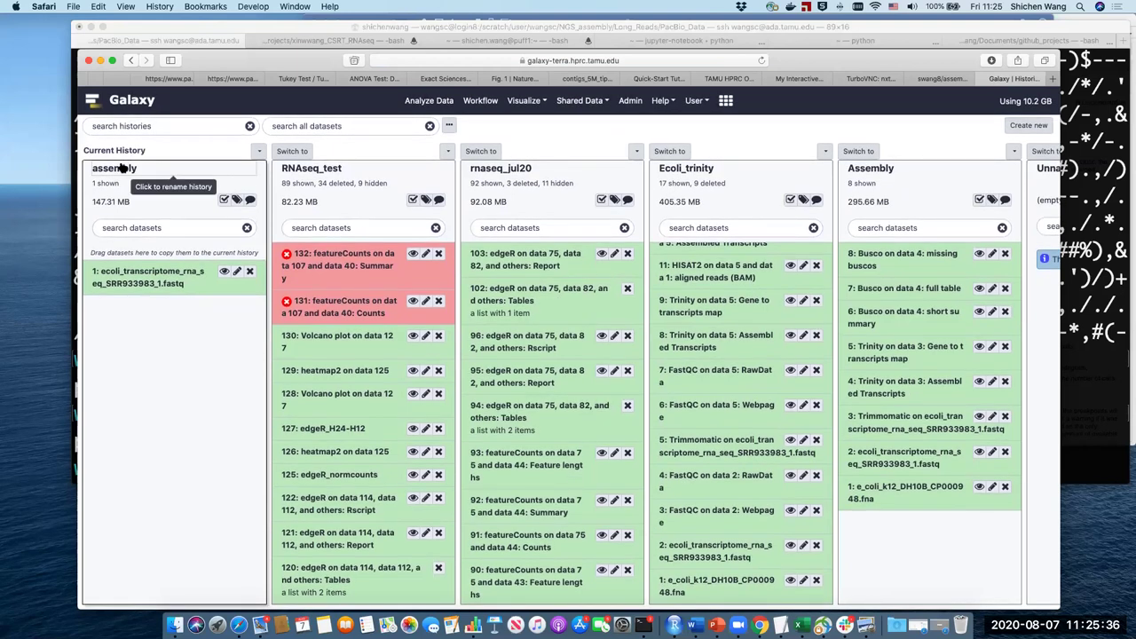
# - Go back to the analysis page and view the contents of the imported FASTQ dataset in the assembly history
pyautogui.click(122, 101)
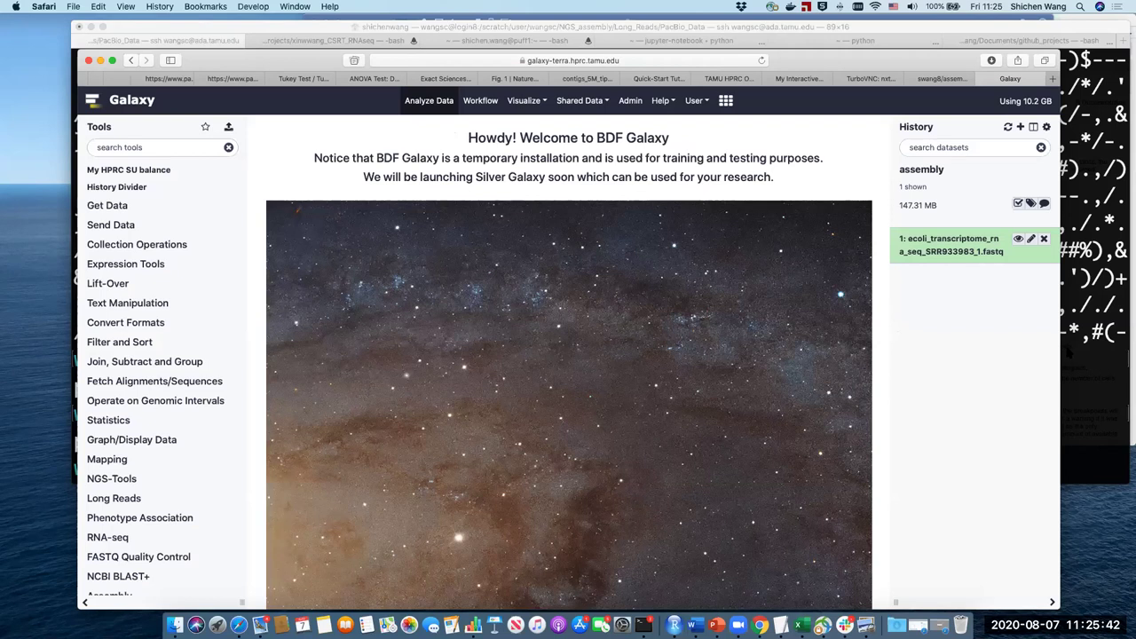
pyautogui.click(932, 241)
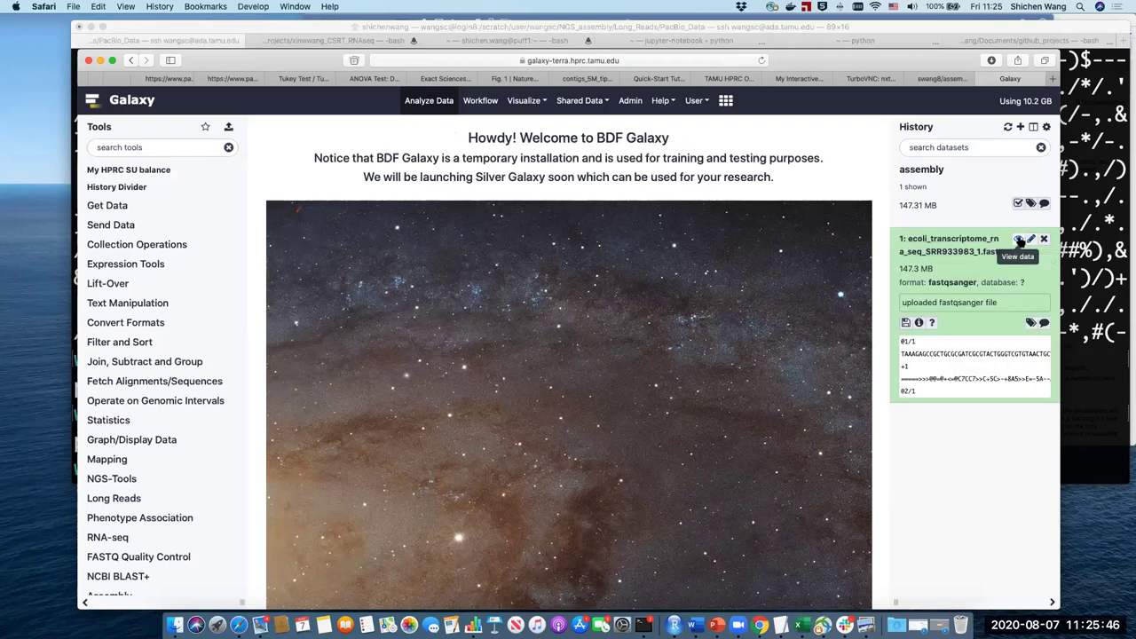
pyautogui.click(1019, 240)
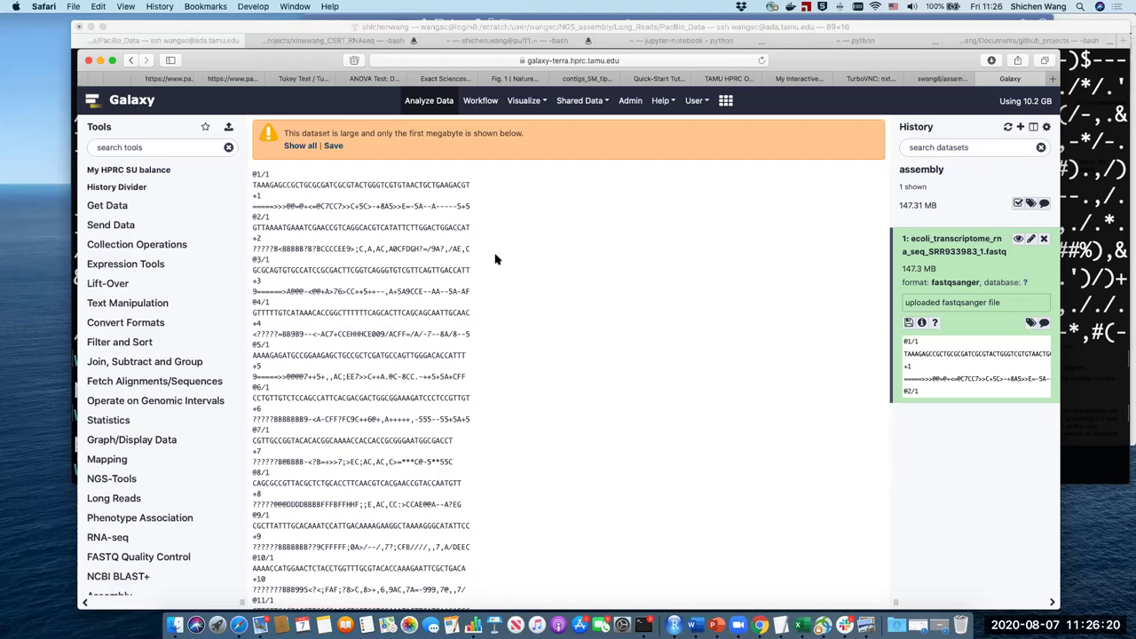
# - Search the tools for fastqc, open FastQC Read Quality reports, and check the reads dataset chosen as its input
pyautogui.click(164, 147)
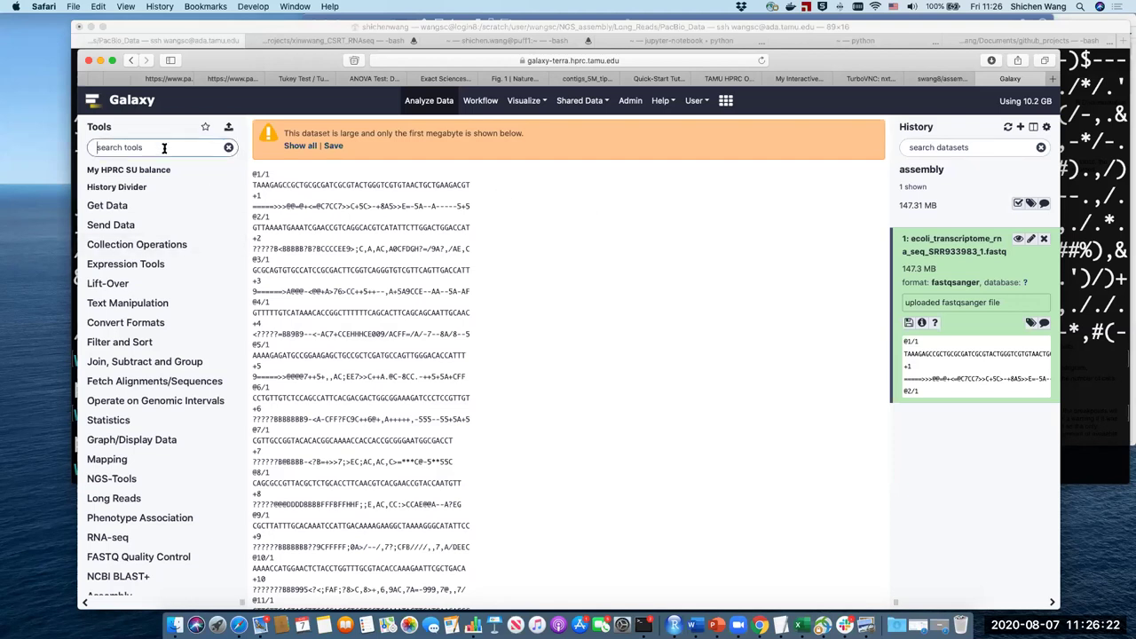
pyautogui.write('fastqc')
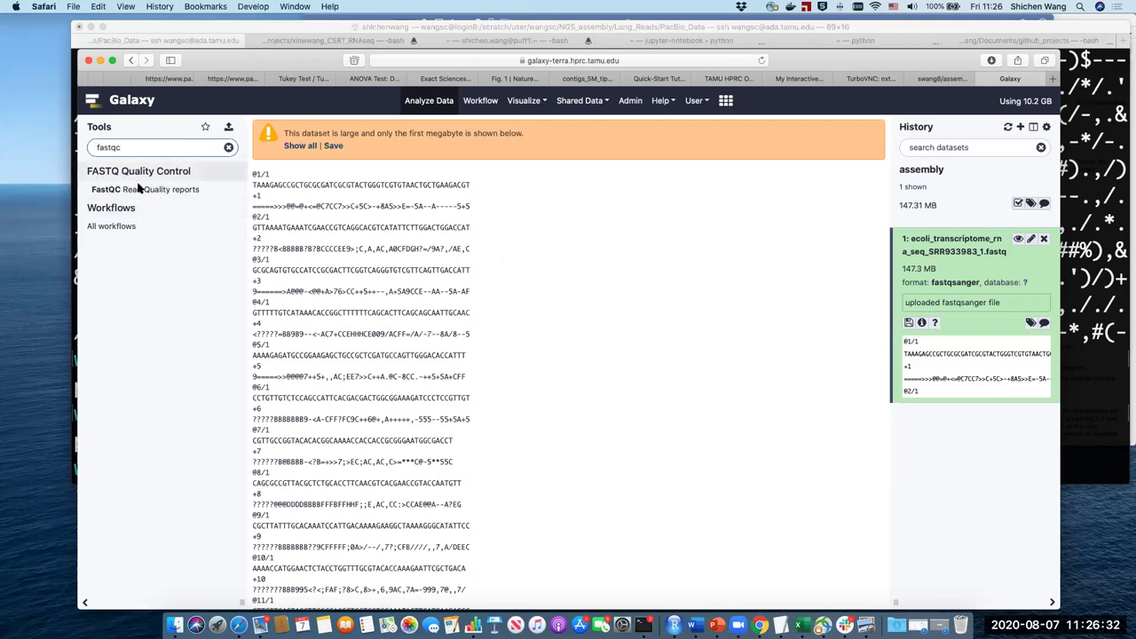
pyautogui.click(174, 149)
pyautogui.click(133, 191)
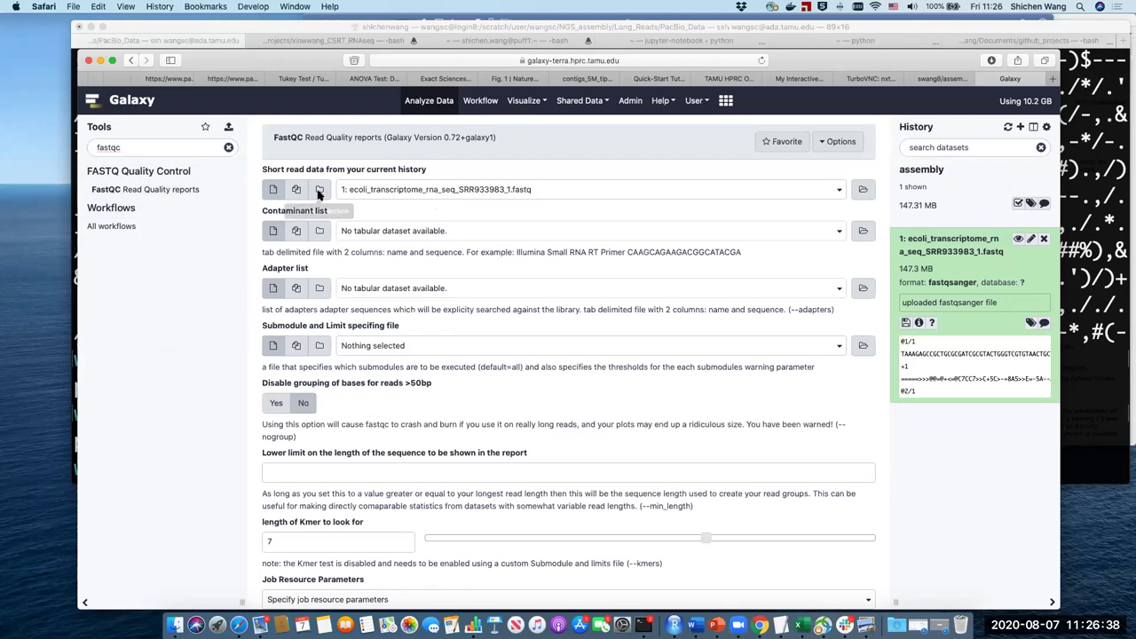
pyautogui.click(425, 194)
pyautogui.click(417, 193)
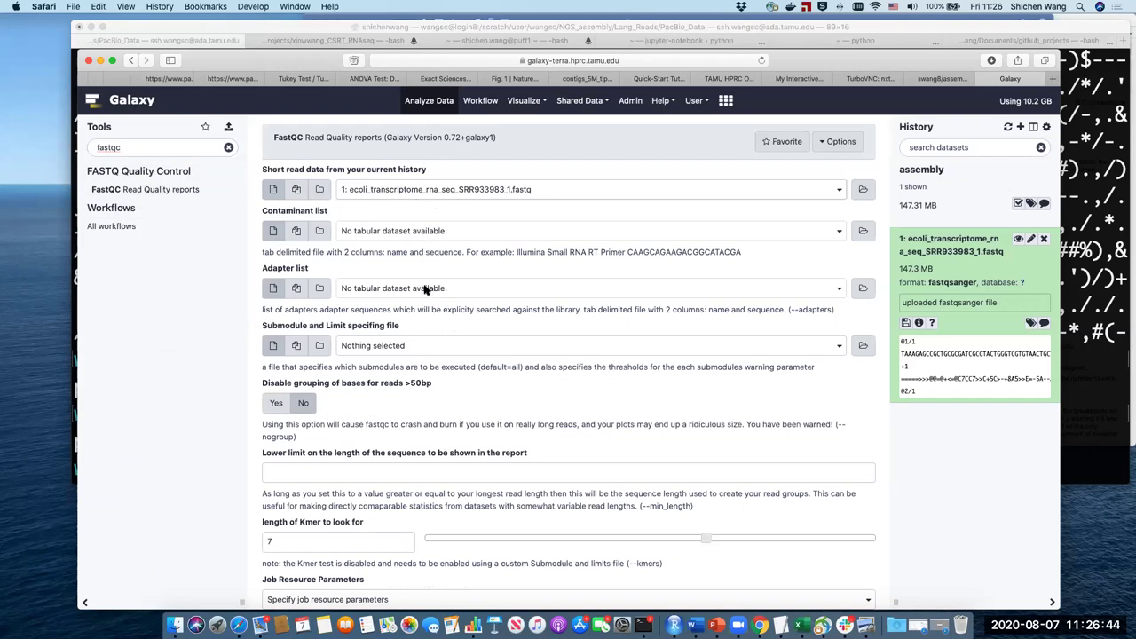
# - Examine the FastQC input options, k-mer length, job resource parameters and the tool's description
pyautogui.scroll(-2, 424, 289)
pyautogui.scroll(1, 401, 230)
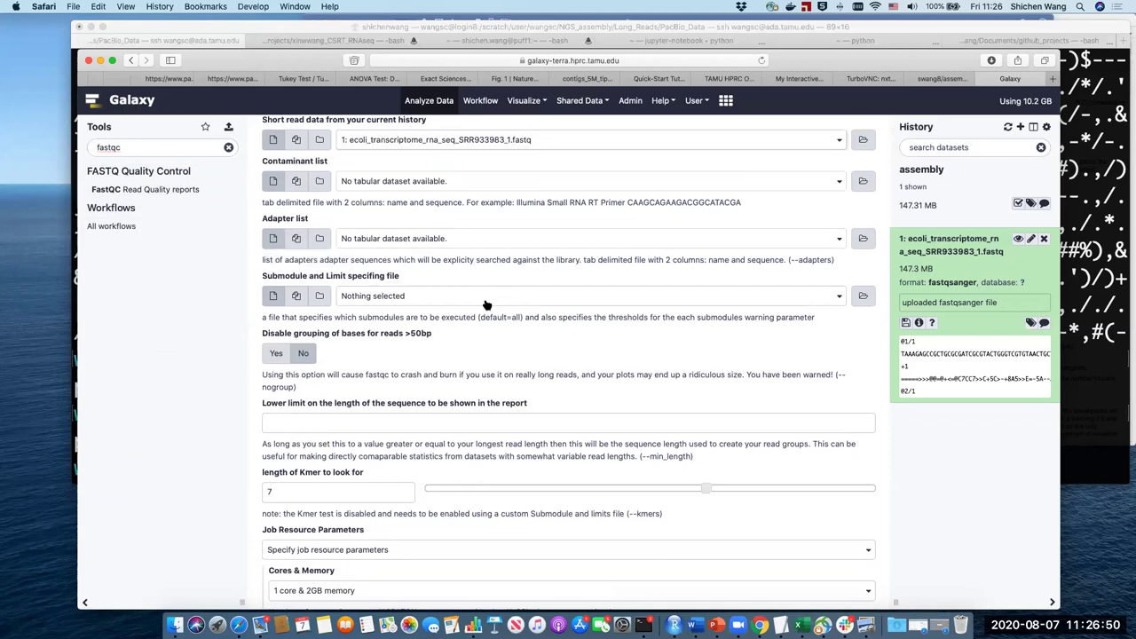
pyautogui.scroll(-4, 486, 305)
pyautogui.scroll(2, 360, 259)
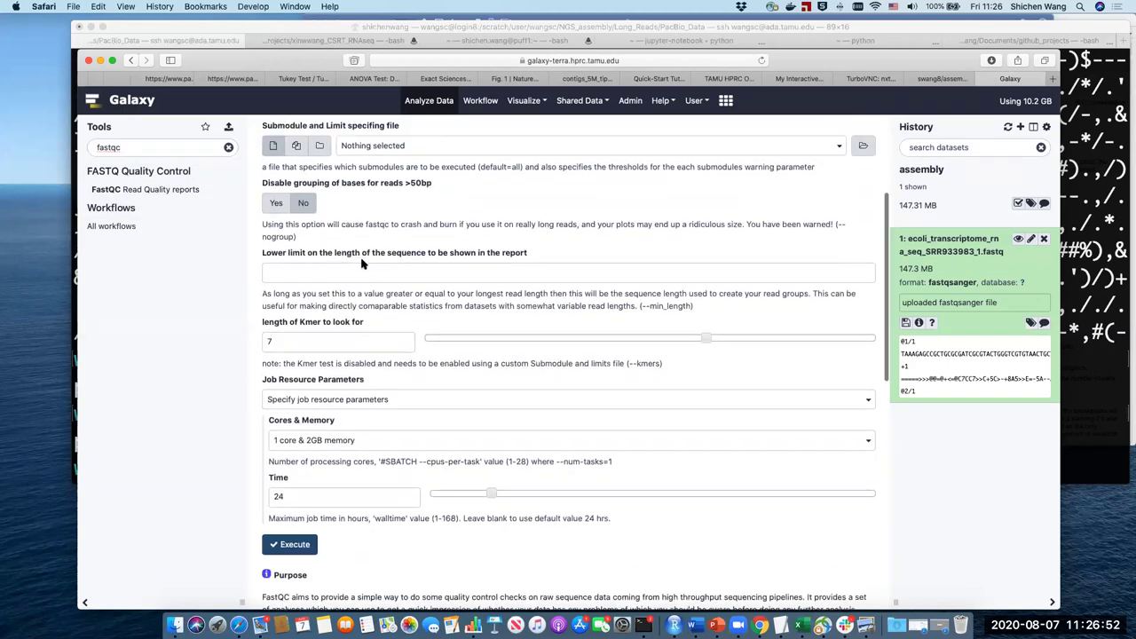
pyautogui.scroll(1, 360, 259)
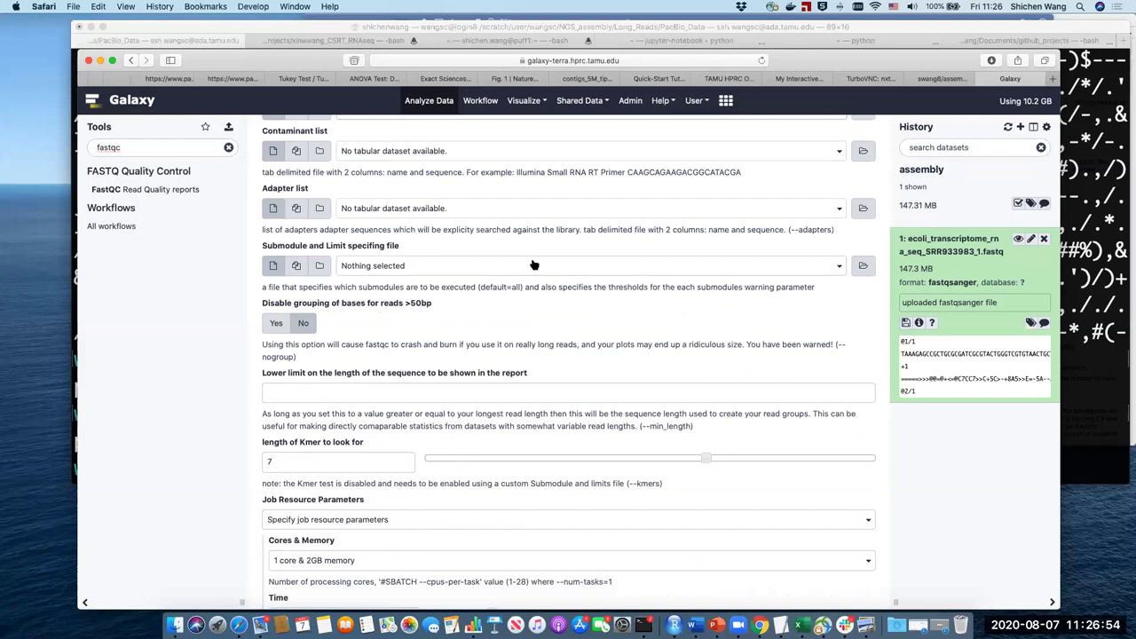
pyautogui.scroll(2, 538, 262)
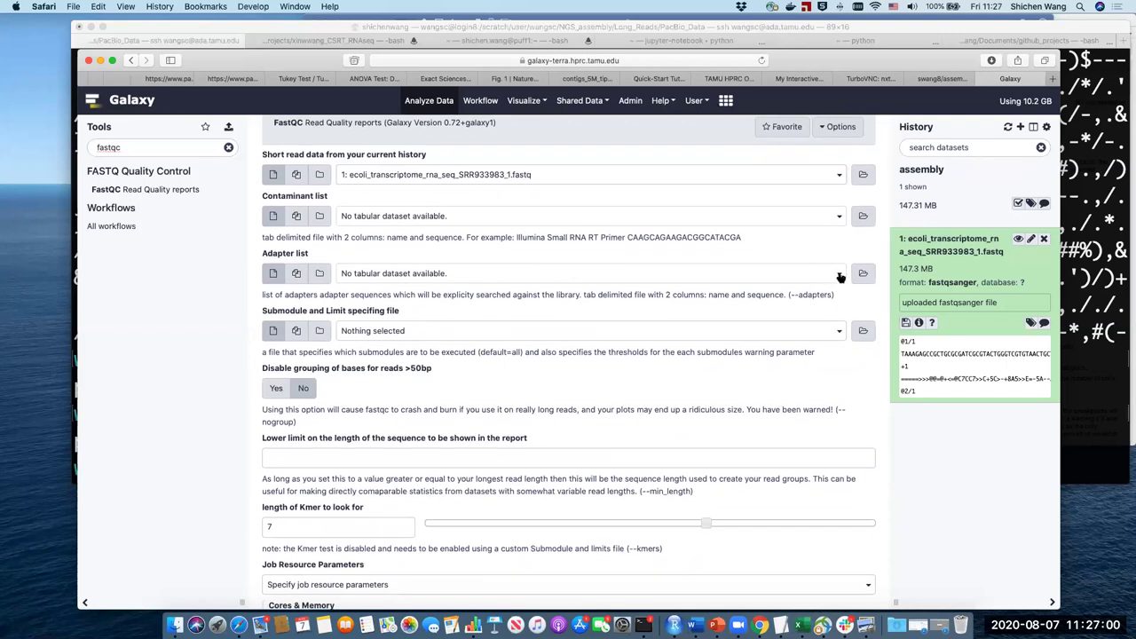
pyautogui.scroll(1, 559, 326)
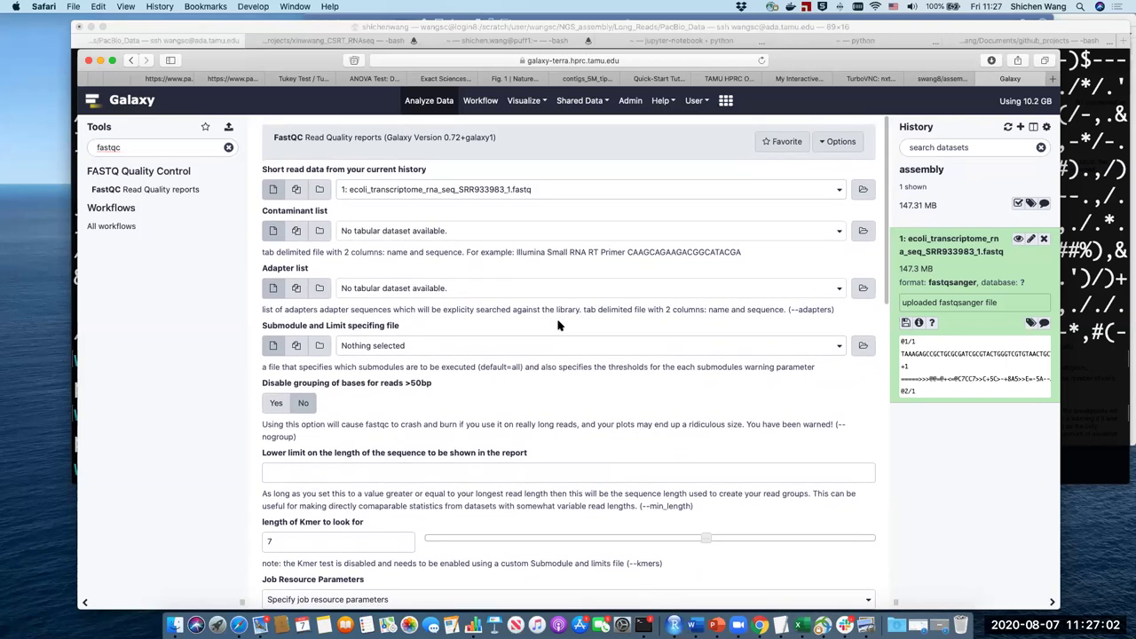
pyautogui.scroll(-4, 559, 326)
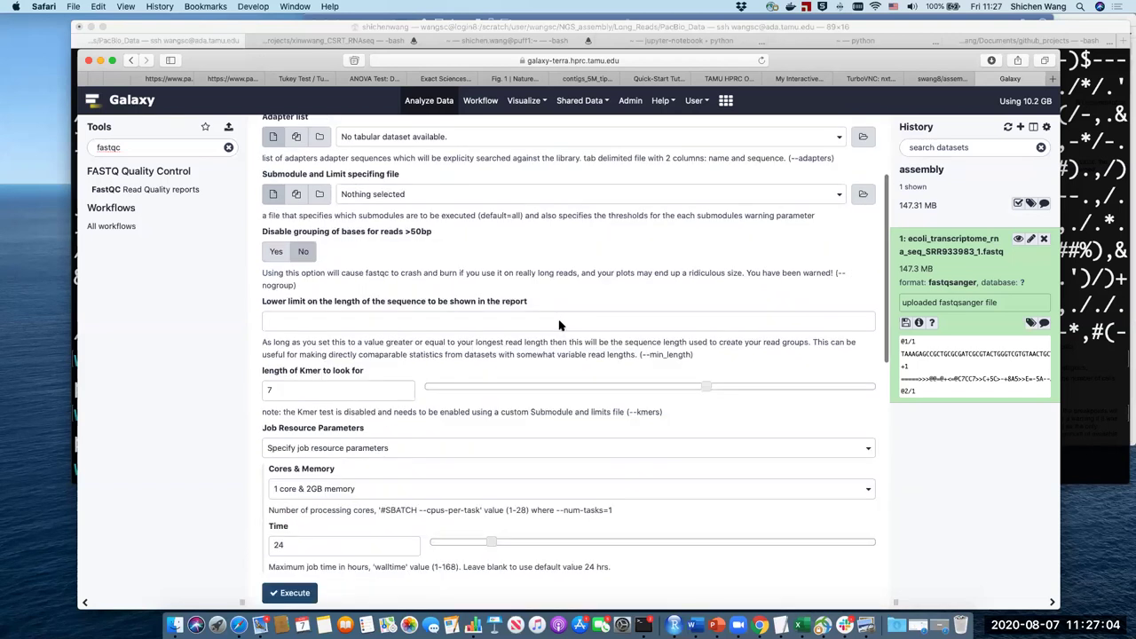
pyautogui.scroll(-8, 559, 326)
pyautogui.scroll(2, 559, 326)
pyautogui.scroll(12, 559, 326)
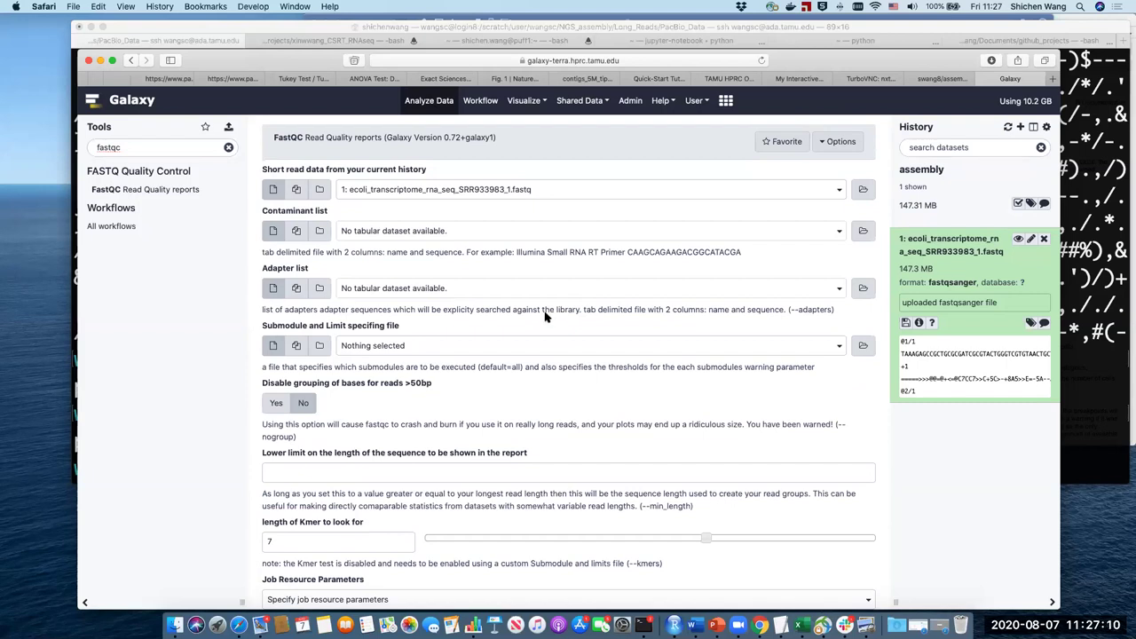
pyautogui.scroll(-2, 546, 316)
pyautogui.scroll(2, 548, 315)
# - Leave the FastQC form for the home page and open the E. coli library from the shared data libraries
pyautogui.click(103, 100)
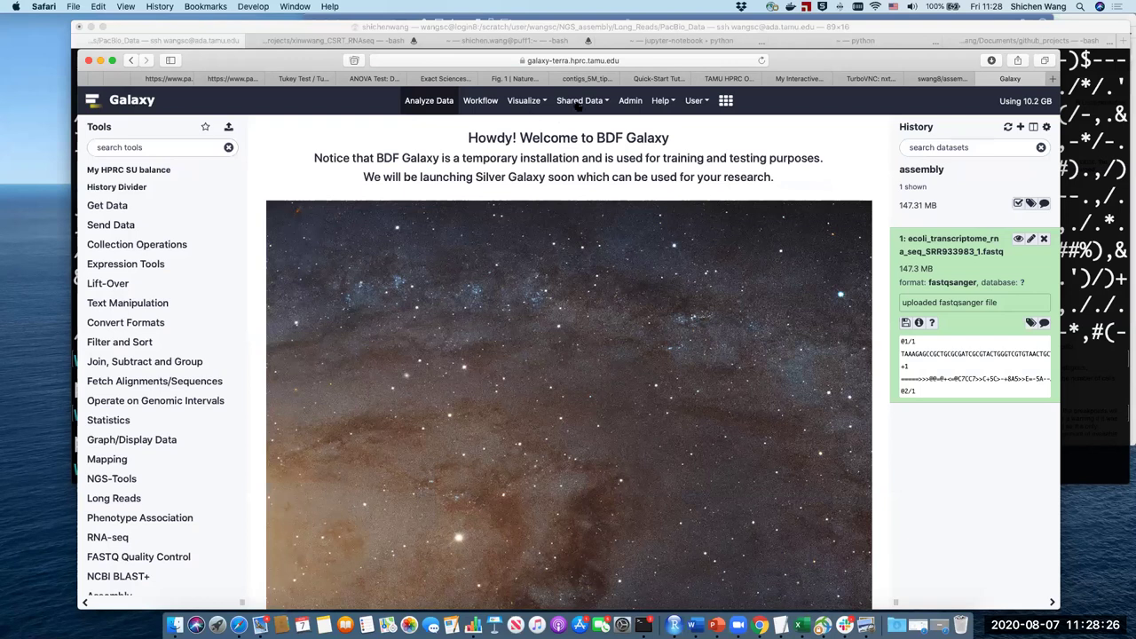
pyautogui.click(583, 103)
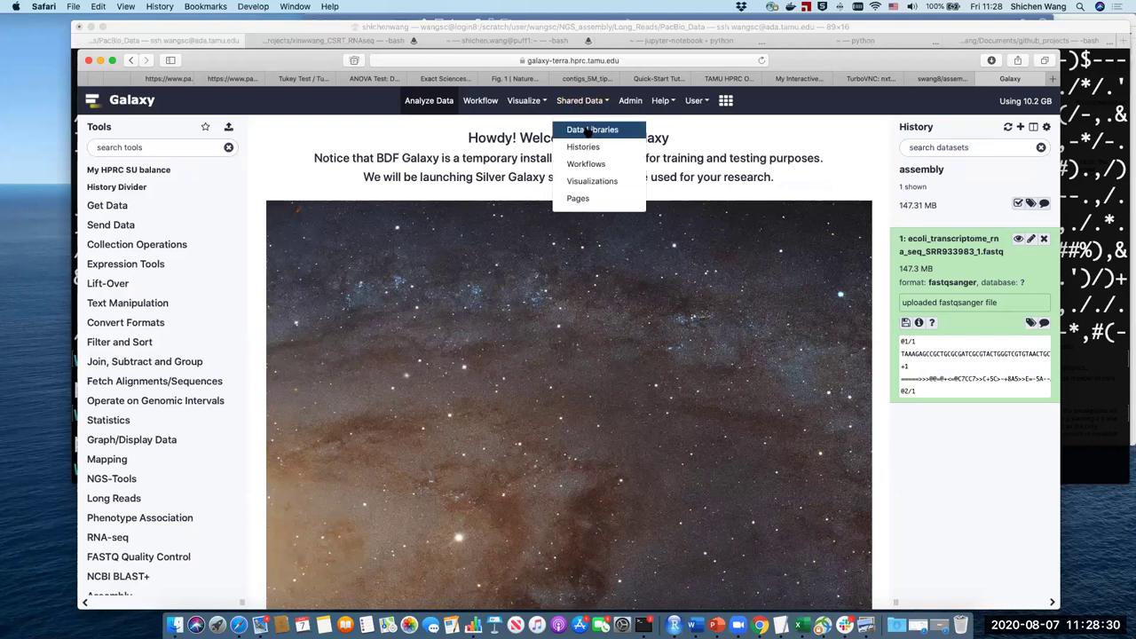
pyautogui.click(587, 130)
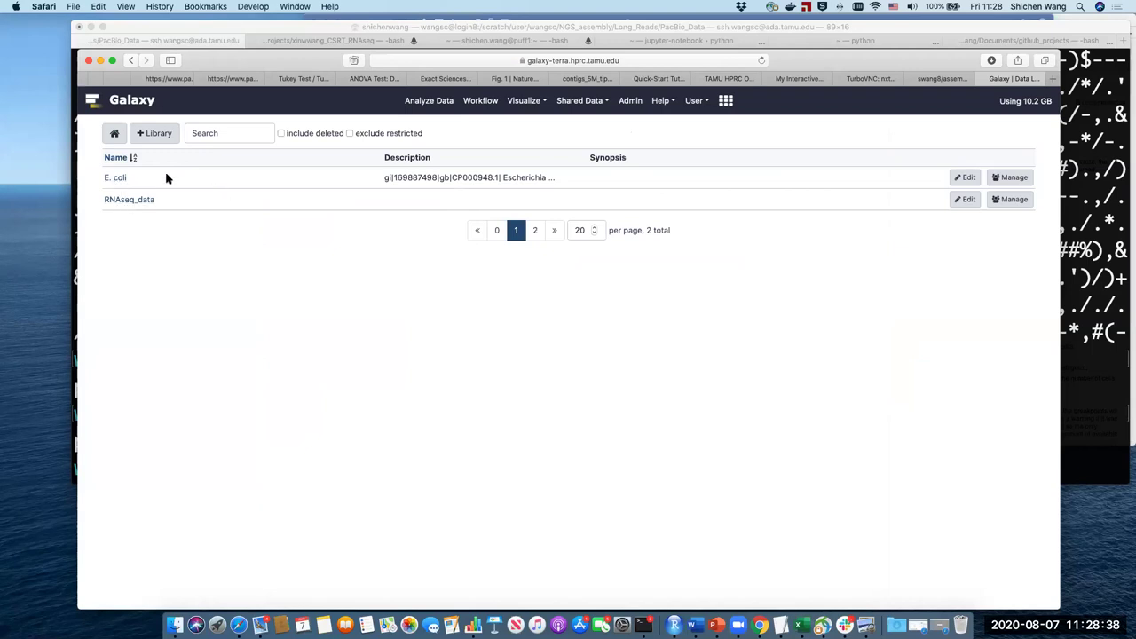
pyautogui.click(115, 178)
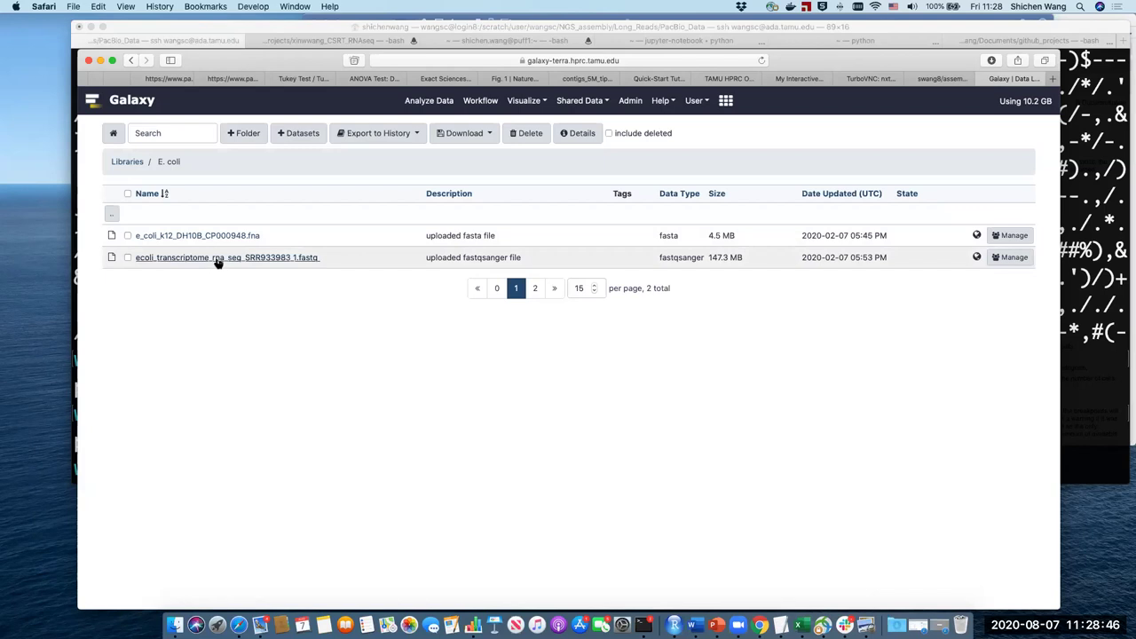
# - Export ecoli_transcriptome_rna_seq_SRR933983_1.fastq from the library as a dataset into a new history named rnaseq_assemlby_2020
pyautogui.click(128, 257)
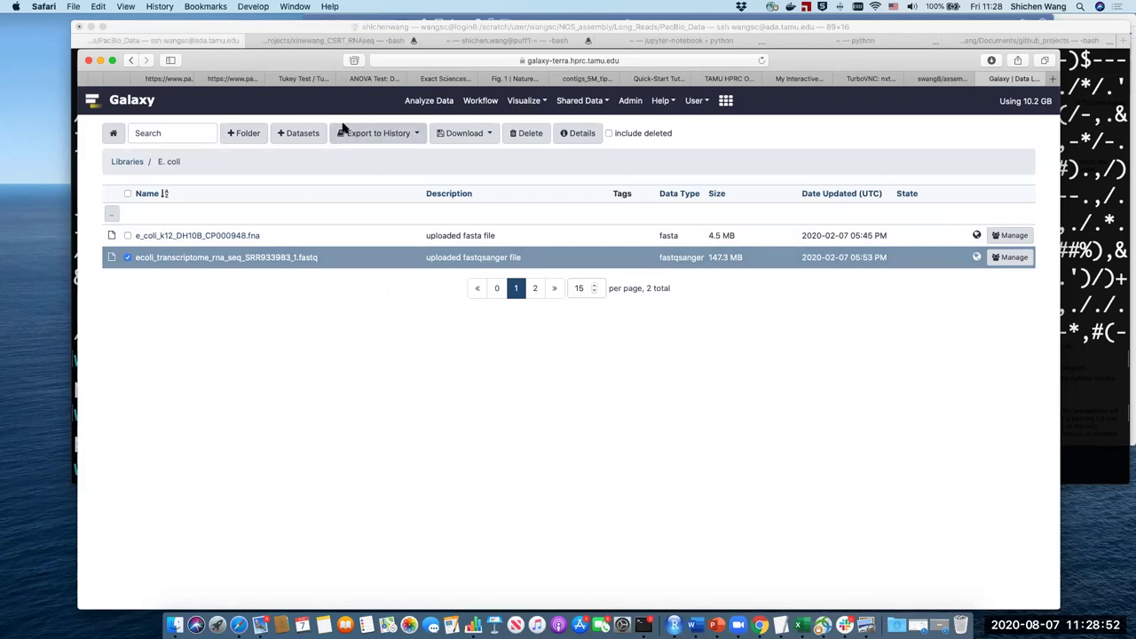
pyautogui.click(409, 135)
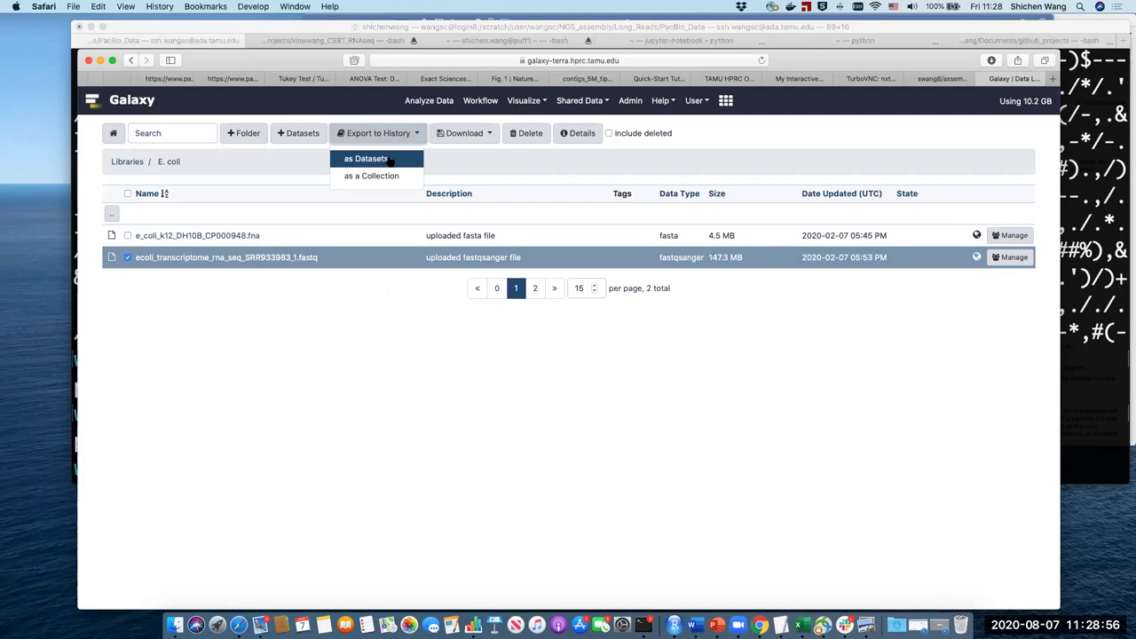
pyautogui.click(389, 160)
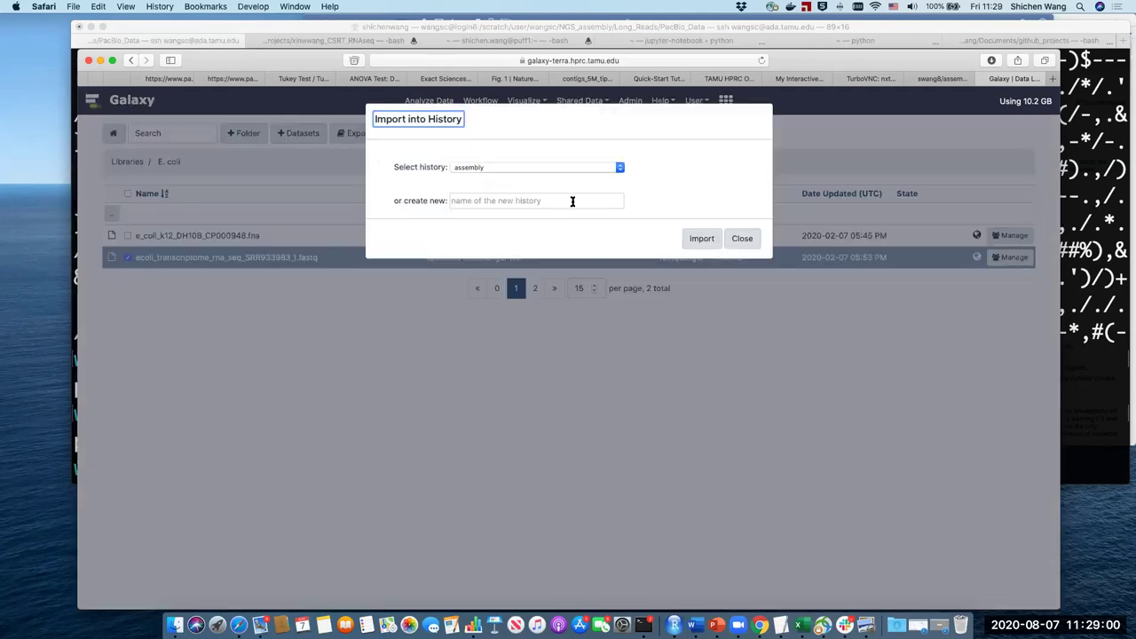
pyautogui.click(474, 169)
pyautogui.click(475, 168)
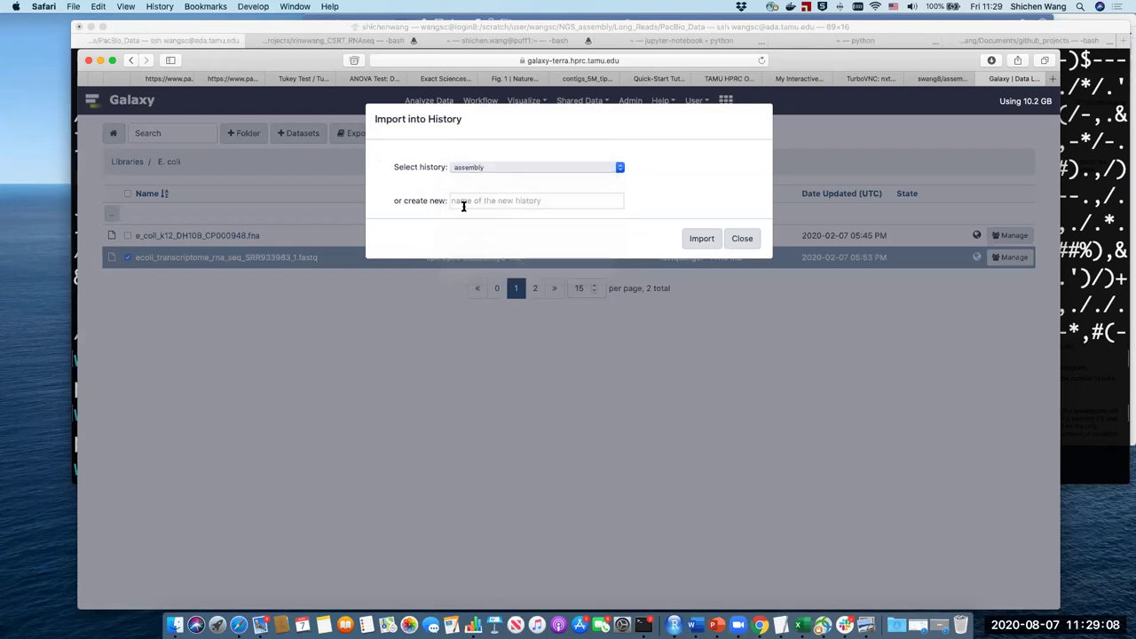
pyautogui.click(570, 203)
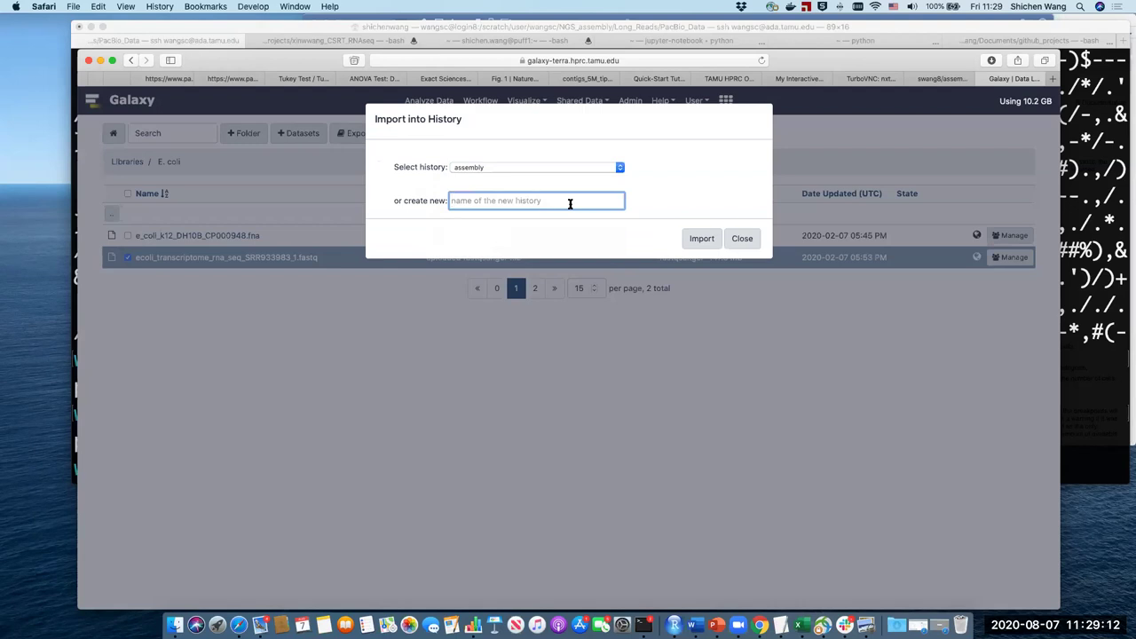
pyautogui.write('rnaseq_assemlby_2020')
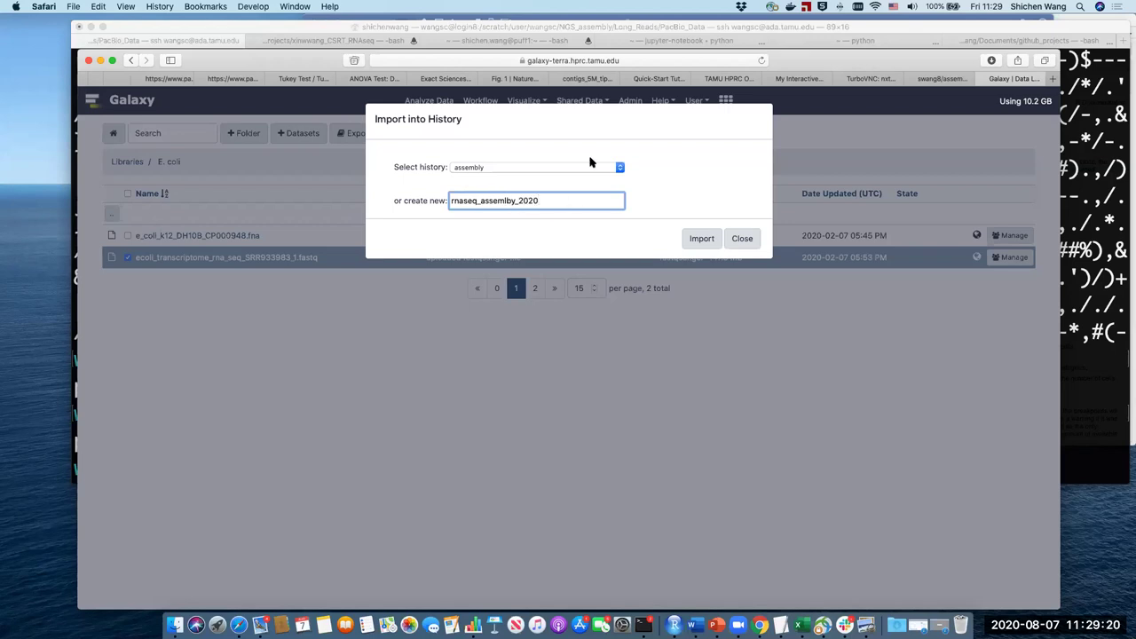
pyautogui.click(701, 240)
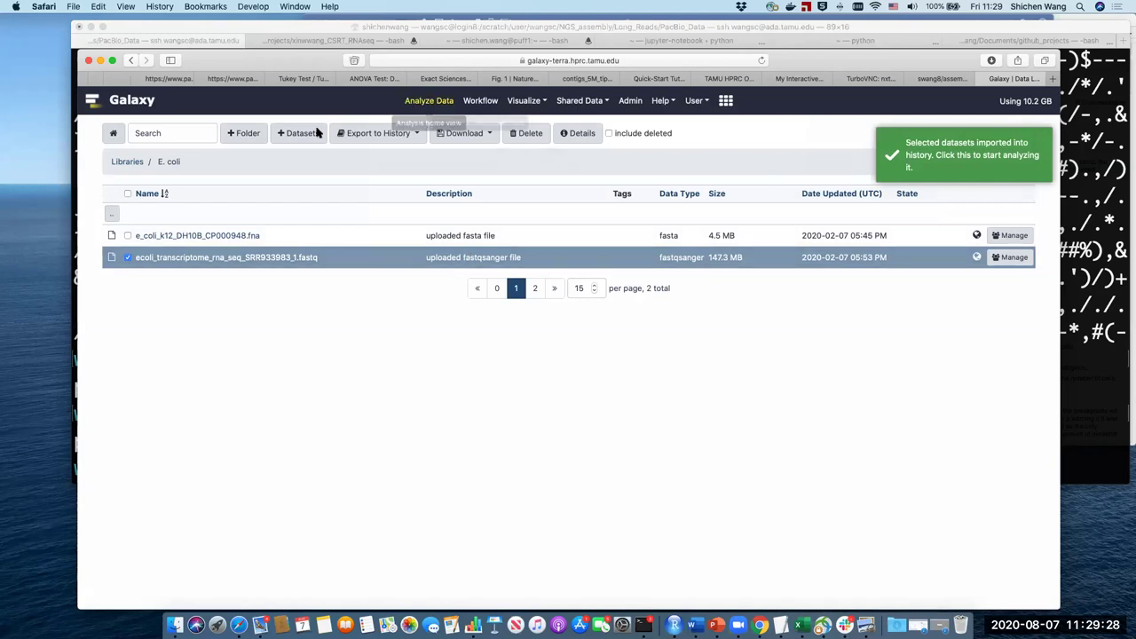
# - Open the saved histories and check the entry for rnaseq_assemlby_2020
pyautogui.click(696, 101)
pyautogui.click(765, 227)
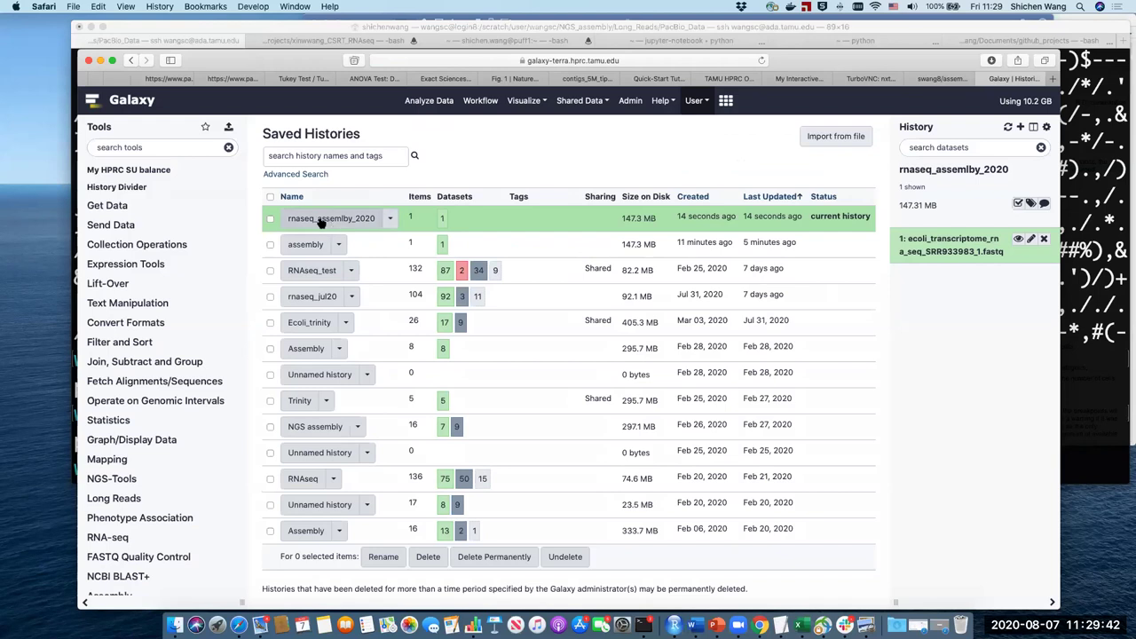
pyautogui.click(346, 220)
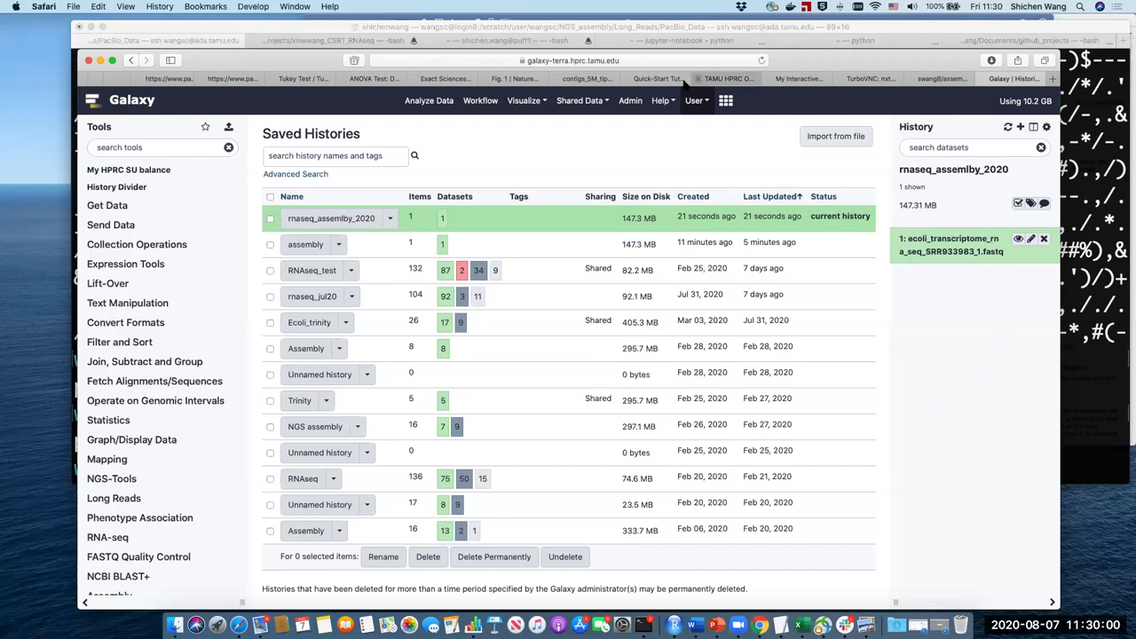
# - Open the E. coli data library's permissions and examine the roles that can access, manage, add to and modify it
pyautogui.click(596, 102)
pyautogui.click(596, 102)
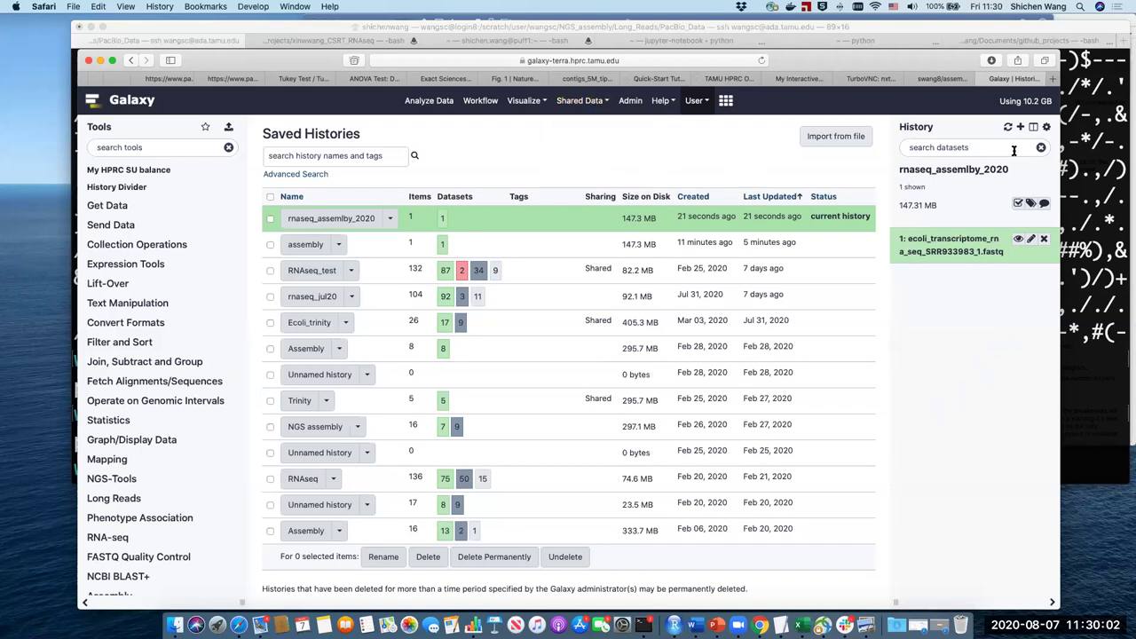
pyautogui.click(582, 103)
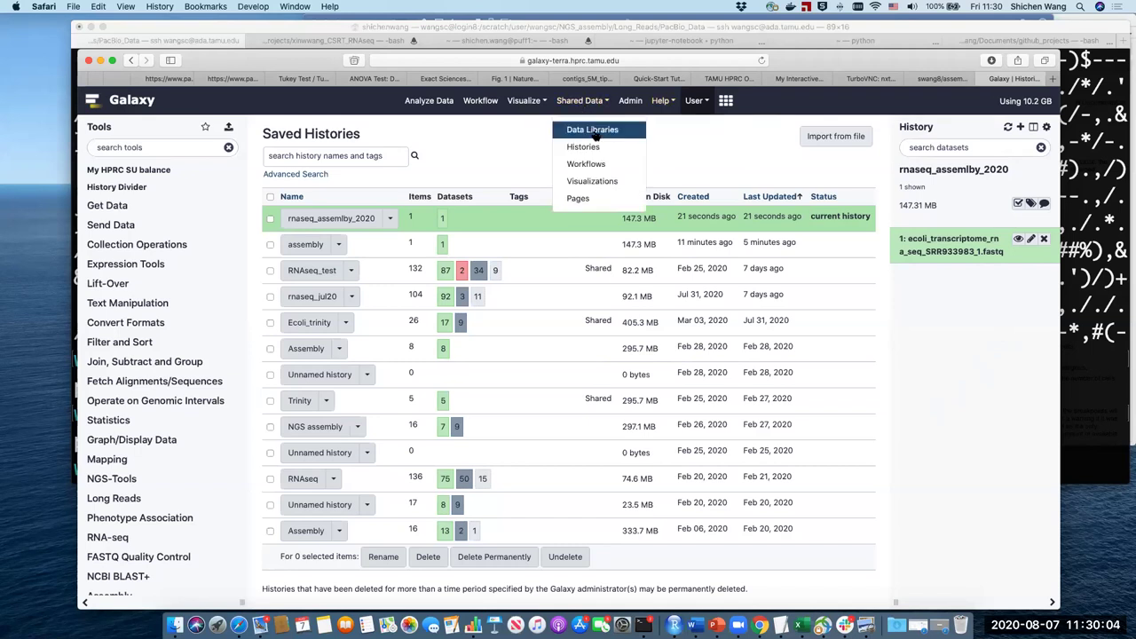
pyautogui.click(593, 130)
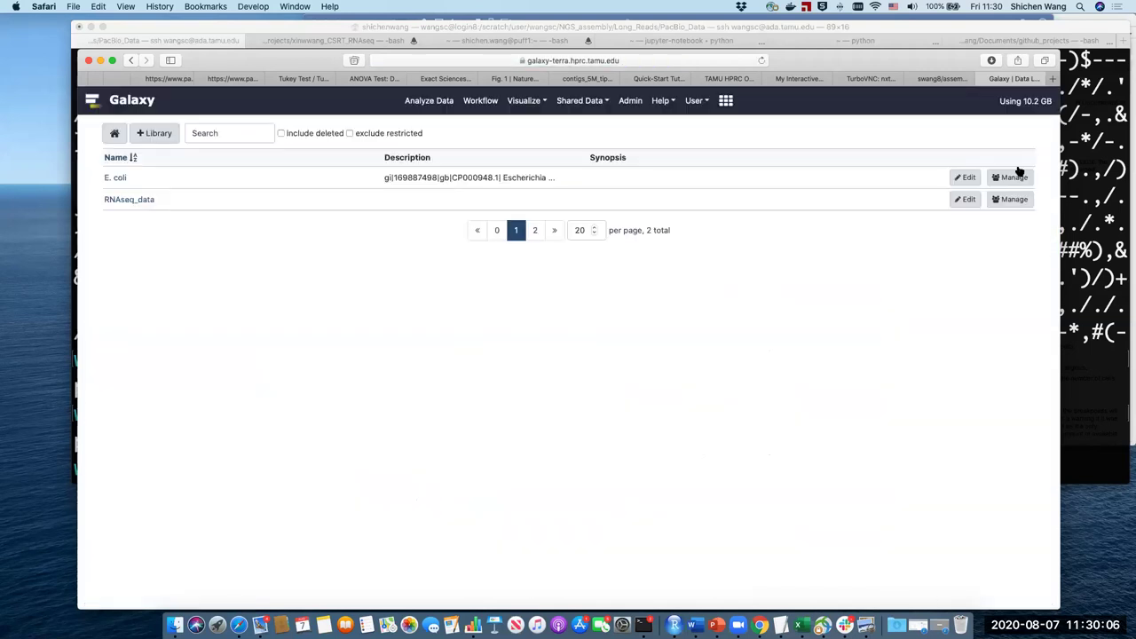
pyautogui.click(1012, 178)
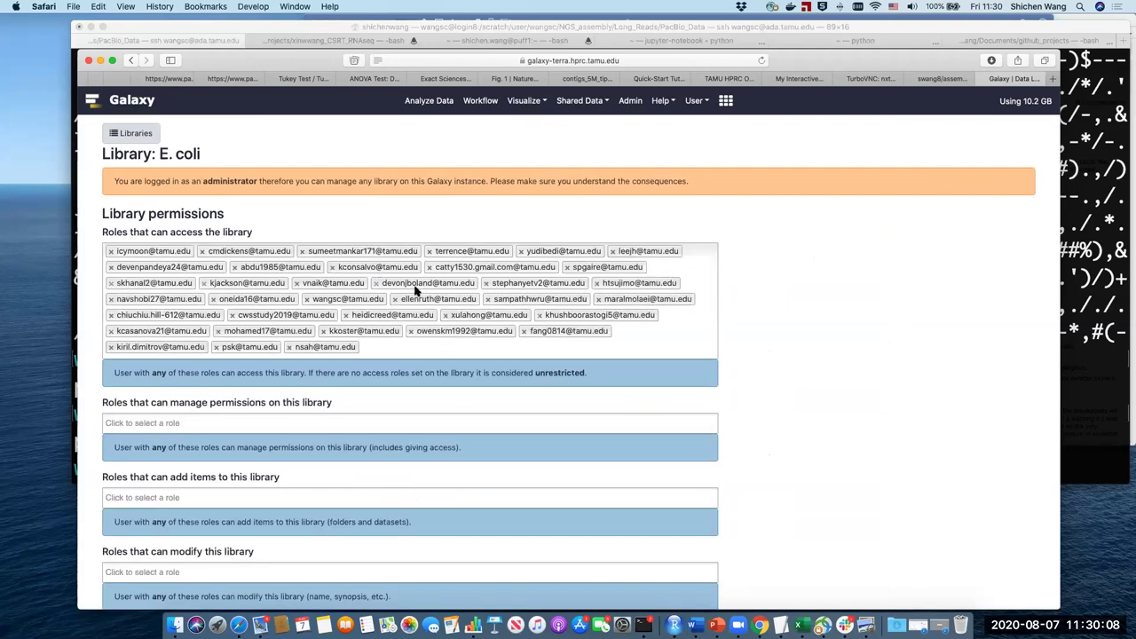
pyautogui.click(418, 353)
pyautogui.click(418, 353)
pyautogui.click(418, 353)
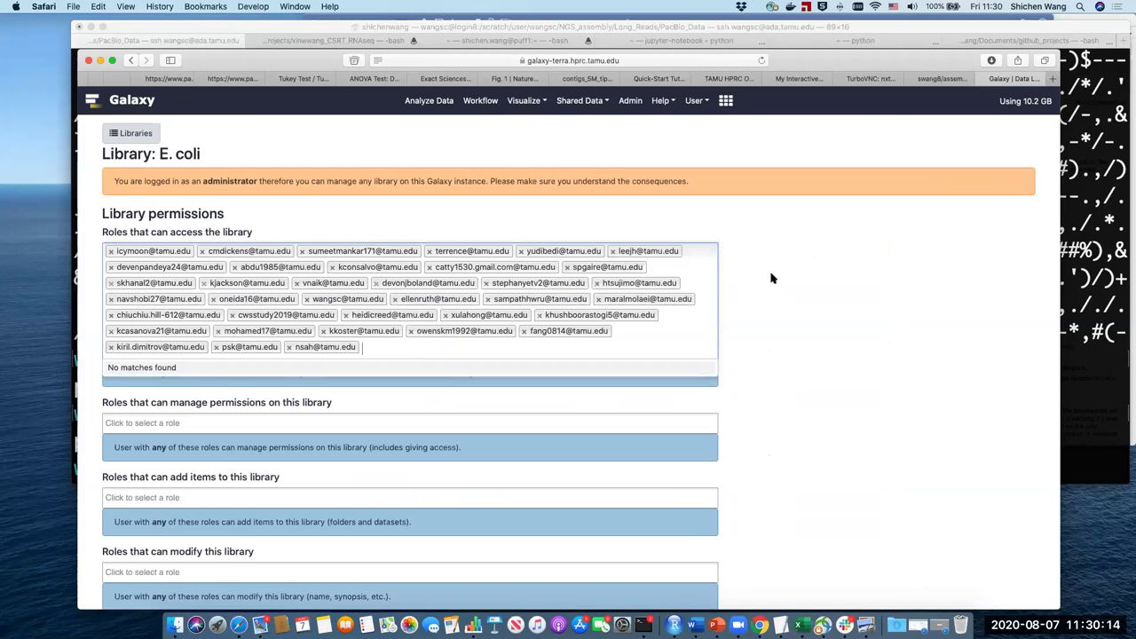
pyautogui.click(867, 280)
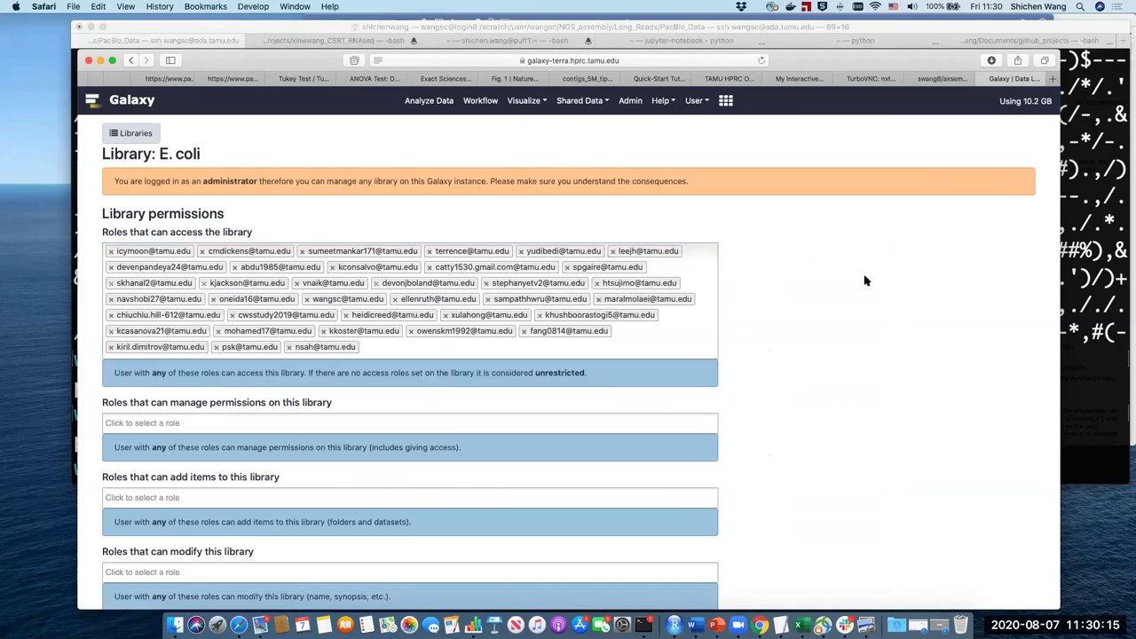
pyautogui.click(439, 346)
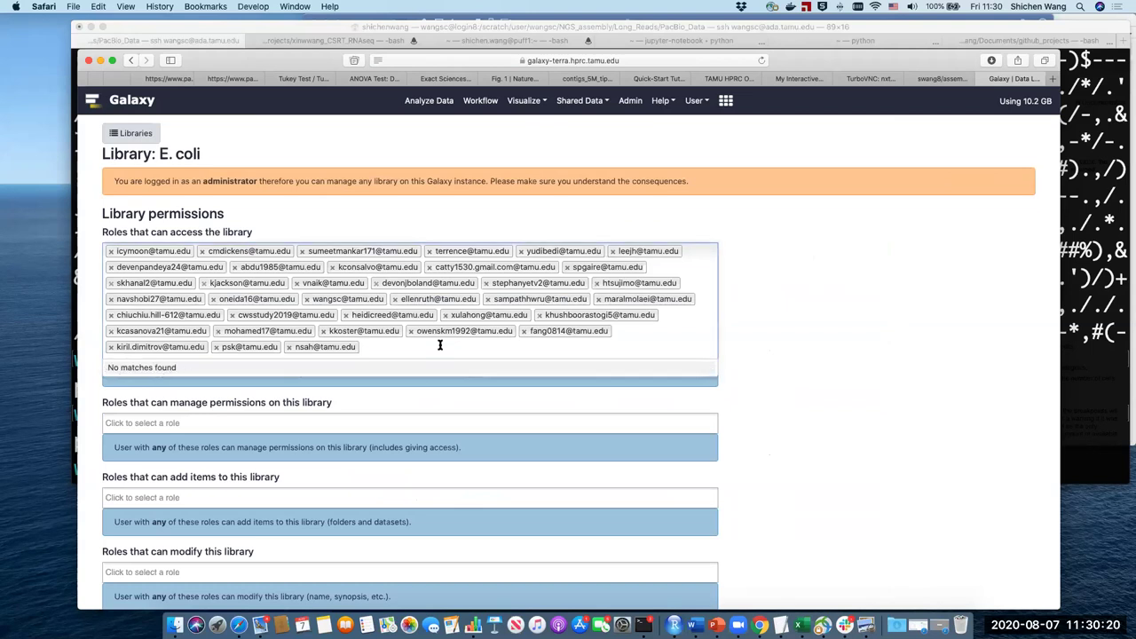
pyautogui.click(857, 312)
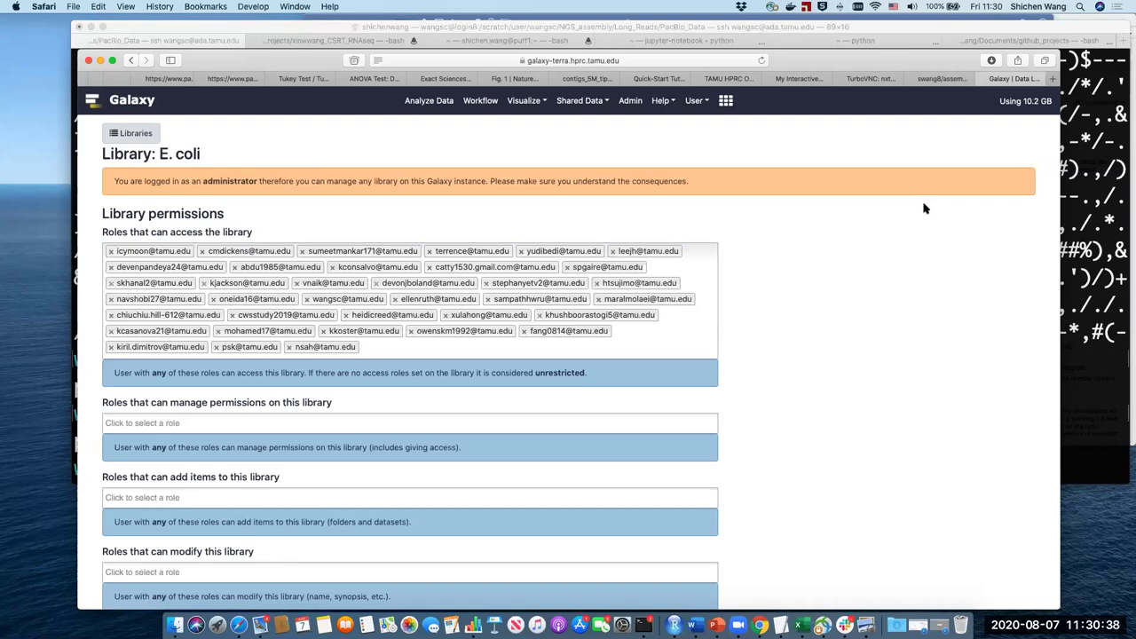
pyautogui.scroll(-2, 799, 203)
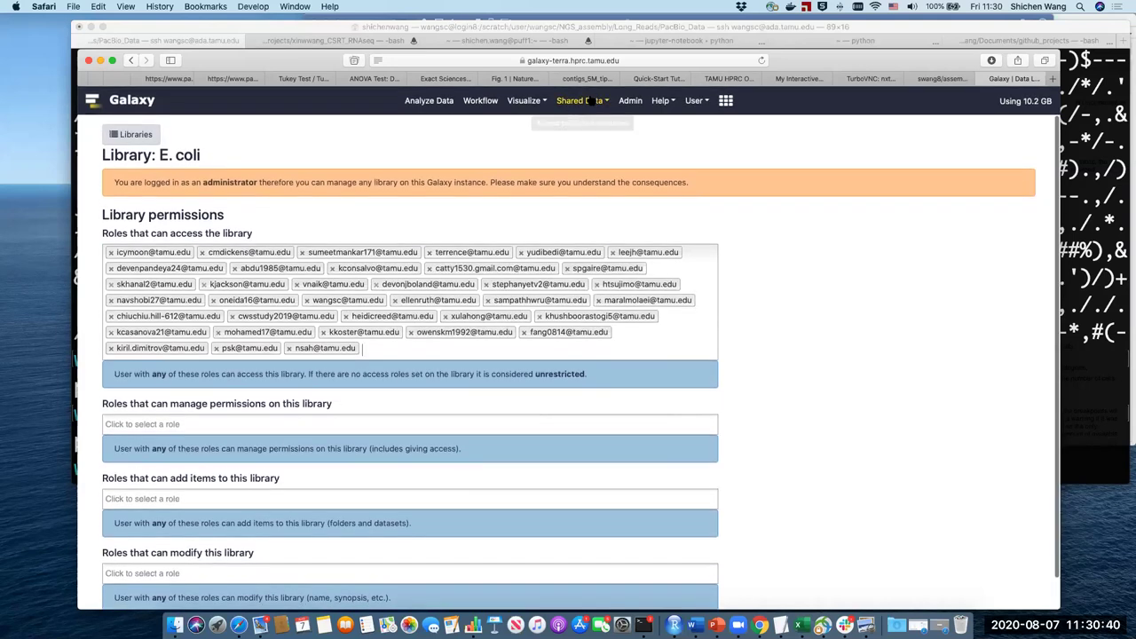
# - Open the E. coli library again and view the details of the RNA-seq FASTQ dataset, returning to the file list
pyautogui.click(590, 100)
pyautogui.click(603, 132)
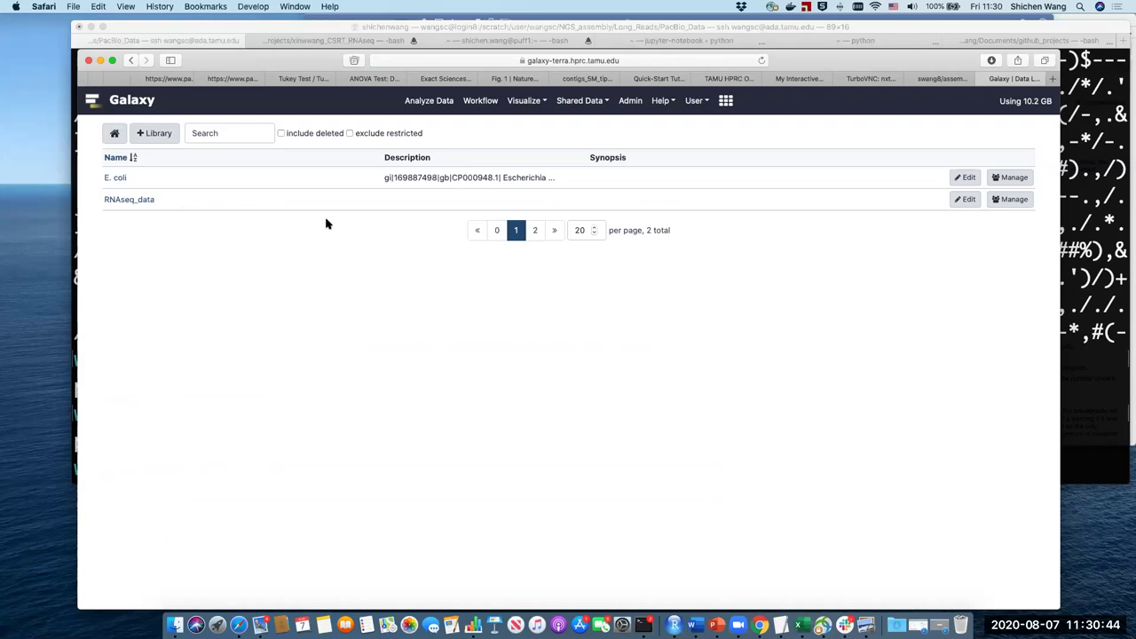
pyautogui.click(116, 177)
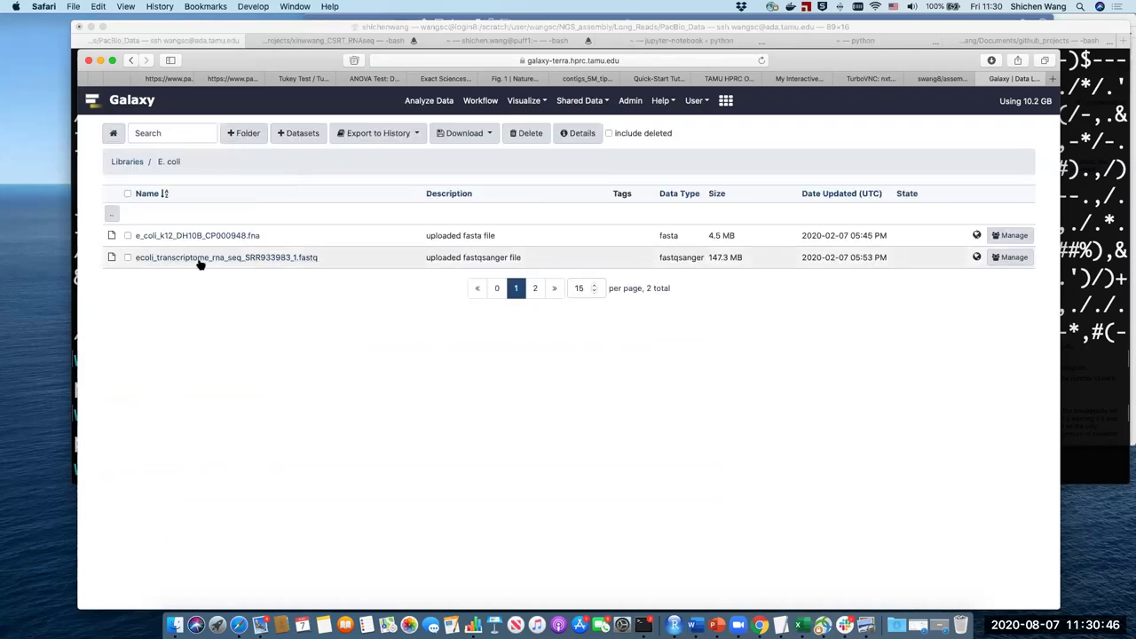
pyautogui.click(156, 259)
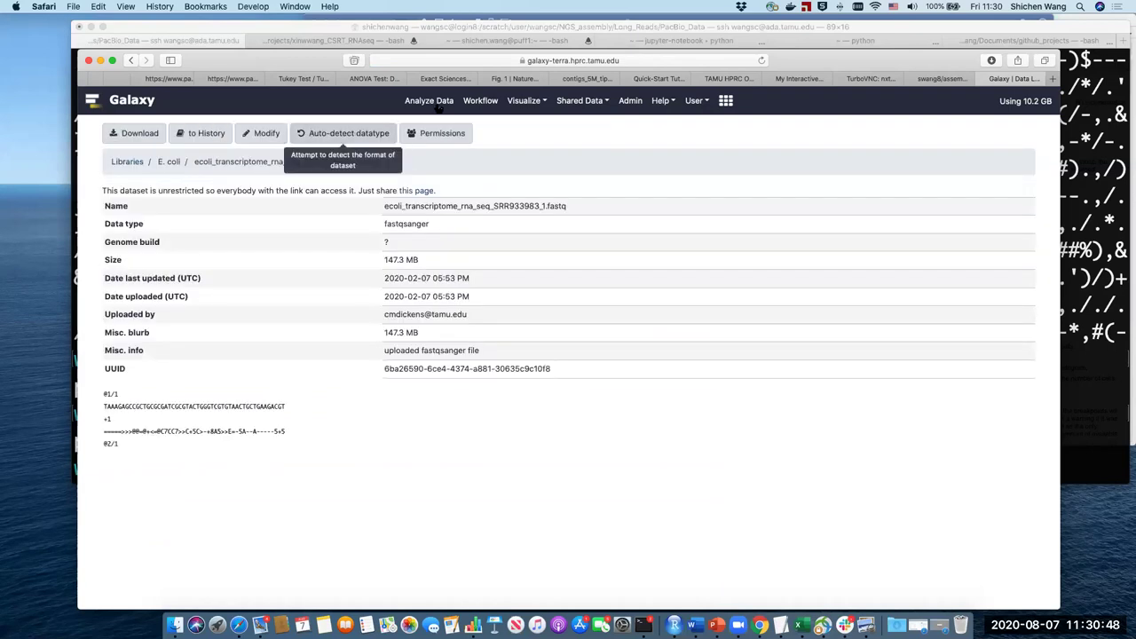
pyautogui.click(131, 60)
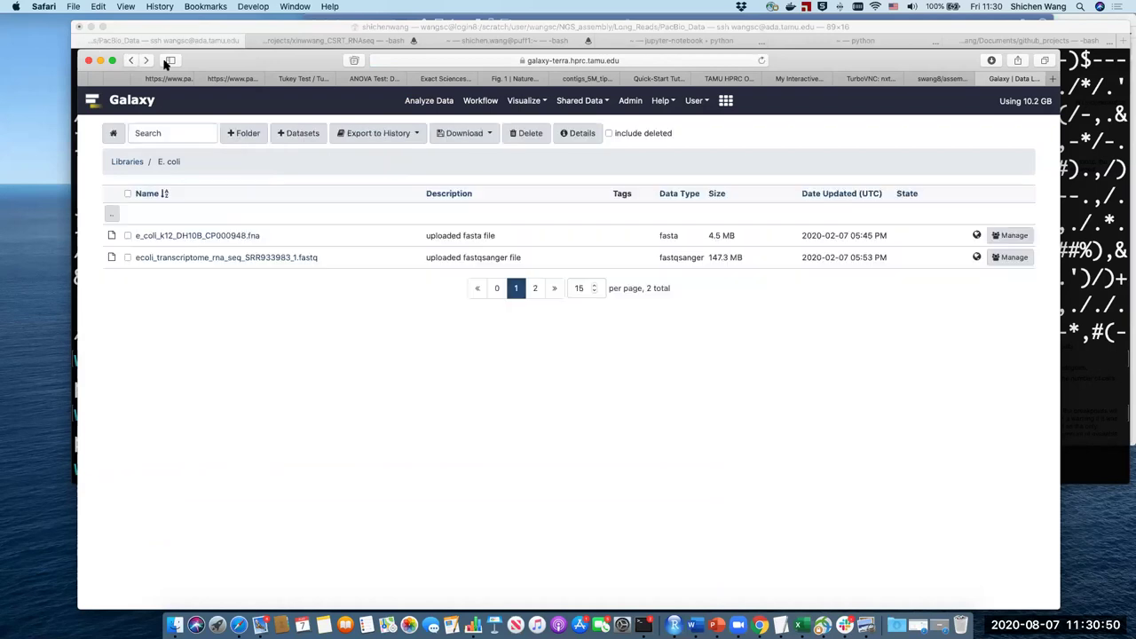
# - Return to the home page, search the tools for fastqc and open FastQC Read Quality reports
pyautogui.click(390, 133)
pyautogui.click(286, 122)
pyautogui.click(135, 107)
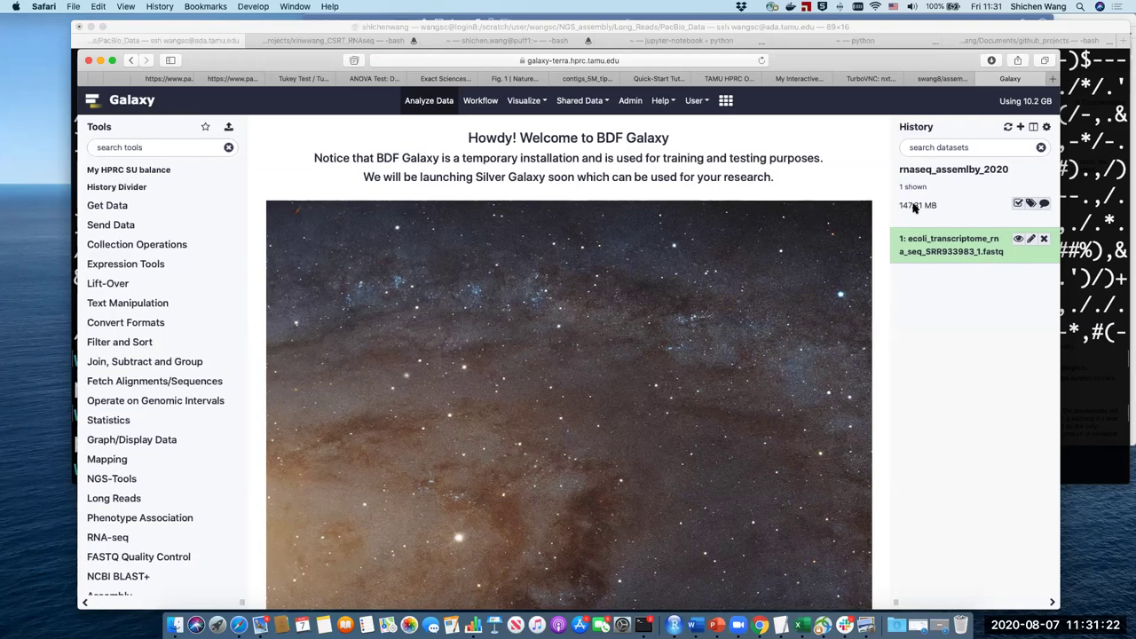
pyautogui.click(193, 147)
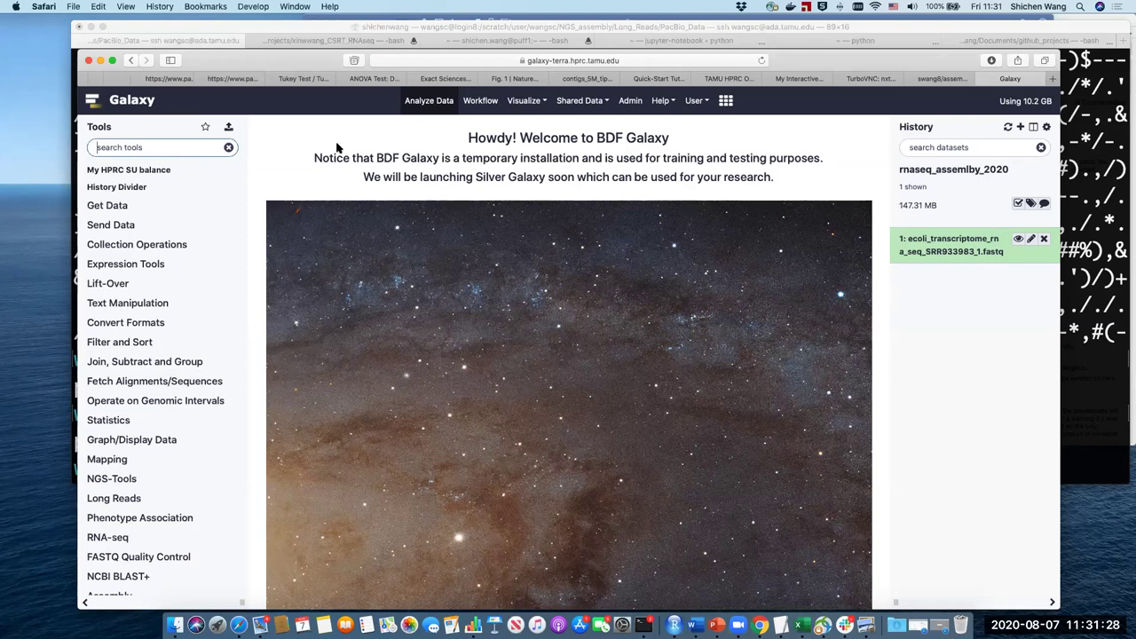
pyautogui.write('fastqc')
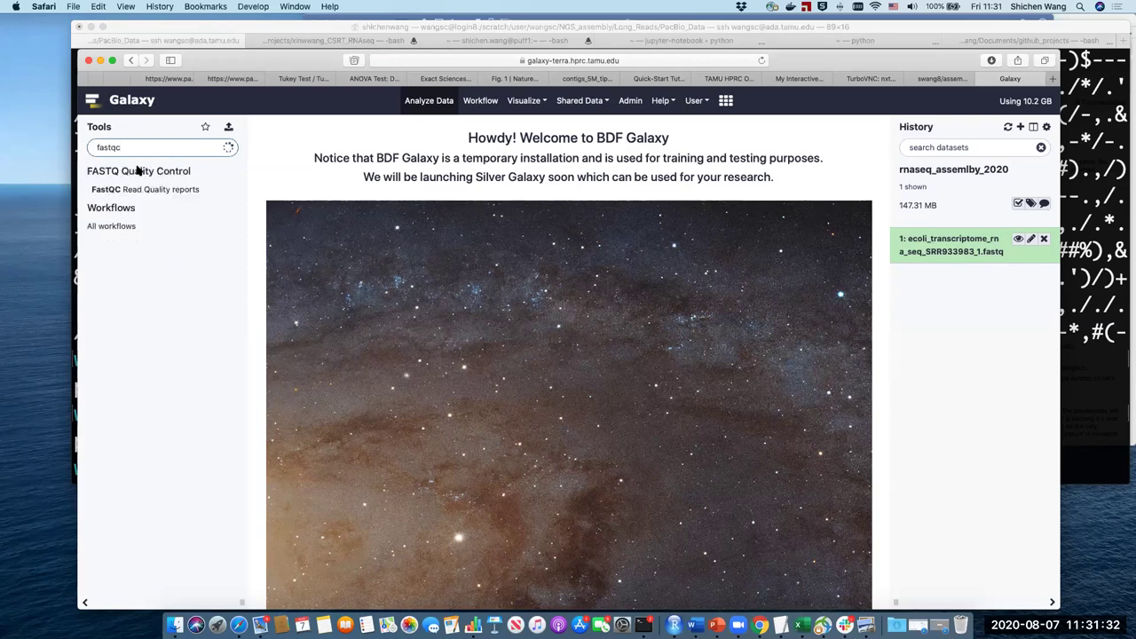
pyautogui.doubleClick(168, 148)
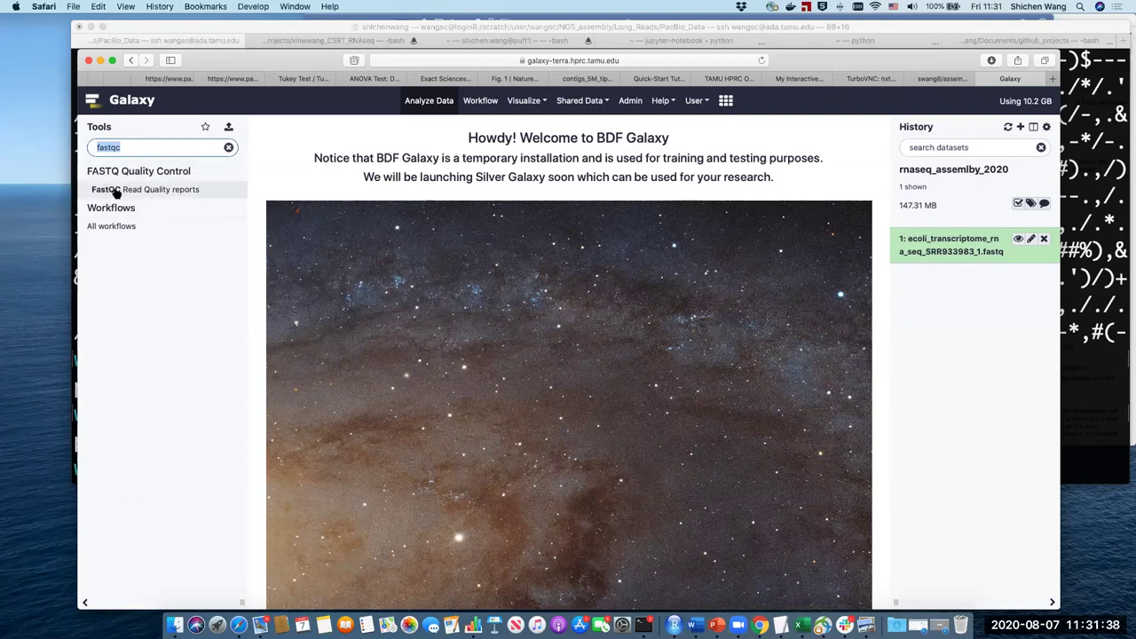
pyautogui.click(172, 192)
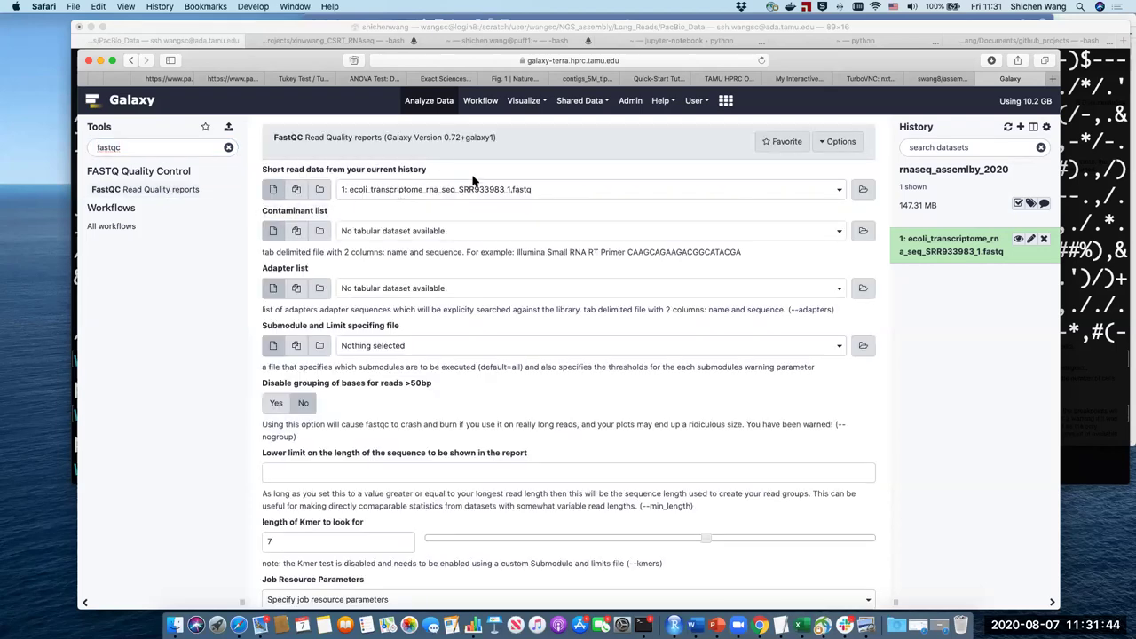
# - Check the FastQC input dataset and job resource parameters, and execute the tool on the E. coli transcriptome reads with the default settings
pyautogui.click(550, 190)
pyautogui.click(550, 191)
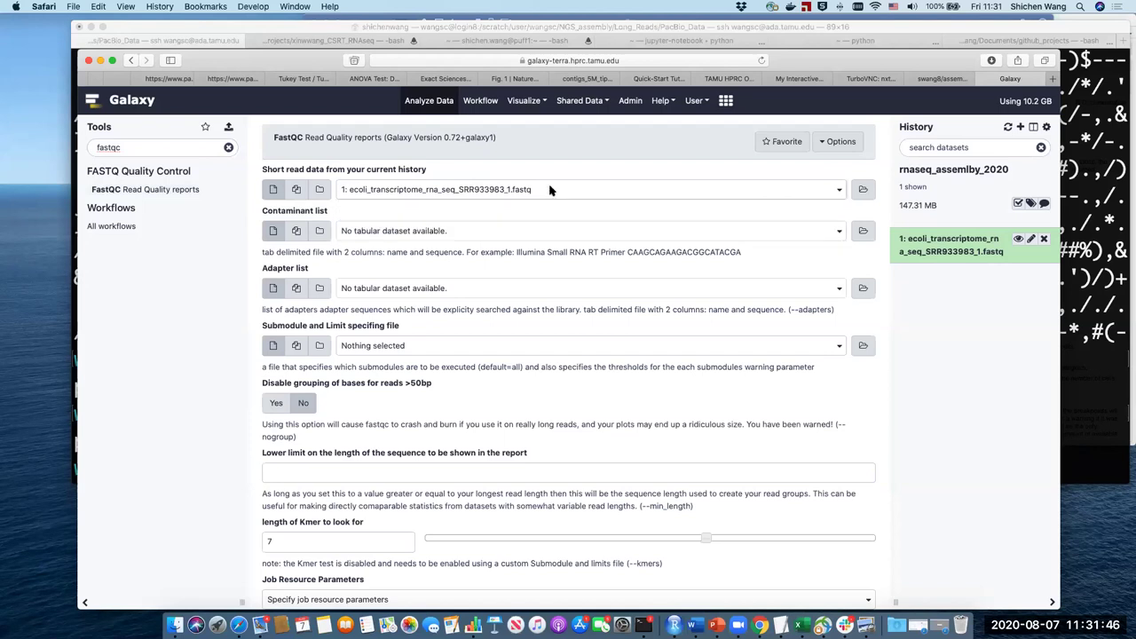
pyautogui.scroll(-10, 531, 263)
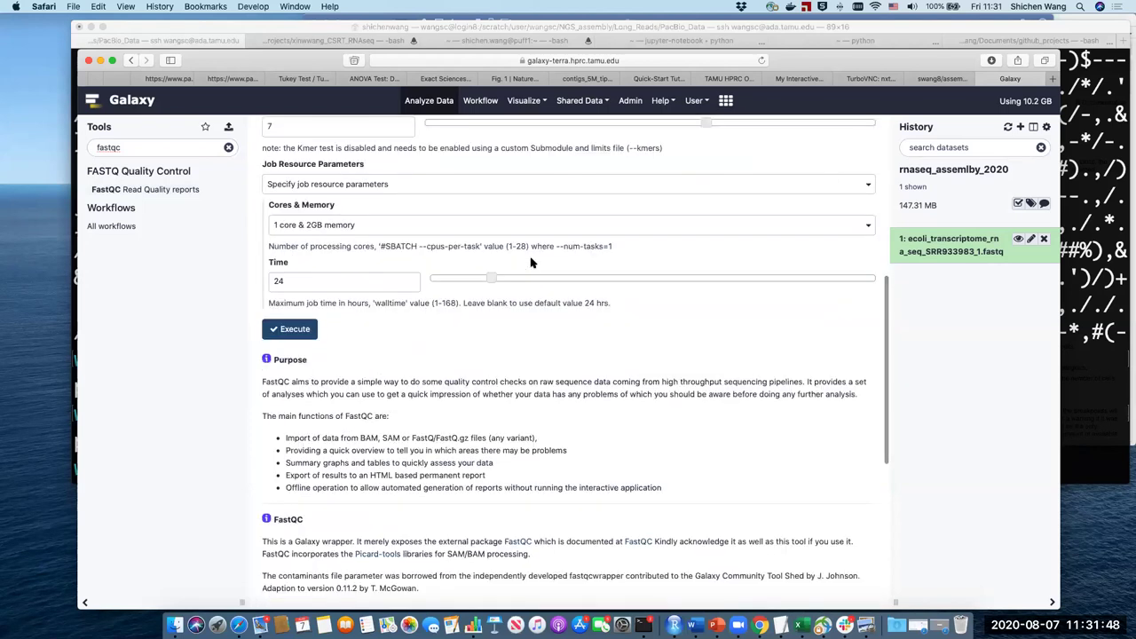
pyautogui.scroll(4, 531, 263)
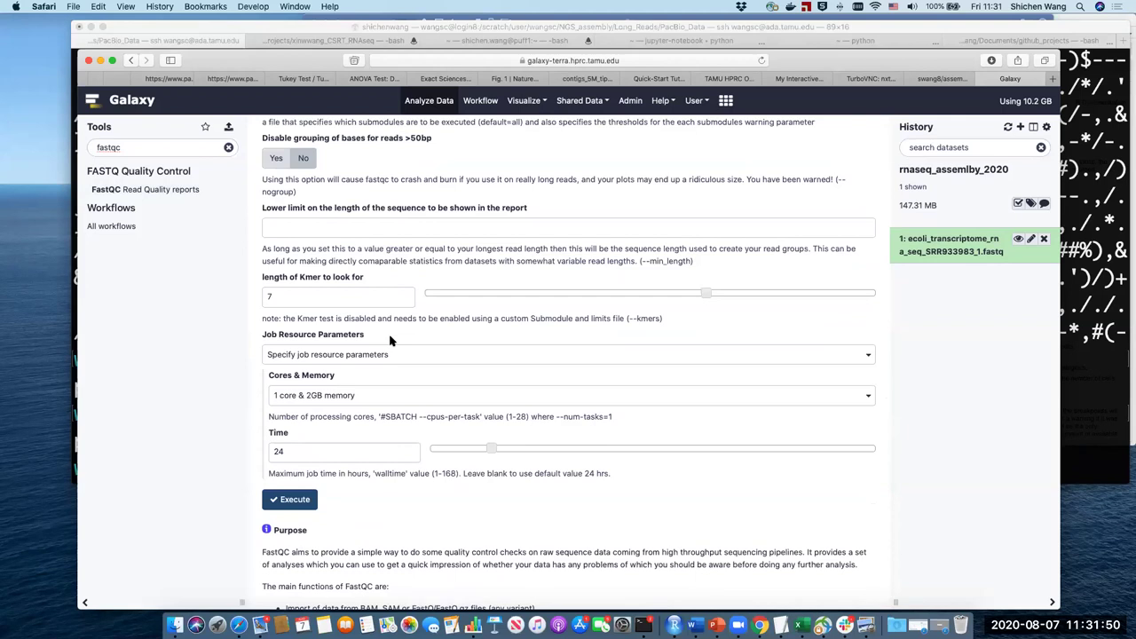
pyautogui.scroll(-3, 382, 338)
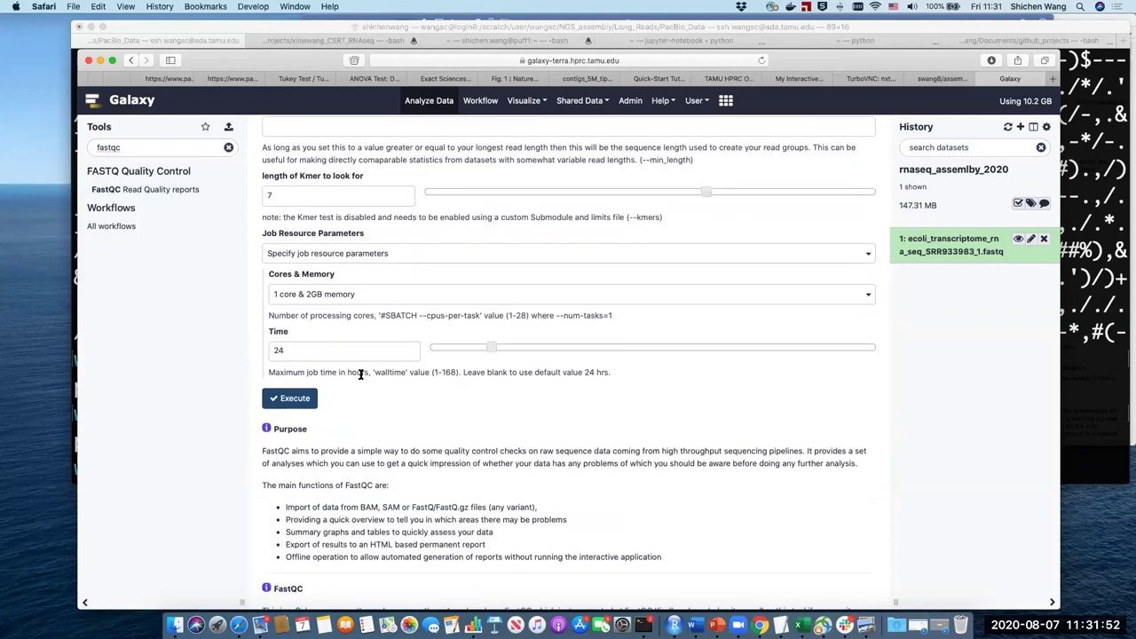
pyautogui.click(295, 398)
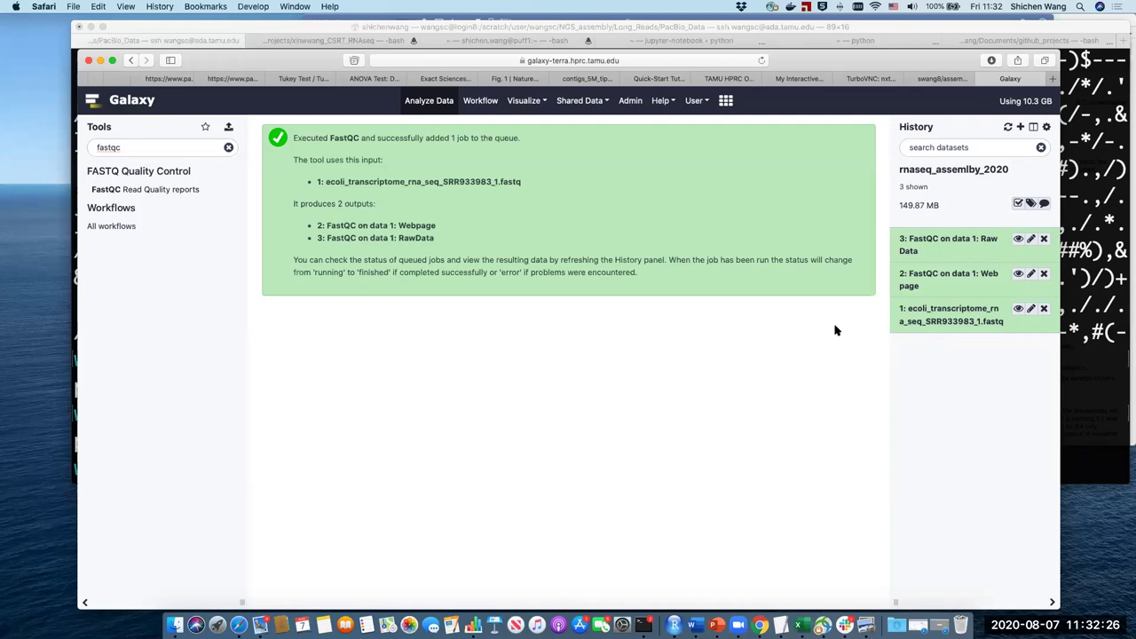
# - Open the FastQC Webpage report from the history and examine the Per base sequence quality and Adapter Content plots
pyautogui.click(965, 275)
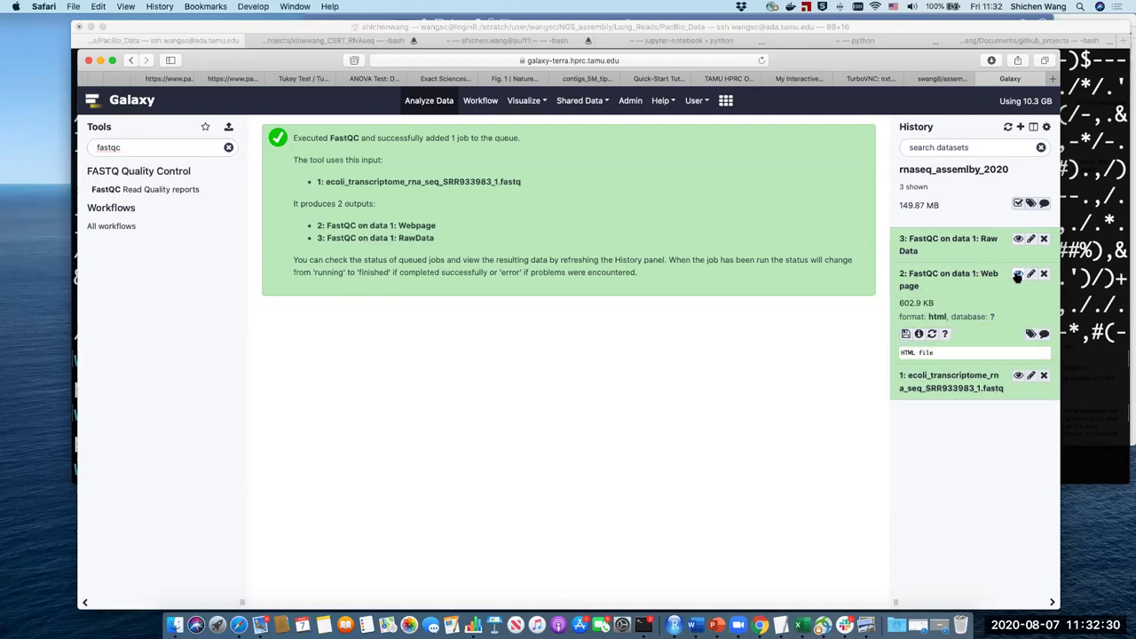
pyautogui.click(1017, 275)
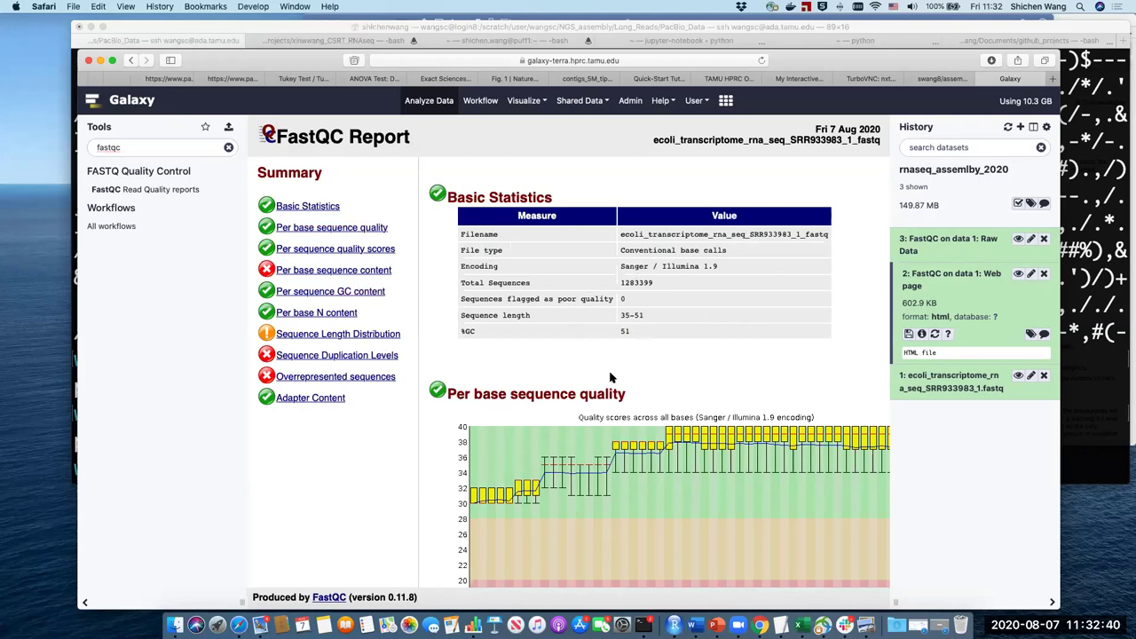
pyautogui.scroll(-3, 584, 359)
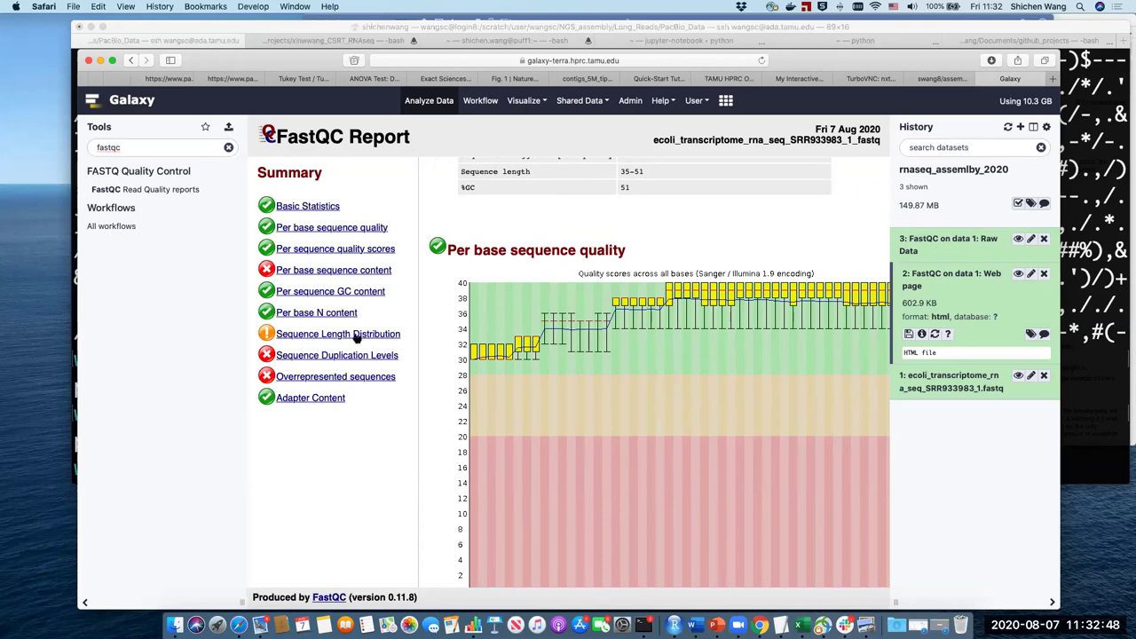
pyautogui.click(330, 399)
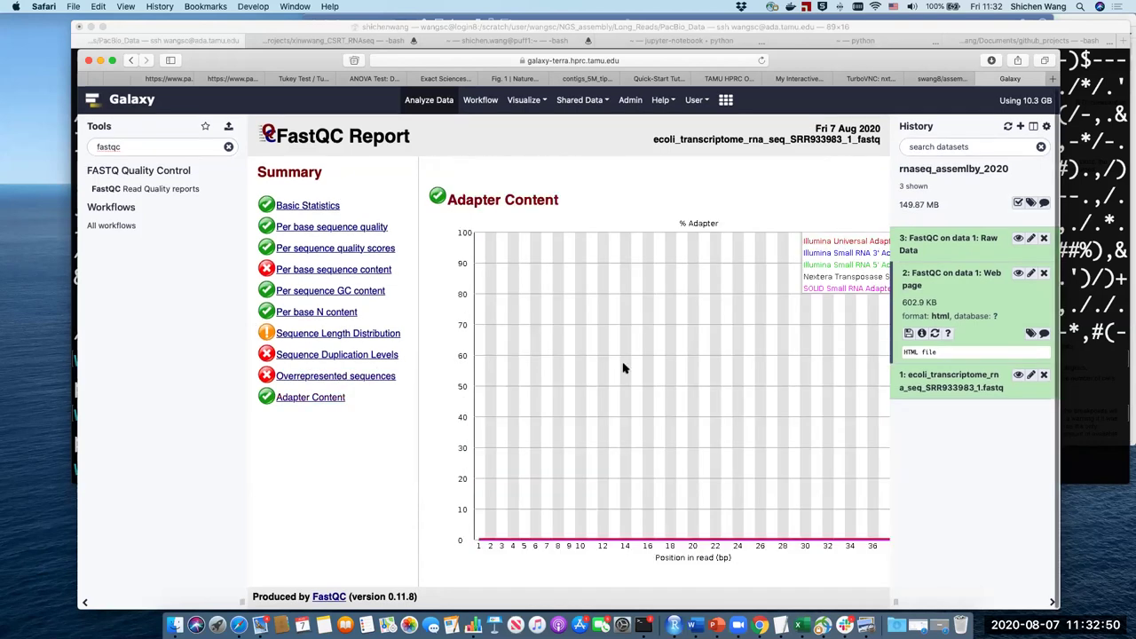
pyautogui.hscroll(2, 689, 362)
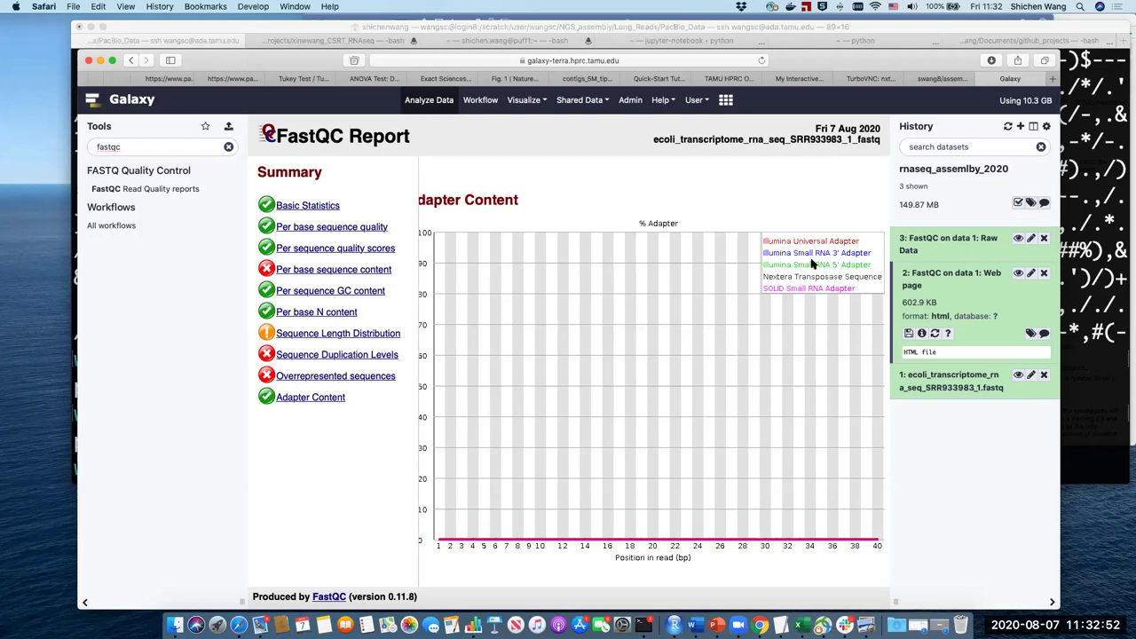
pyautogui.hscroll(-2, 666, 335)
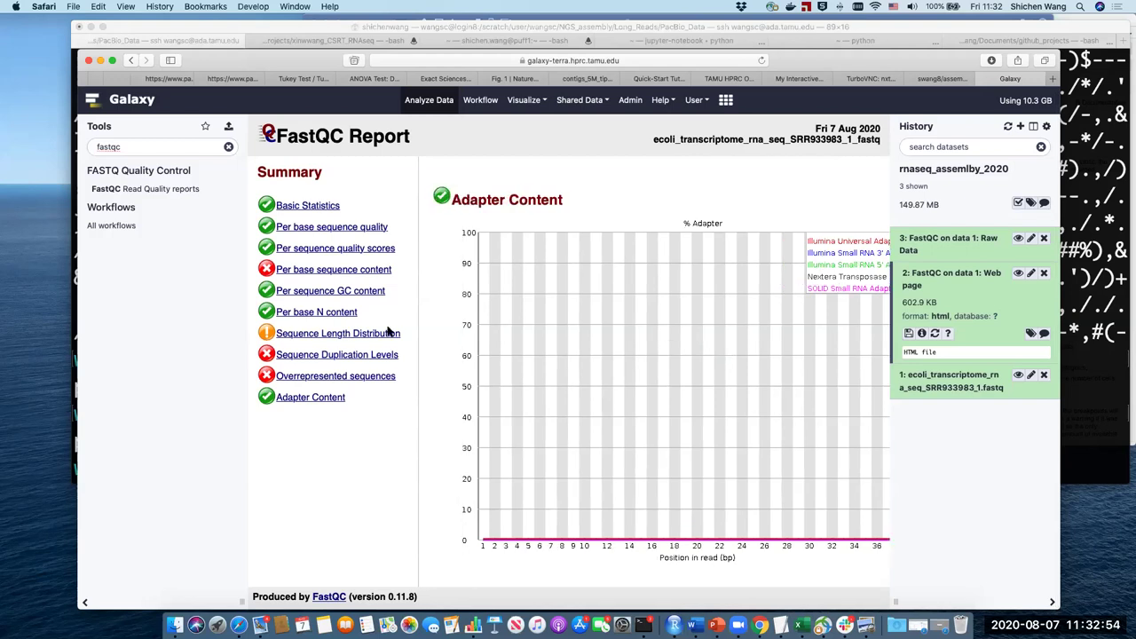
# - Examine the Overrepresented sequences table in the FastQC report, including the possible source of the most frequent sequences
pyautogui.click(340, 376)
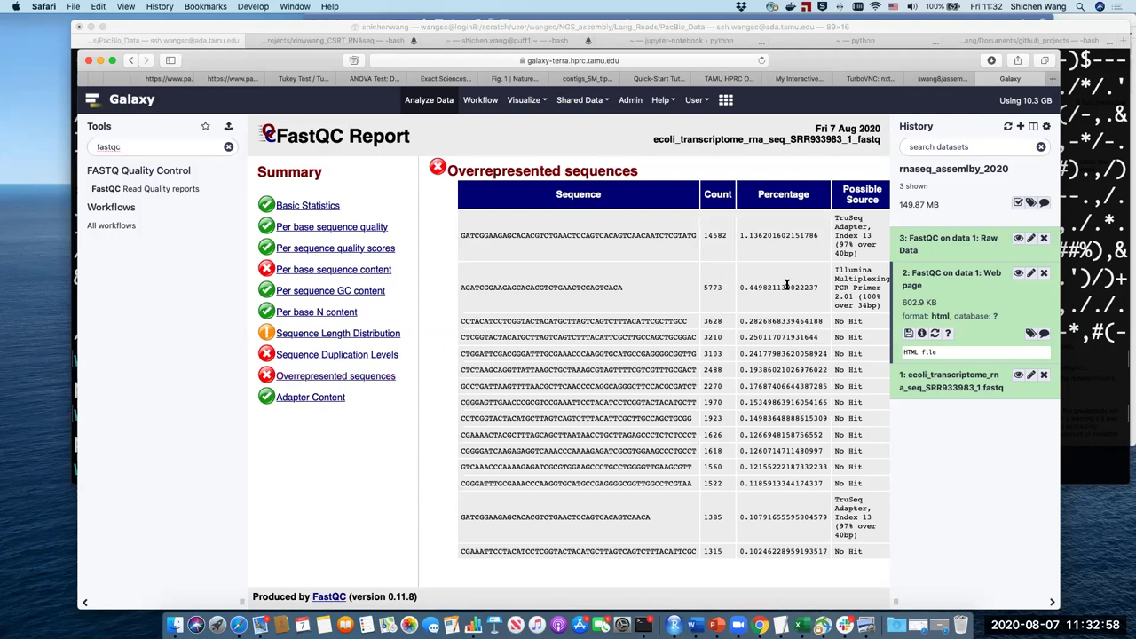
pyautogui.moveTo(835, 218); pyautogui.dragTo(877, 311)
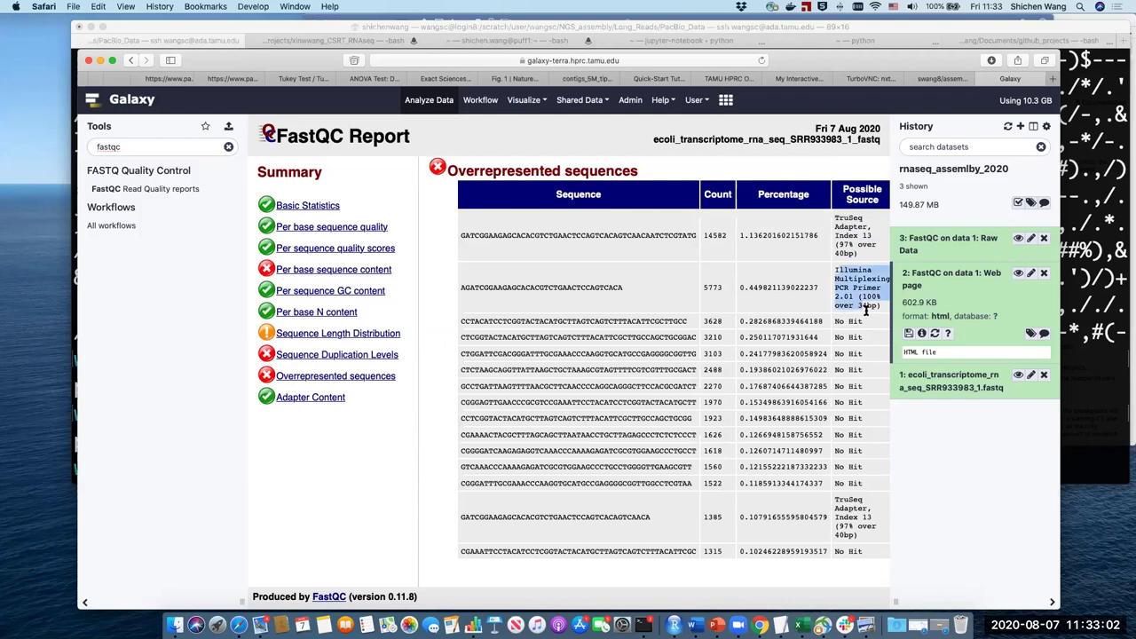
pyautogui.click(841, 282)
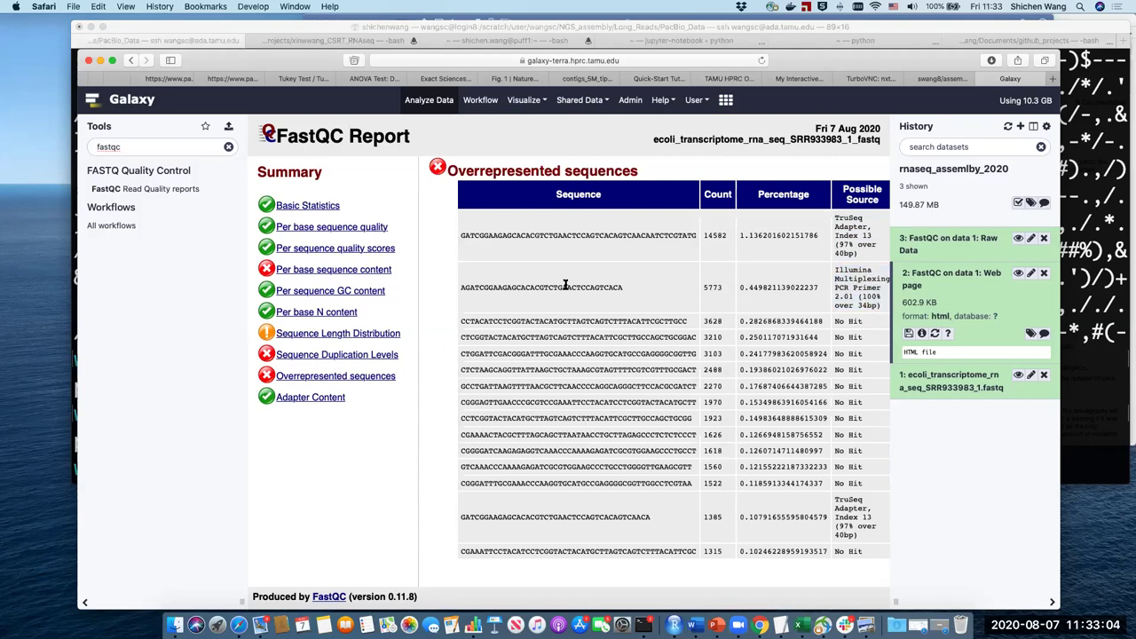
pyautogui.doubleClick(605, 287)
pyautogui.click(639, 293)
# - Inspect the Sequence Duplication Levels, Sequence Length Distribution and Per base sequence content plots across all read positions
pyautogui.click(358, 355)
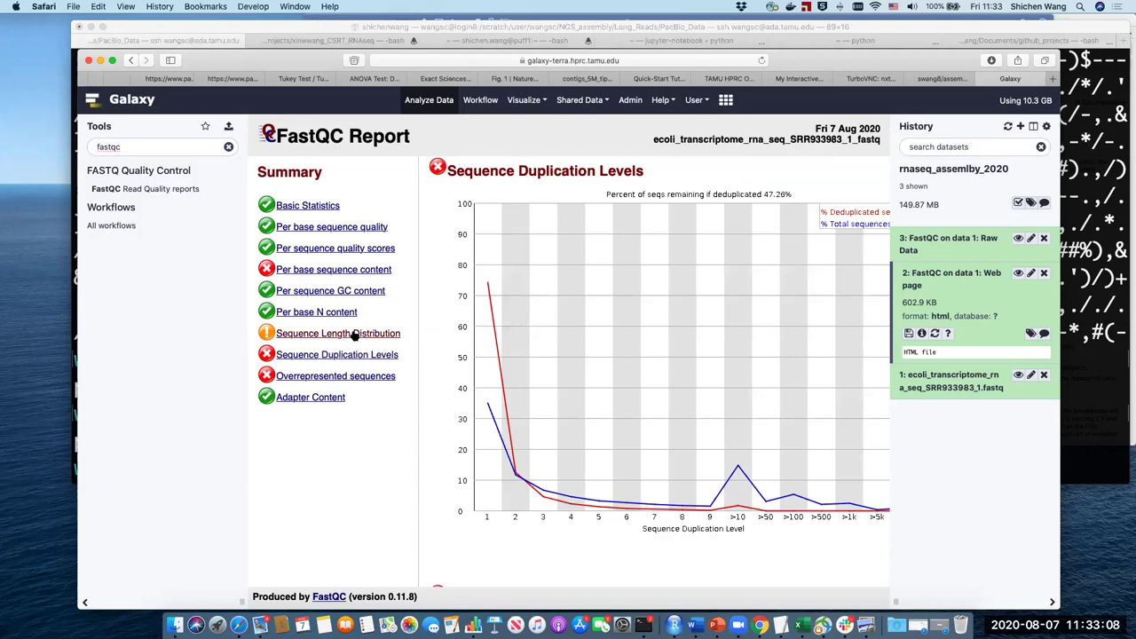
pyautogui.click(352, 334)
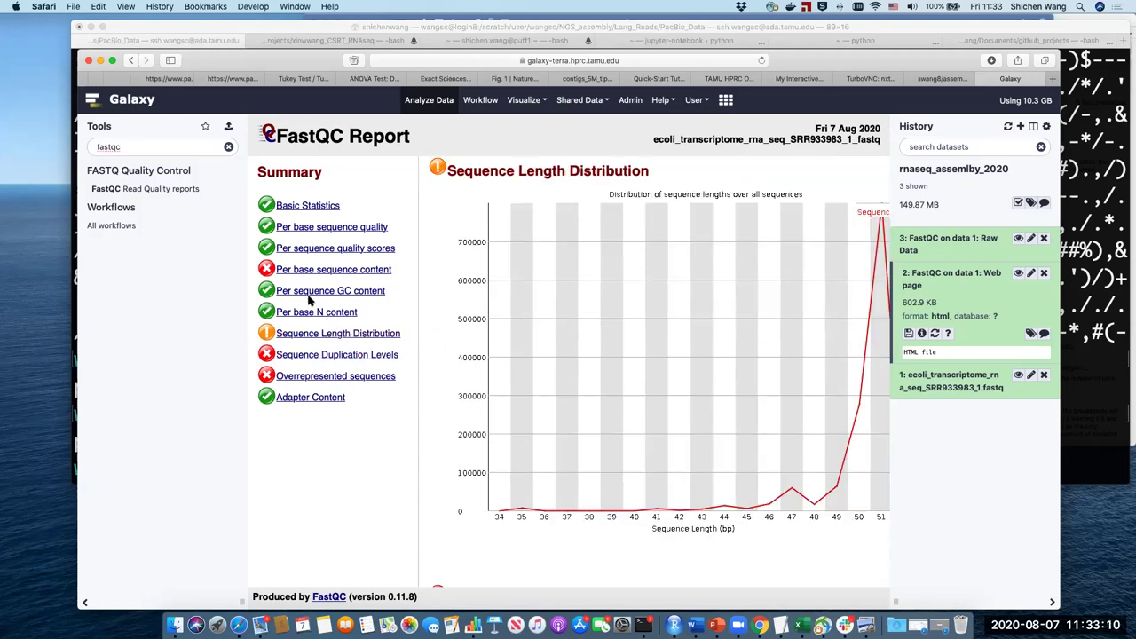
pyautogui.click(318, 271)
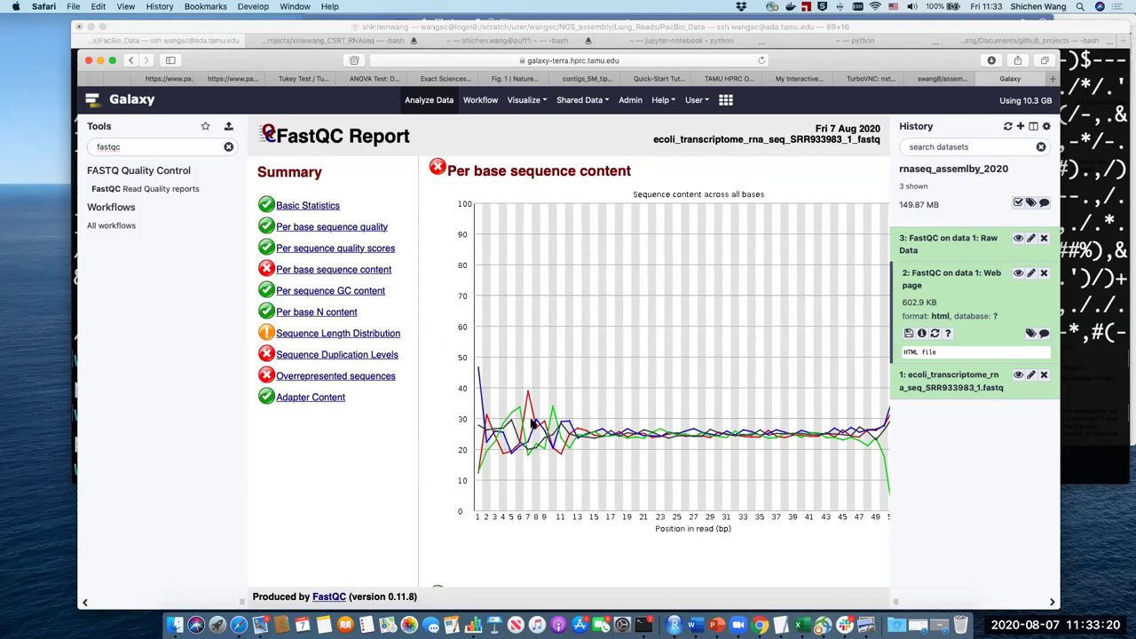
pyautogui.hscroll(3, 604, 409)
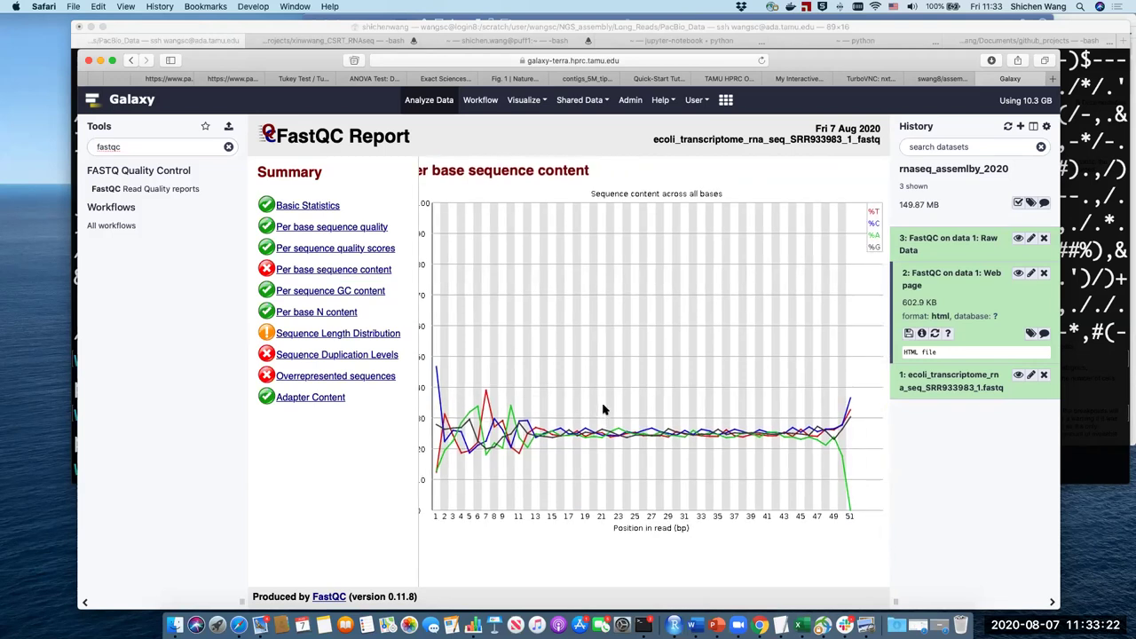
pyautogui.scroll(-1, 603, 408)
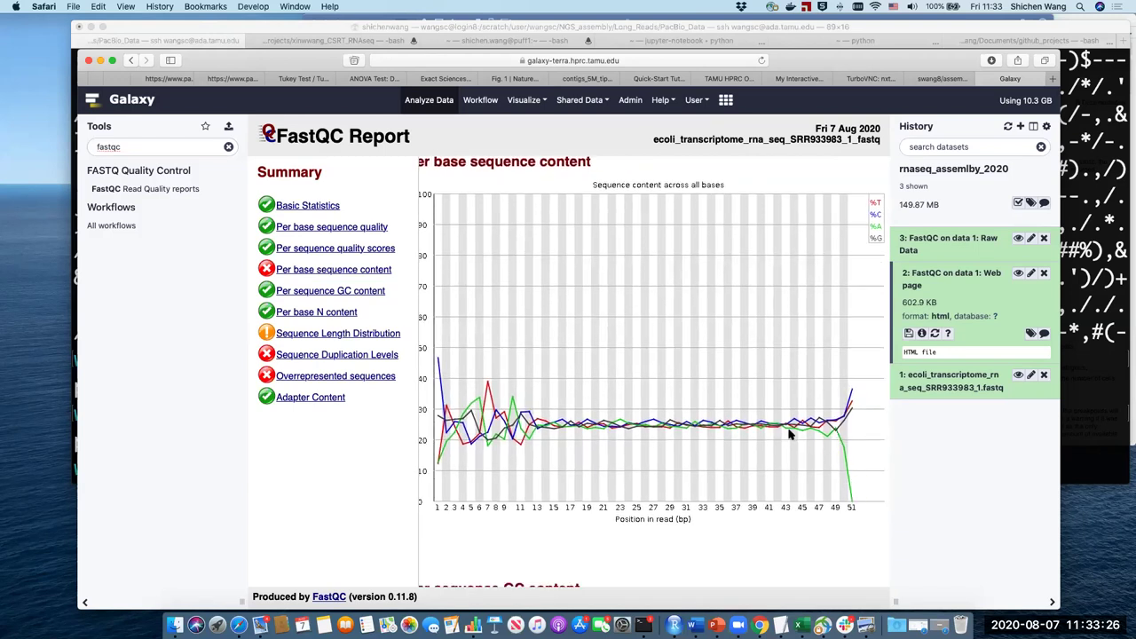
pyautogui.hscroll(-2, 790, 435)
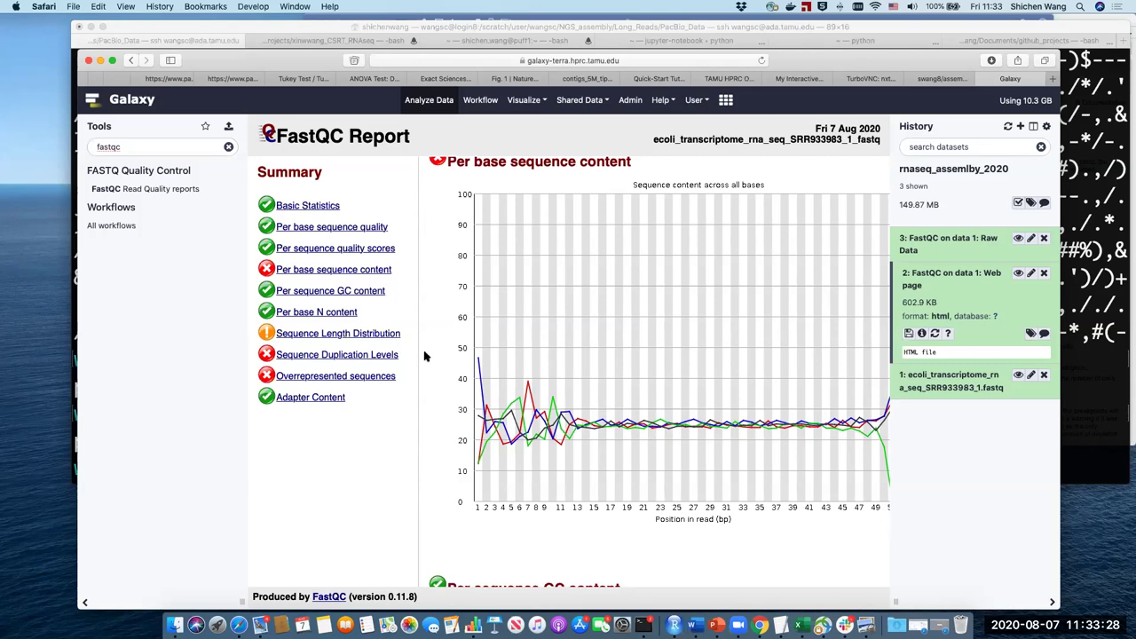
pyautogui.scroll(-1, 586, 301)
# - Review the FastQC report again from Basic Statistics through the quality and content plots, ending at Adapter Content
pyautogui.scroll(5, 578, 308)
pyautogui.scroll(5, 578, 307)
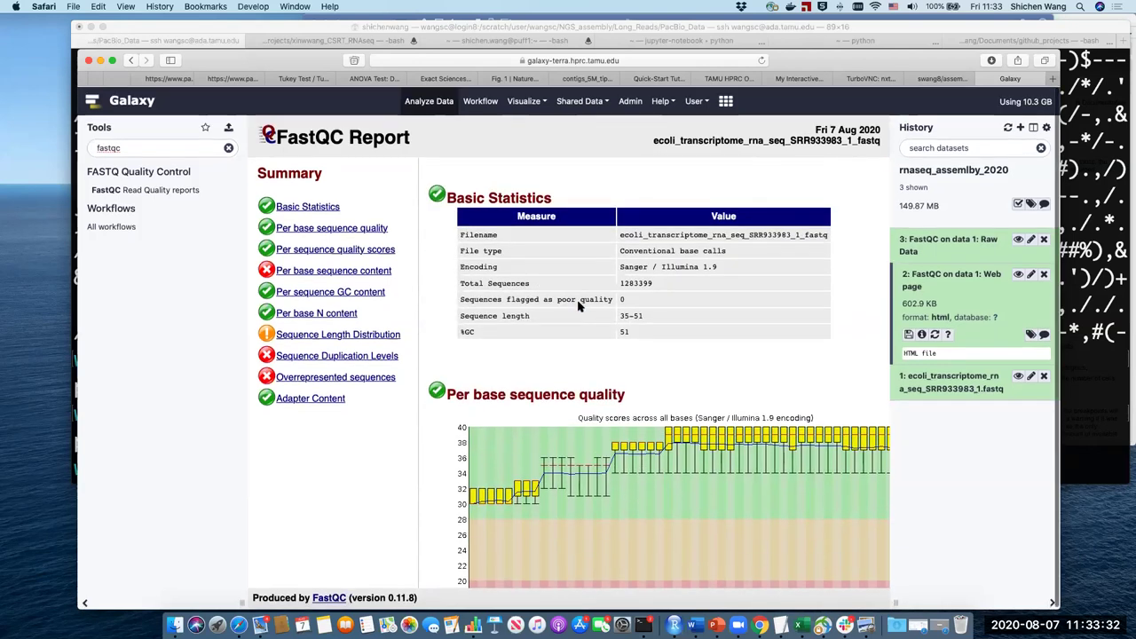
pyautogui.scroll(-2, 634, 378)
pyautogui.scroll(-1, 698, 333)
pyautogui.hscroll(1, 698, 333)
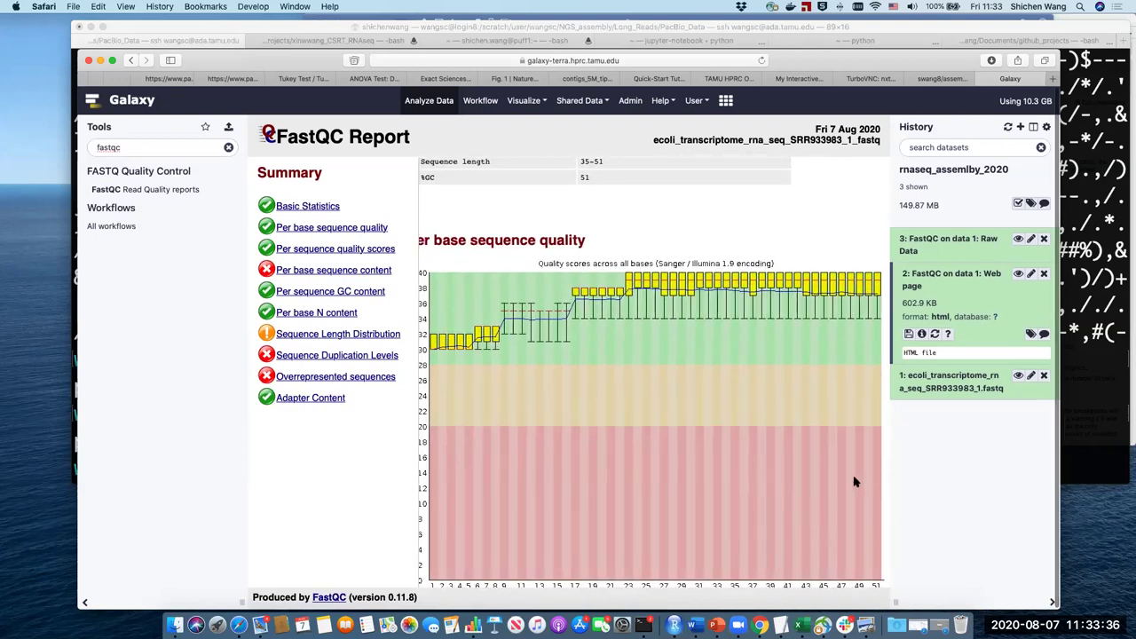
pyautogui.scroll(-10, 634, 448)
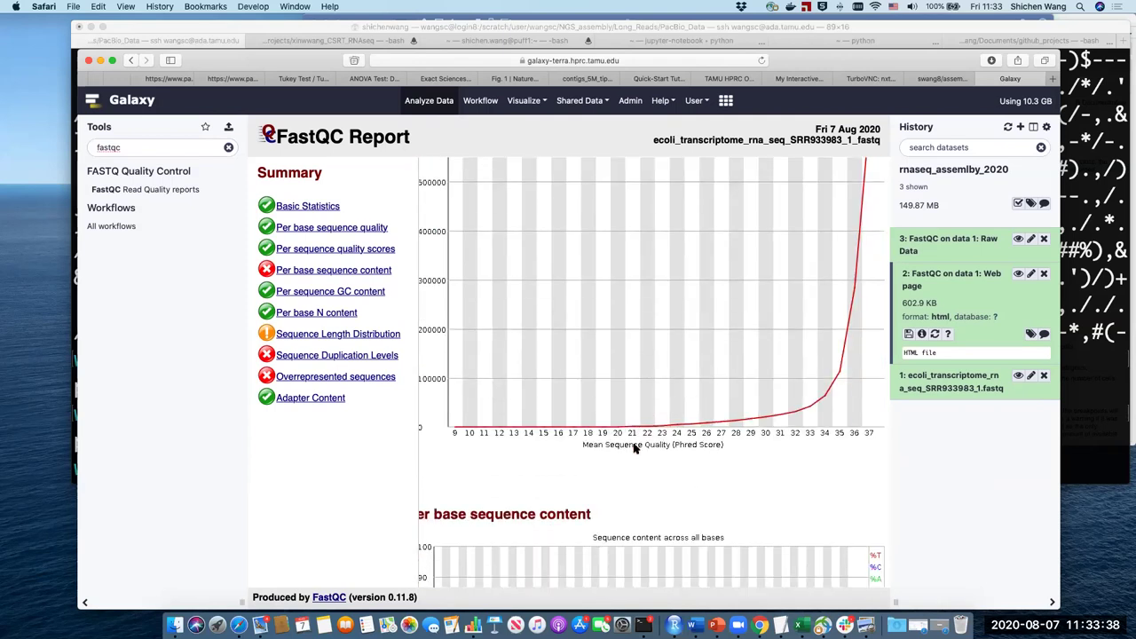
pyautogui.scroll(-15, 661, 433)
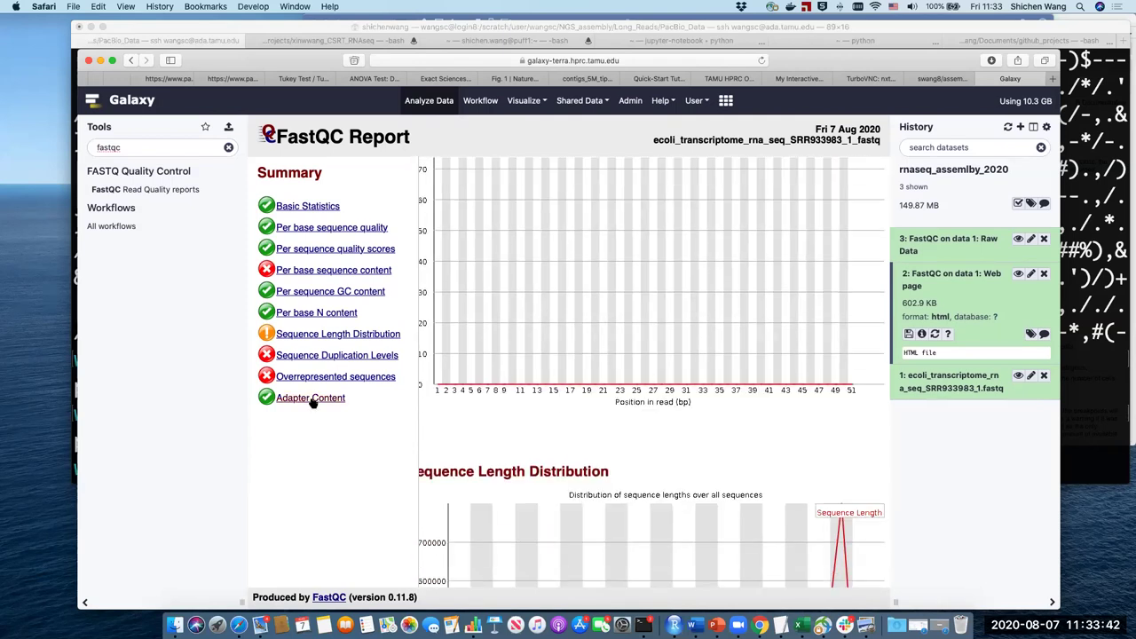
pyautogui.click(311, 400)
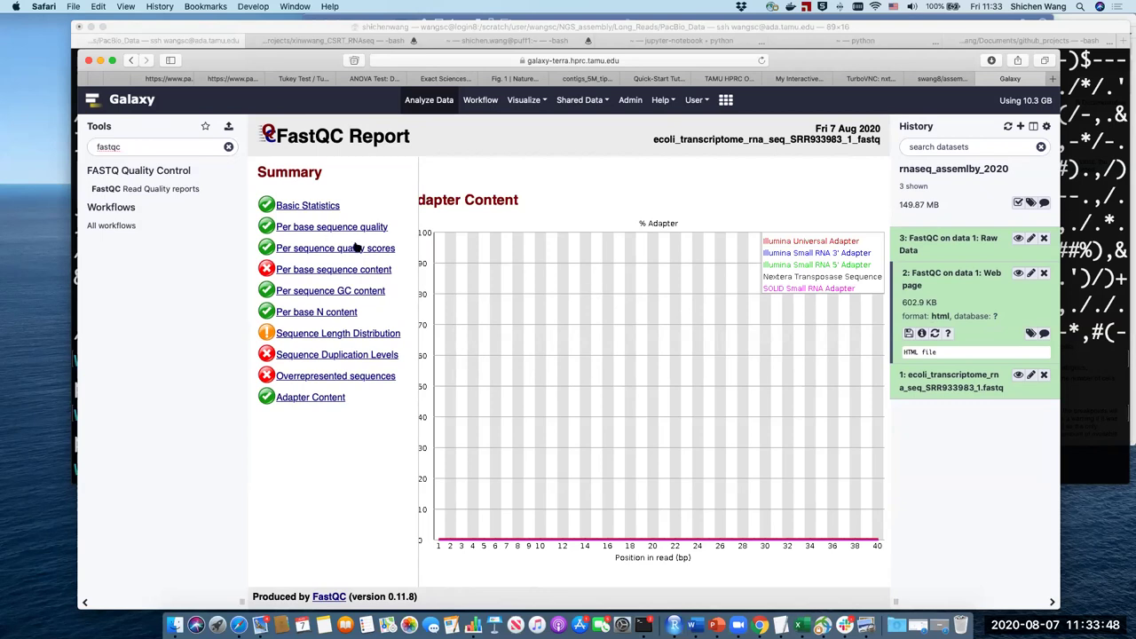
# - Clear the tool search, search for trimmo and open the Trimmomatic read trimming tool
pyautogui.click(229, 148)
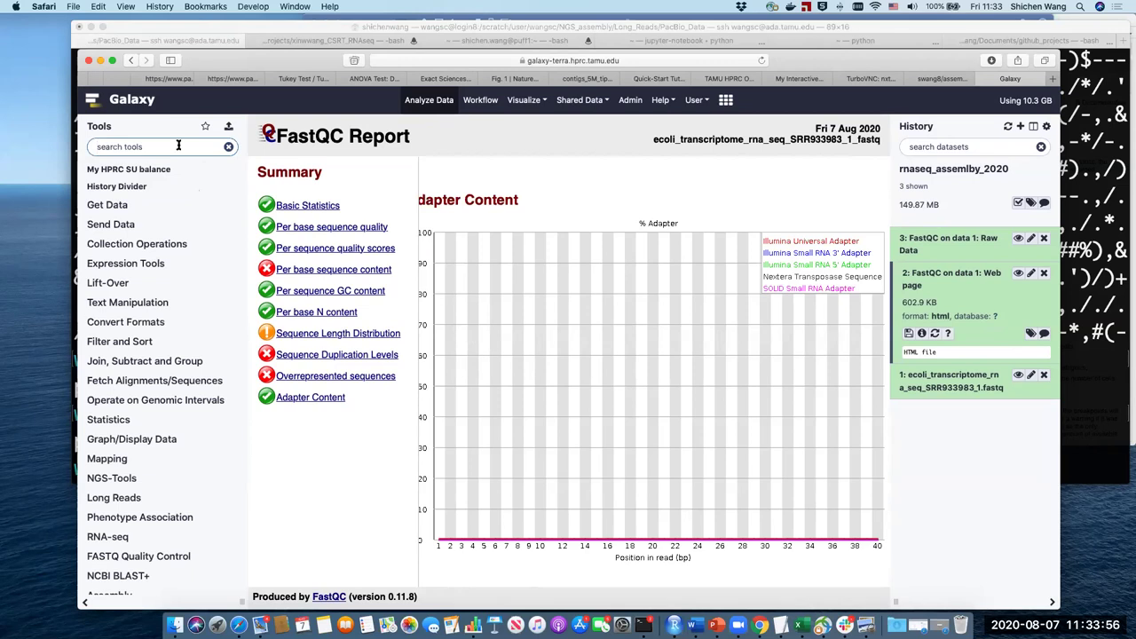
pyautogui.write('trim')
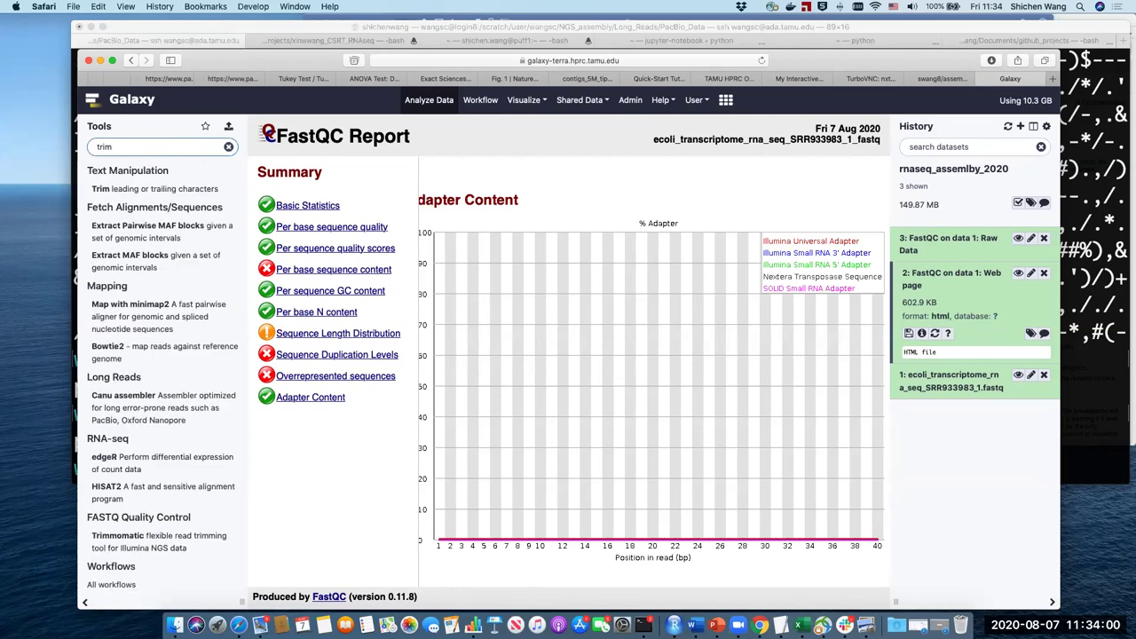
pyautogui.write('mo')
pyautogui.press('BackSpace')
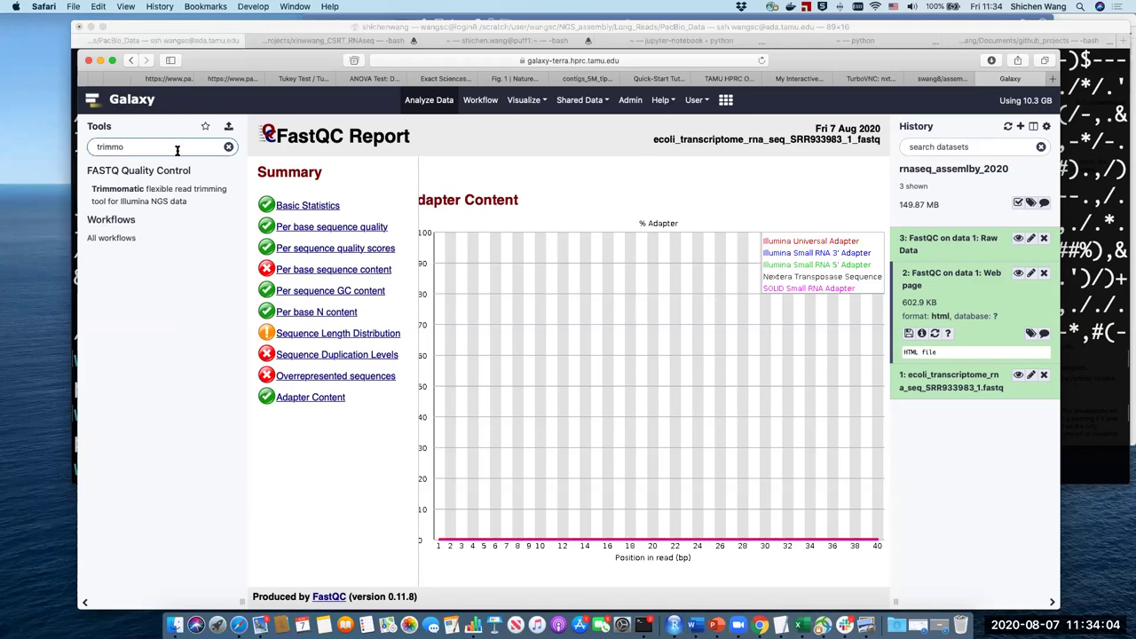
pyautogui.click(147, 195)
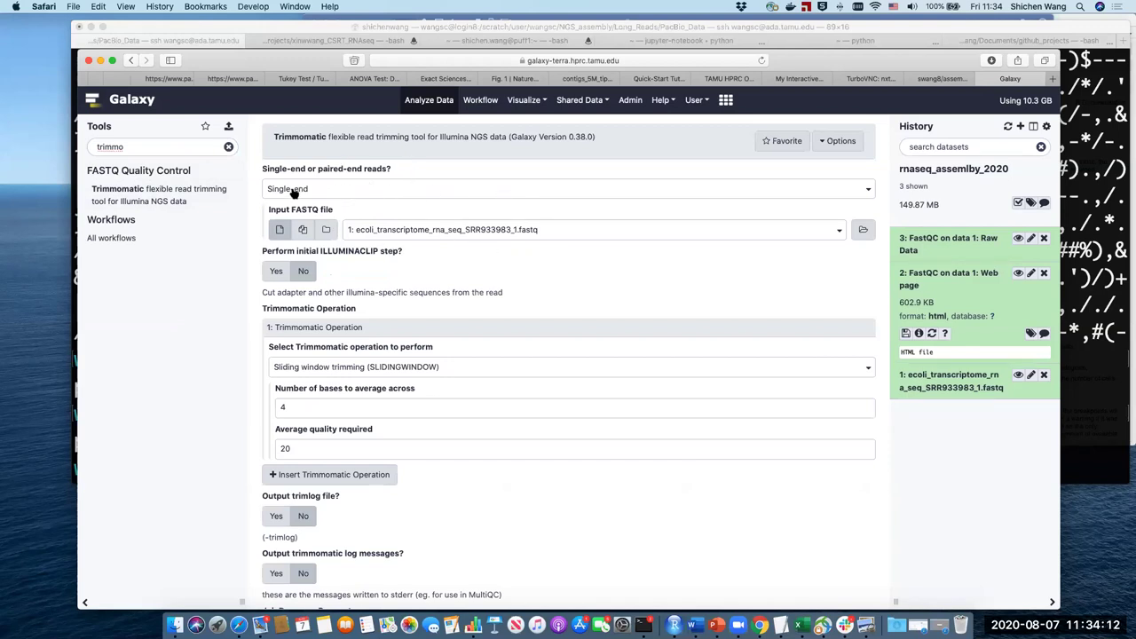
# - Check Trimmomatic's single-end or paired-end options and the input FASTQ choices, keeping Single-end and the E. coli transcriptome reads
pyautogui.moveTo(391, 169); pyautogui.dragTo(435, 170)
pyautogui.click(371, 178)
pyautogui.click(349, 194)
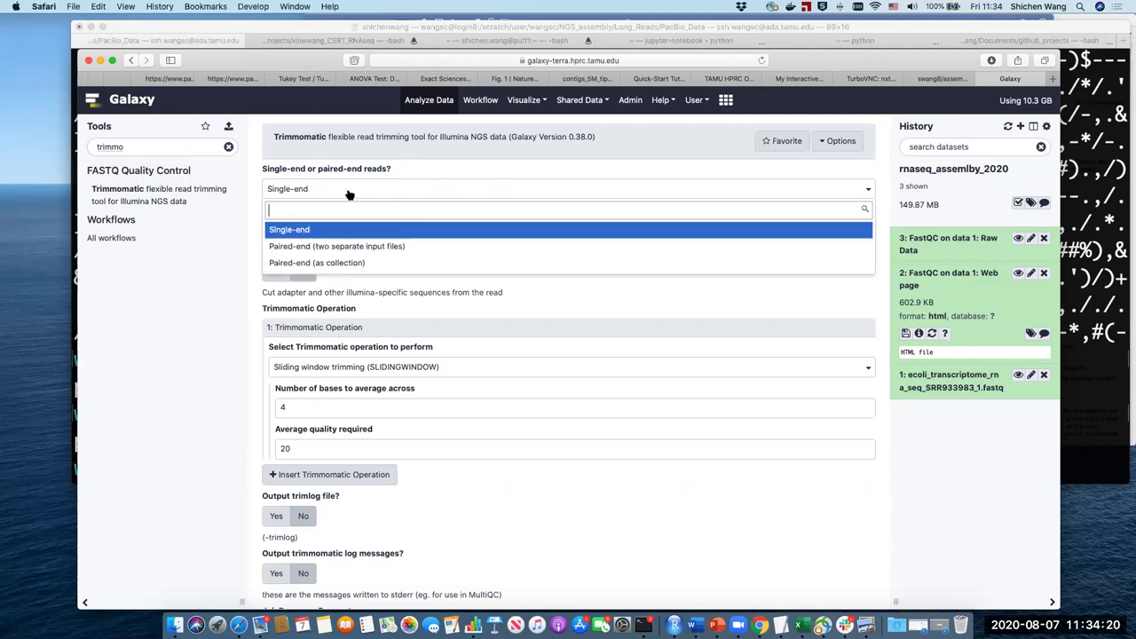
pyautogui.click(349, 193)
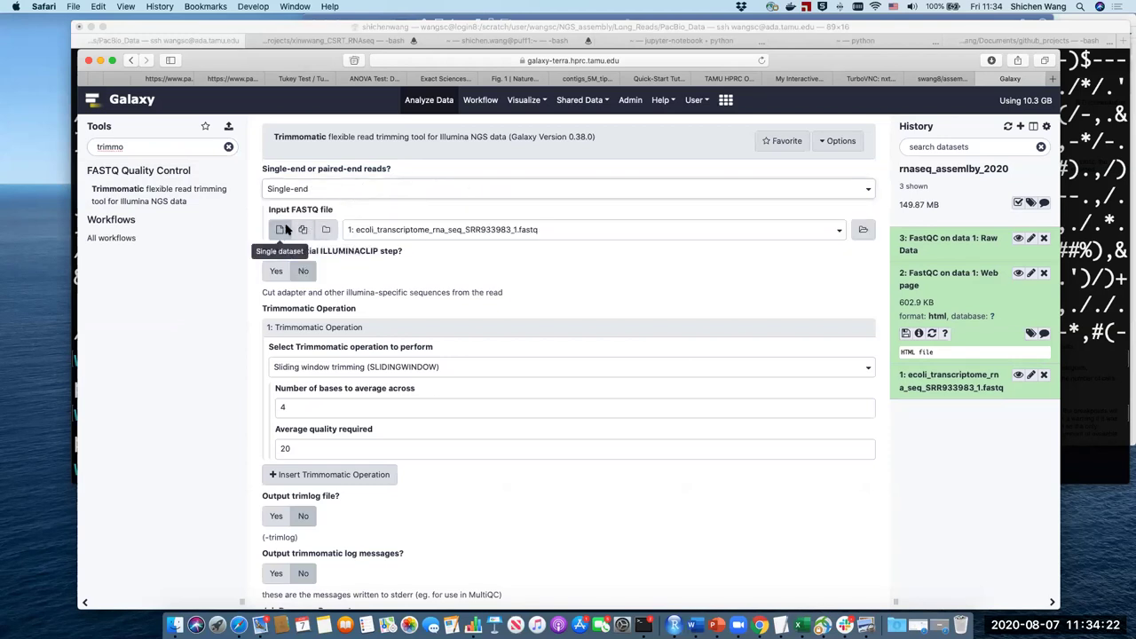
pyautogui.click(589, 233)
pyautogui.click(589, 233)
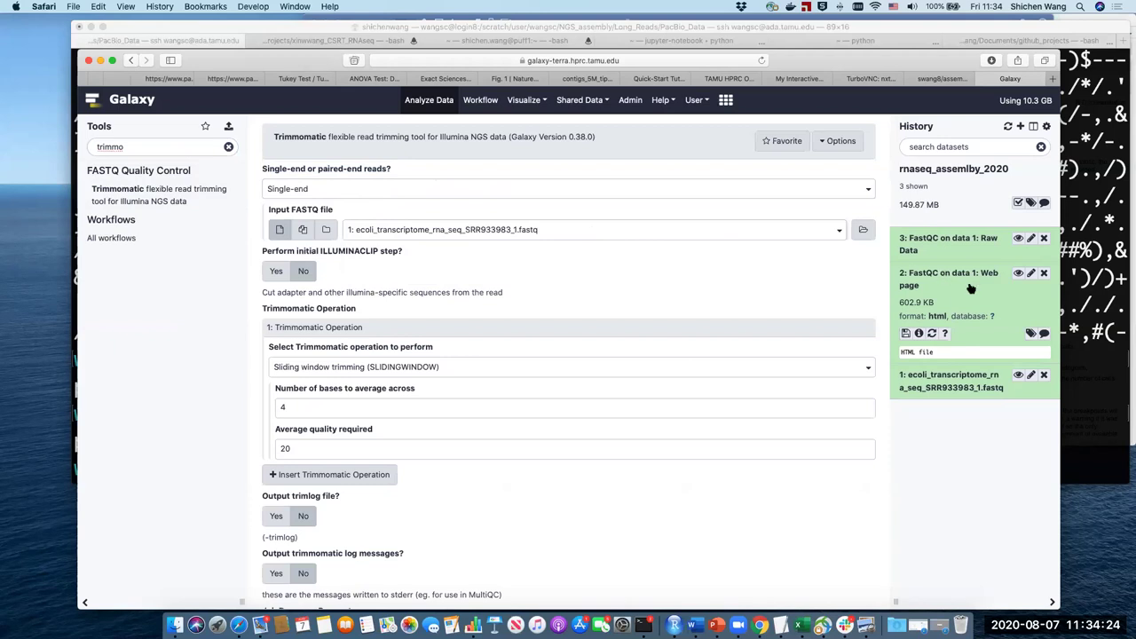
# - Enable the initial ILLUMINACLIP step with Standard adapters and set the adapter sequences to TruSeq3 (single-ended, for MiSeq and HiSeq)
pyautogui.scroll(-2, 529, 277)
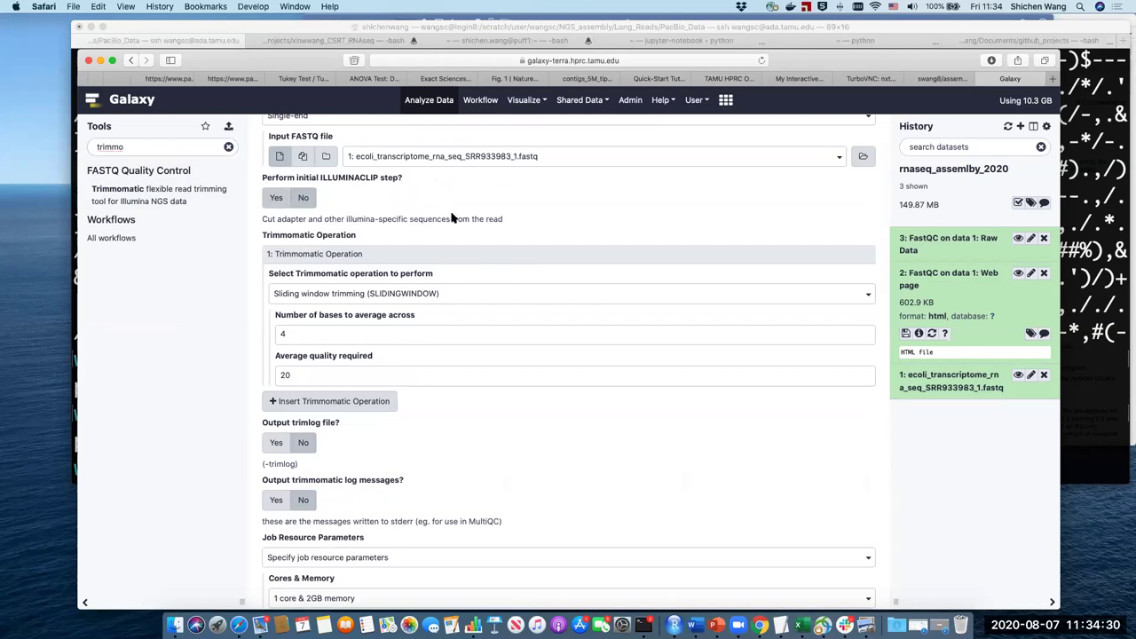
pyautogui.scroll(-2, 507, 266)
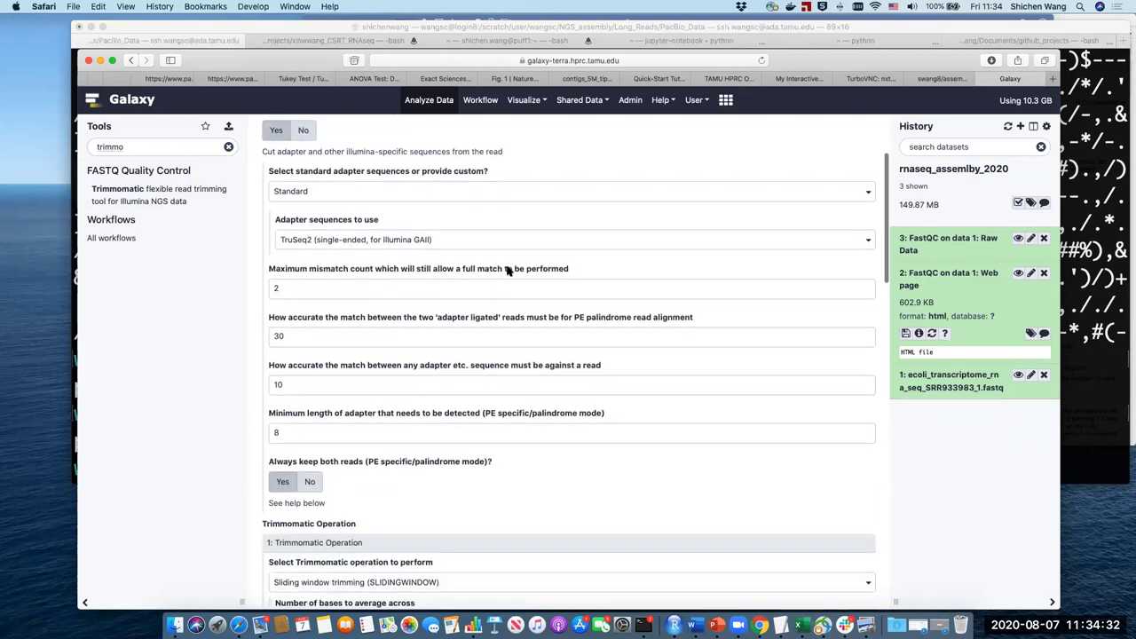
pyautogui.click(361, 197)
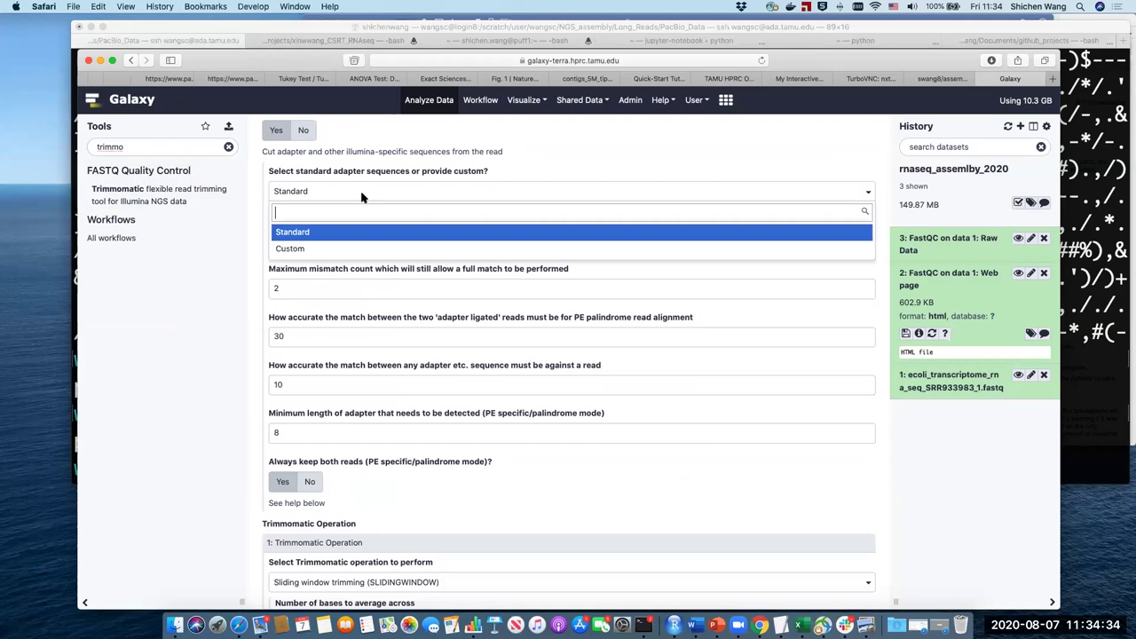
pyautogui.click(361, 197)
pyautogui.click(437, 240)
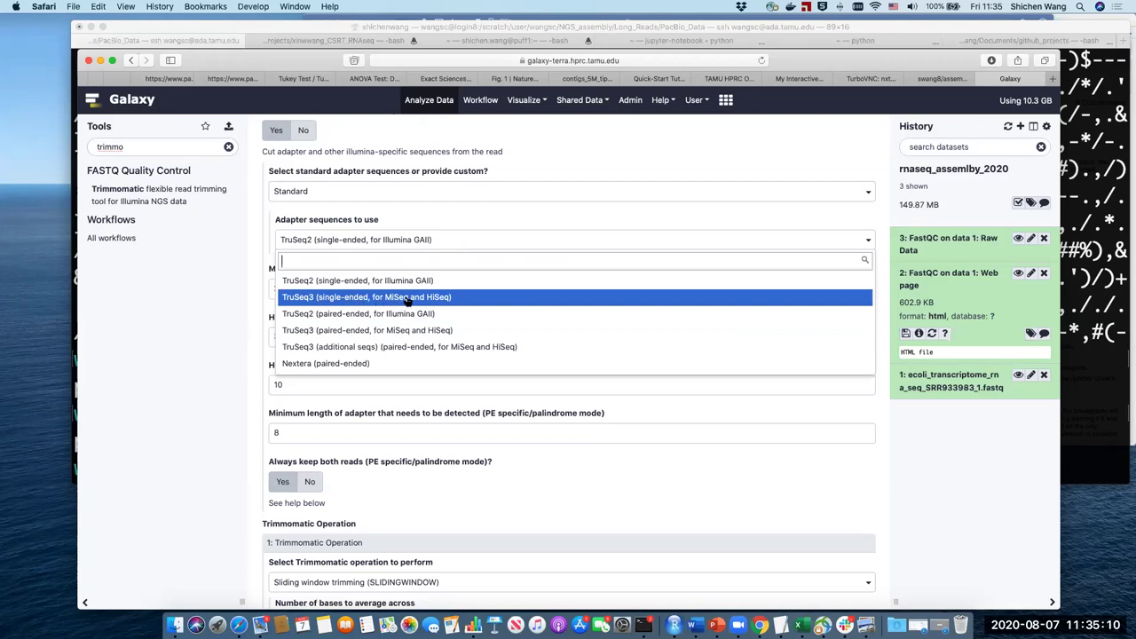
pyautogui.click(472, 297)
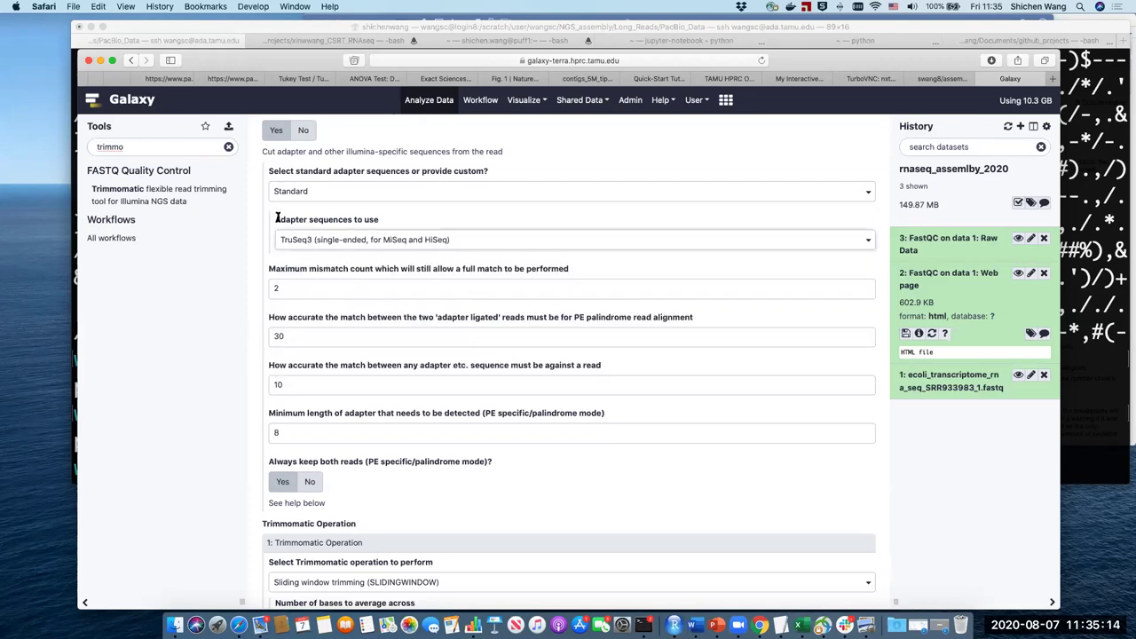
# - Review the adapter sequence choice, the ILLUMINACLIP matching parameters and the sliding window trimming operation
pyautogui.moveTo(275, 220); pyautogui.dragTo(370, 219)
pyautogui.click(373, 221)
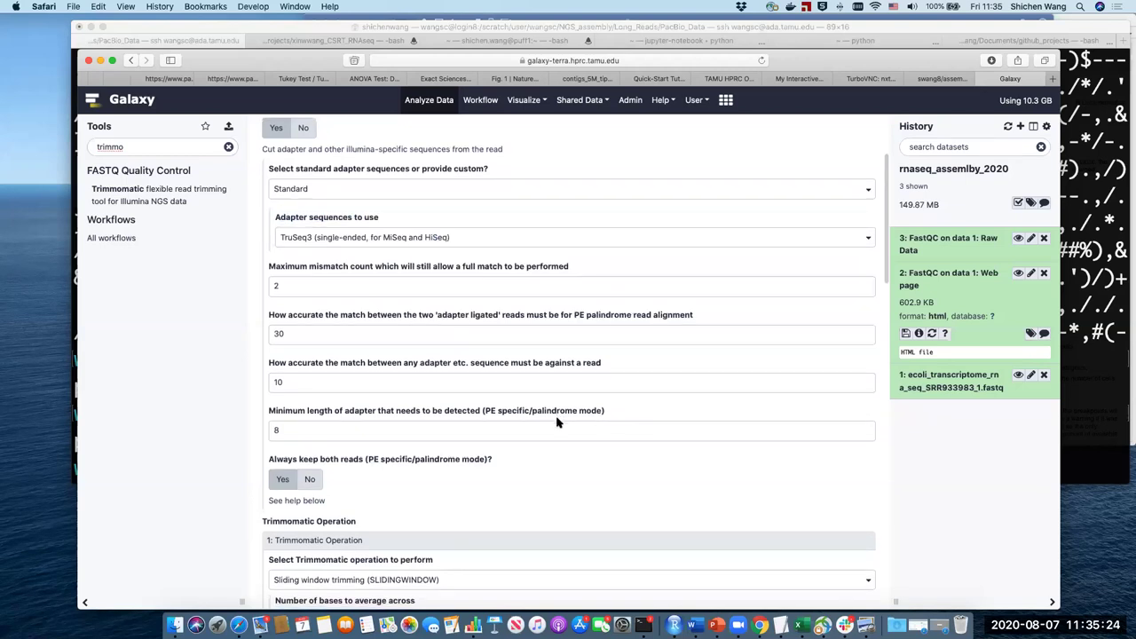
pyautogui.scroll(-2, 545, 412)
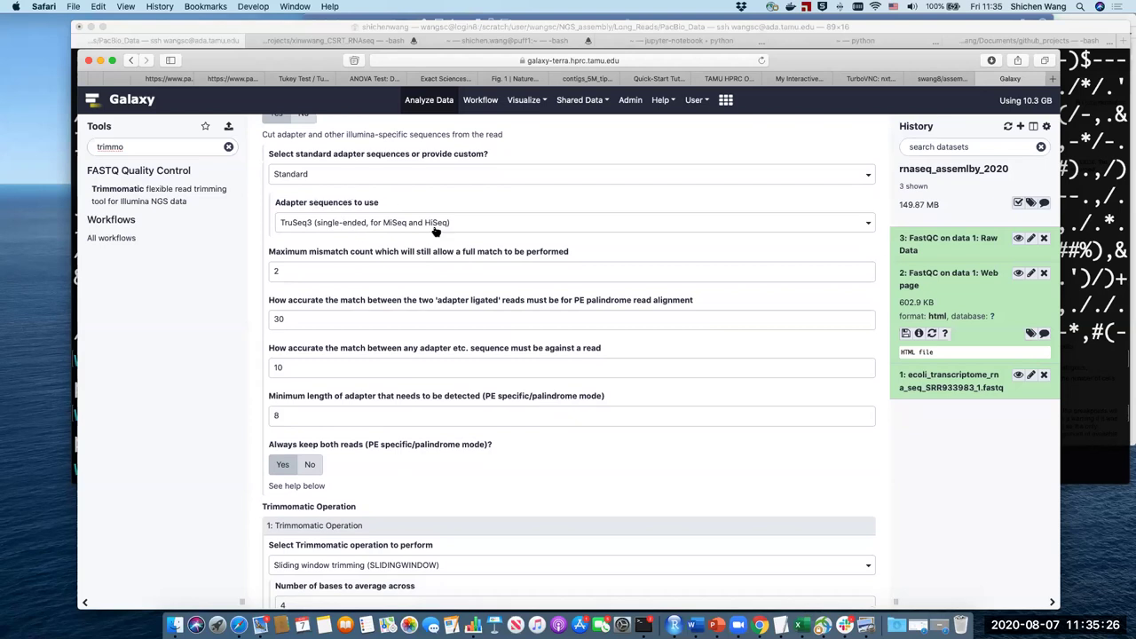
pyautogui.scroll(-3, 419, 263)
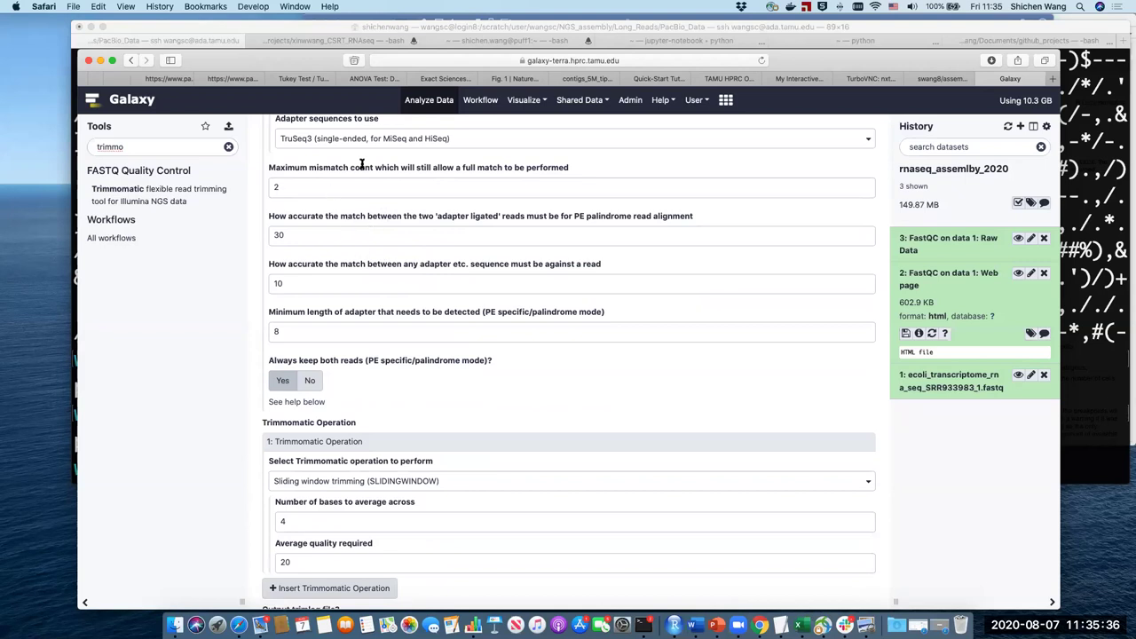
# - Review the remaining Trimmomatic settings, the job resource parameters and the available cores and memory choices, keeping 1 core & 2GB memory
pyautogui.scroll(-2, 390, 282)
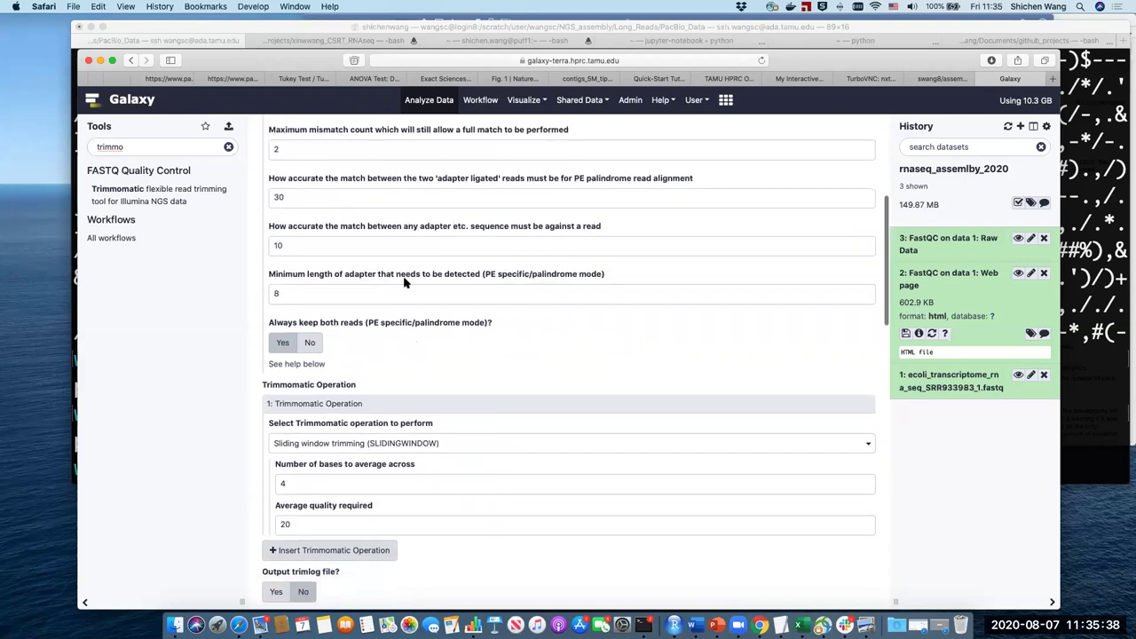
pyautogui.scroll(-3, 404, 282)
pyautogui.scroll(-4, 403, 283)
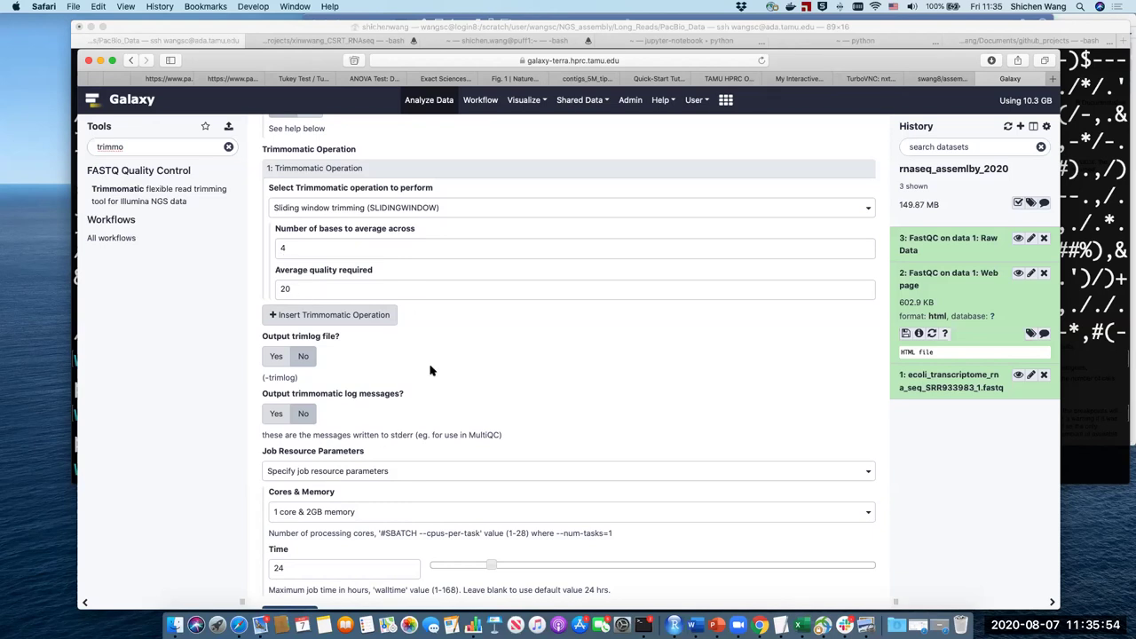
pyautogui.scroll(-3, 425, 367)
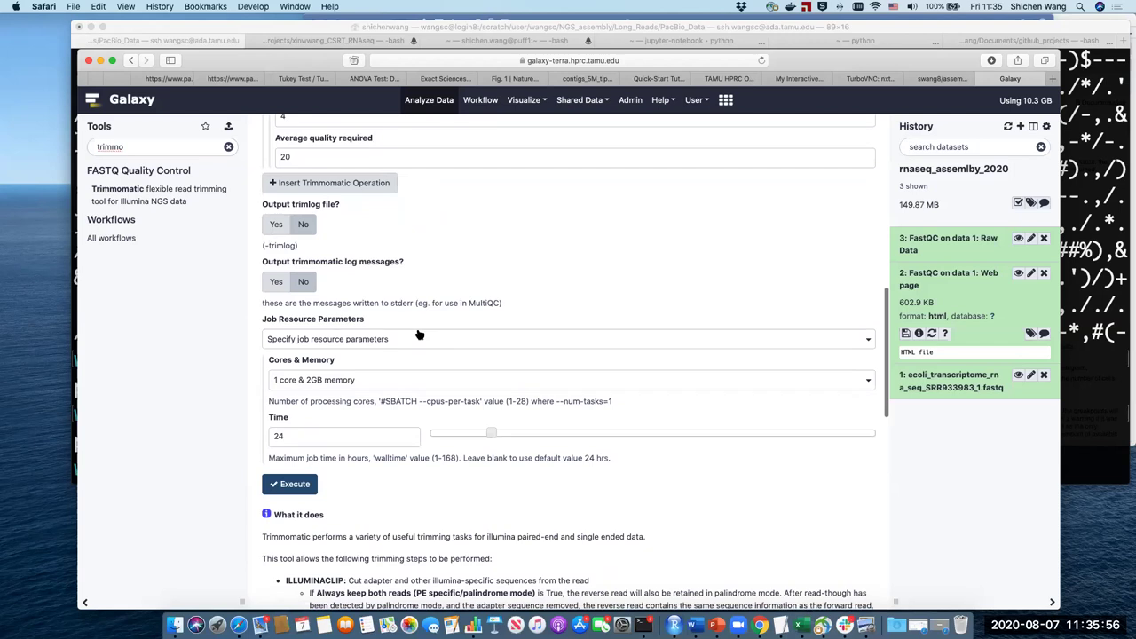
pyautogui.scroll(-2, 381, 312)
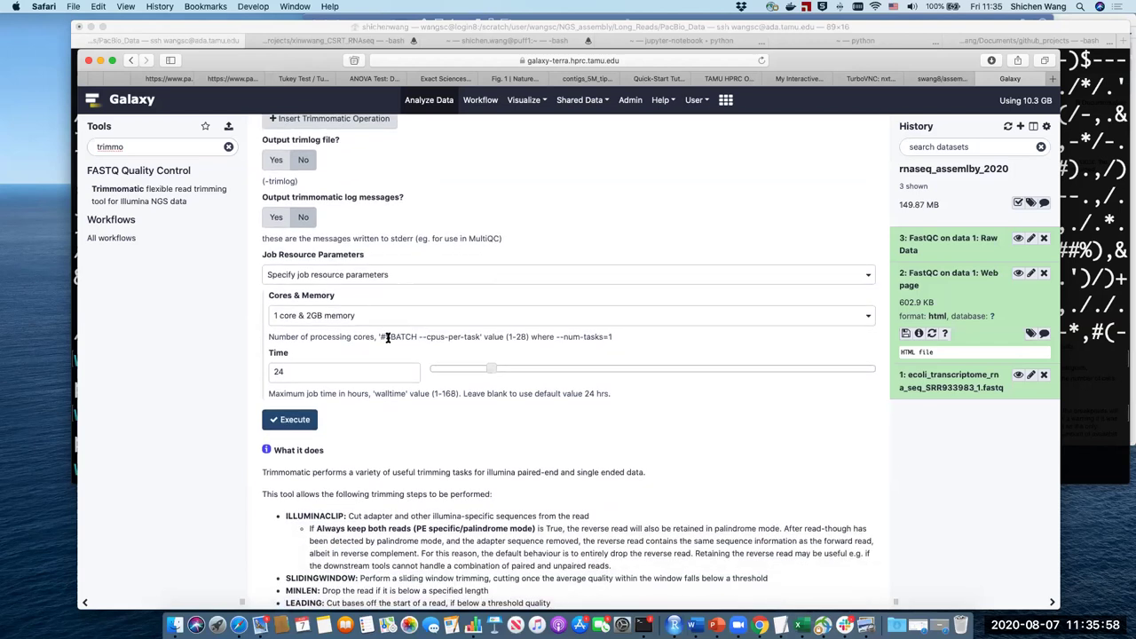
pyautogui.scroll(-2, 386, 337)
pyautogui.moveTo(261, 174); pyautogui.dragTo(381, 180)
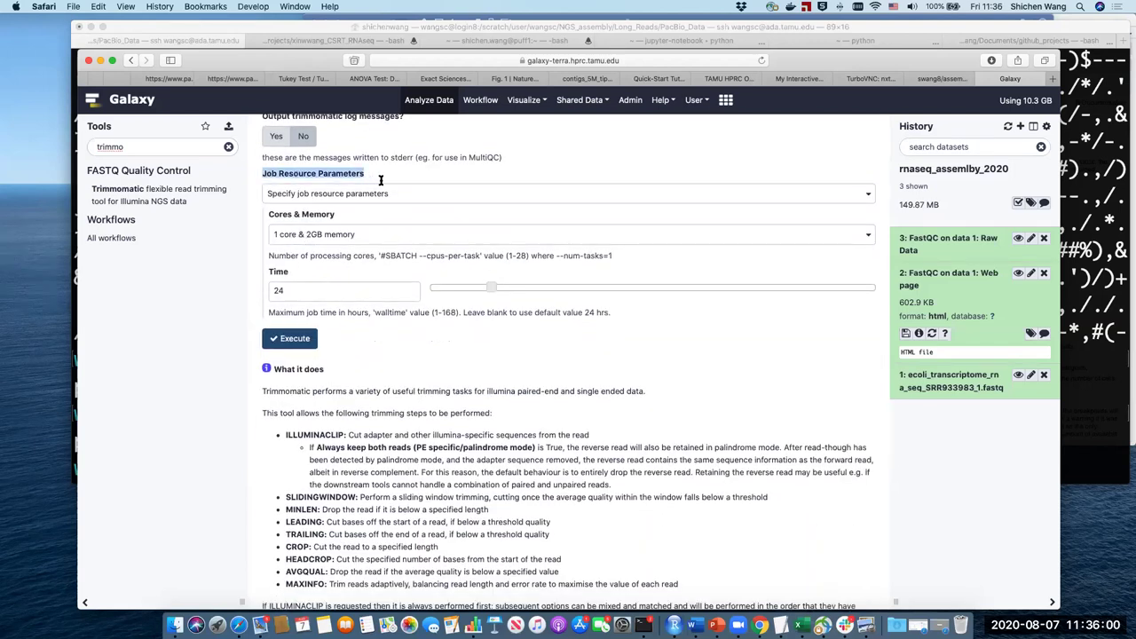
pyautogui.click(340, 181)
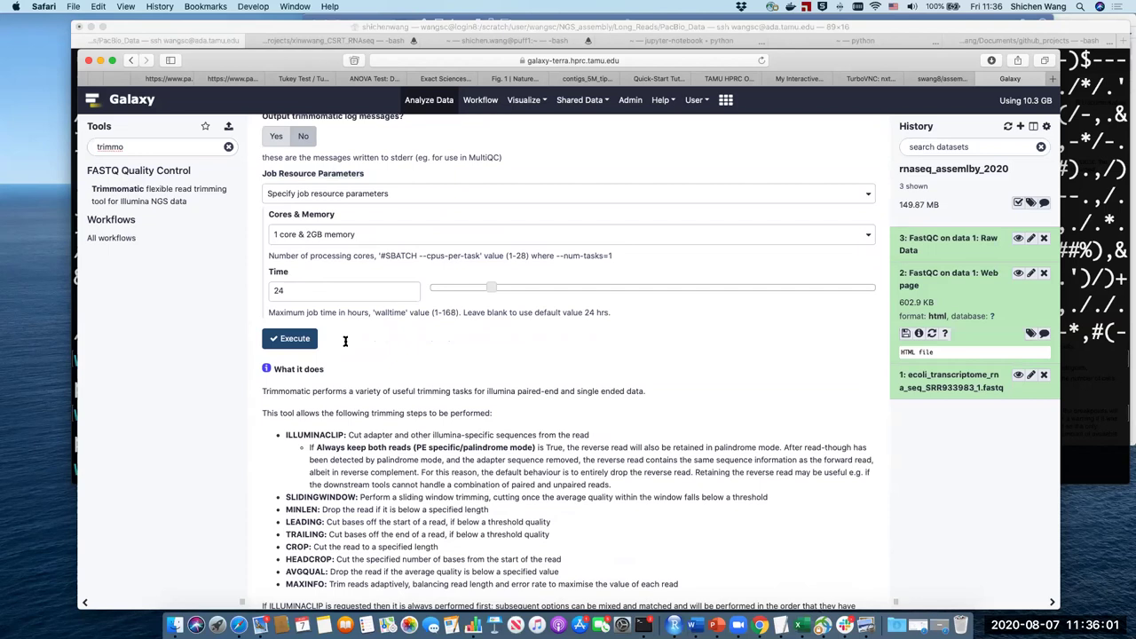
pyautogui.click(380, 236)
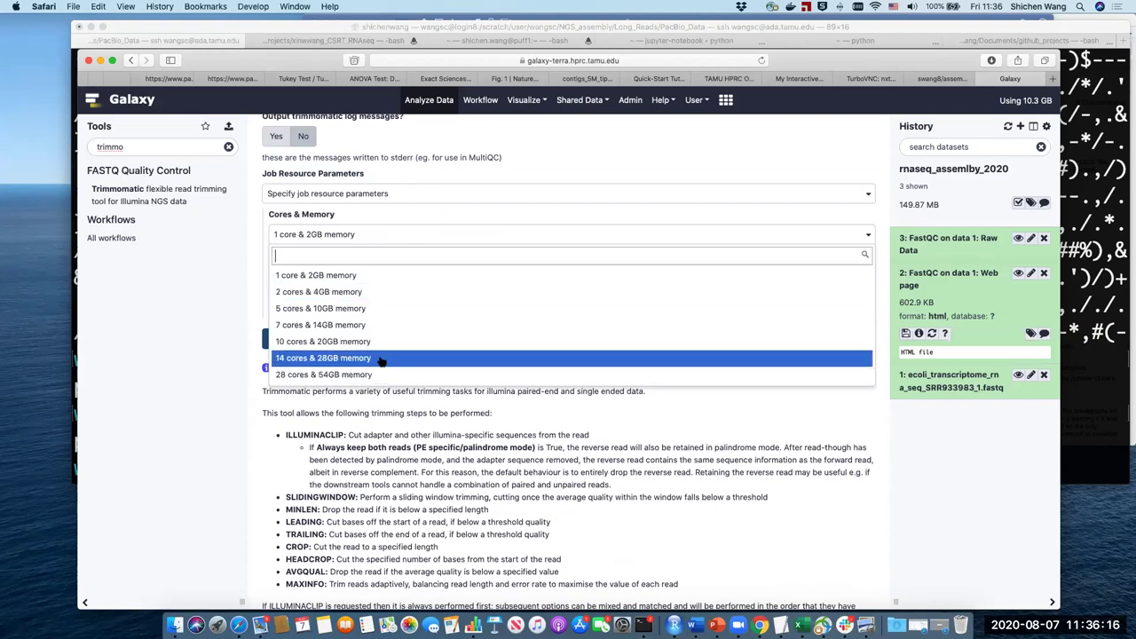
pyautogui.click(470, 451)
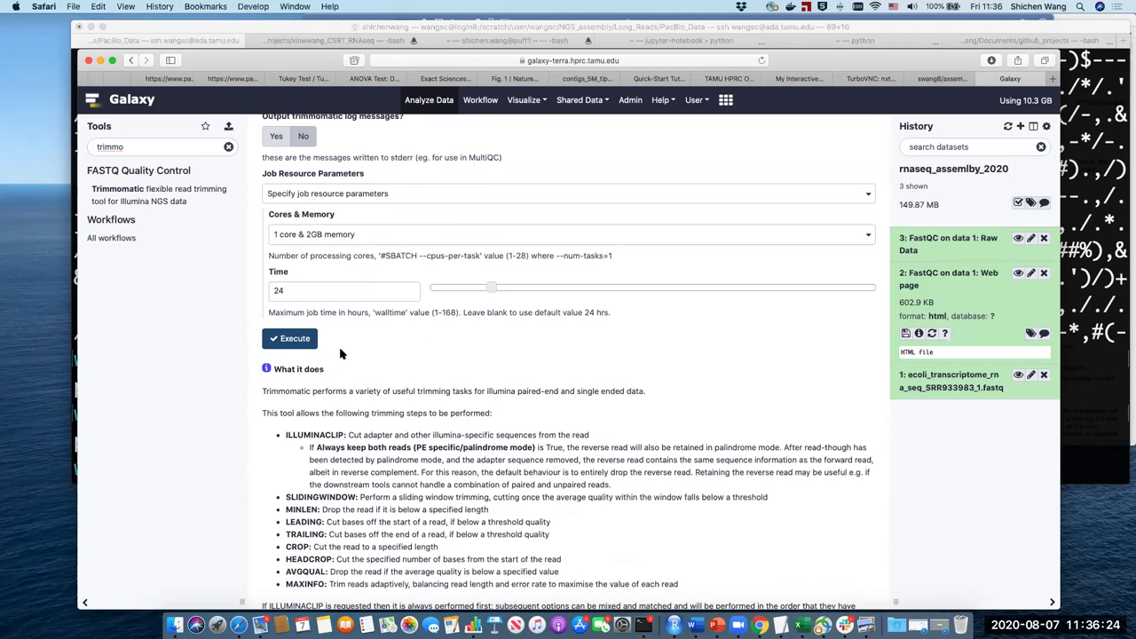
# - Execute the Trimmomatic job on the E. coli transcriptome reads
pyautogui.scroll(-2, 339, 354)
pyautogui.scroll(2, 301, 353)
pyautogui.click(294, 341)
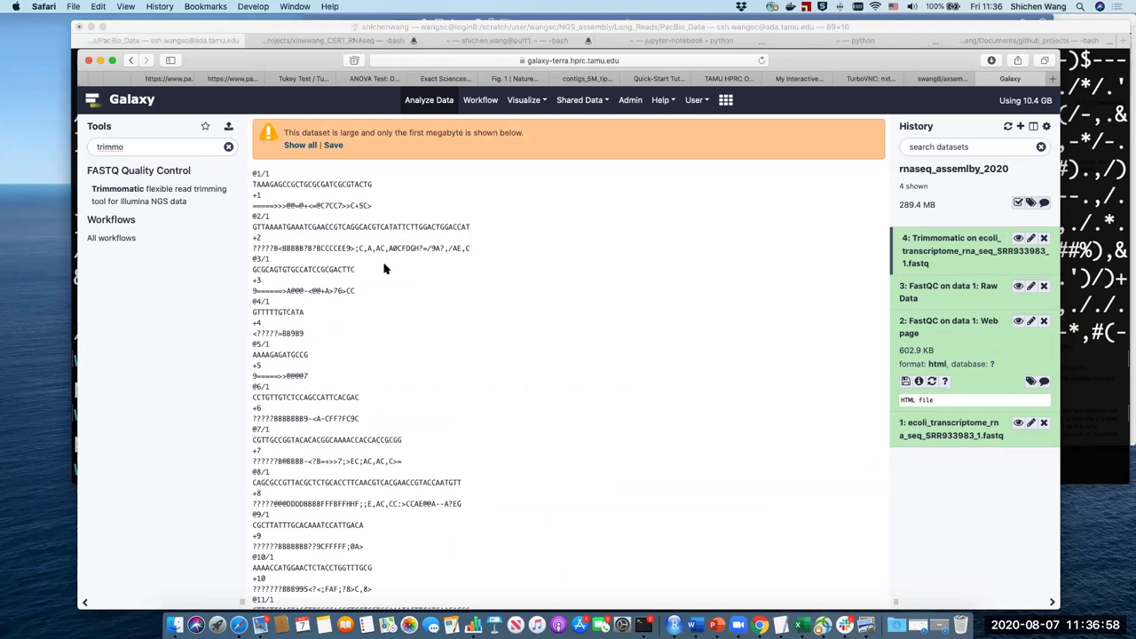
# - Examine the trimmed reads in the Trimmomatic output, comparing the lengths of individual sequences, and check its history entry
pyautogui.moveTo(258, 184); pyautogui.dragTo(375, 184)
pyautogui.doubleClick(310, 267)
pyautogui.scroll(-5, 431, 274)
pyautogui.doubleClick(307, 213)
pyautogui.scroll(-10, 480, 314)
pyautogui.scroll(-20, 479, 314)
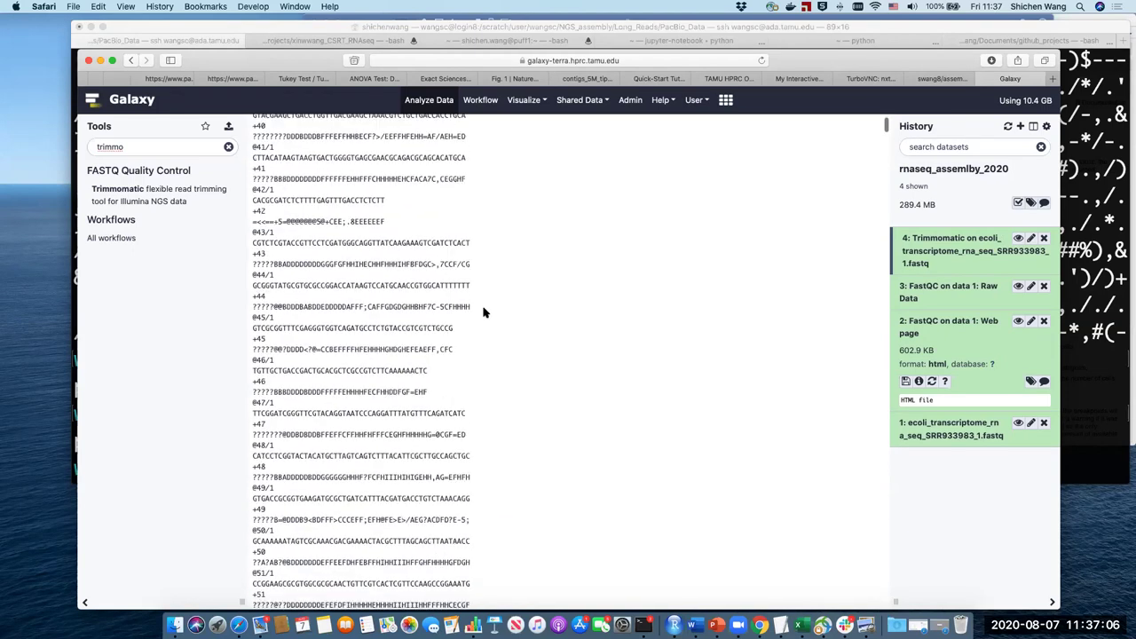
pyautogui.scroll(-2, 439, 278)
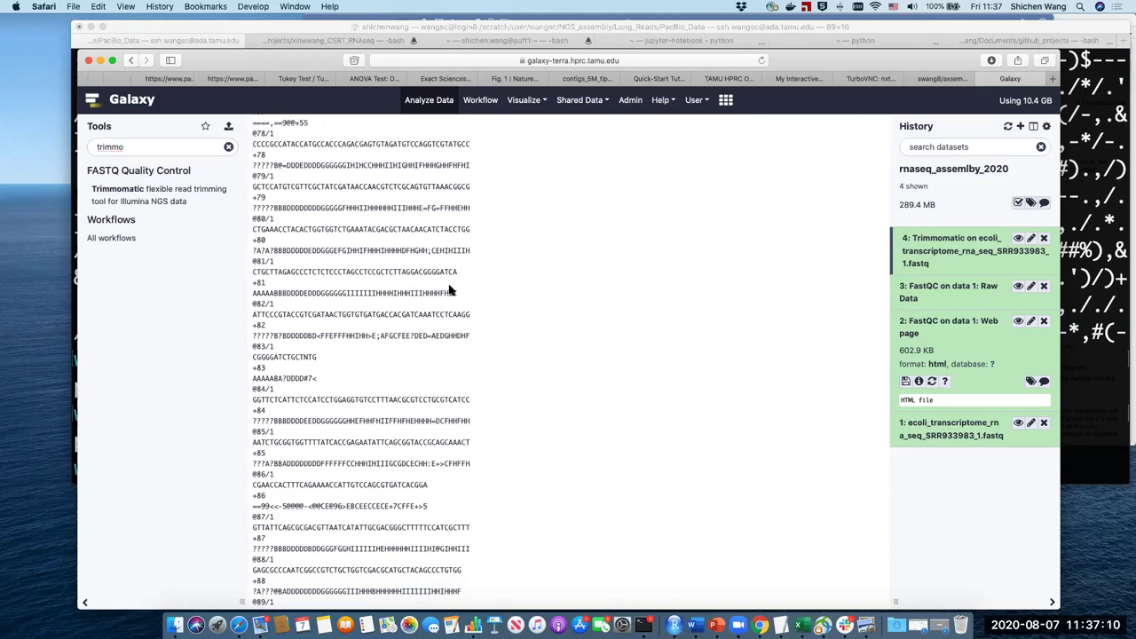
pyautogui.doubleClick(330, 230)
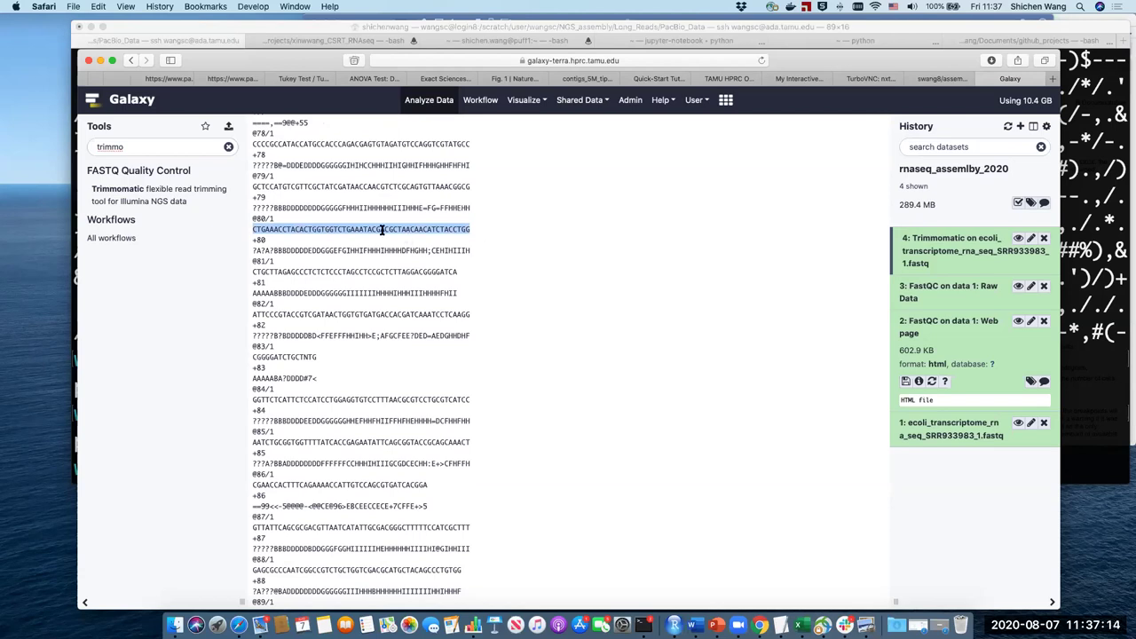
pyautogui.click(522, 316)
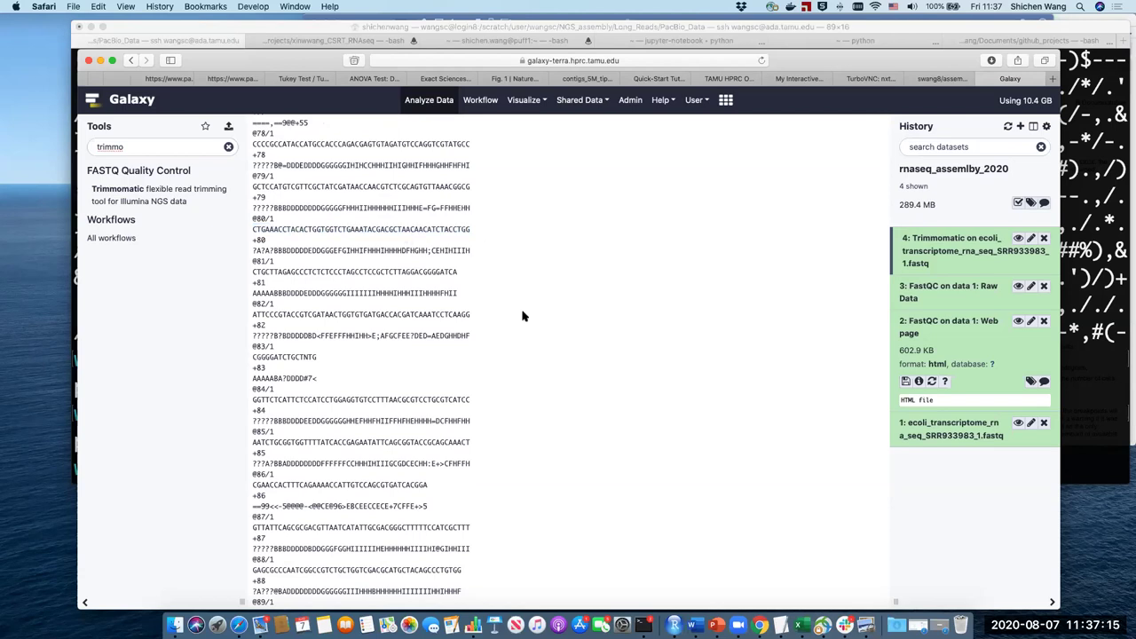
pyautogui.tripleClick(394, 228)
pyautogui.click(645, 265)
pyautogui.click(950, 241)
pyautogui.click(950, 241)
# - Clear the tool search, search for trini and open the Trinity de novo RNA-Seq assembly tool
pyautogui.click(228, 146)
pyautogui.click(186, 149)
pyautogui.write('trini')
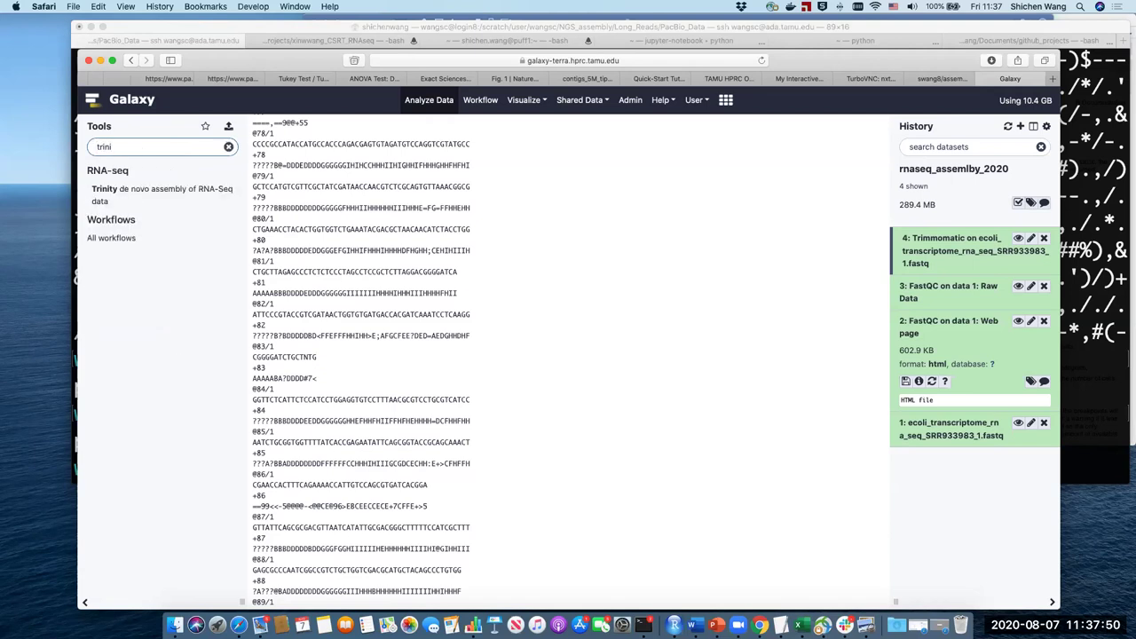
pyautogui.click(151, 190)
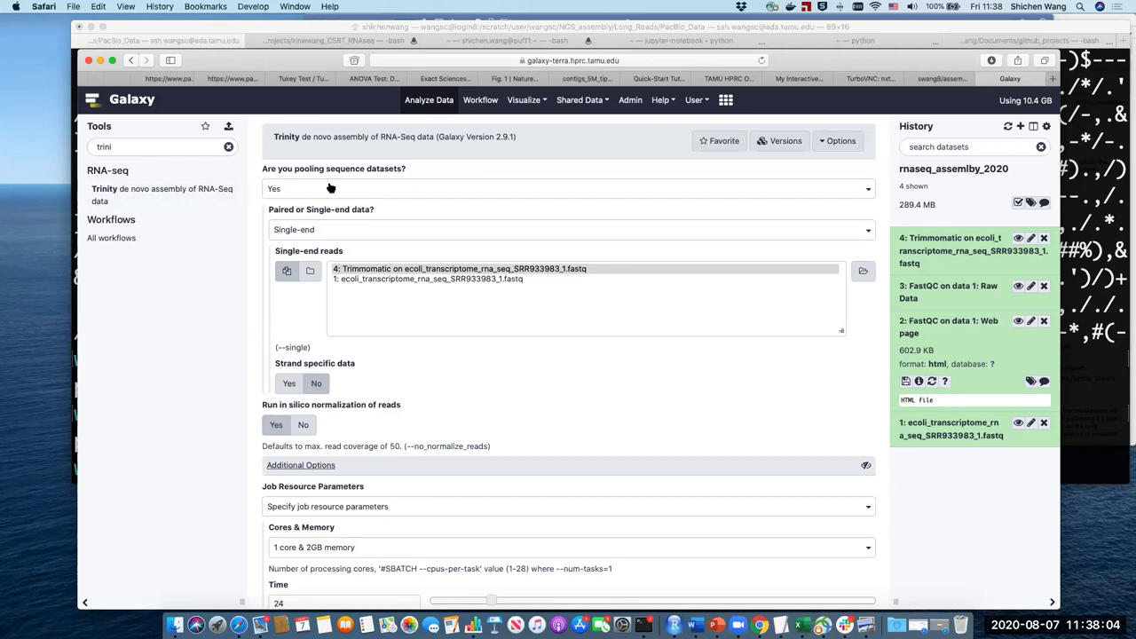
# - Check Trinity's pooling and paired or single-end options, keeping Yes and Single-end, and select the Trimmomatic output as the single-end reads
pyautogui.click(427, 194)
pyautogui.click(426, 193)
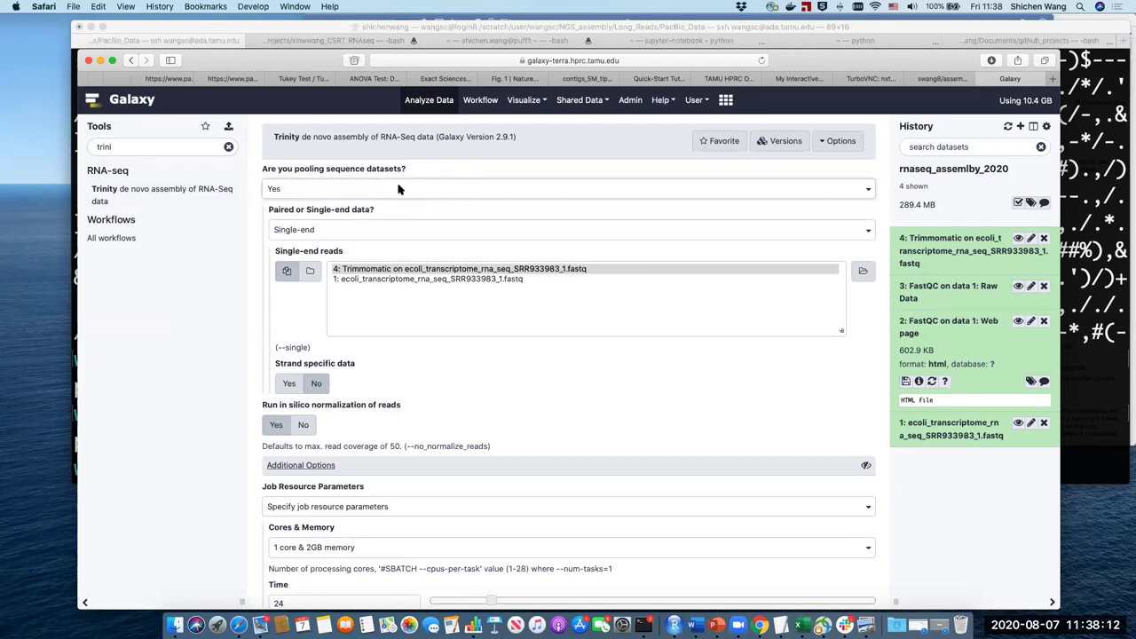
pyautogui.click(346, 229)
pyautogui.click(345, 230)
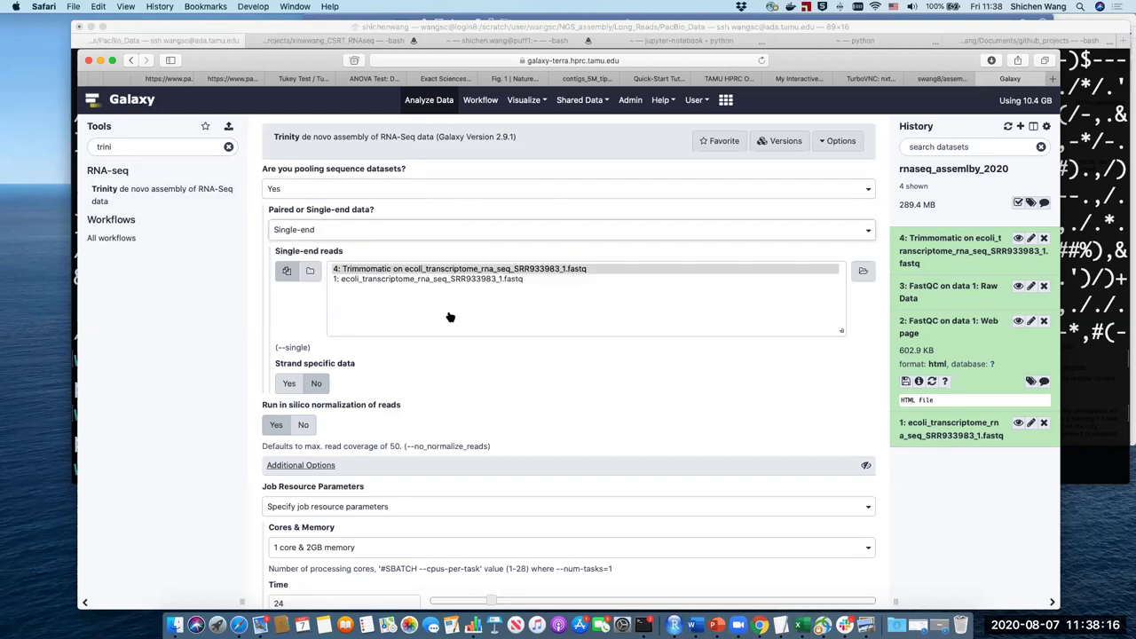
pyautogui.click(441, 269)
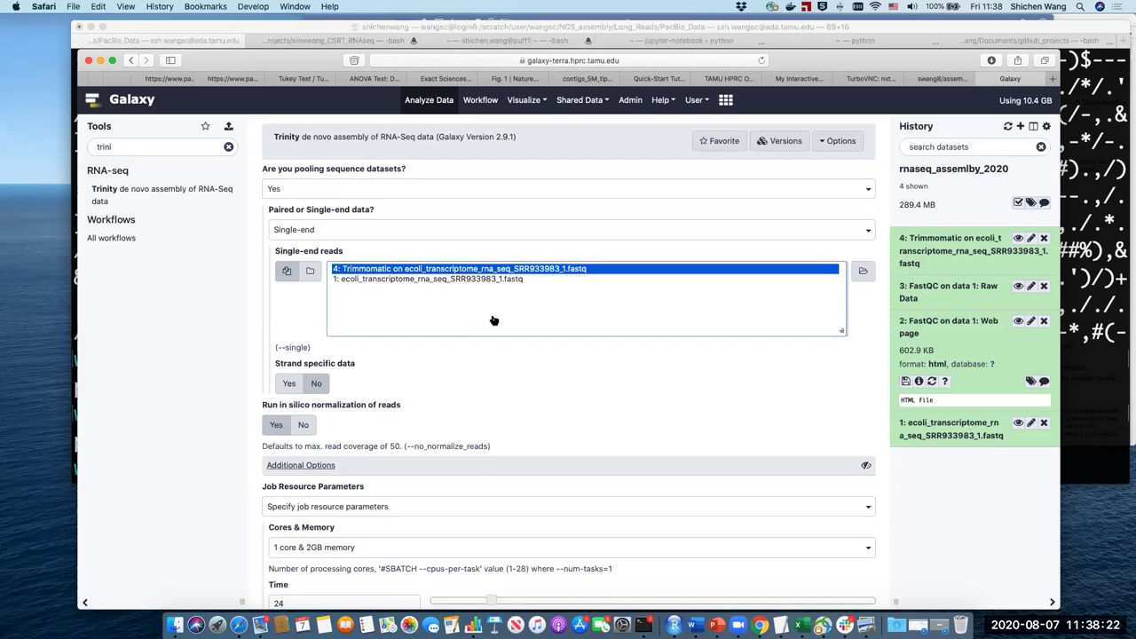
pyautogui.click(514, 379)
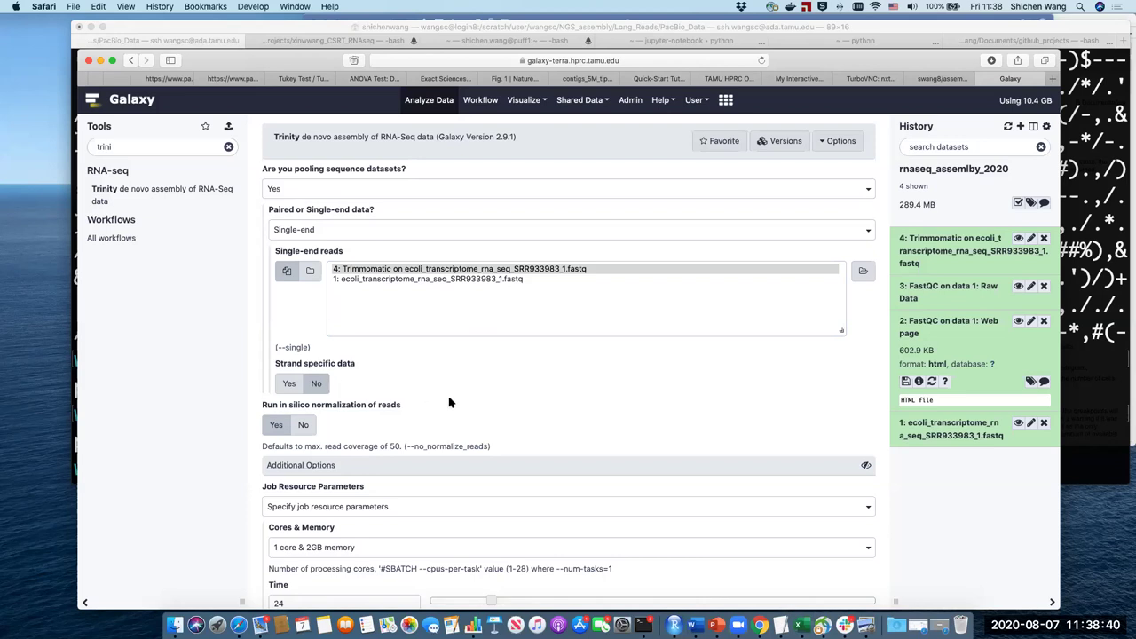
# - Set in silico normalization of reads to No and expand Trinity's additional options
pyautogui.scroll(-3, 449, 402)
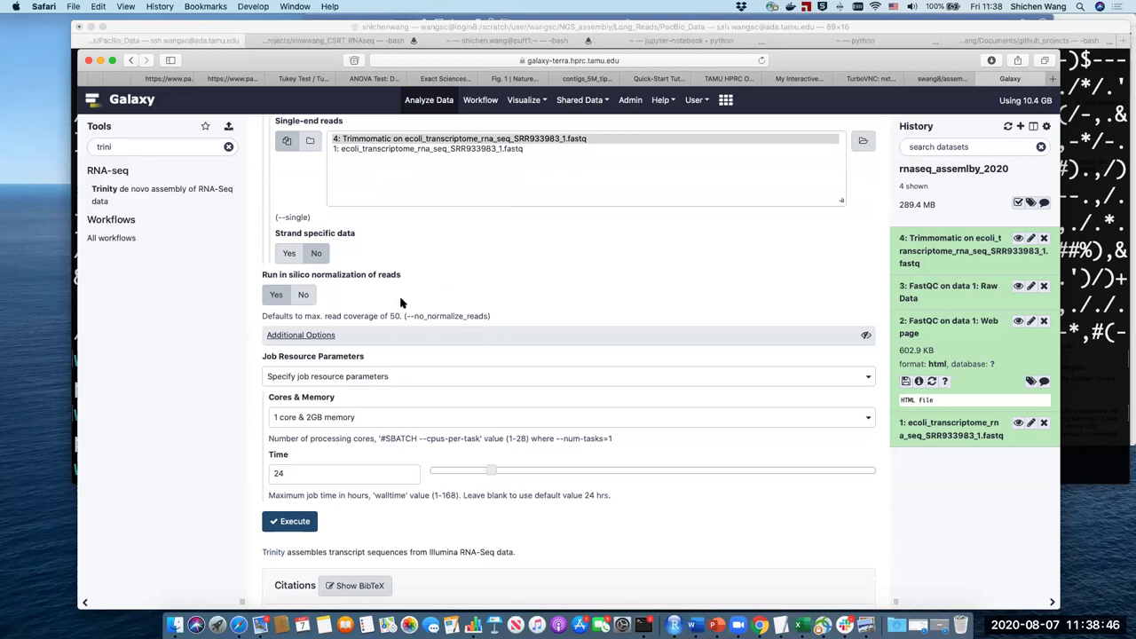
pyautogui.click(307, 295)
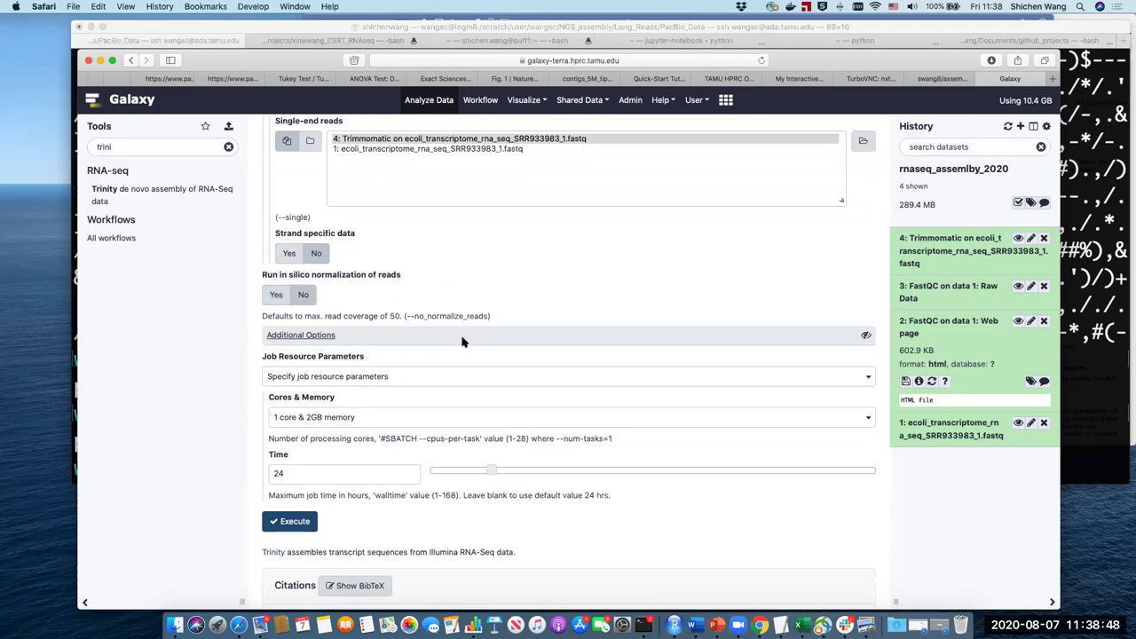
pyautogui.scroll(-2, 461, 342)
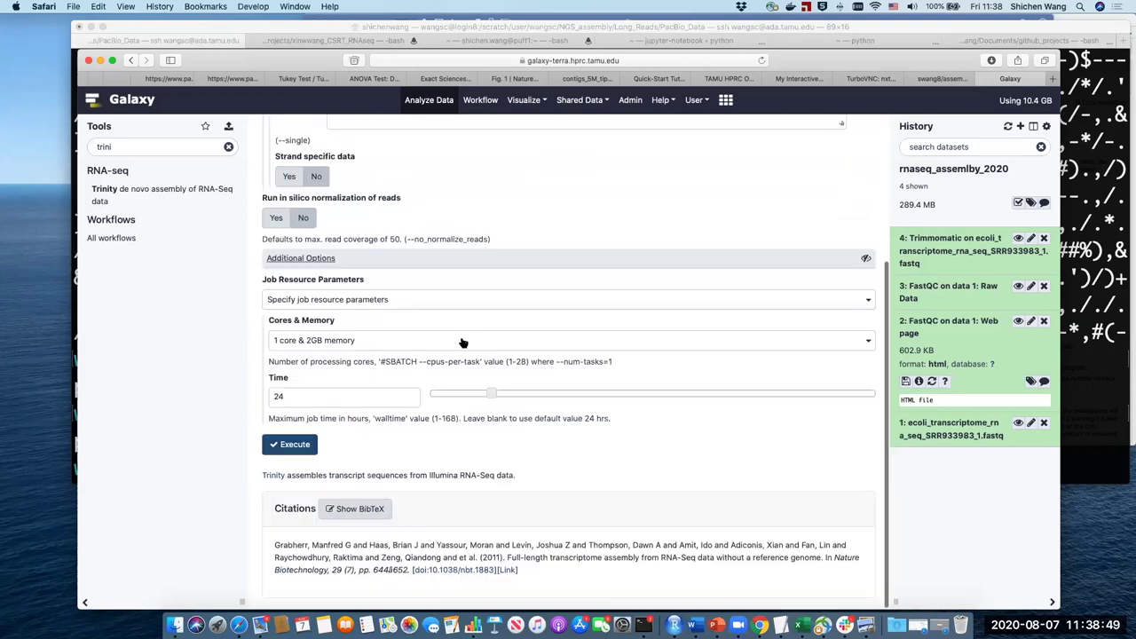
pyautogui.click(315, 264)
pyautogui.scroll(-1, 462, 315)
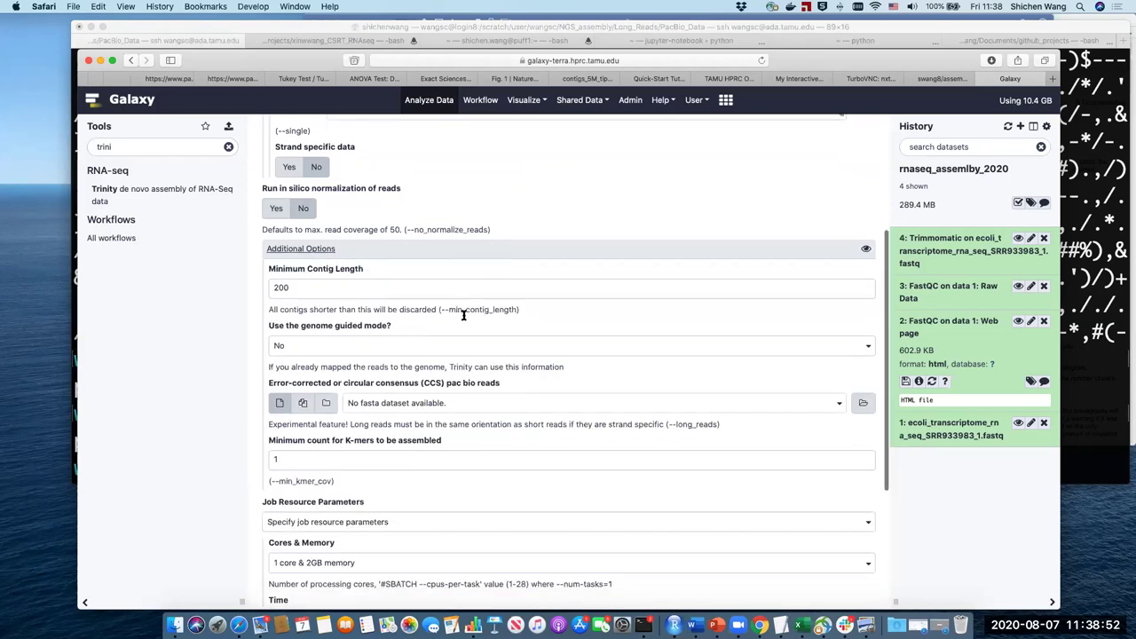
# - Review the minimum contig length and genome guided mode options, switching genome guided mode to Yes and back to No
pyautogui.scroll(-1, 463, 315)
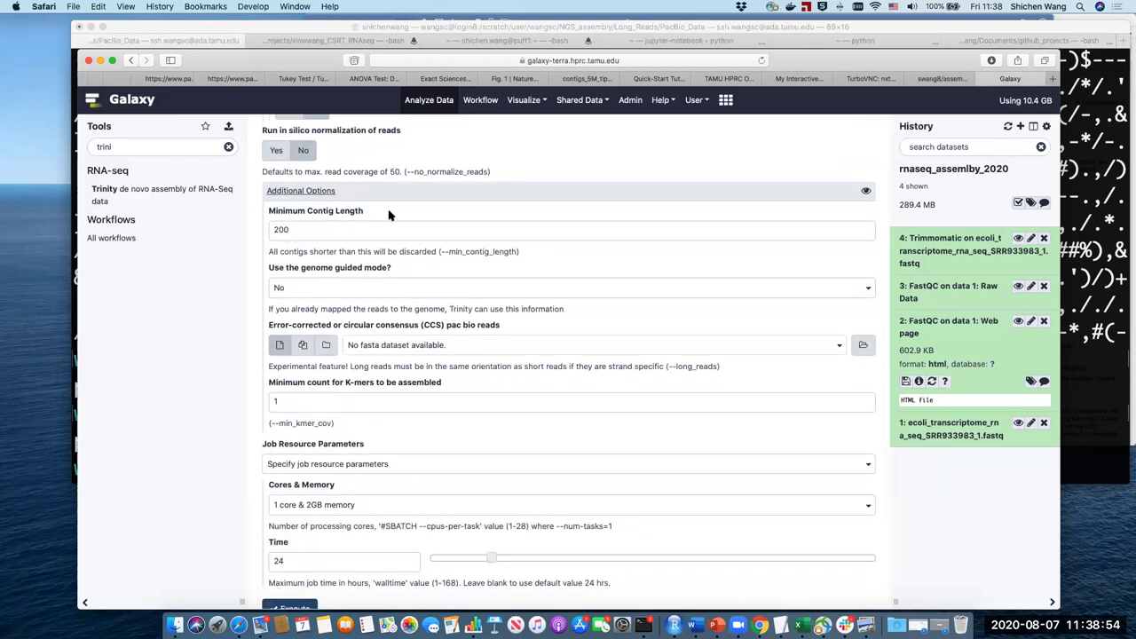
pyautogui.click(277, 228)
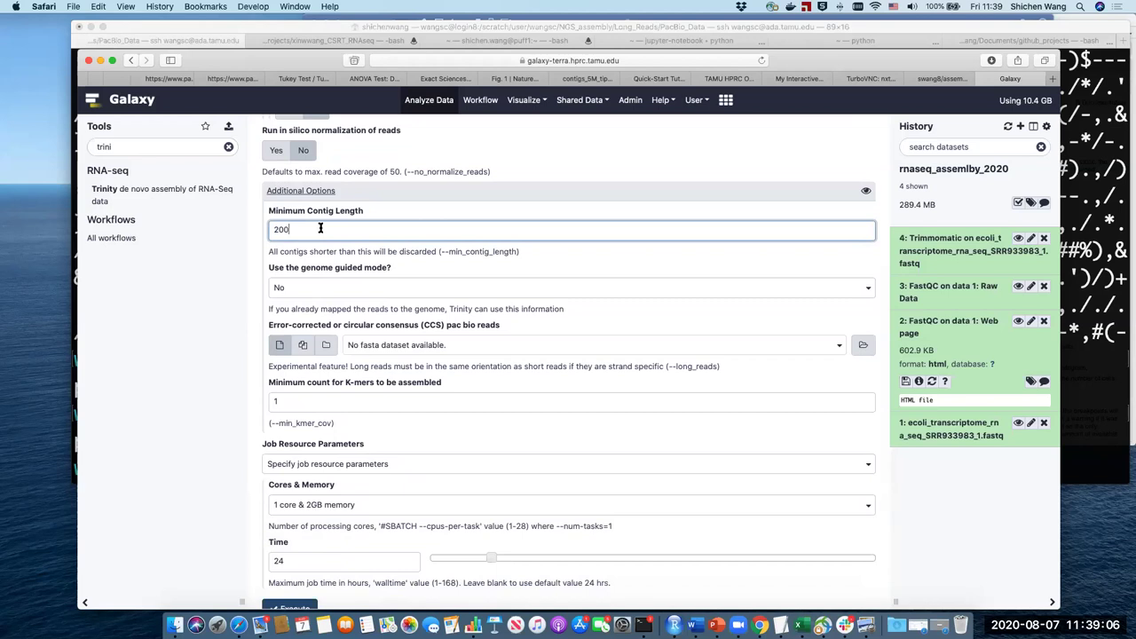
pyautogui.scroll(-2, 403, 295)
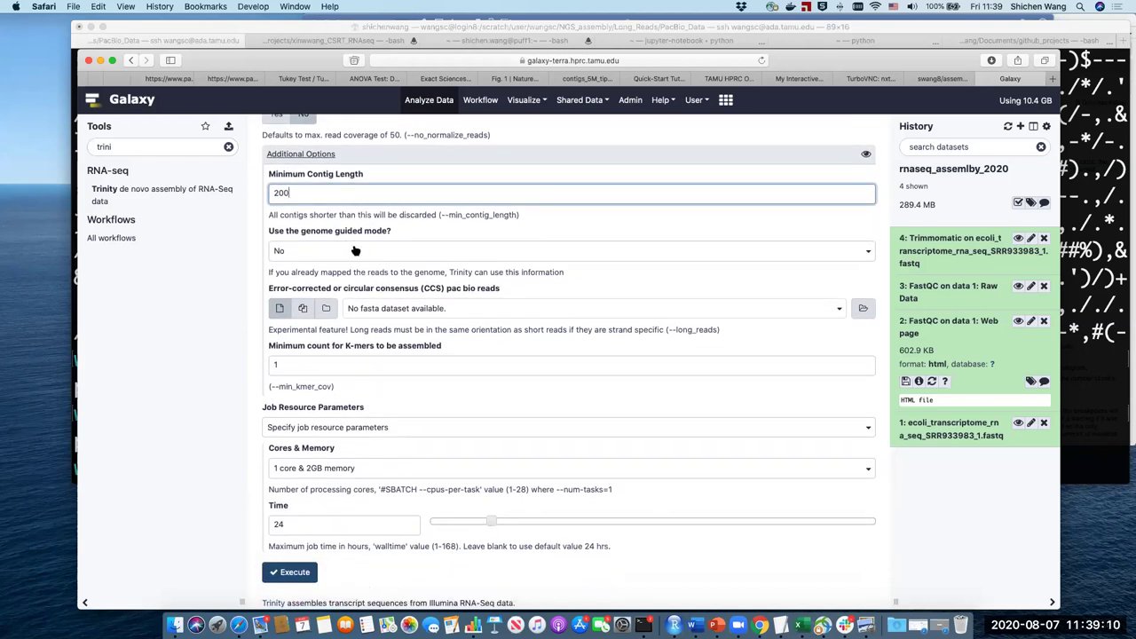
pyautogui.click(355, 251)
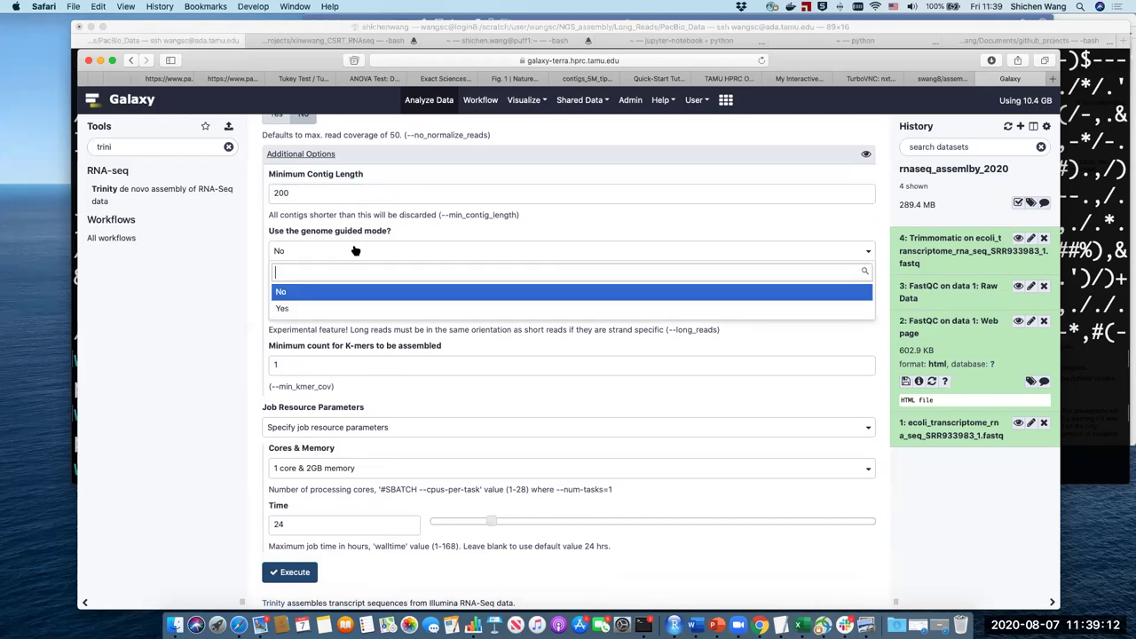
pyautogui.click(333, 309)
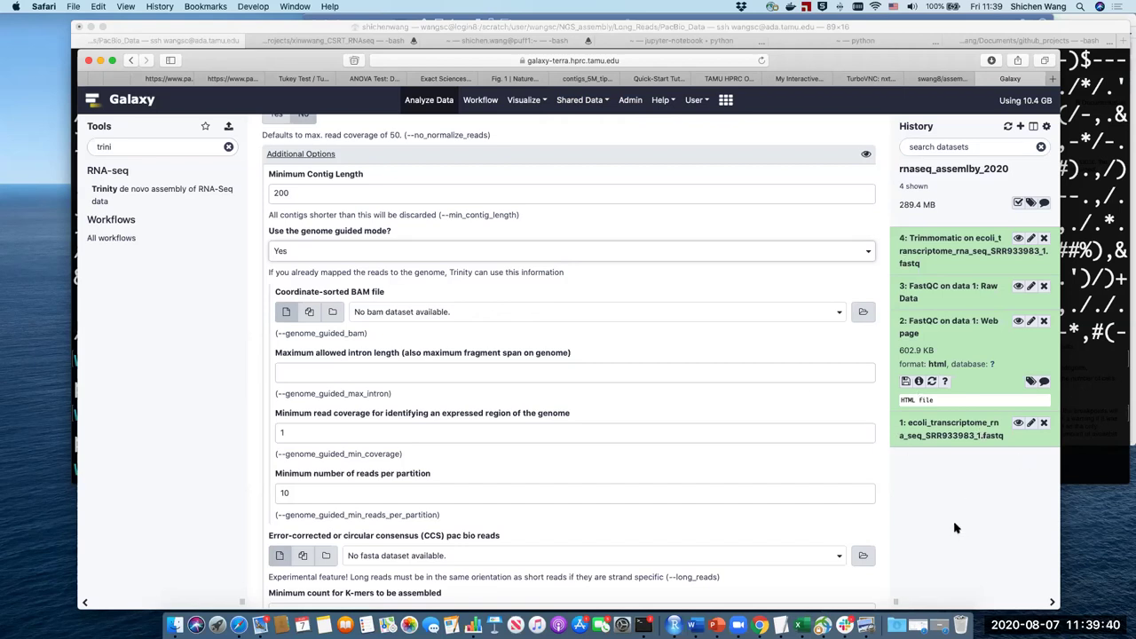
pyautogui.click(328, 252)
pyautogui.click(325, 292)
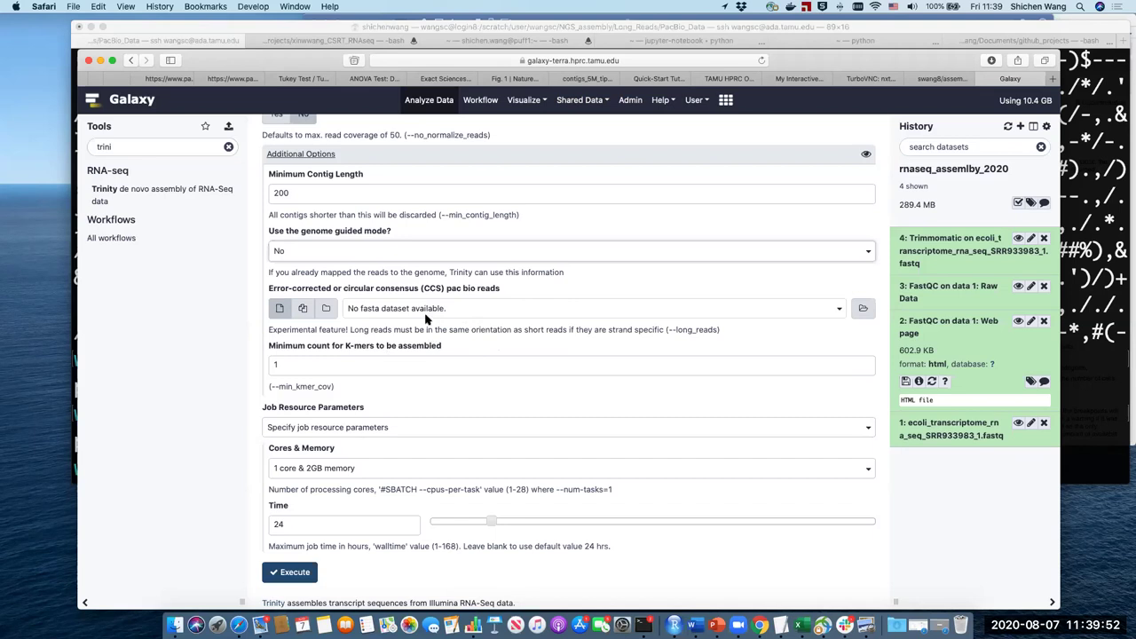
# - Check the minimum K-mer count and the available core and memory allocations, and execute the Trinity job keeping 1 core & 2GB memory
pyautogui.scroll(-2, 435, 317)
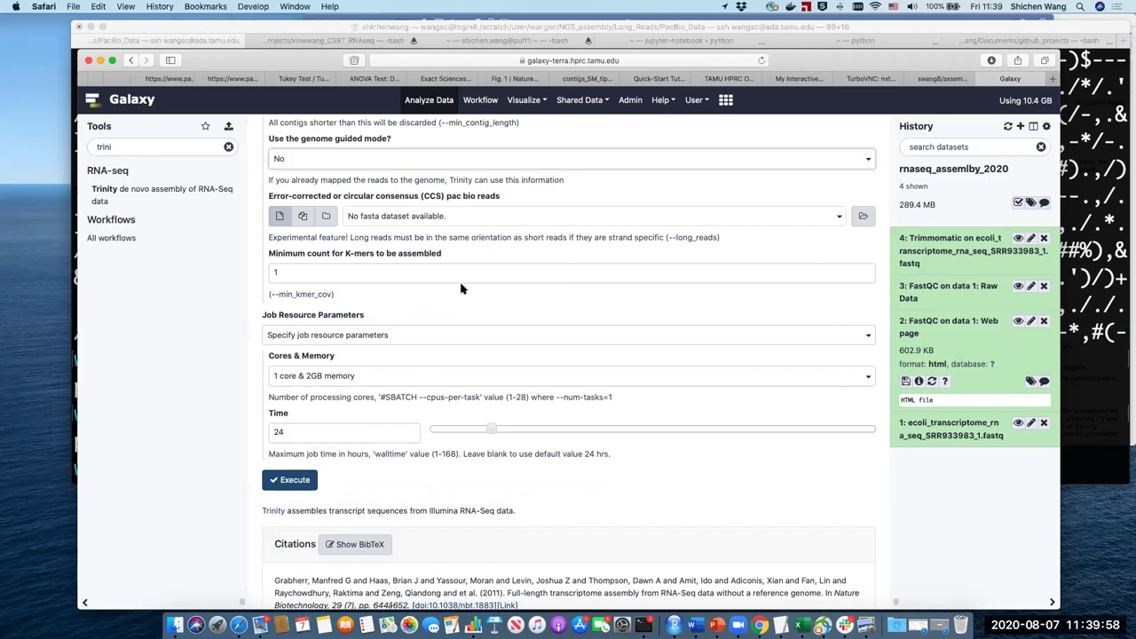
pyautogui.click(383, 272)
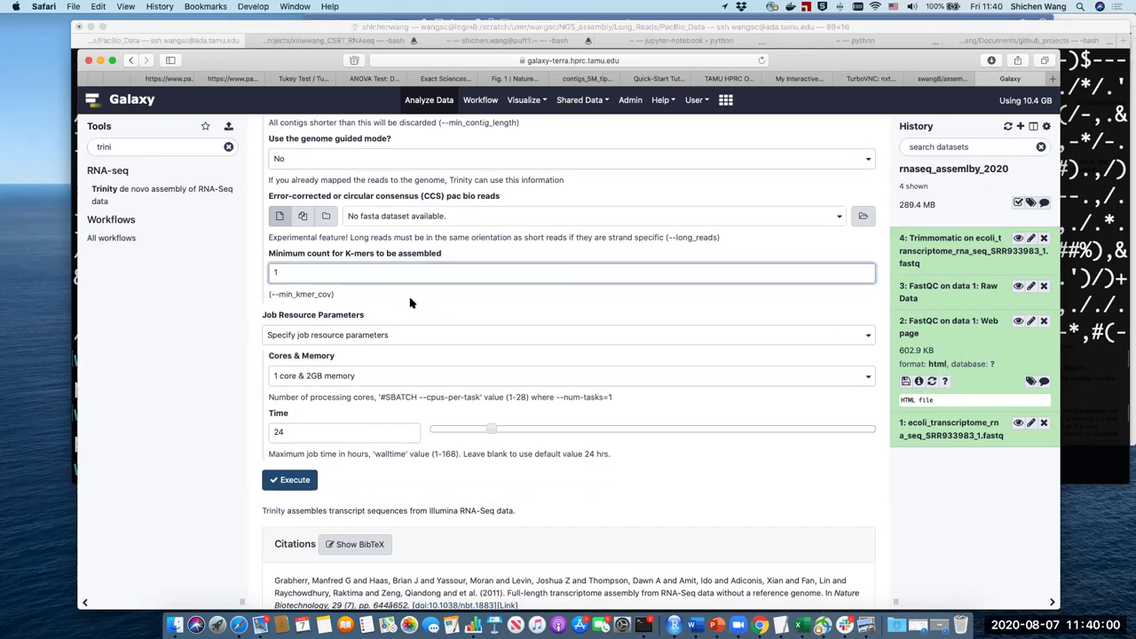
pyautogui.click(412, 311)
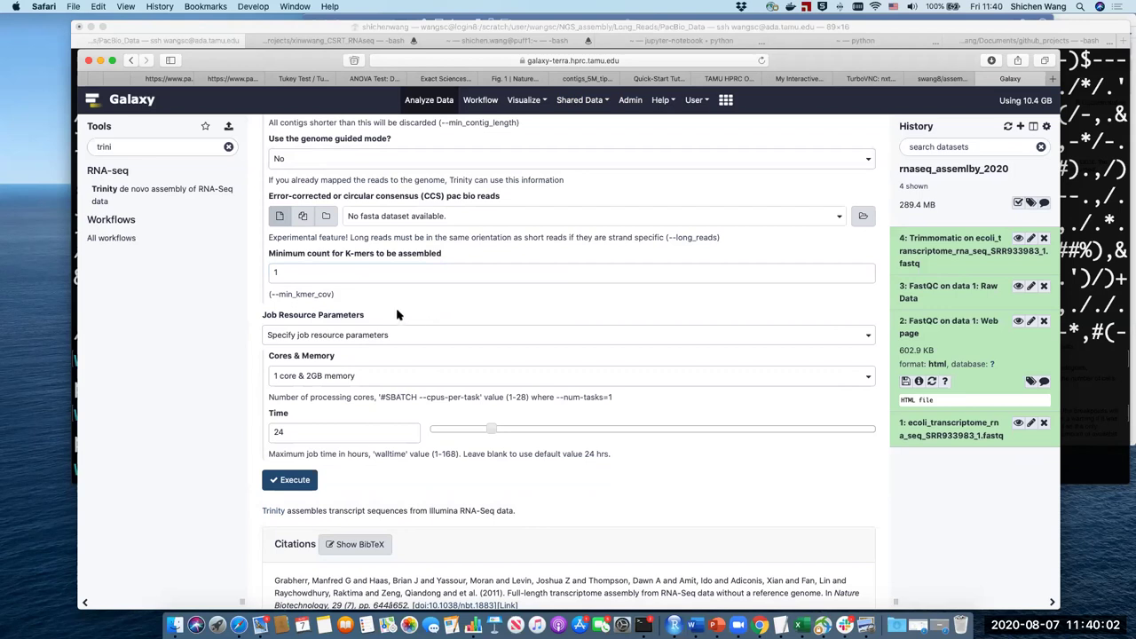
pyautogui.scroll(-1, 403, 315)
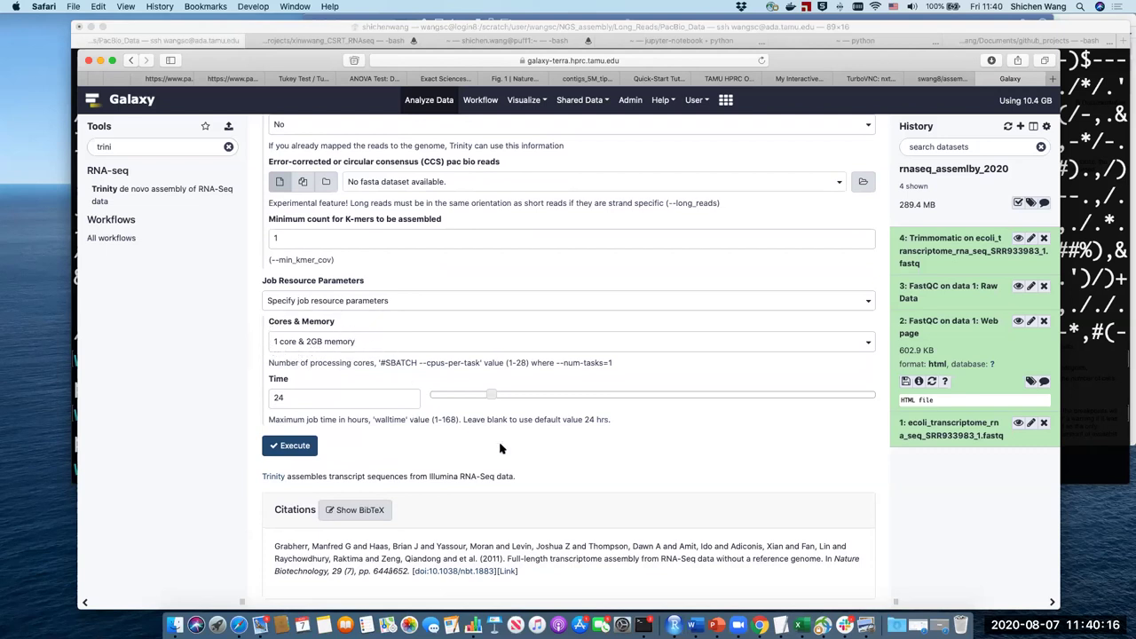
pyautogui.click(447, 346)
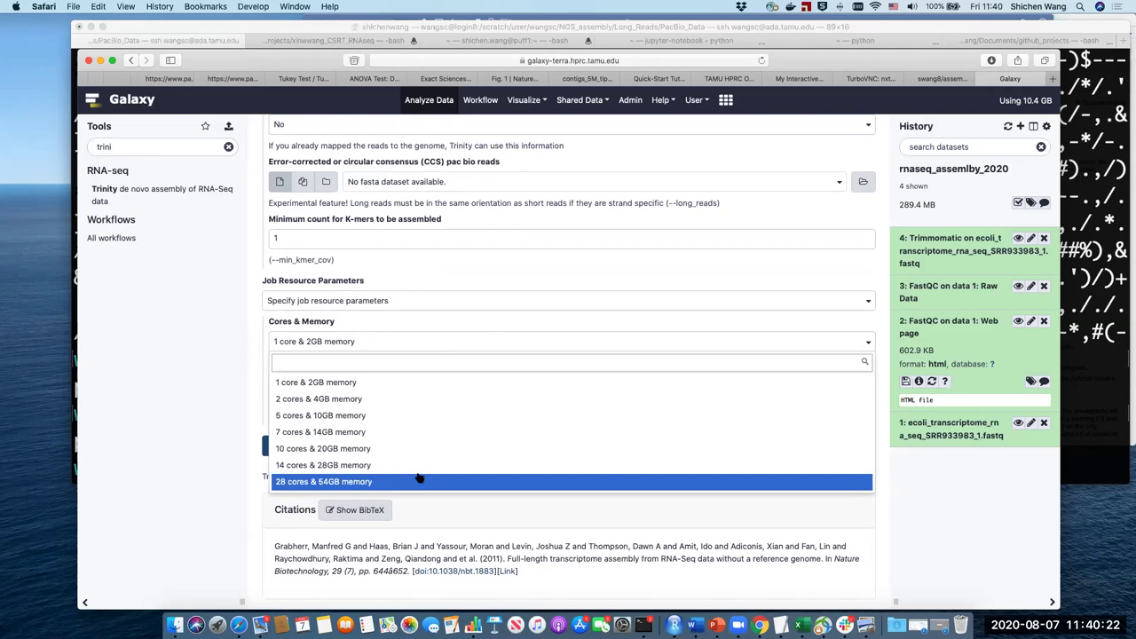
pyautogui.click(228, 372)
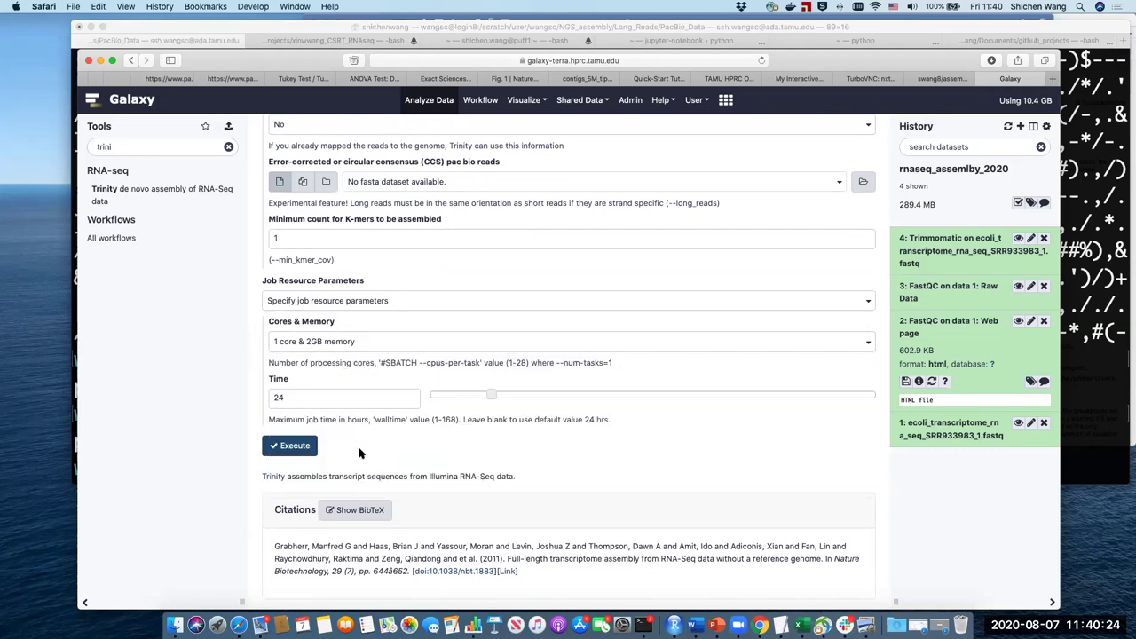
pyautogui.click(298, 446)
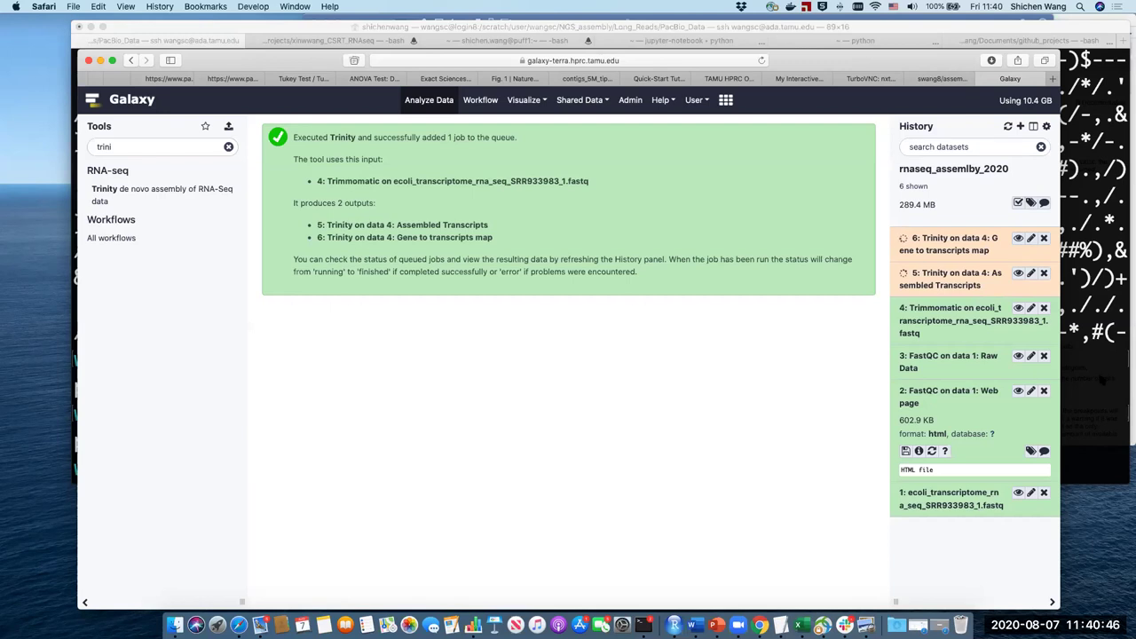
# - Switch to the Terminal, clear the screen and check the cluster job status with bjobs
pyautogui.click(1099, 374)
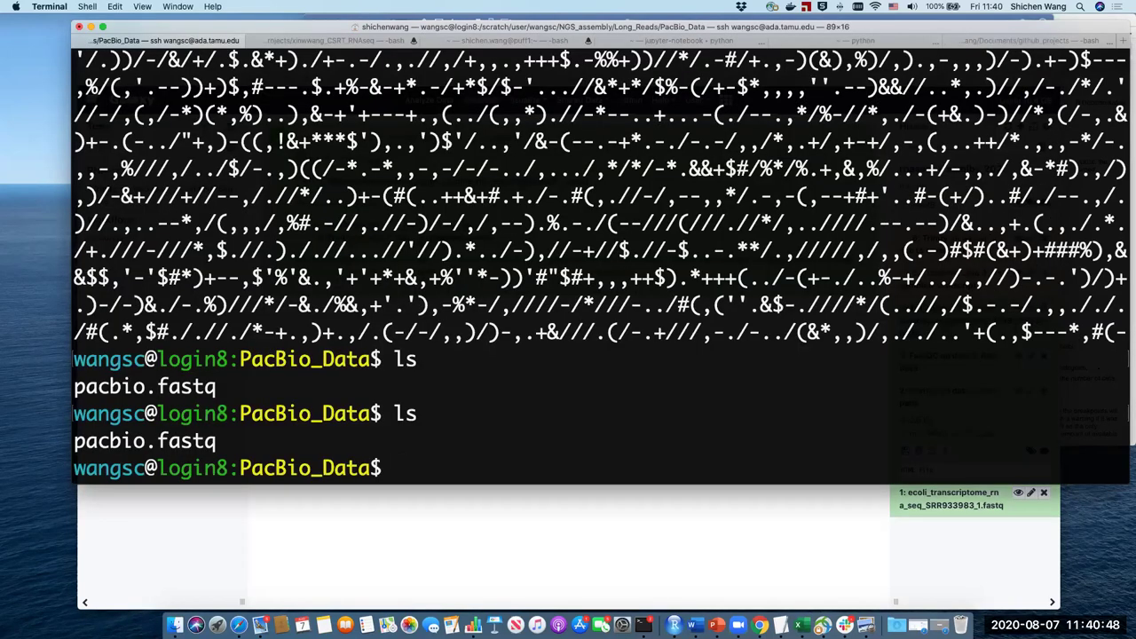
pyautogui.hotkey('ctrl', 'l')
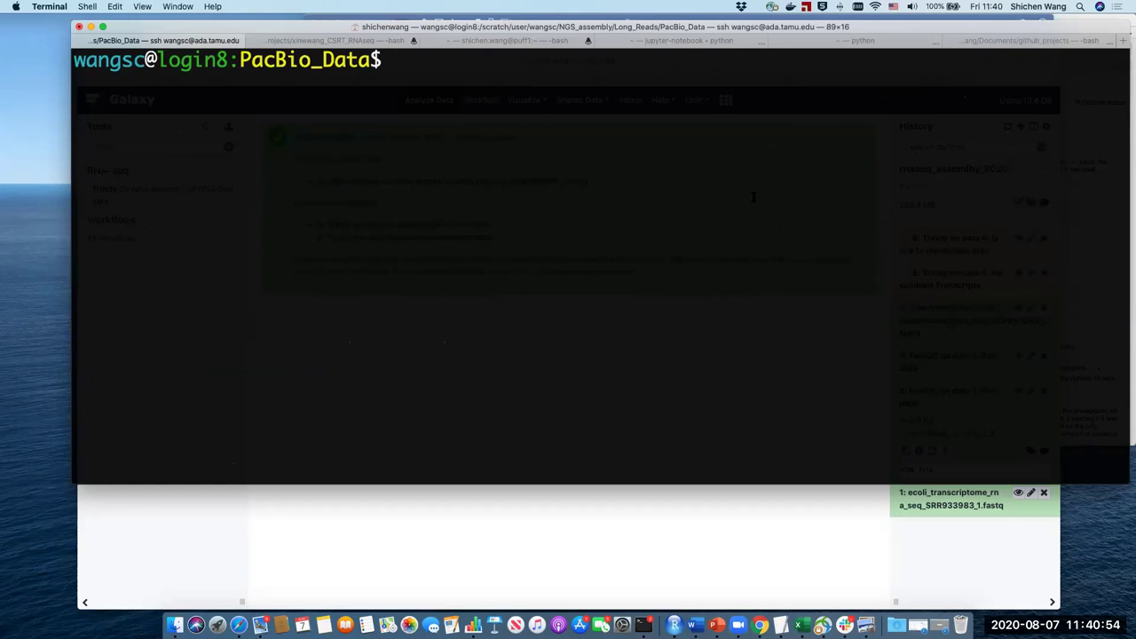
pyautogui.write('bjobs')
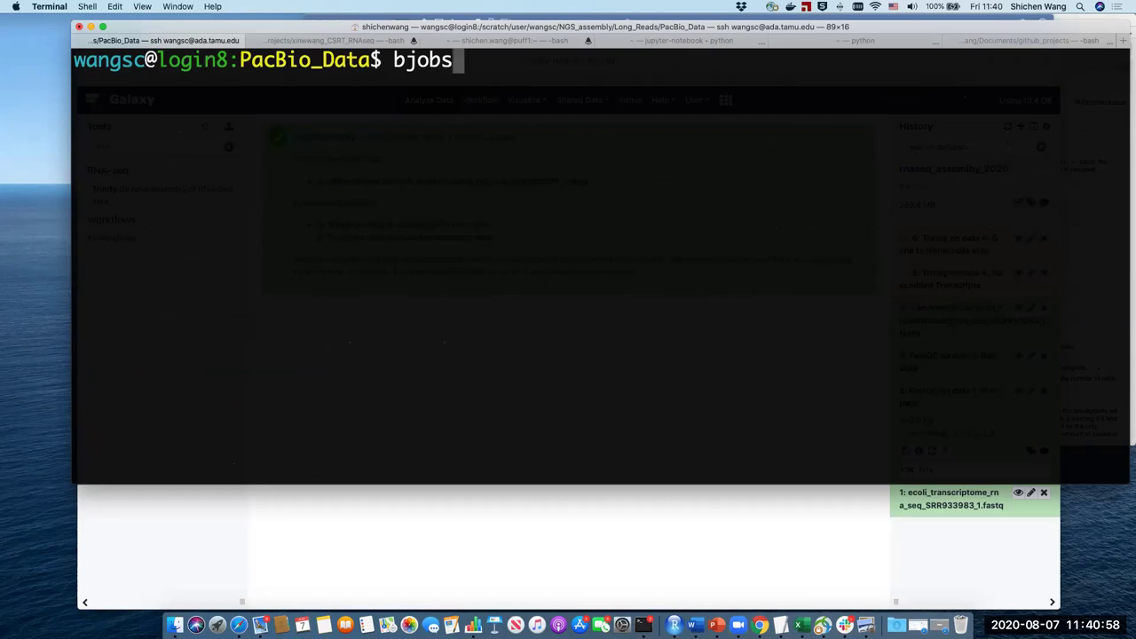
pyautogui.press('Return')
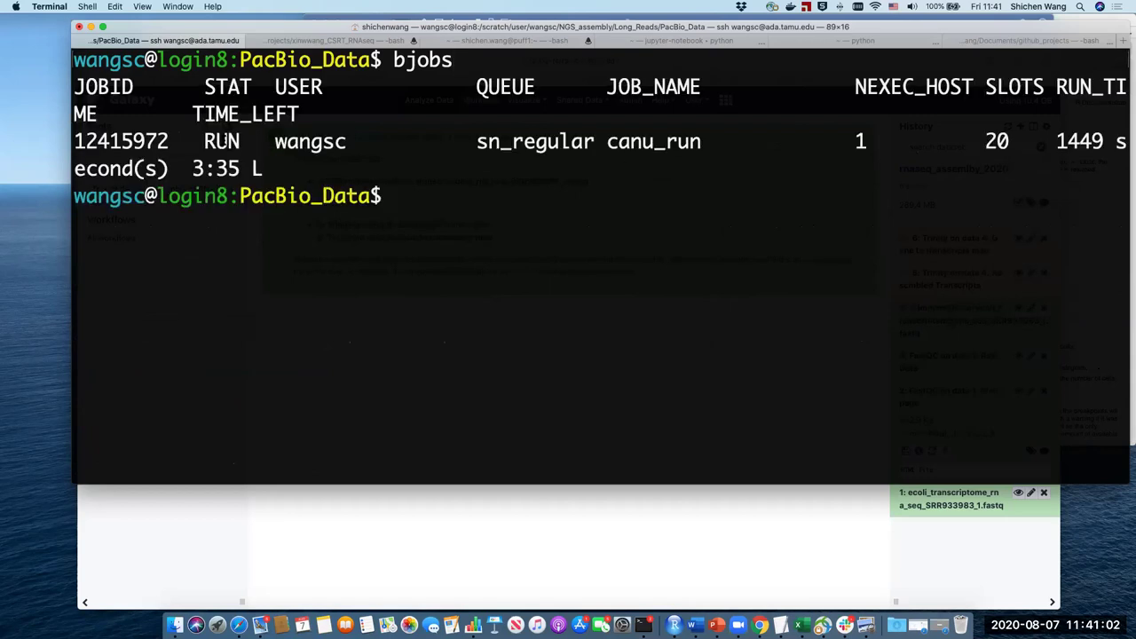
# - Move up to the parent directory of PacBio_Data and list its contents
pyautogui.write('cd ../')
pyautogui.press('Return')
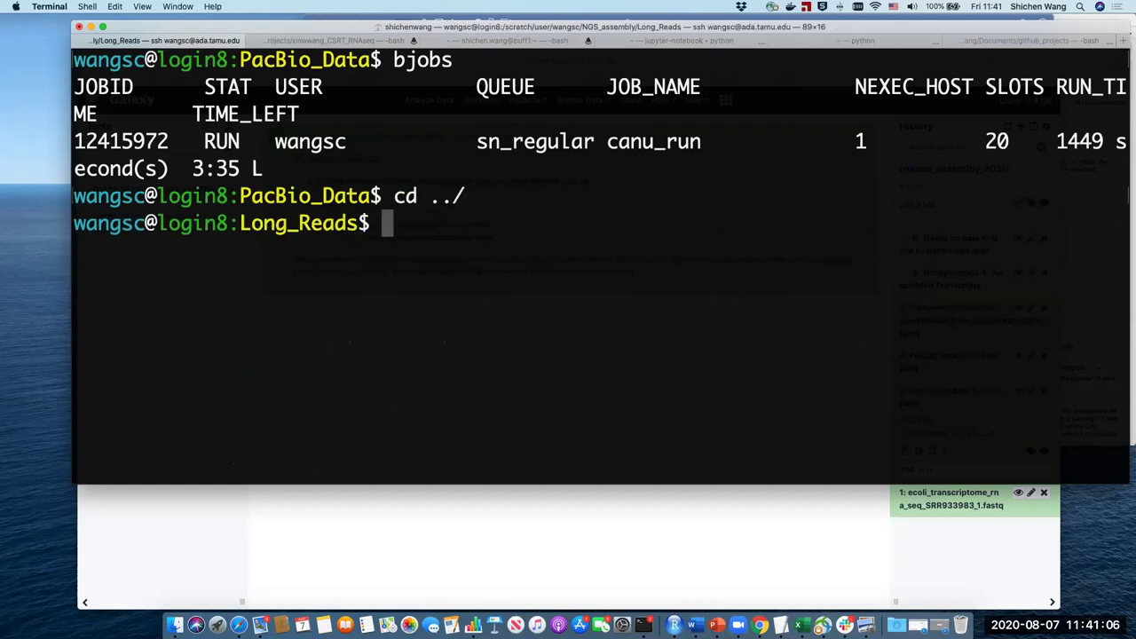
pyautogui.write('ls')
pyautogui.press('Return')
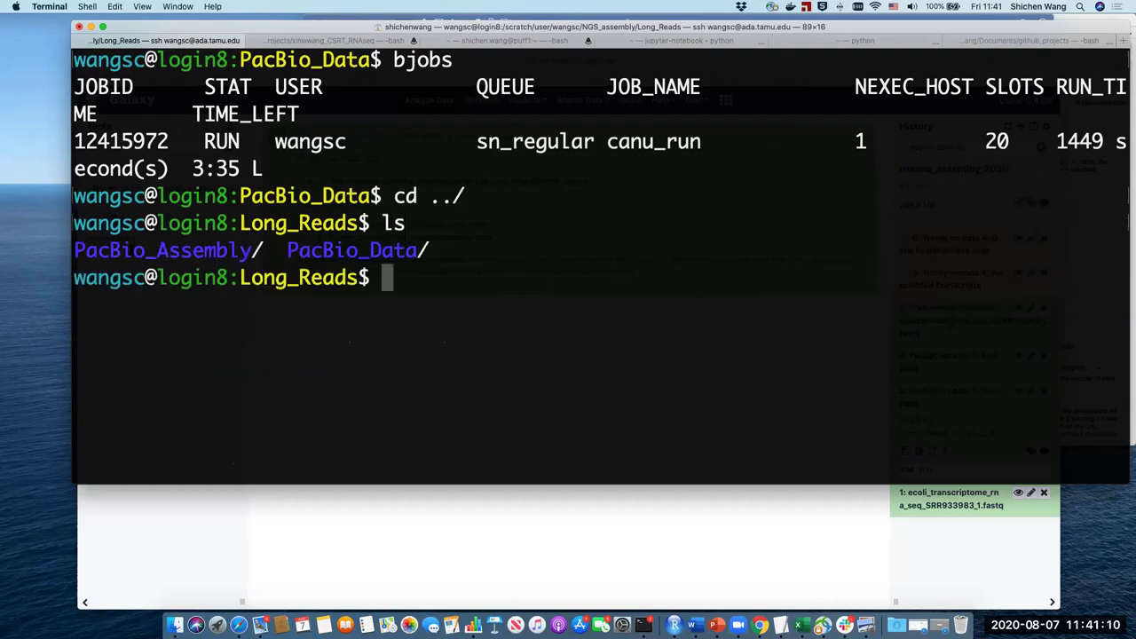
# - Change into the PacBio_Assembly directory and list its files
pyautogui.doubleClick(163, 251)
pyautogui.press('super+c')
pyautogui.write('cd')
pyautogui.press('super+v')
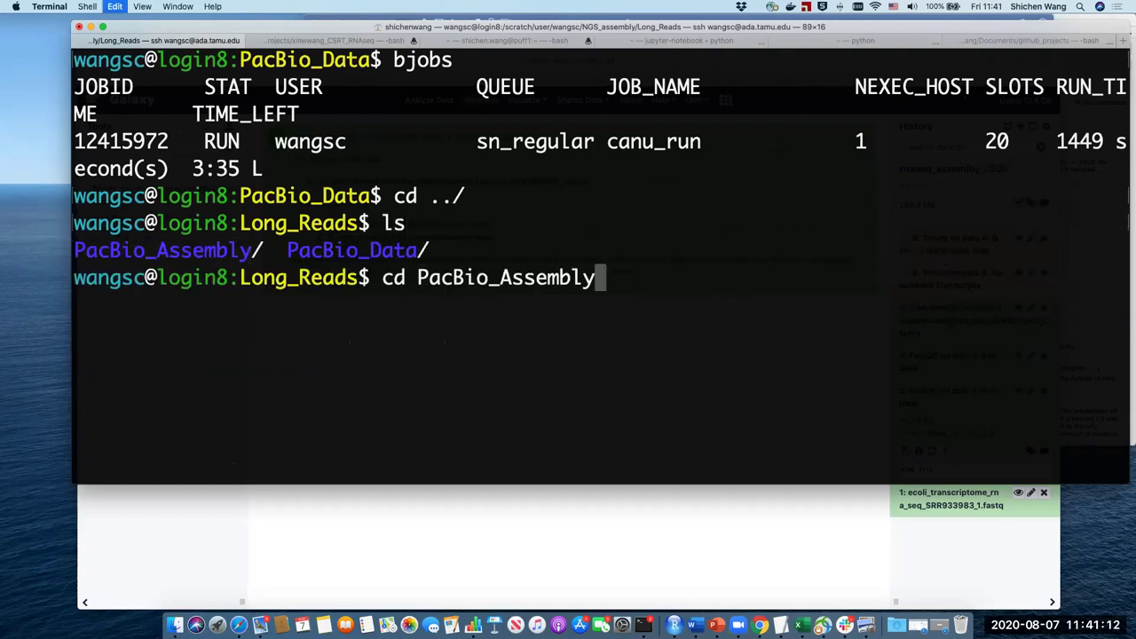
pyautogui.press('Return')
pyautogui.write('ls')
pyautogui.press('Return')
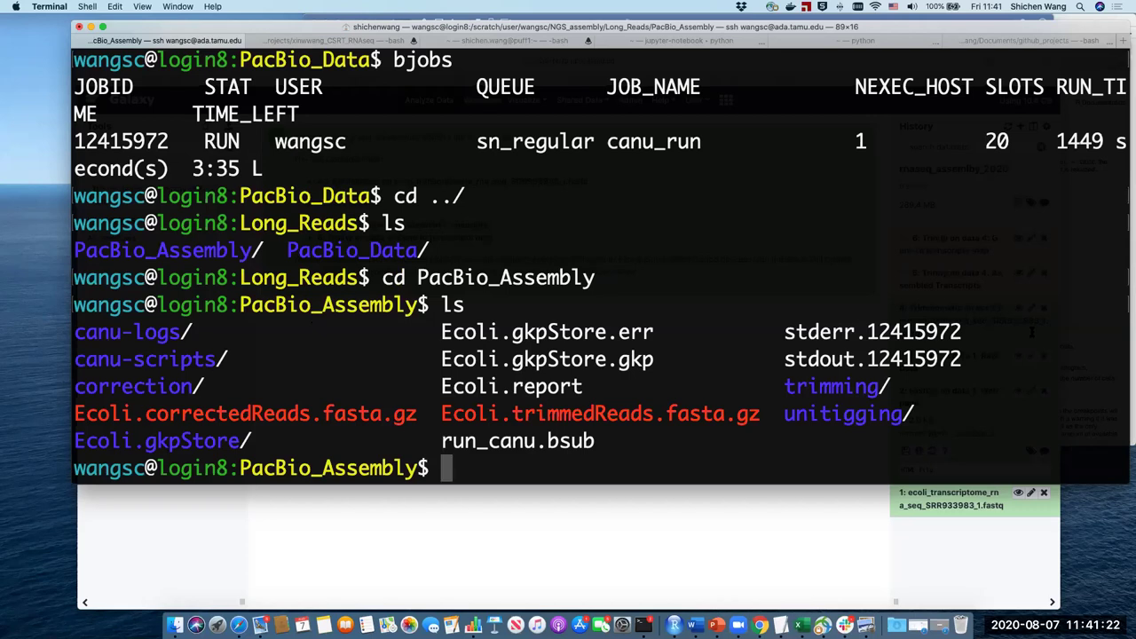
# - Open the error log stderr.12415972 with the more command
pyautogui.write('more')
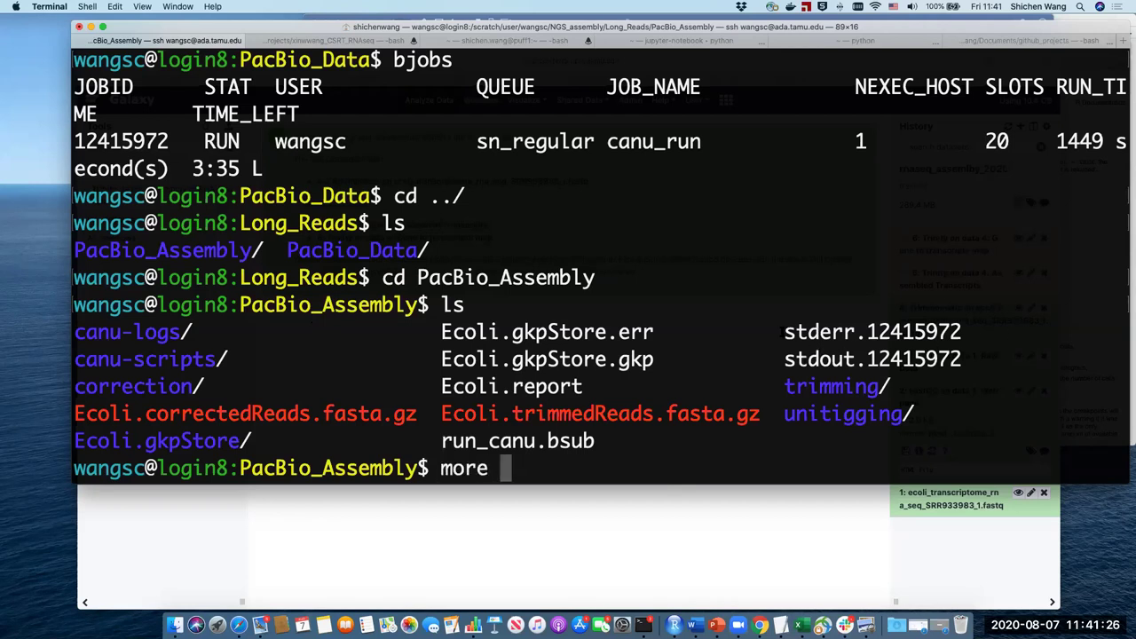
pyautogui.moveTo(783, 331); pyautogui.dragTo(1004, 332)
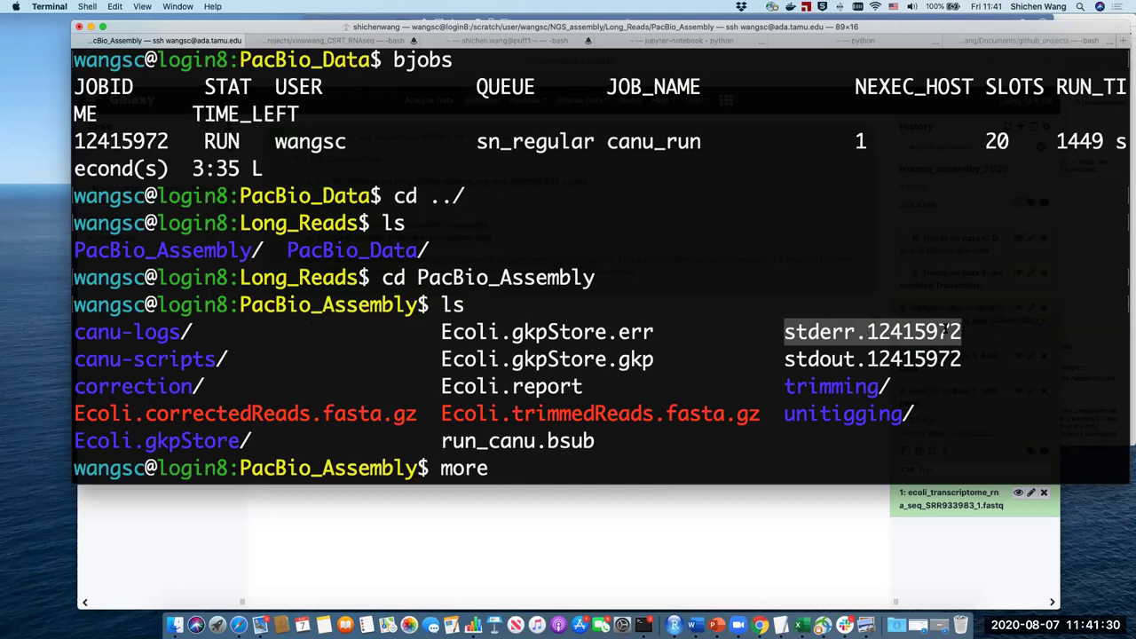
pyautogui.write('stderr.12415972')
pyautogui.press('Return')
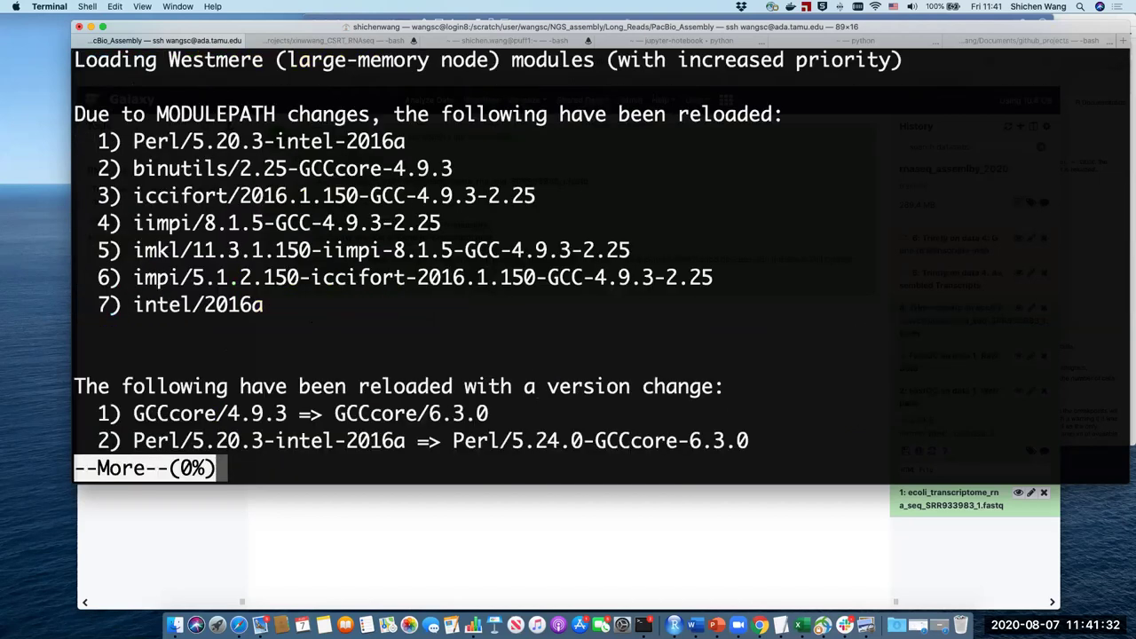
# - Page through the Canu error log to its end, examining the correction, trimming and assembly stages and marking the last consensus command
pyautogui.press('space')
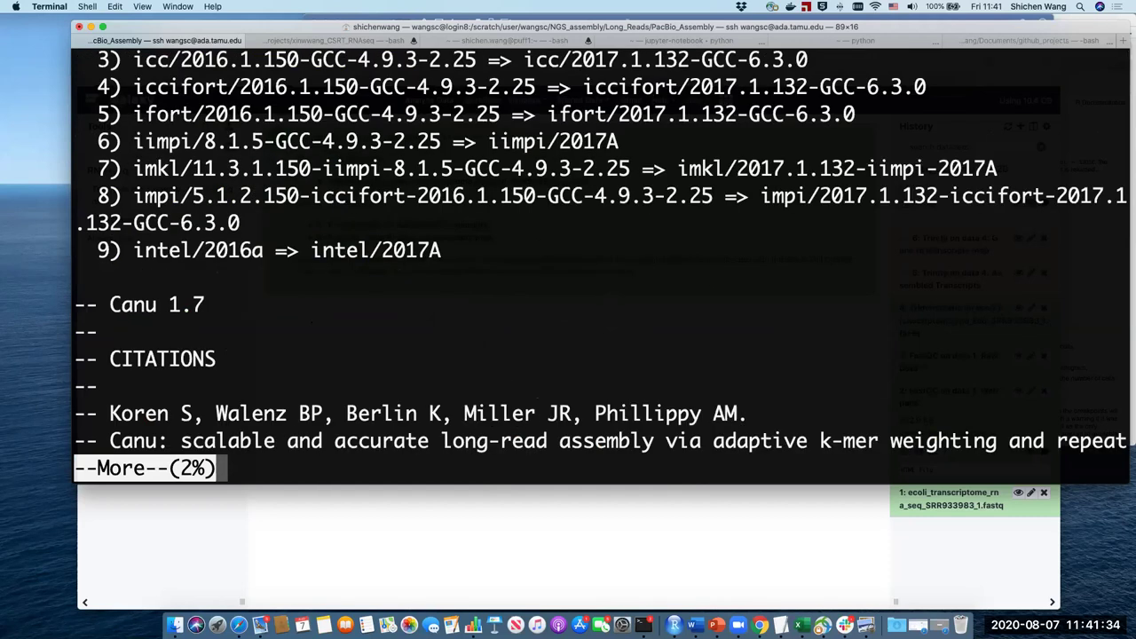
pyautogui.press('space')
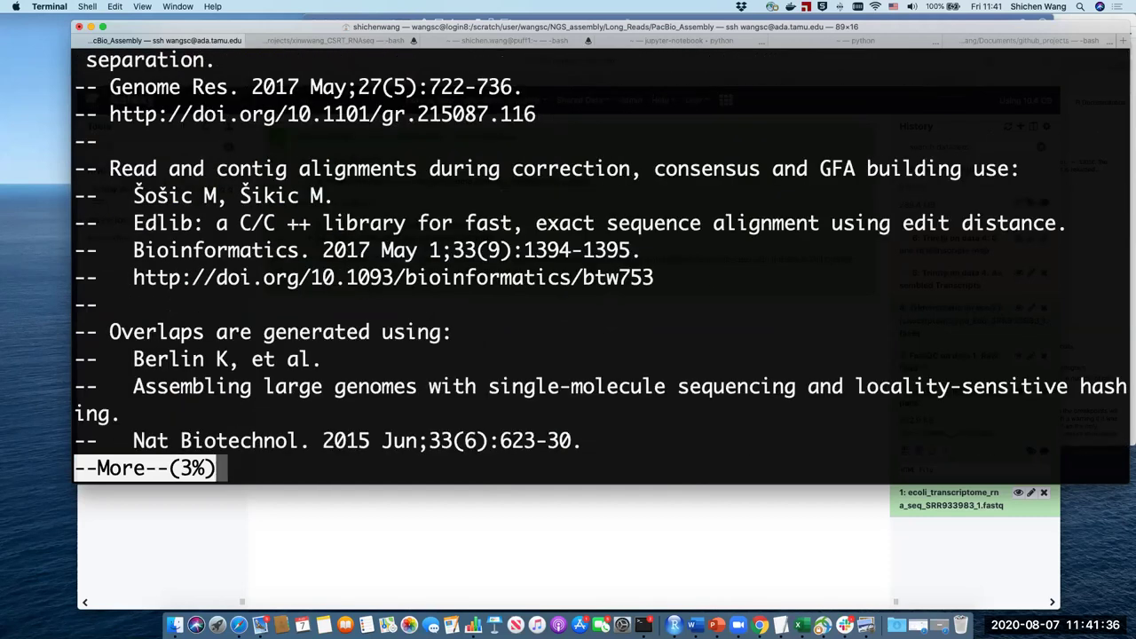
pyautogui.press('space')
pyautogui.press('space')
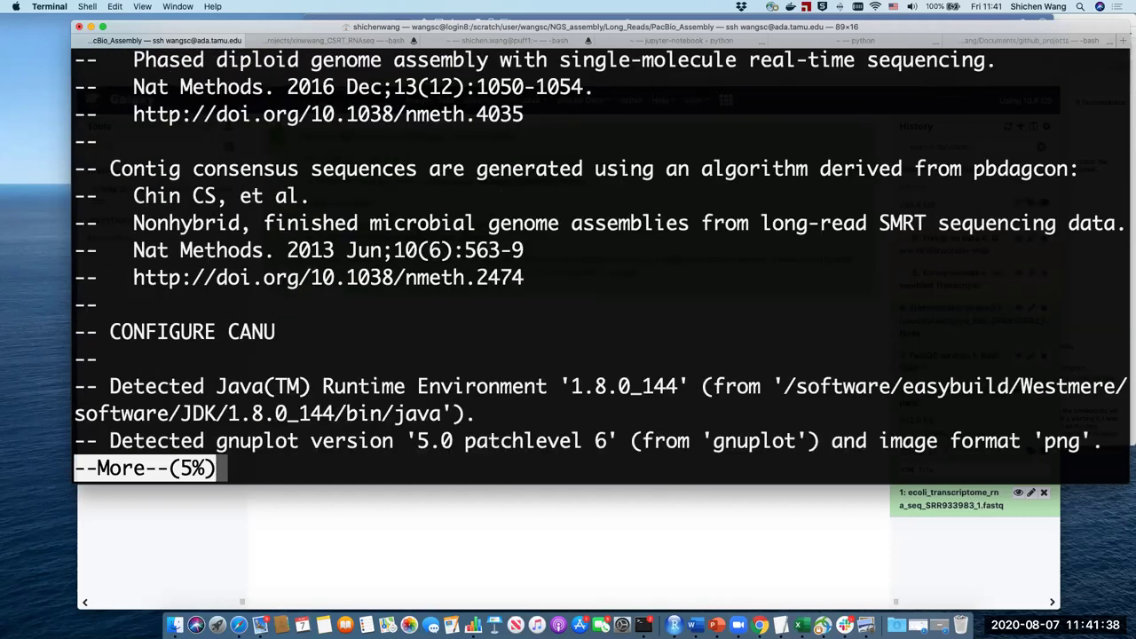
pyautogui.press('space')
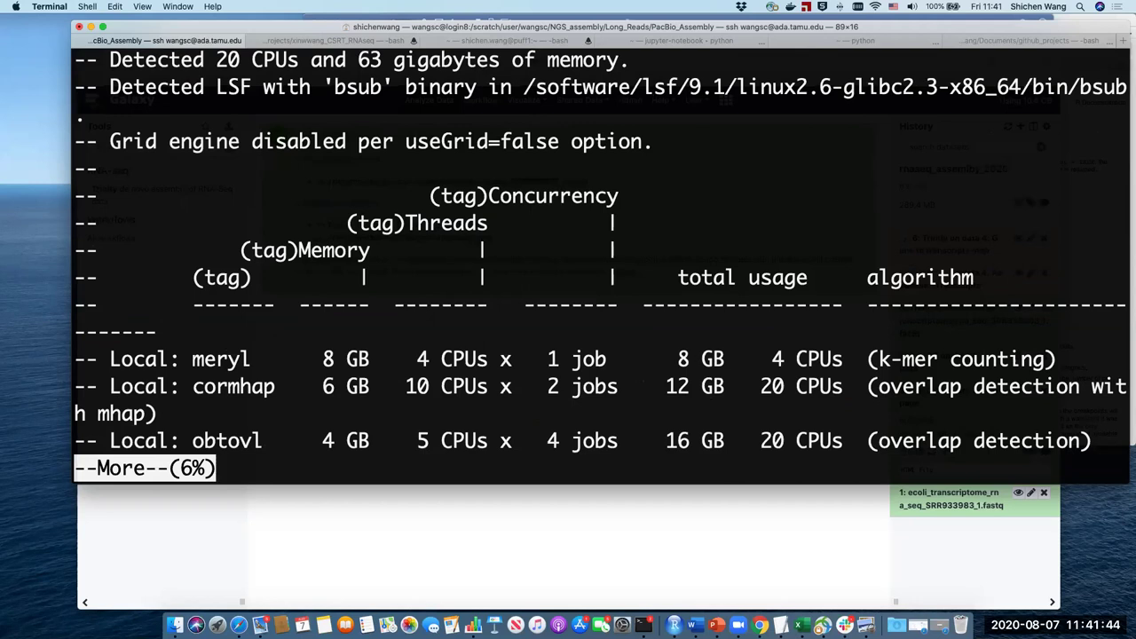
pyautogui.press('space')
pyautogui.press('space')
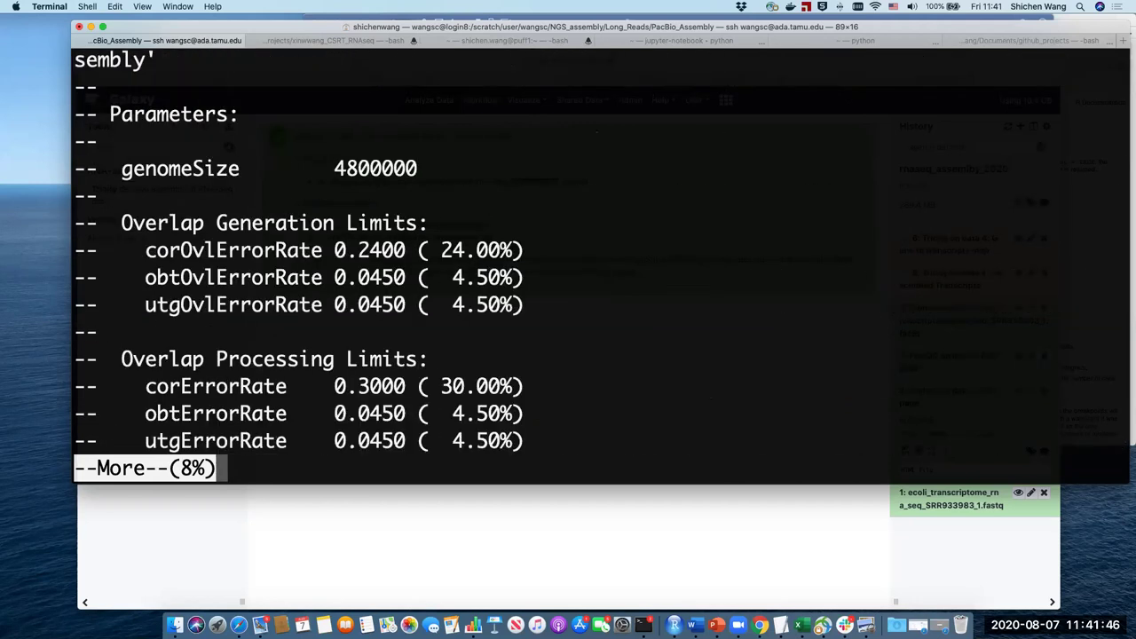
pyautogui.press('space')
pyautogui.press('space')
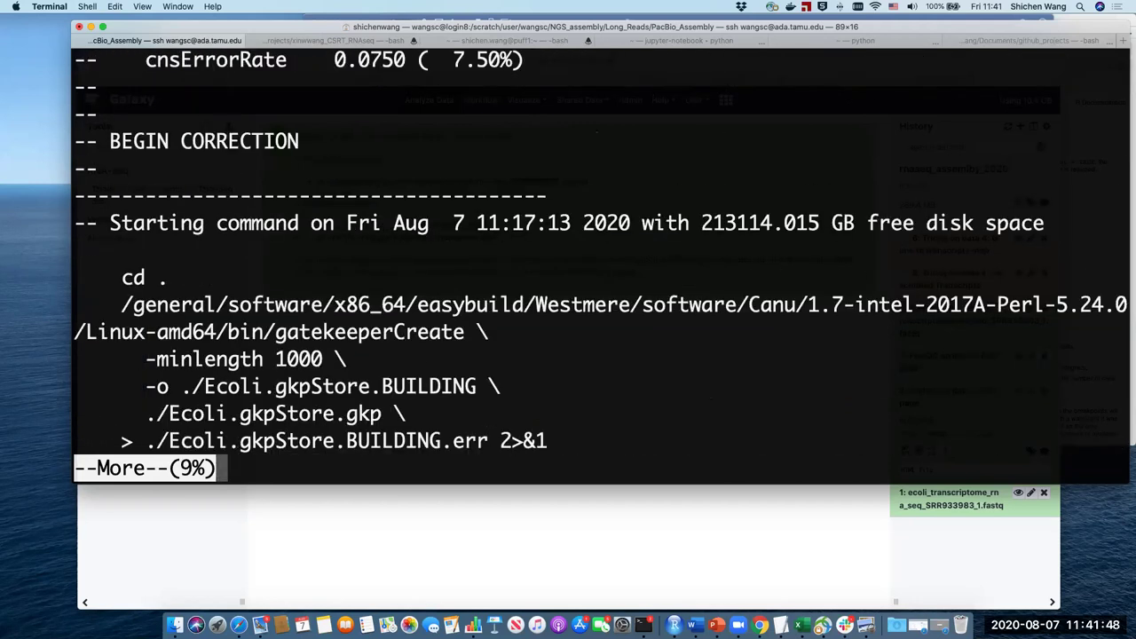
pyautogui.press('space')
pyautogui.press('space')
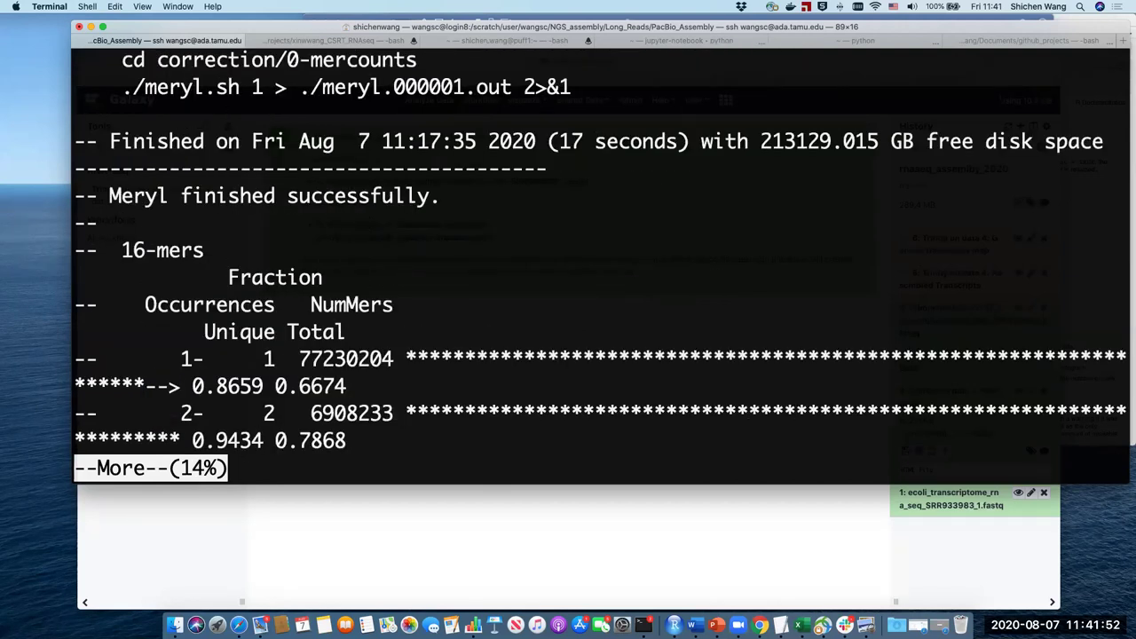
pyautogui.press('space')
pyautogui.press('space')
pyautogui.press('space')
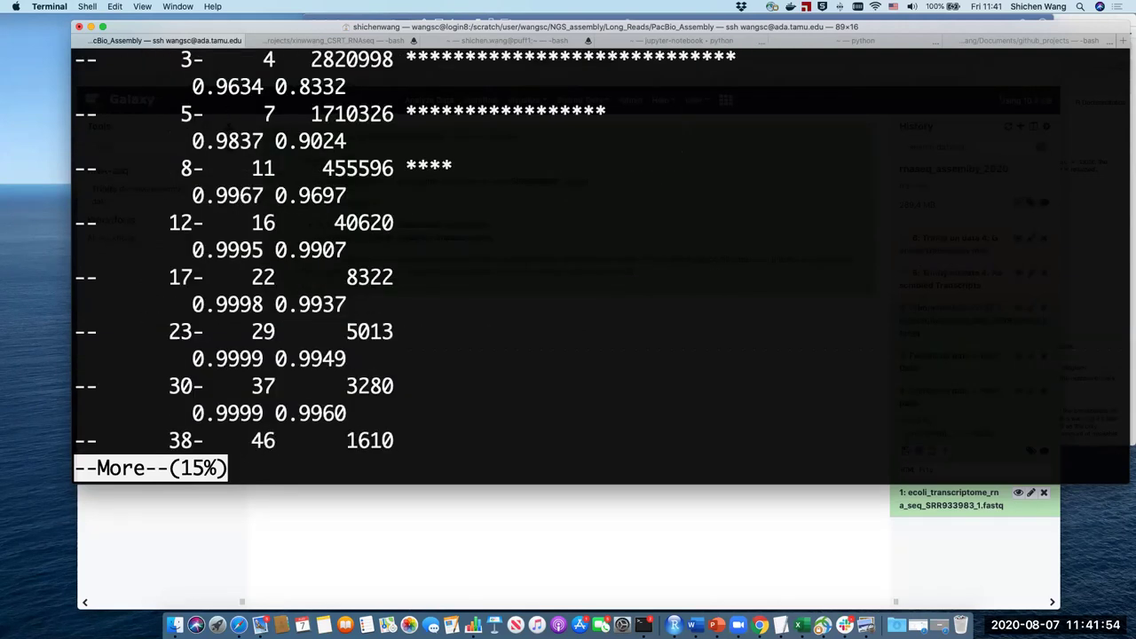
pyautogui.press('space')
pyautogui.press('space')
pyautogui.press('space')
pyautogui.press('space')
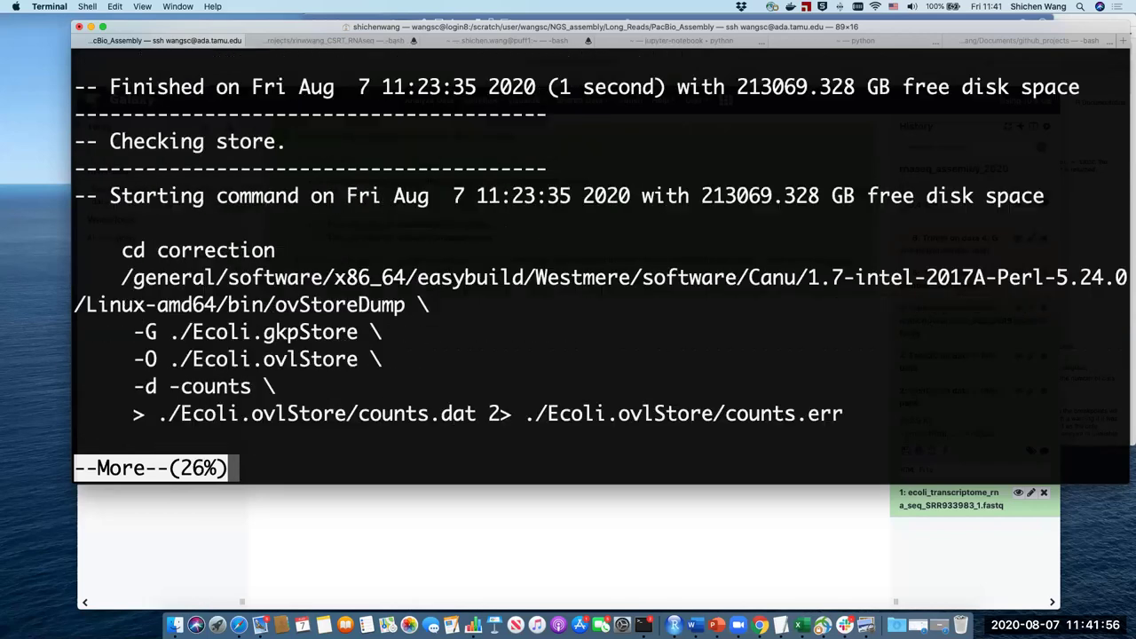
pyautogui.press('space')
pyautogui.press('space')
pyautogui.press('space')
pyautogui.press('space')
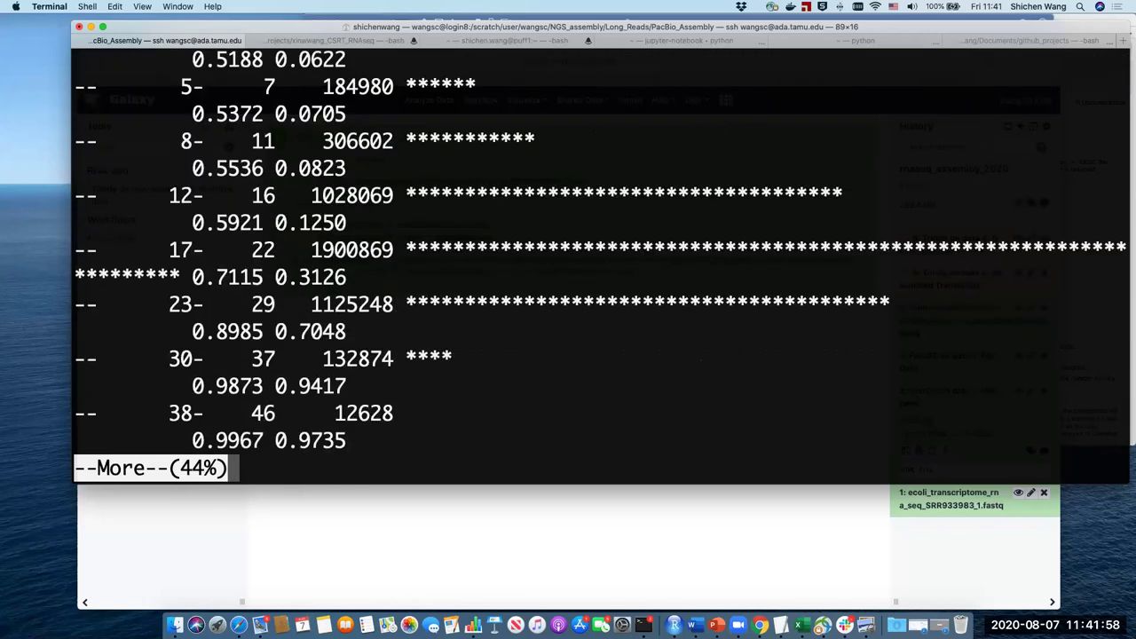
pyautogui.press('space')
pyautogui.press('space')
pyautogui.press('space')
pyautogui.press('space')
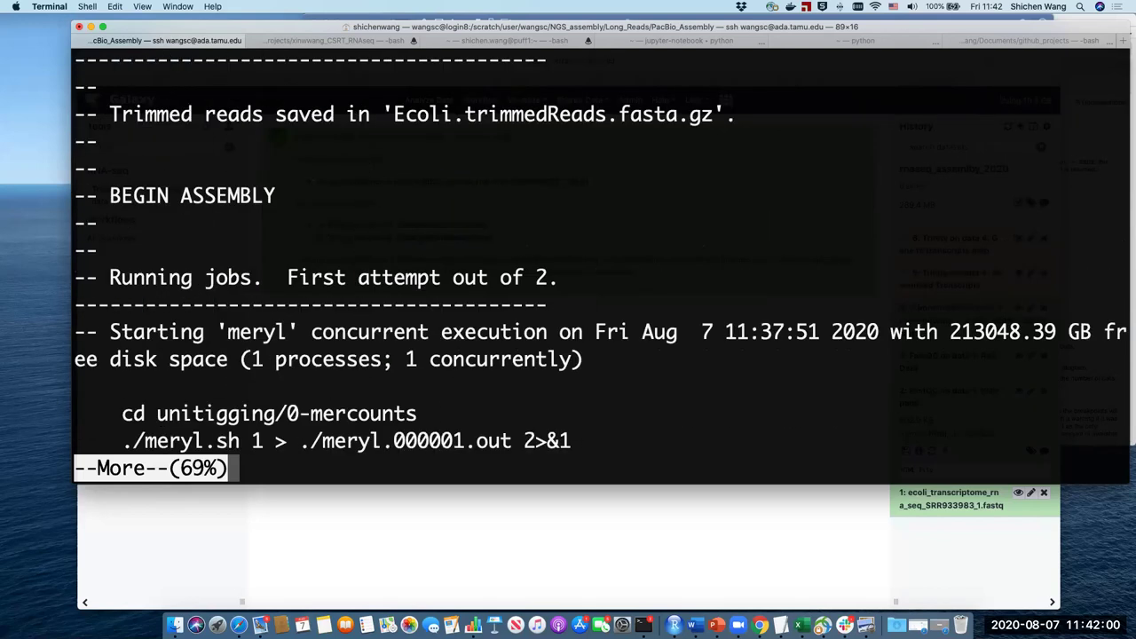
pyautogui.press('space')
pyautogui.press('space')
pyautogui.press('space')
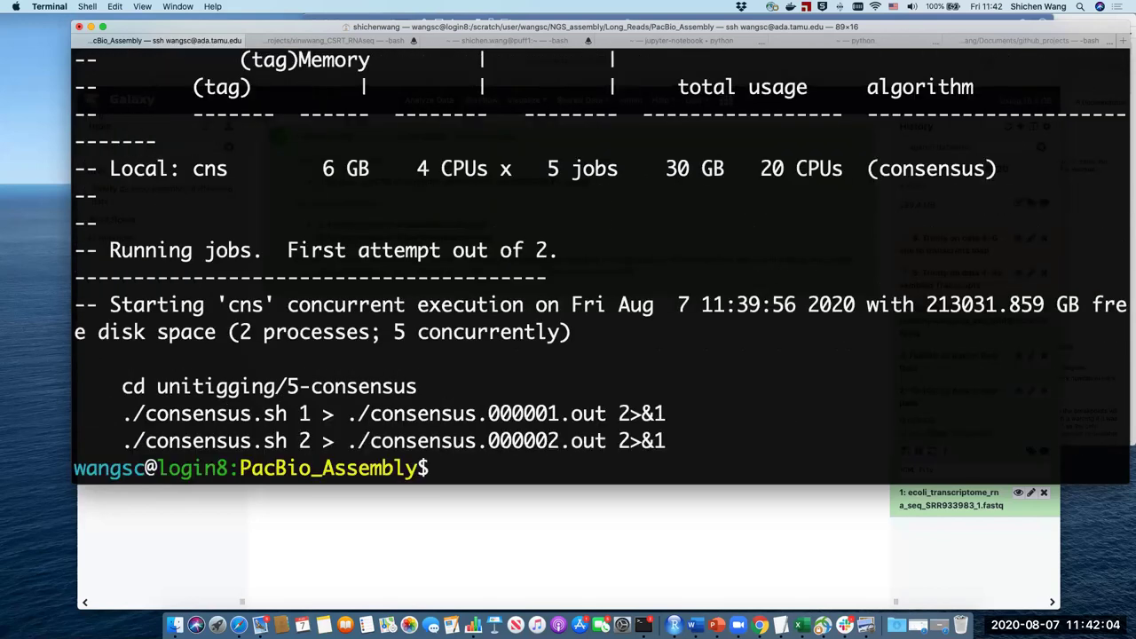
pyautogui.moveTo(287, 386); pyautogui.dragTo(417, 386)
pyautogui.click(417, 386)
# - List the contents of the PacBio_Assembly directory and of its canu-scripts and unitigging subdirectories
pyautogui.write('ls')
pyautogui.press('Return')
pyautogui.write('ls')
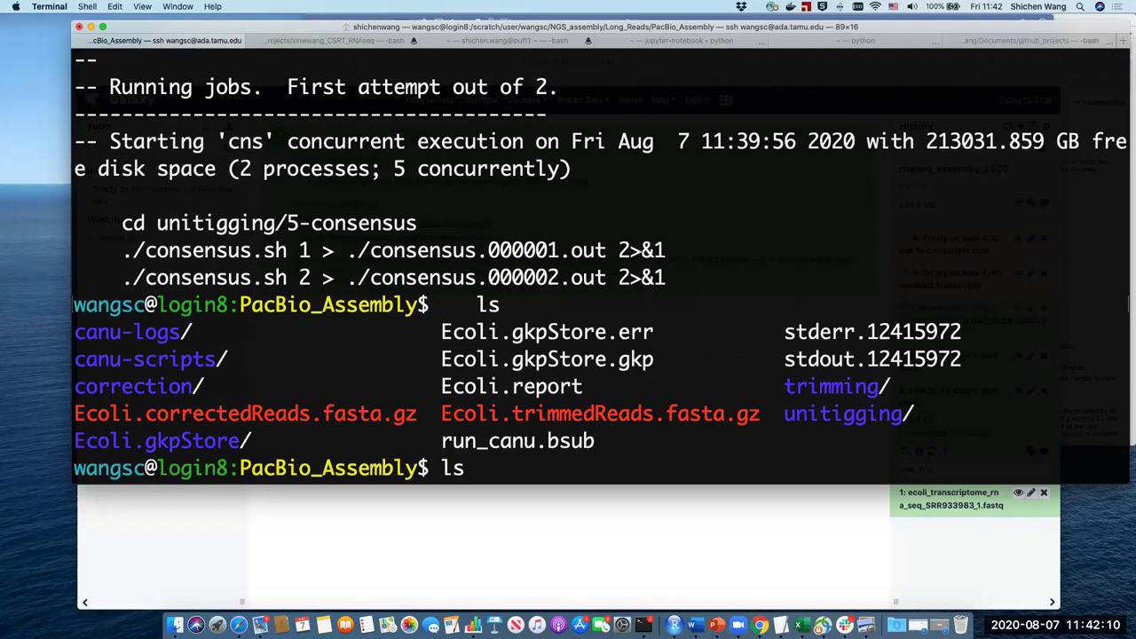
pyautogui.write(' canu-scripts/')
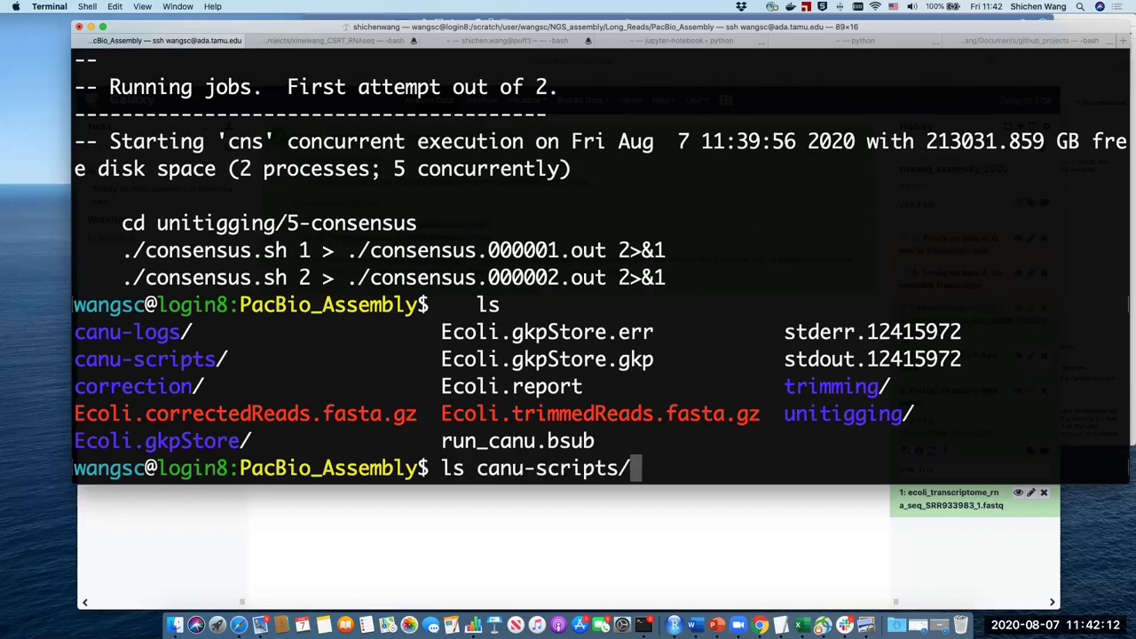
pyautogui.press('Return')
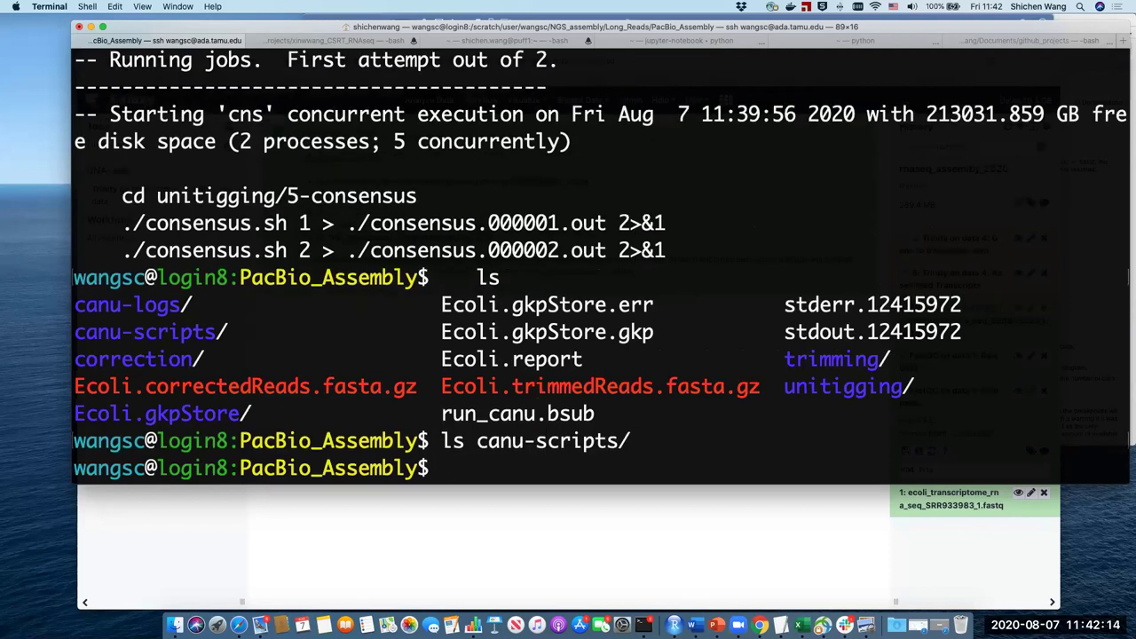
pyautogui.write('ls unitigging/')
pyautogui.press('Return')
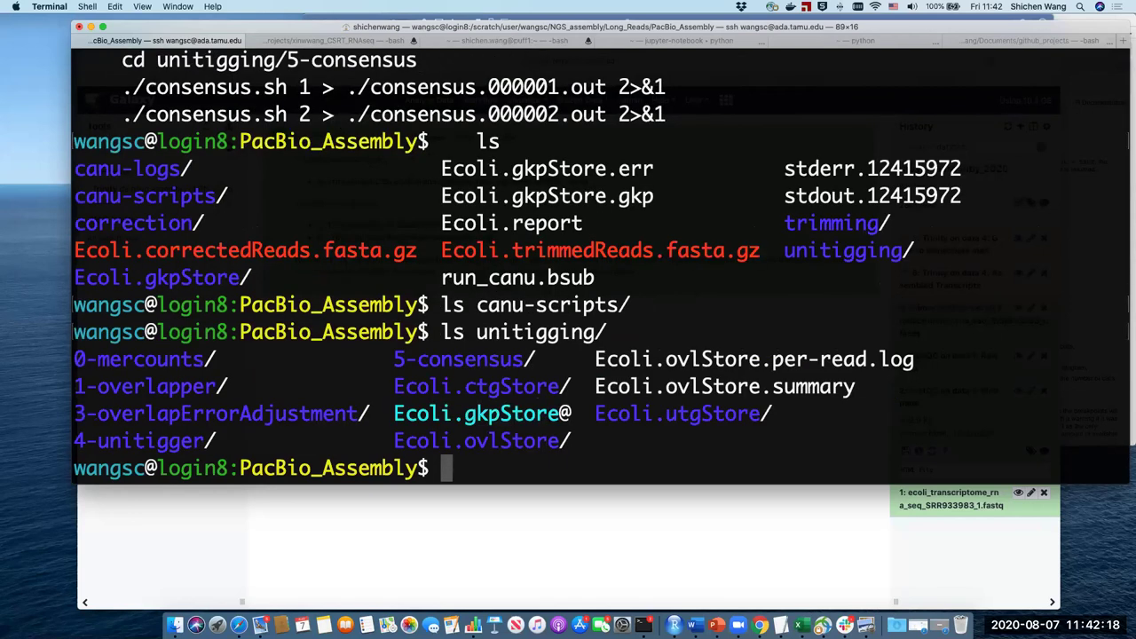
pyautogui.write('ls')
pyautogui.press('Return')
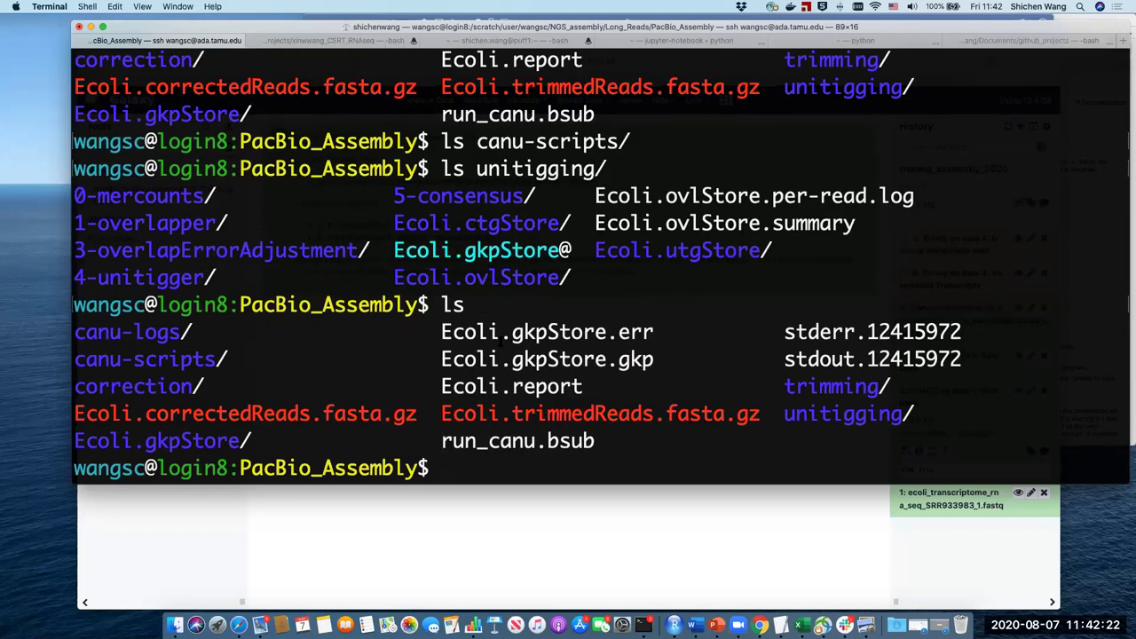
# - Check the cluster job status with bjobs, and list the PacBio_Assembly files again on a cleared screen
pyautogui.write('bjobs')
pyautogui.press('Return')
pyautogui.write('clear')
pyautogui.press('Return')
pyautogui.write('ls')
pyautogui.press('Return')
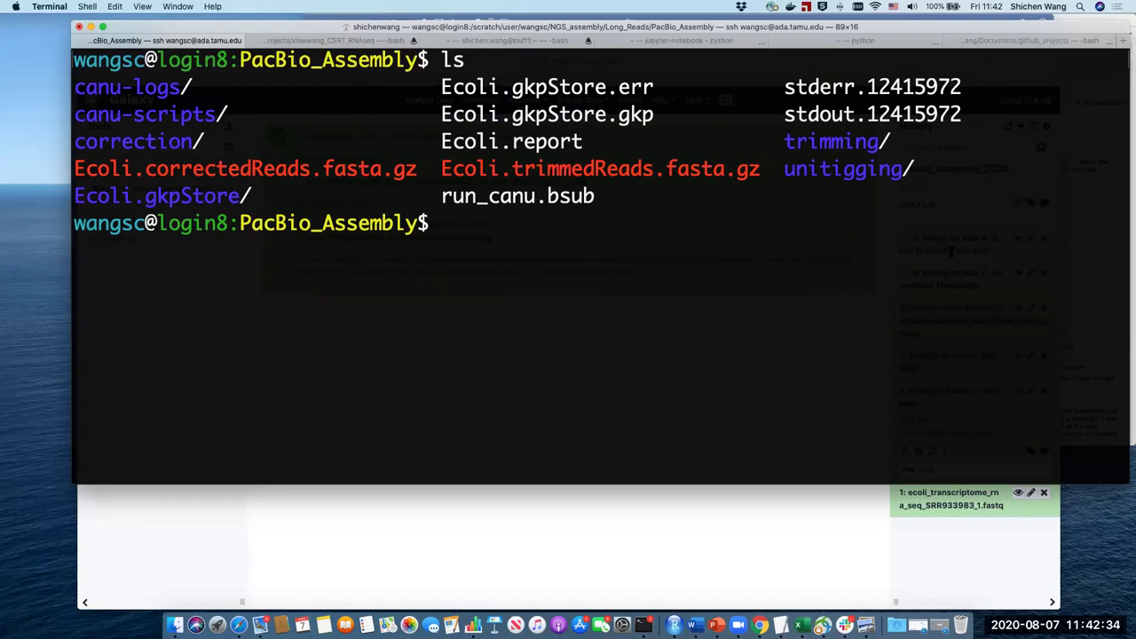
# - Show the end of stdout.12415972 with tail, mark its date and start lines, and list the directory's files again
pyautogui.write('tail stdo')
pyautogui.press('Tab')
pyautogui.press('Return')
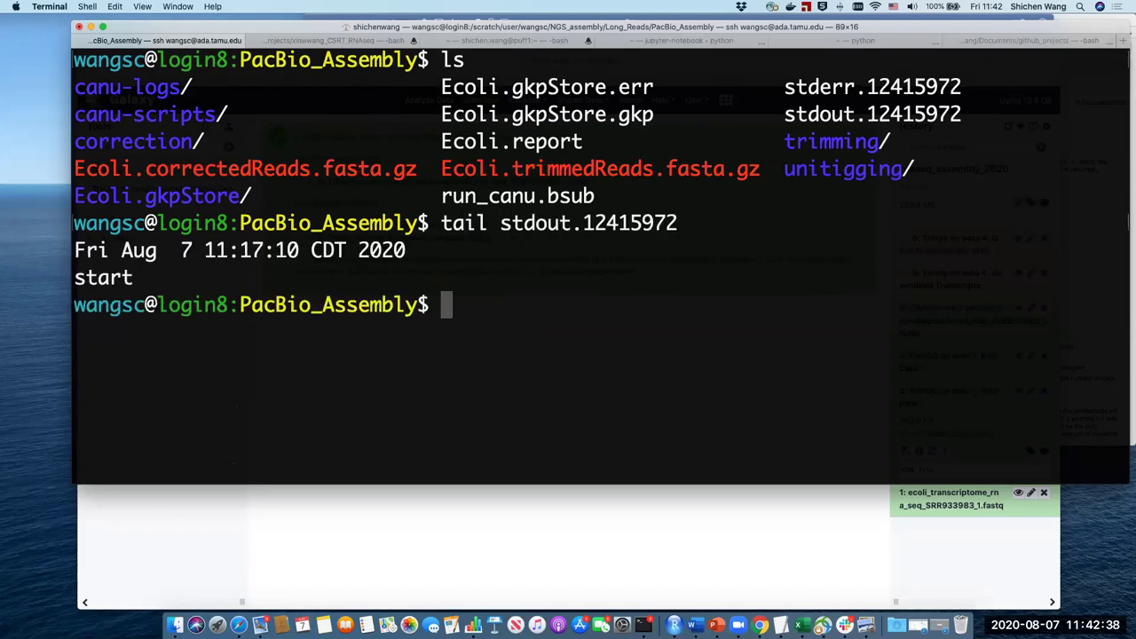
pyautogui.moveTo(500, 223); pyautogui.dragTo(677, 223)
pyautogui.doubleClick(618, 222)
pyautogui.moveTo(76, 250); pyautogui.dragTo(434, 248)
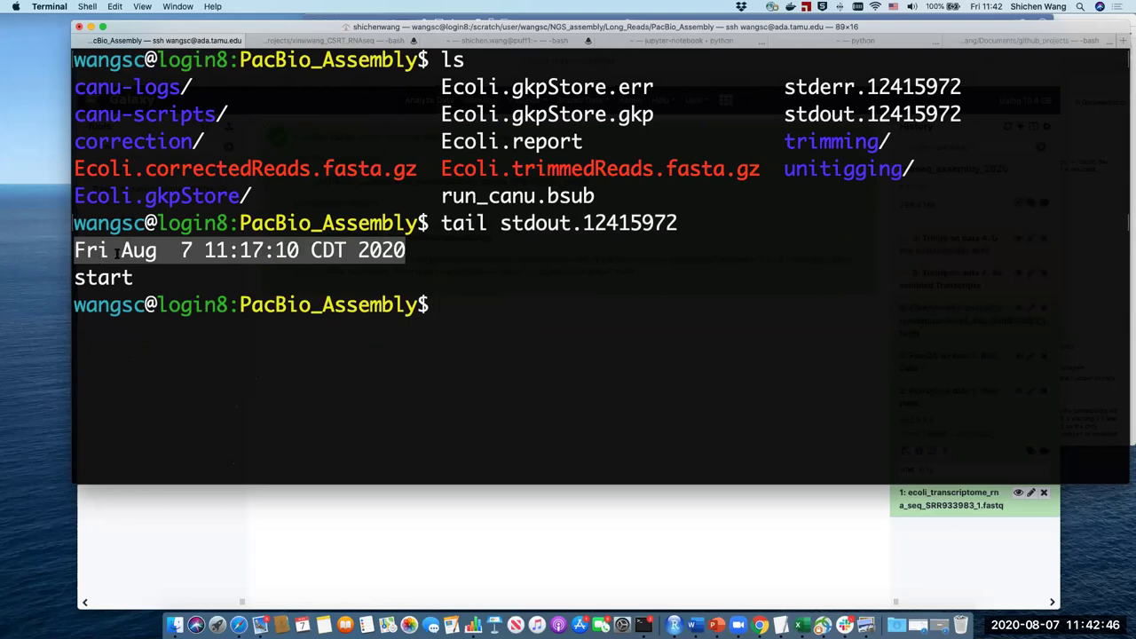
pyautogui.doubleClick(104, 278)
pyautogui.click(133, 277)
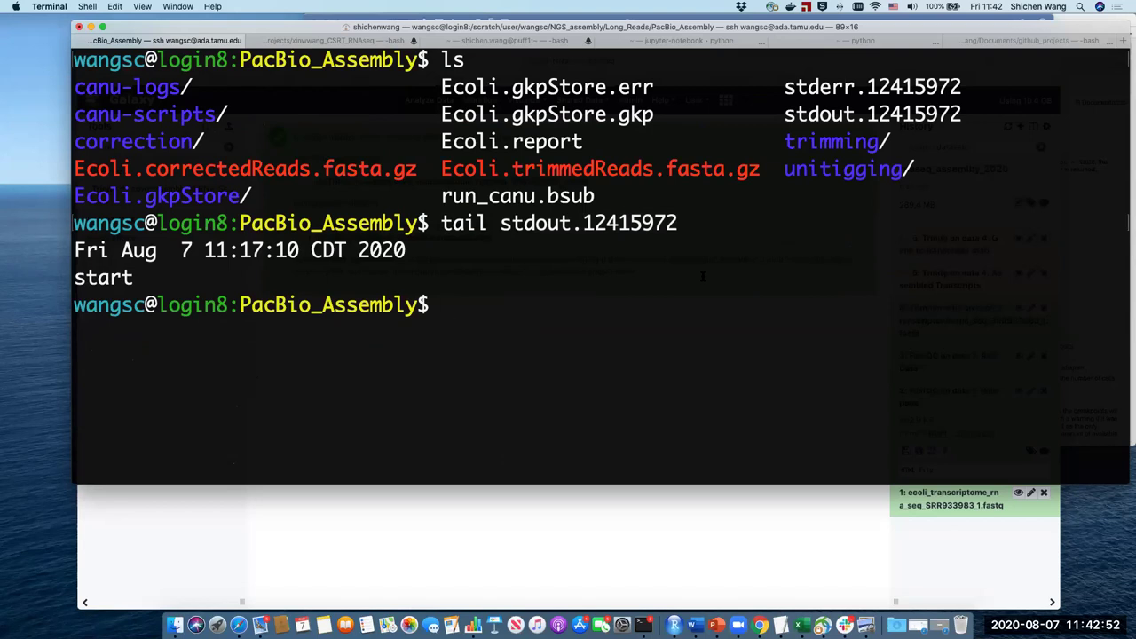
pyautogui.write('ls')
pyautogui.press('Return')
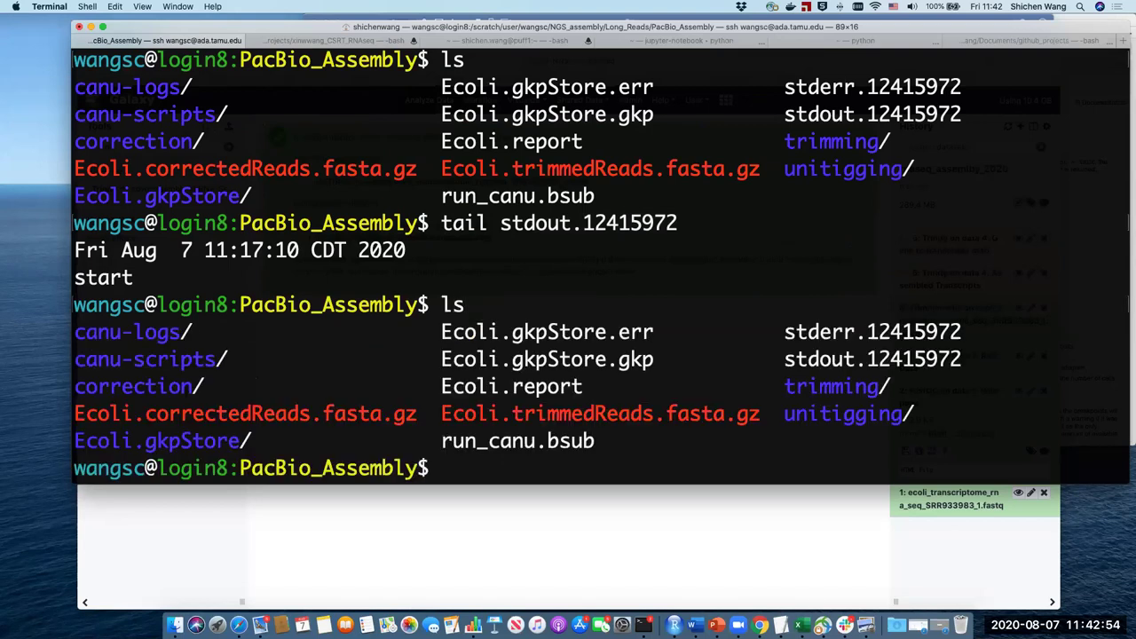
# - Switch to Galaxy in Safari to check the running Trinity datasets, and return to the Terminal
pyautogui.click(755, 570)
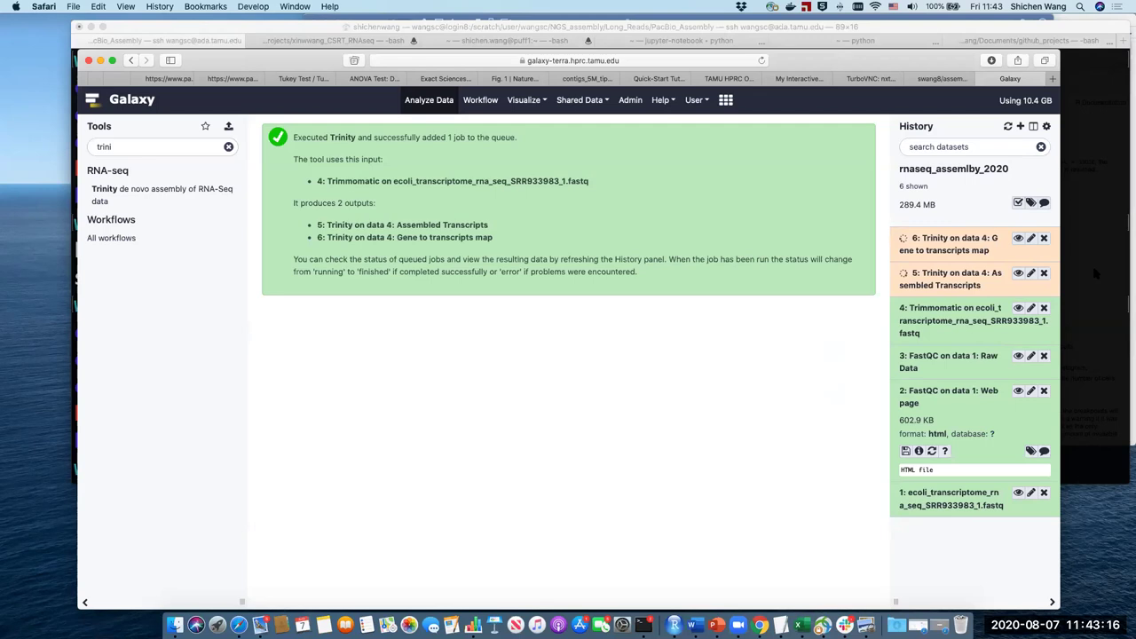
pyautogui.click(1096, 271)
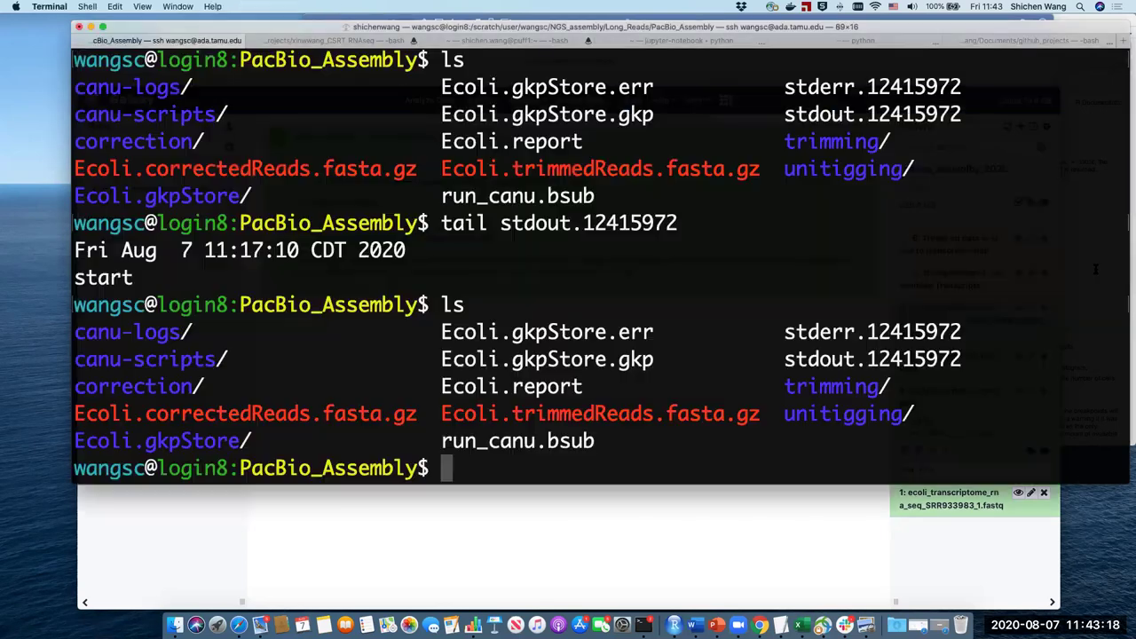
pyautogui.click(737, 498)
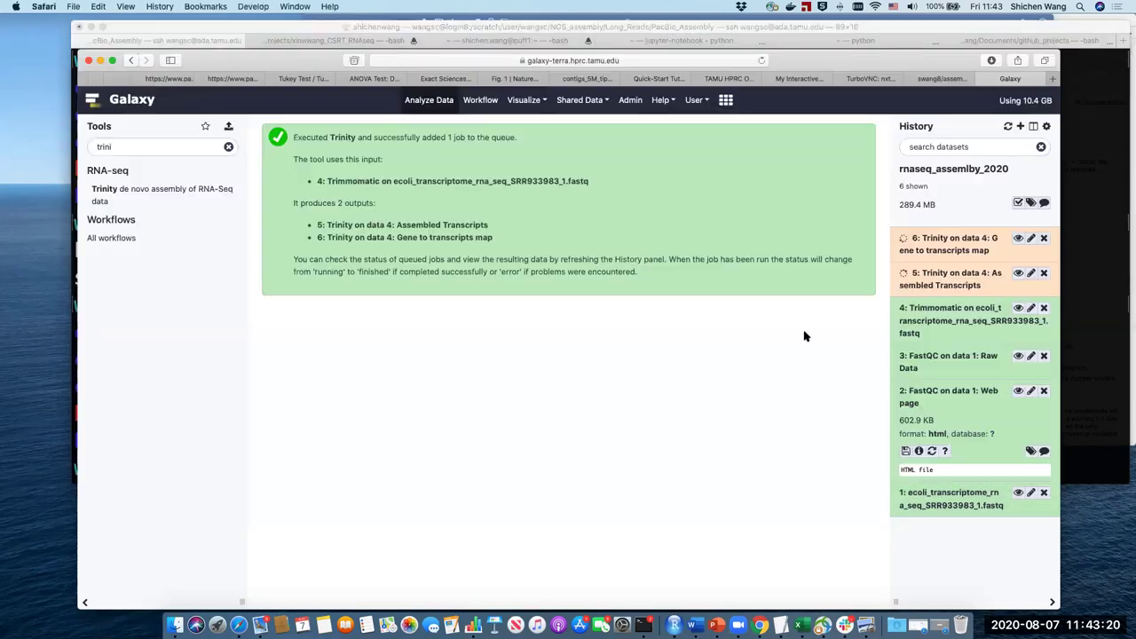
pyautogui.click(1091, 271)
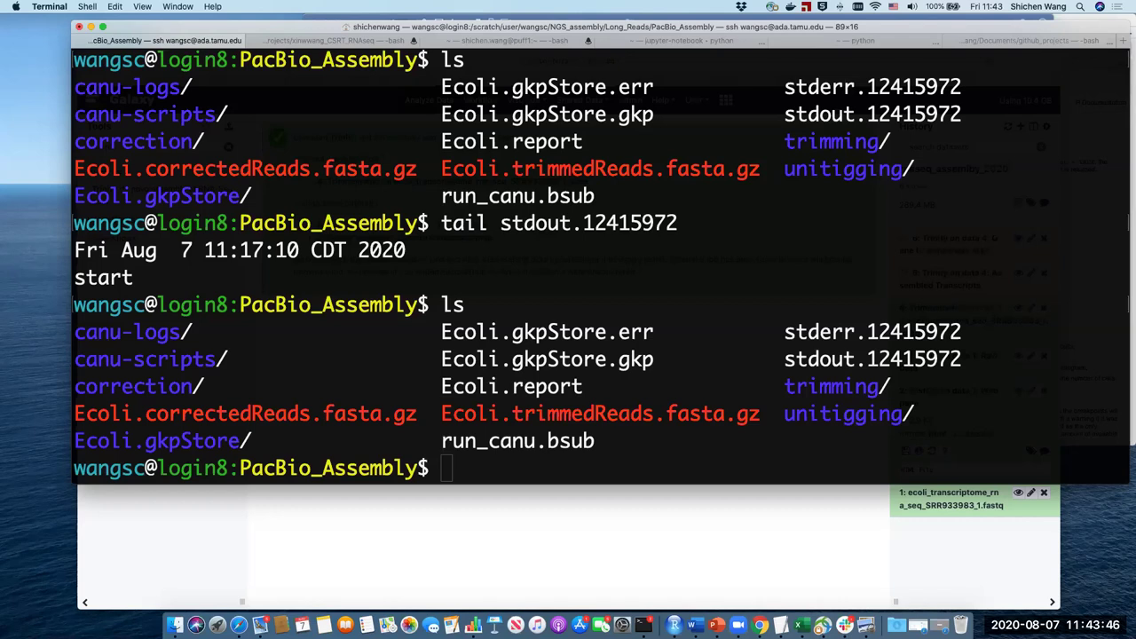
# - Switch to Galaxy in Safari, open the saved histories and make Ecoli_trinity the current history
pyautogui.click(848, 527)
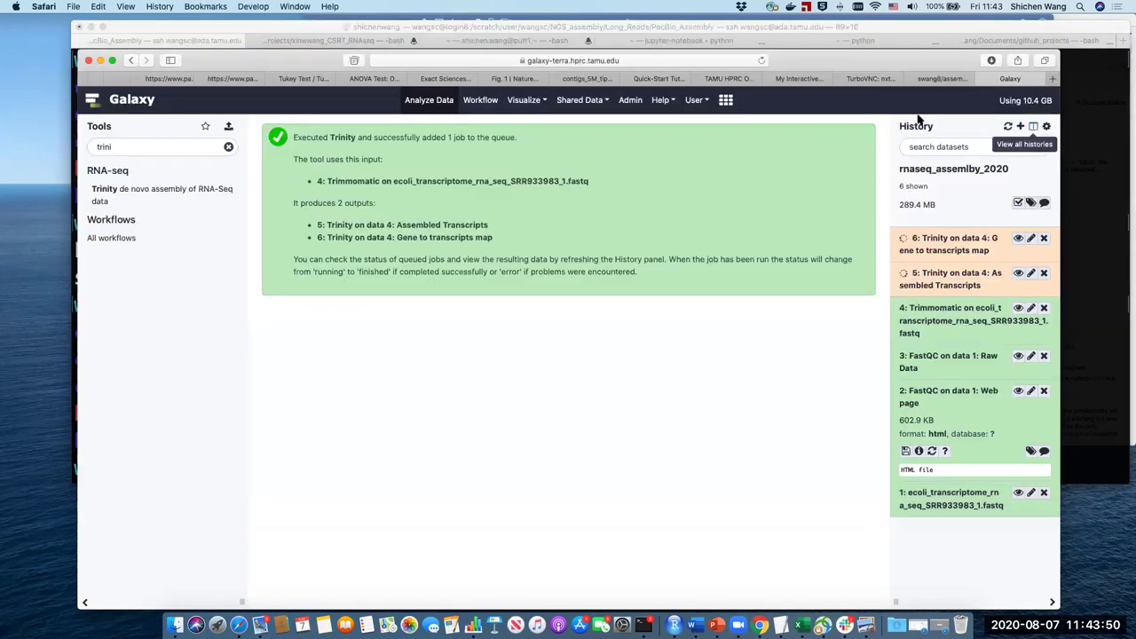
pyautogui.click(696, 100)
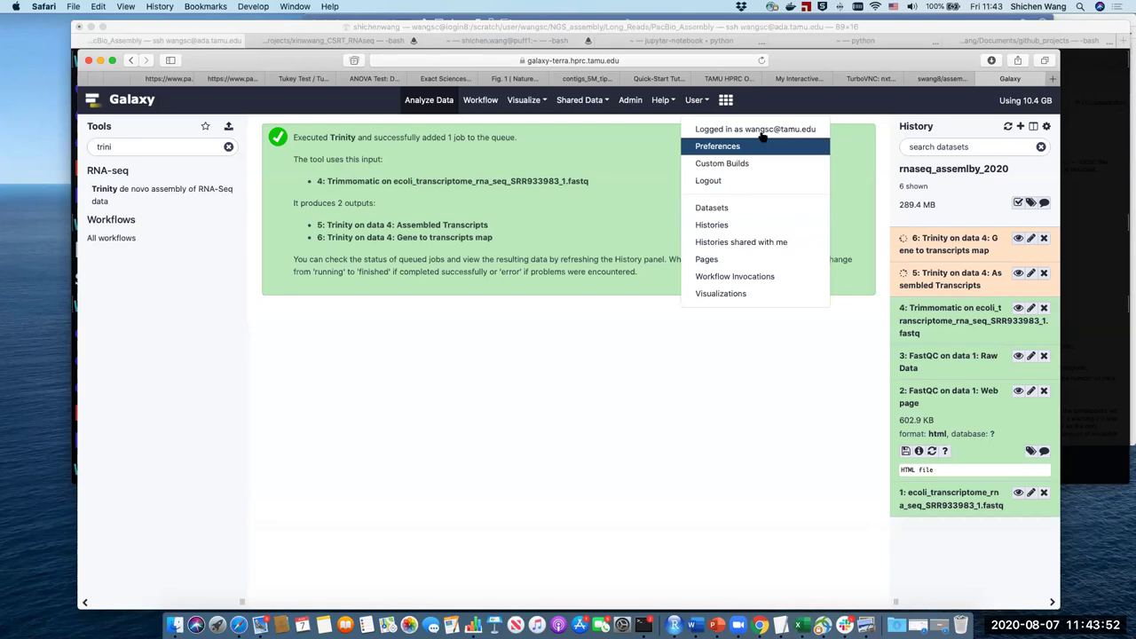
pyautogui.click(765, 227)
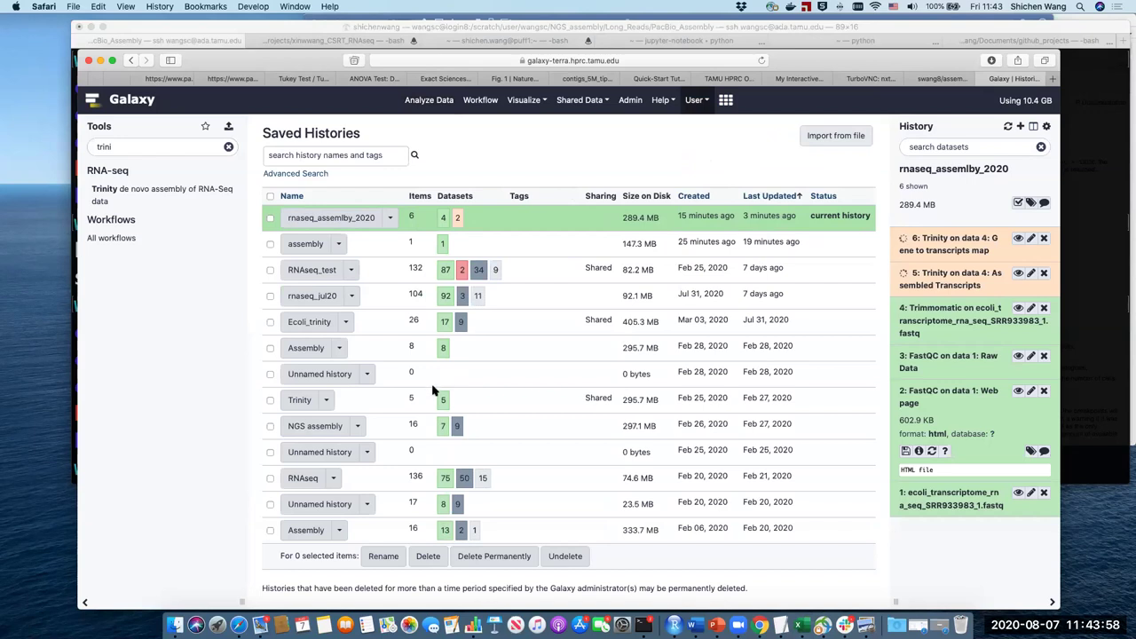
pyautogui.click(303, 325)
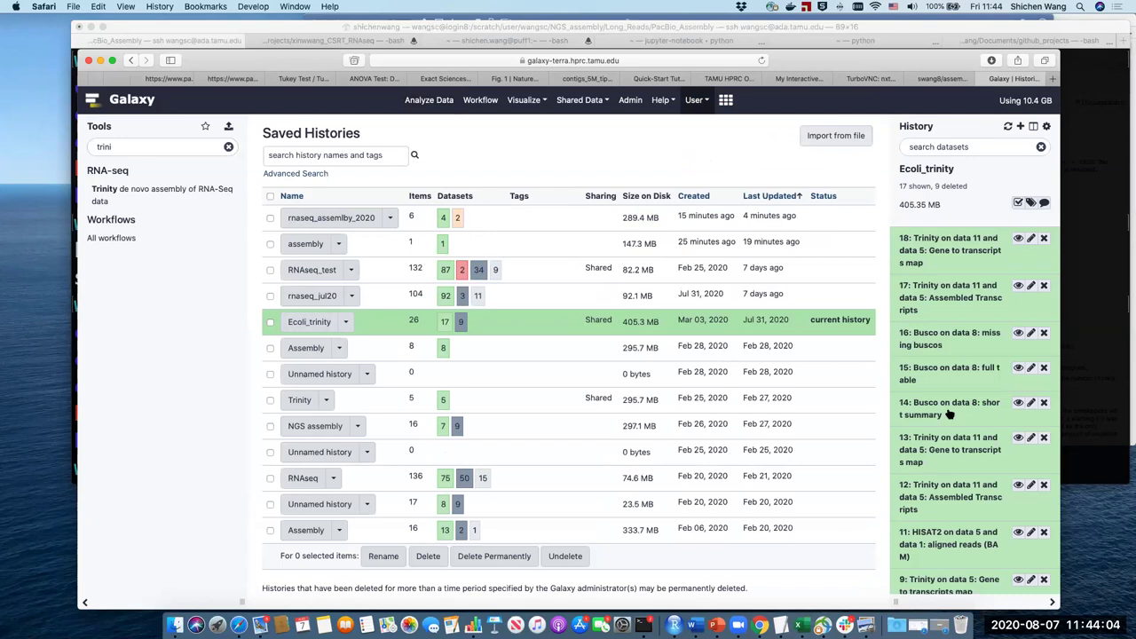
# - Examine the Ecoli_trinity history's datasets, from the input reads through FastQC and Trimmomatic to the Trinity and Busco outputs
pyautogui.scroll(-1, 949, 414)
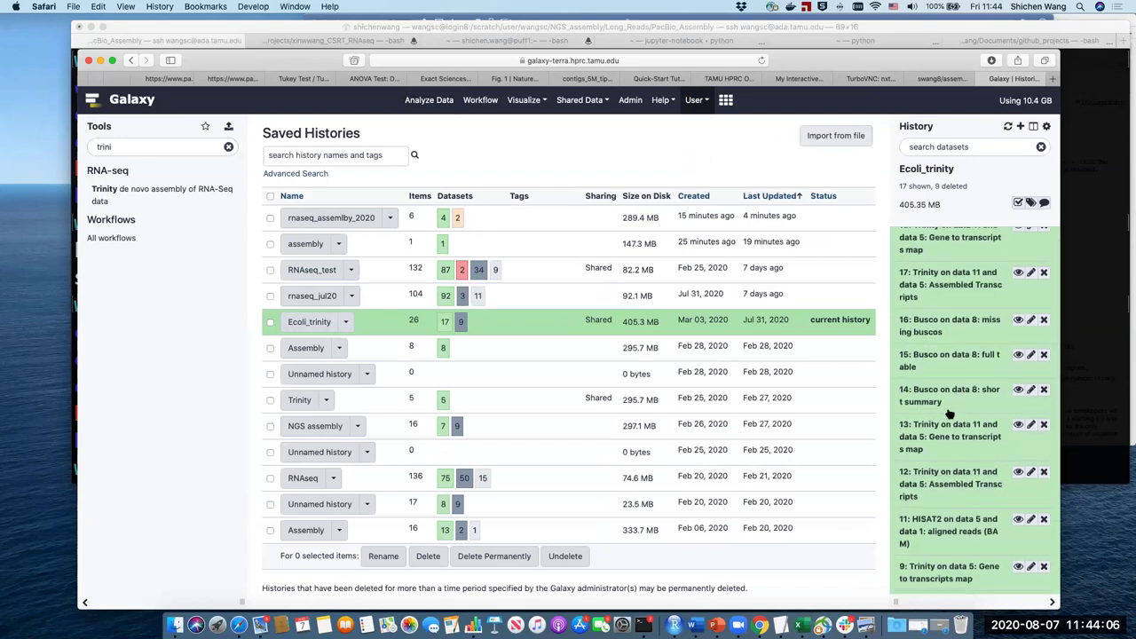
pyautogui.scroll(-3, 948, 413)
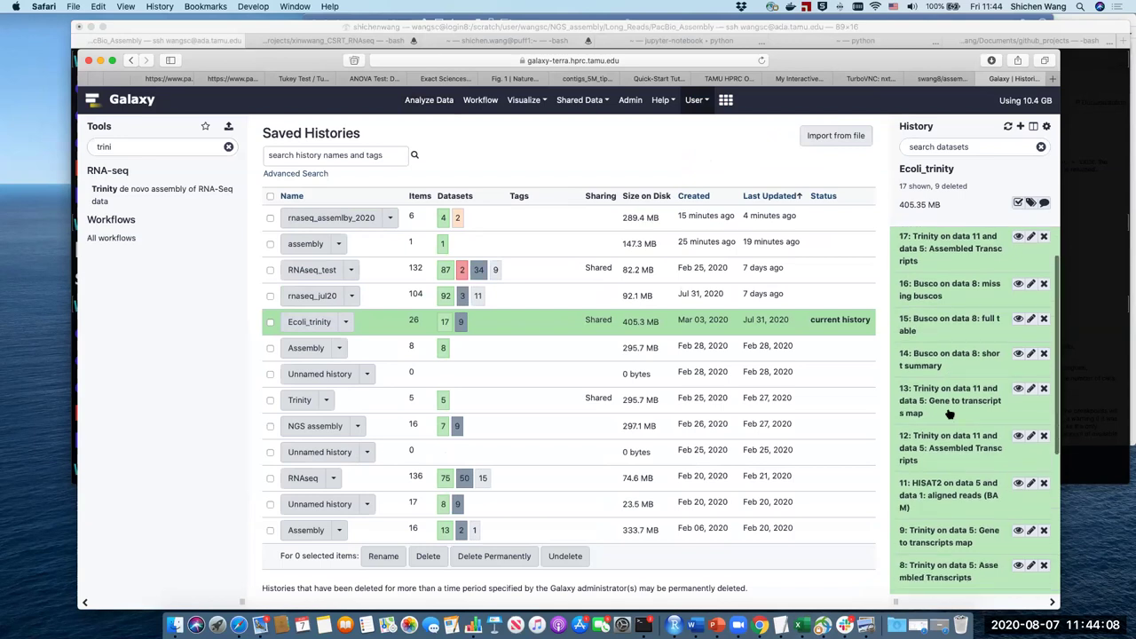
pyautogui.scroll(-10, 948, 413)
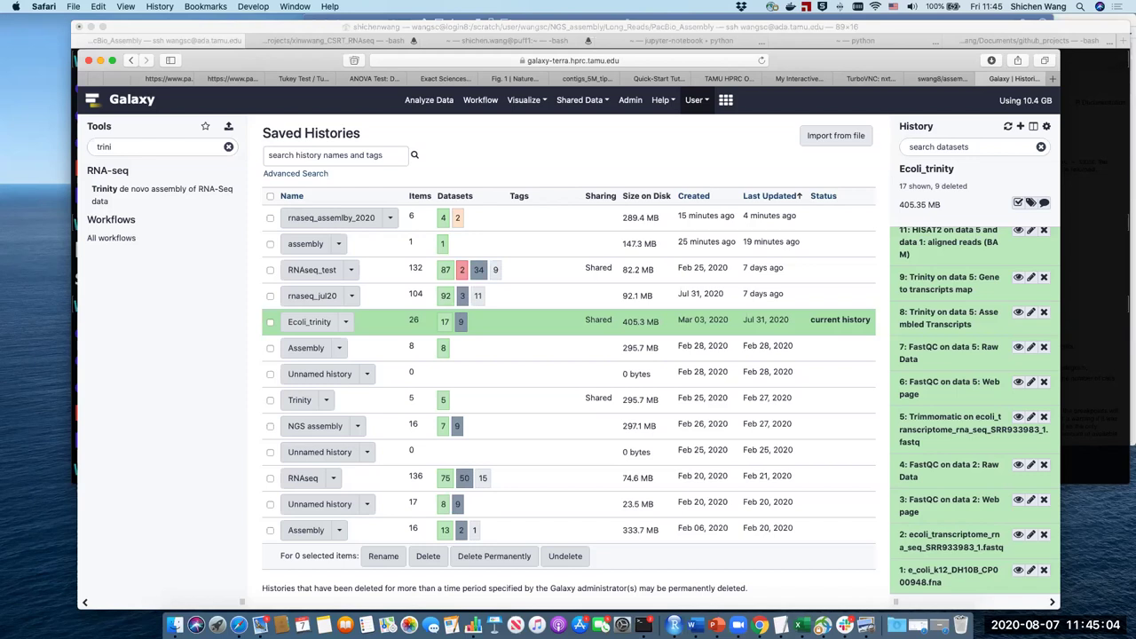
pyautogui.scroll(5, 945, 319)
pyautogui.scroll(-5, 945, 320)
pyautogui.scroll(3, 968, 344)
pyautogui.scroll(1, 968, 344)
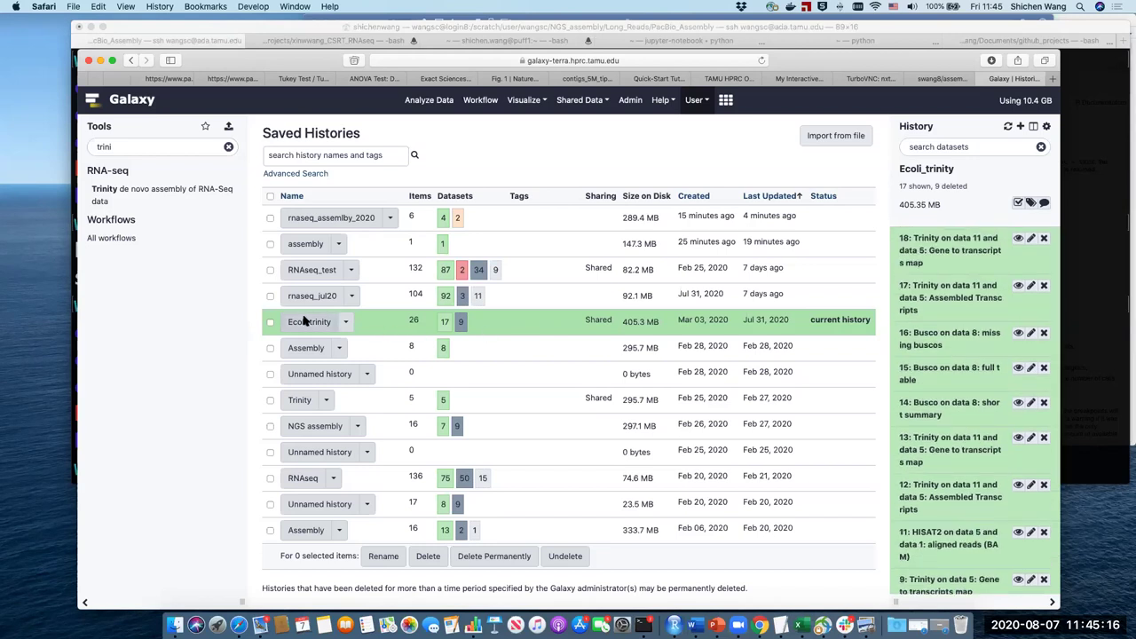
pyautogui.scroll(-5, 960, 378)
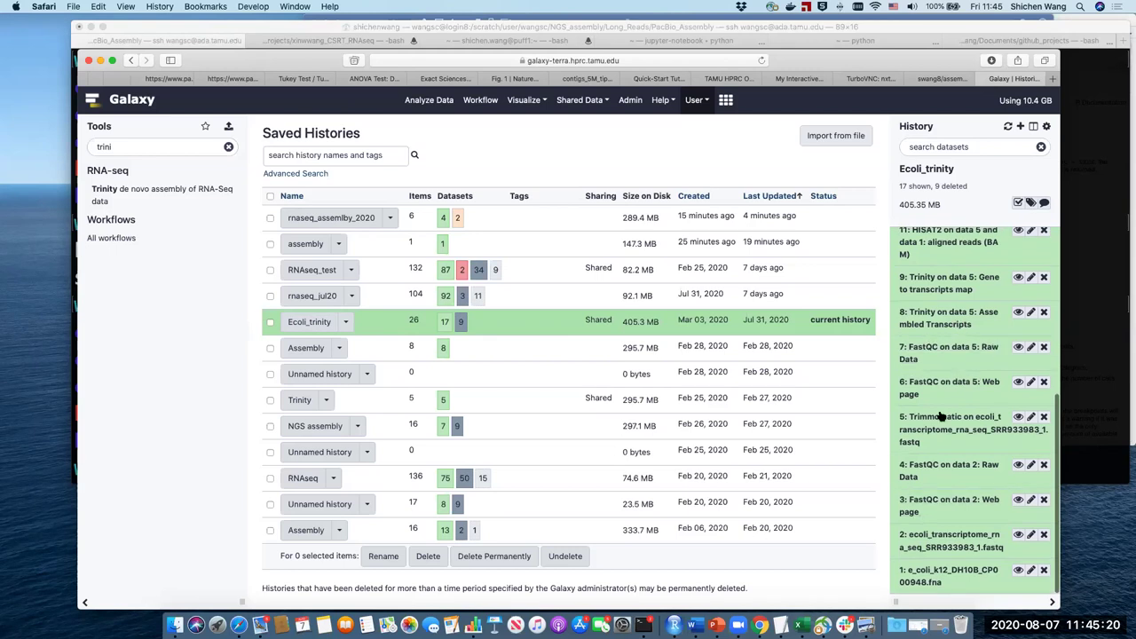
# - Make rnaseq_assemlby_2020 the current history to check its Trinity jobs, and switch back to the Ecoli_trinity history
pyautogui.scroll(2, 950, 415)
pyautogui.scroll(5, 948, 414)
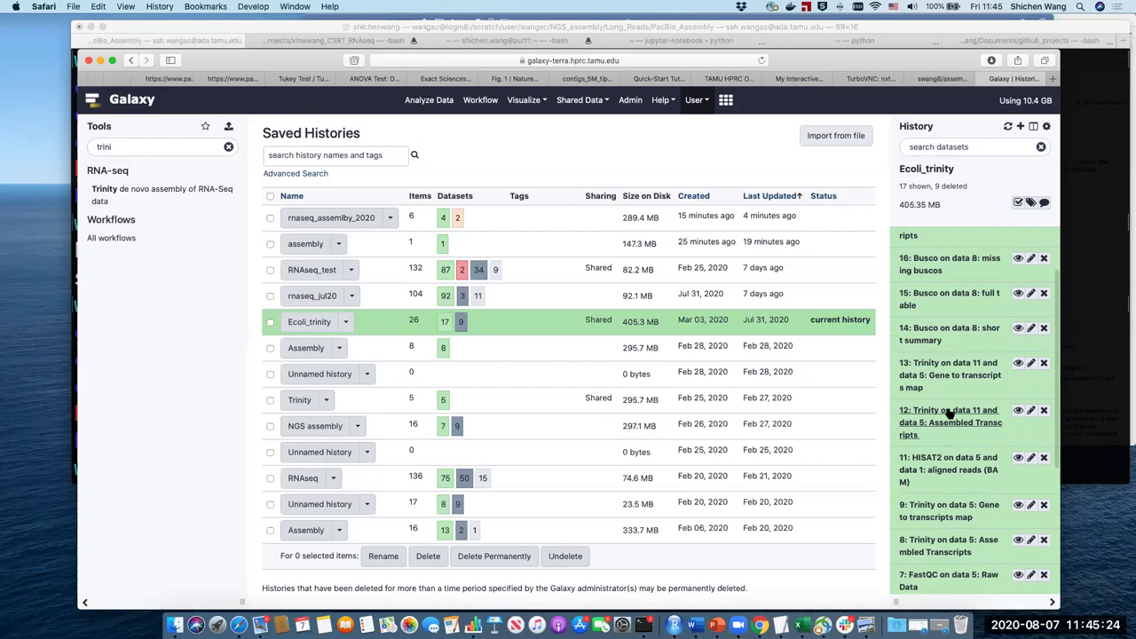
pyautogui.scroll(-3, 948, 414)
pyautogui.scroll(-4, 950, 414)
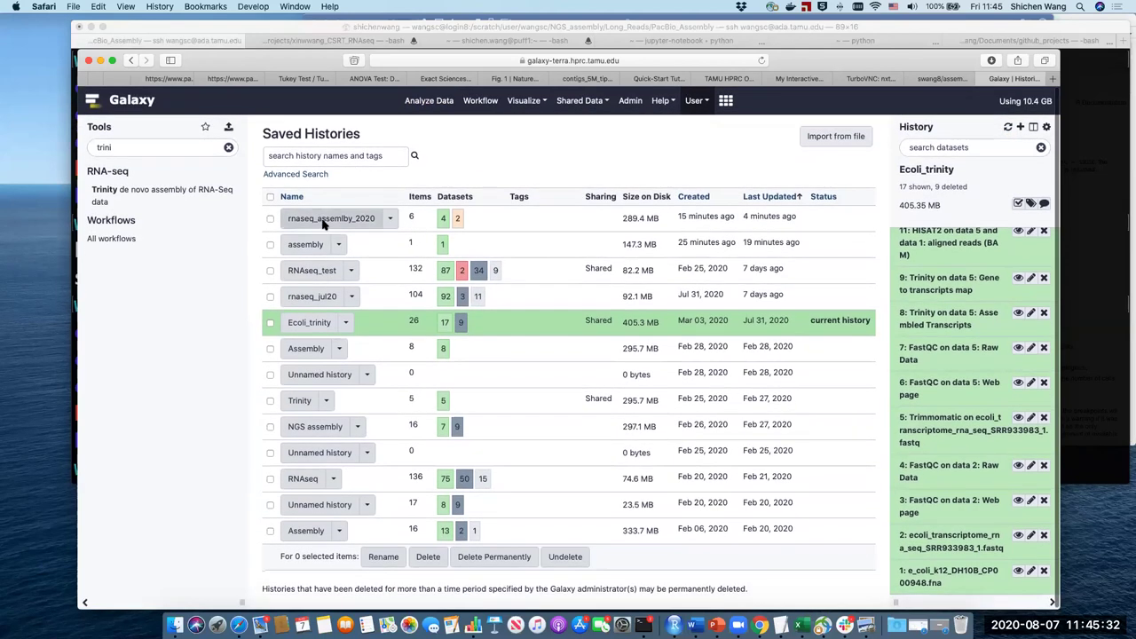
pyautogui.click(324, 224)
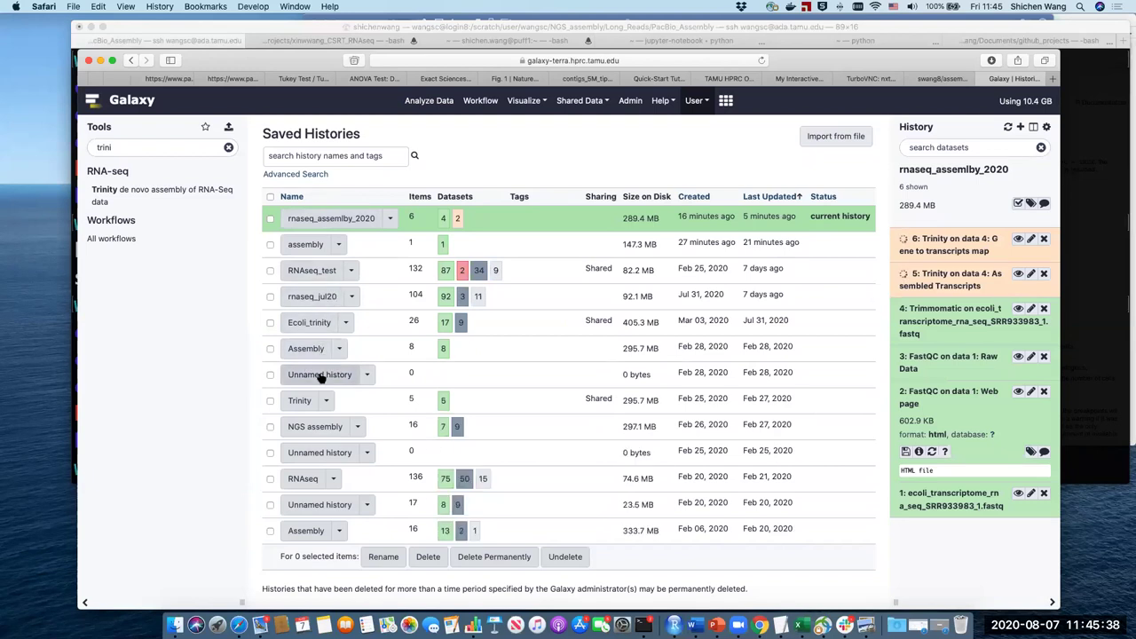
pyautogui.click(312, 324)
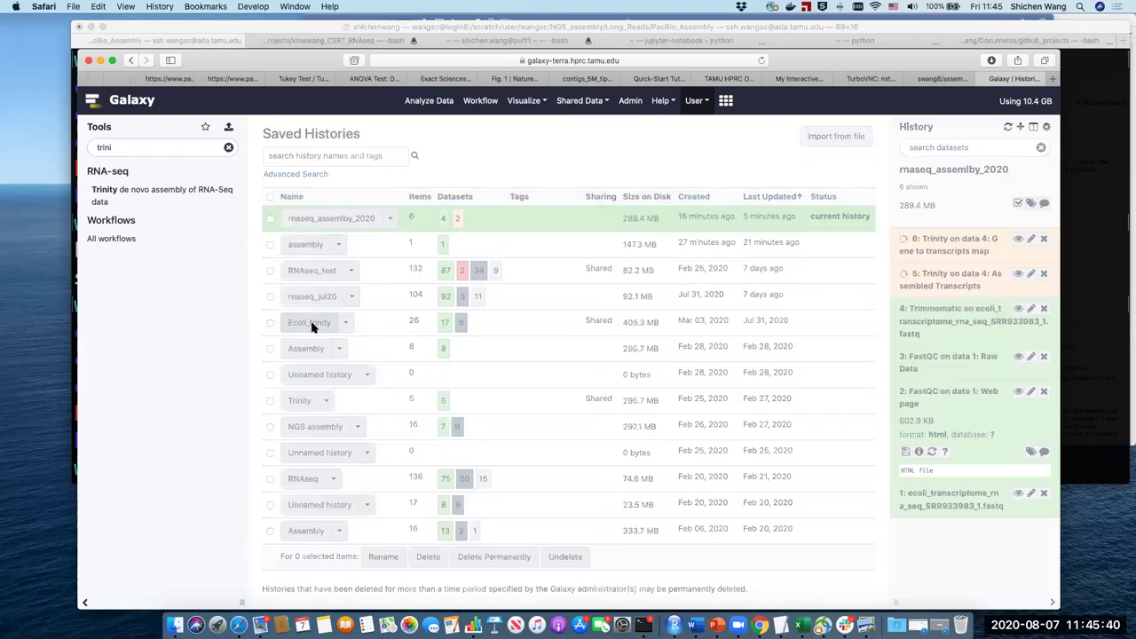
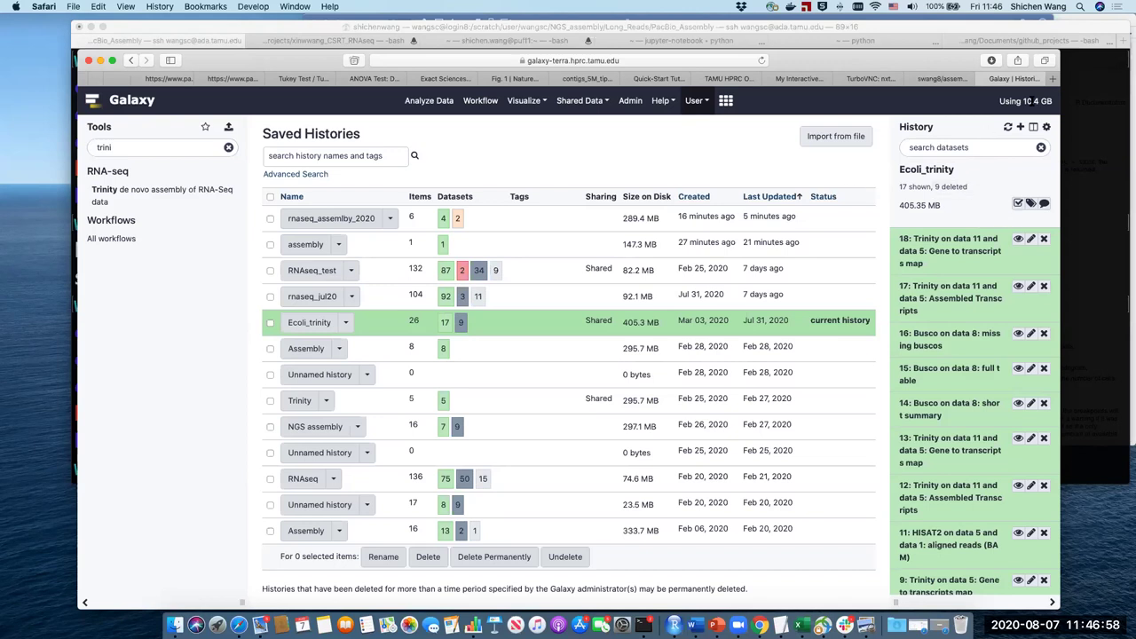
# - Switch to the rnaseq_assemlby_2020 history once more to recheck its datasets, and make Ecoli_trinity the current history again
pyautogui.click(595, 102)
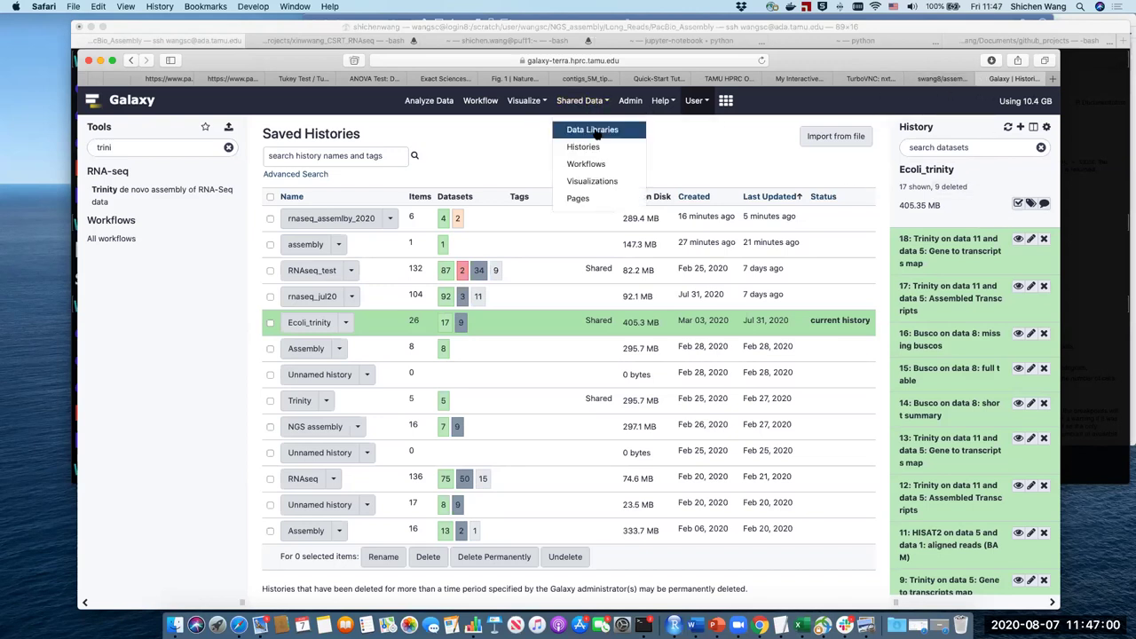
pyautogui.click(990, 177)
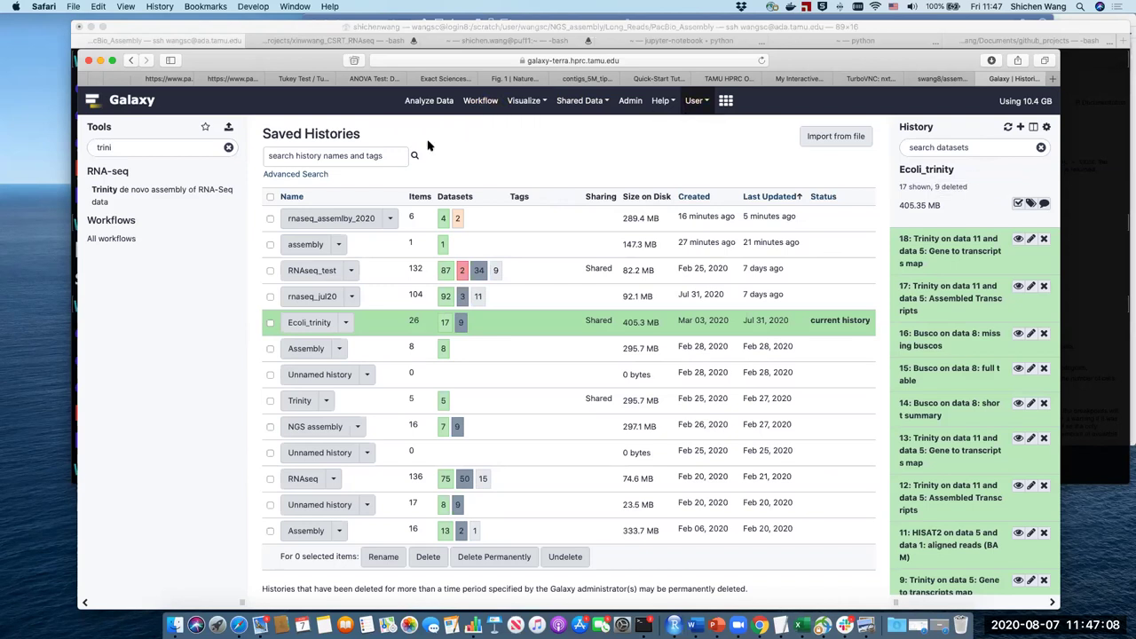
pyautogui.click(324, 221)
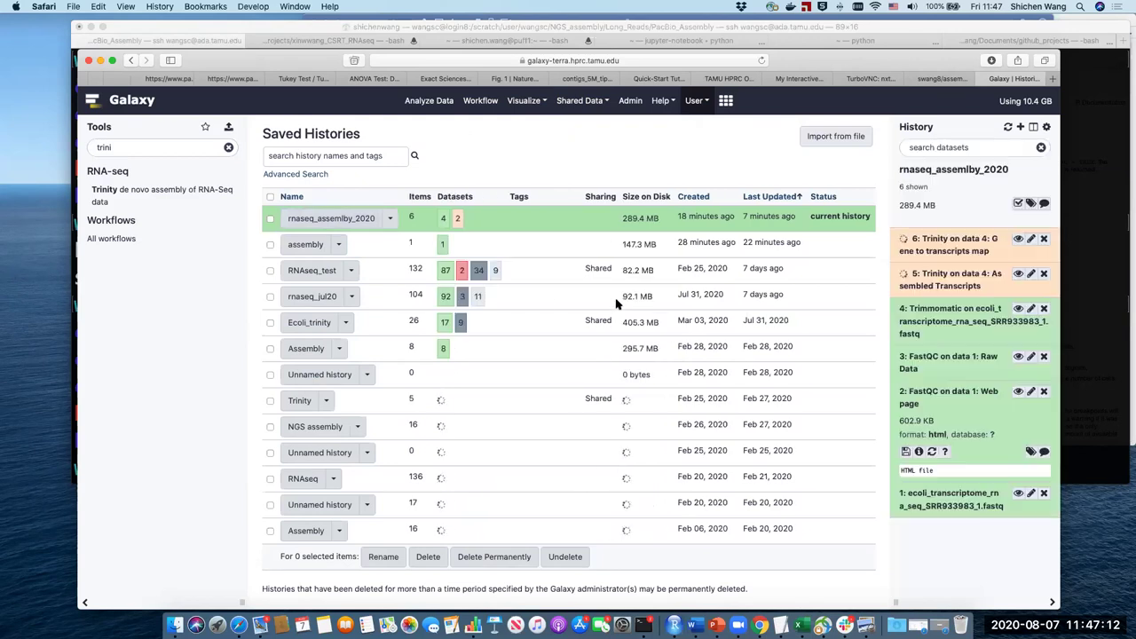
pyautogui.click(317, 323)
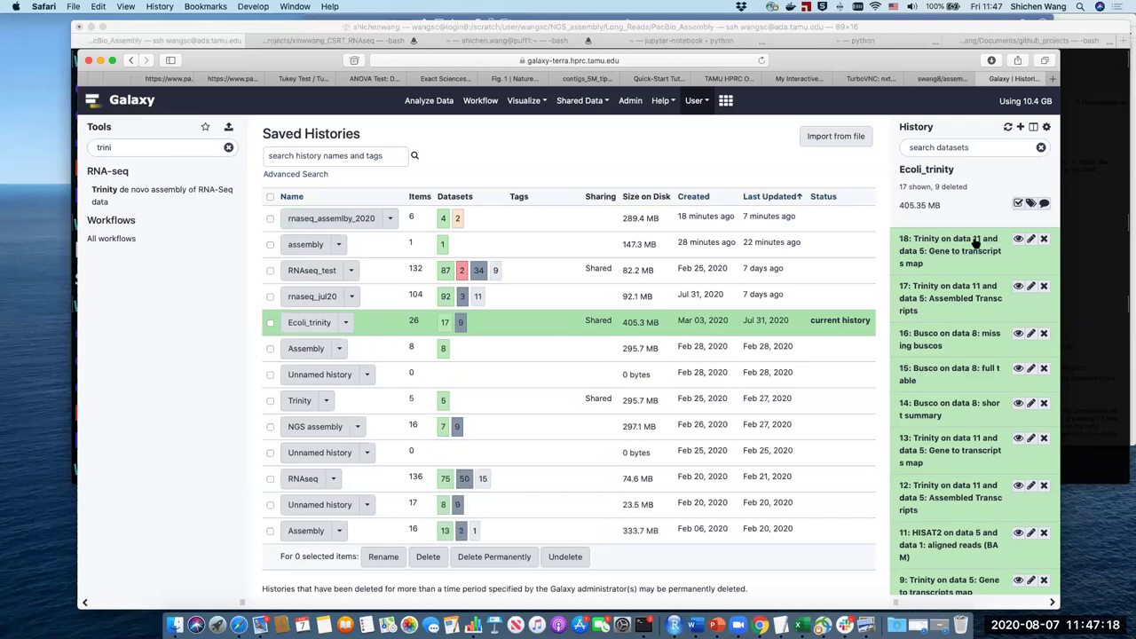
# - Look through the Ecoli_trinity datasets, covering the Trinity, Busco and HISAT2 outputs down to the input reads and reference genome
pyautogui.scroll(3, 965, 331)
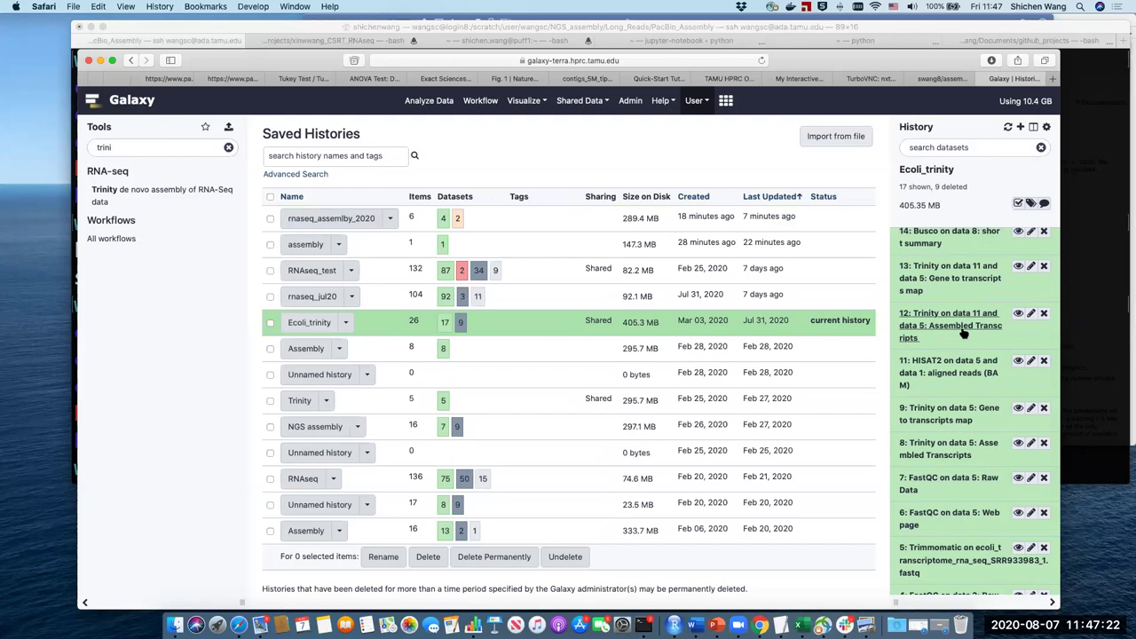
pyautogui.scroll(2, 965, 332)
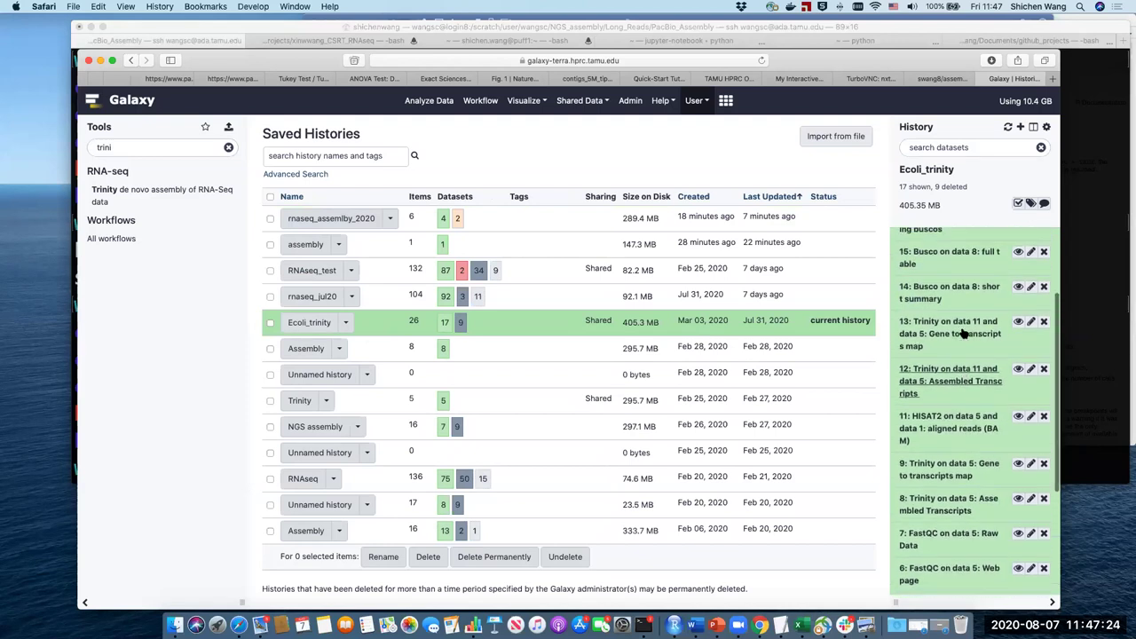
pyautogui.scroll(3, 964, 332)
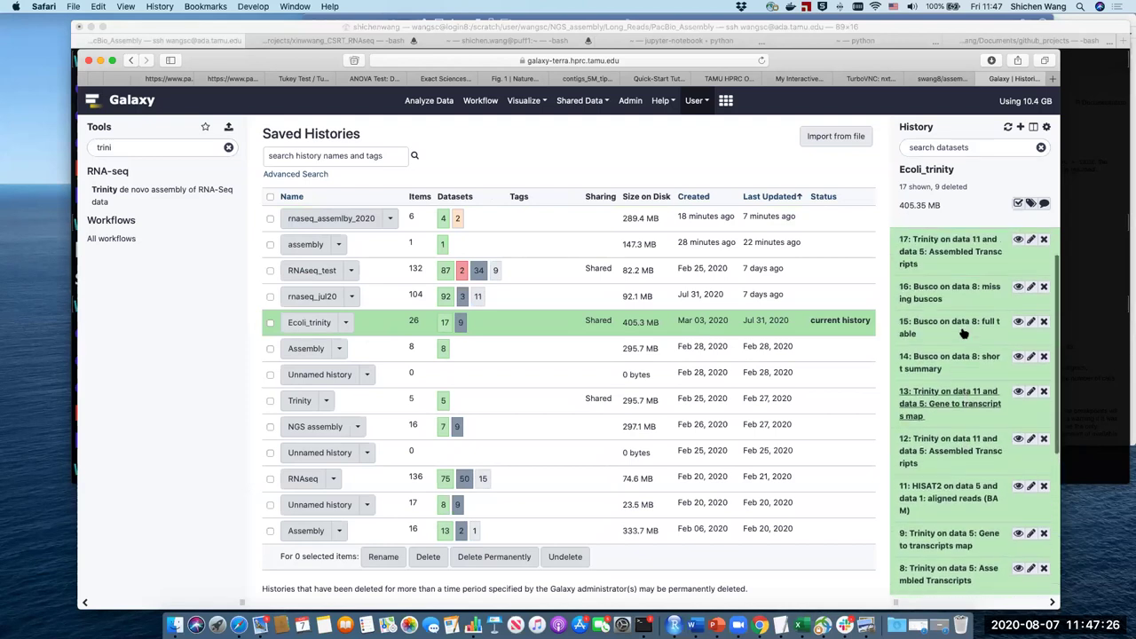
pyautogui.scroll(1, 964, 332)
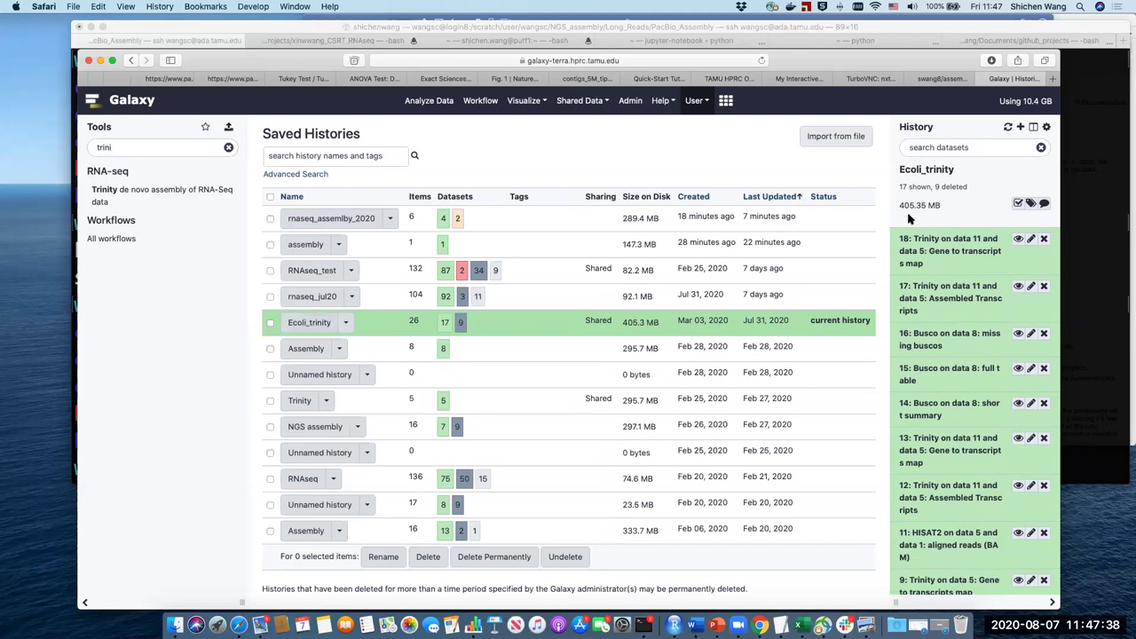
pyautogui.scroll(-5, 959, 399)
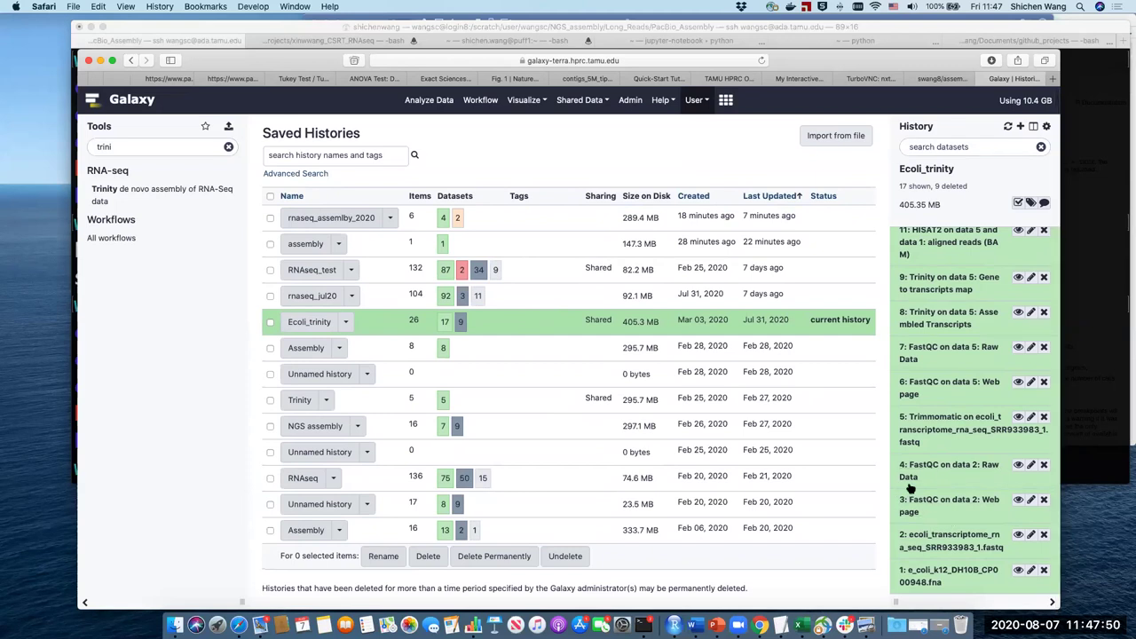
# - Open the permissions of the E. coli shared data library and examine the roles that can access it
pyautogui.click(578, 101)
pyautogui.click(588, 130)
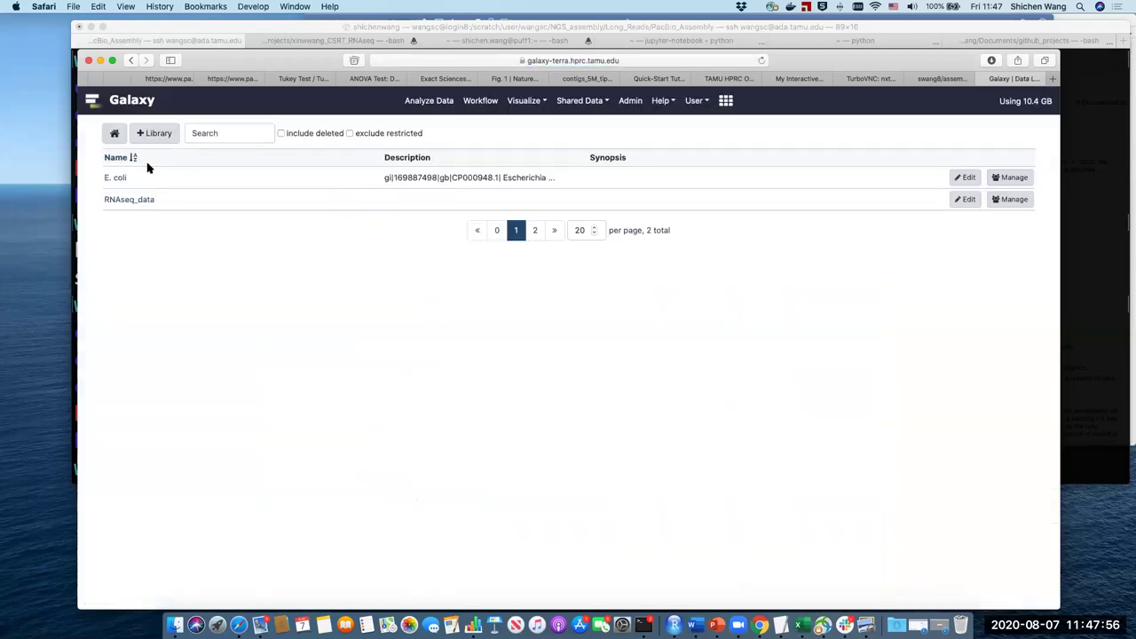
pyautogui.click(1011, 177)
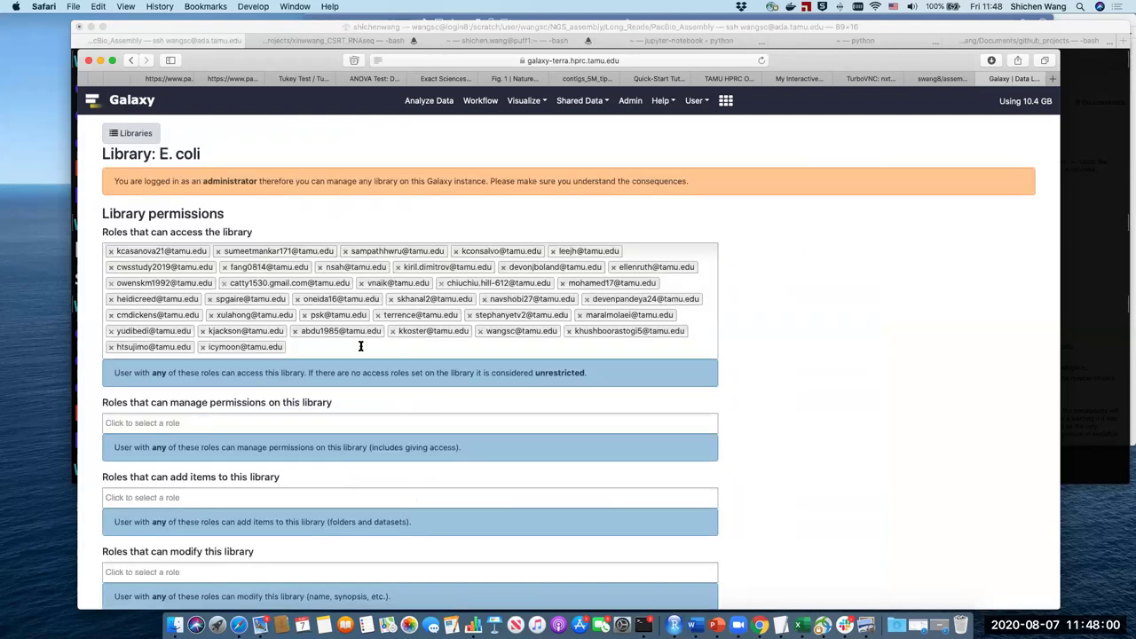
pyautogui.click(360, 348)
pyautogui.click(360, 346)
pyautogui.click(361, 346)
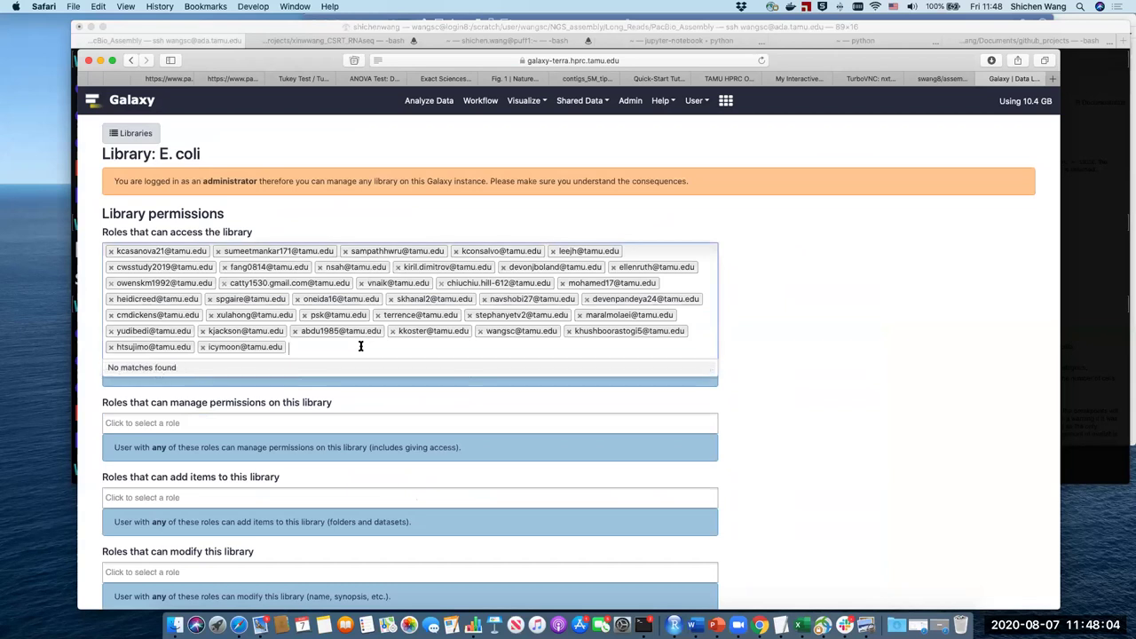
pyautogui.click(360, 346)
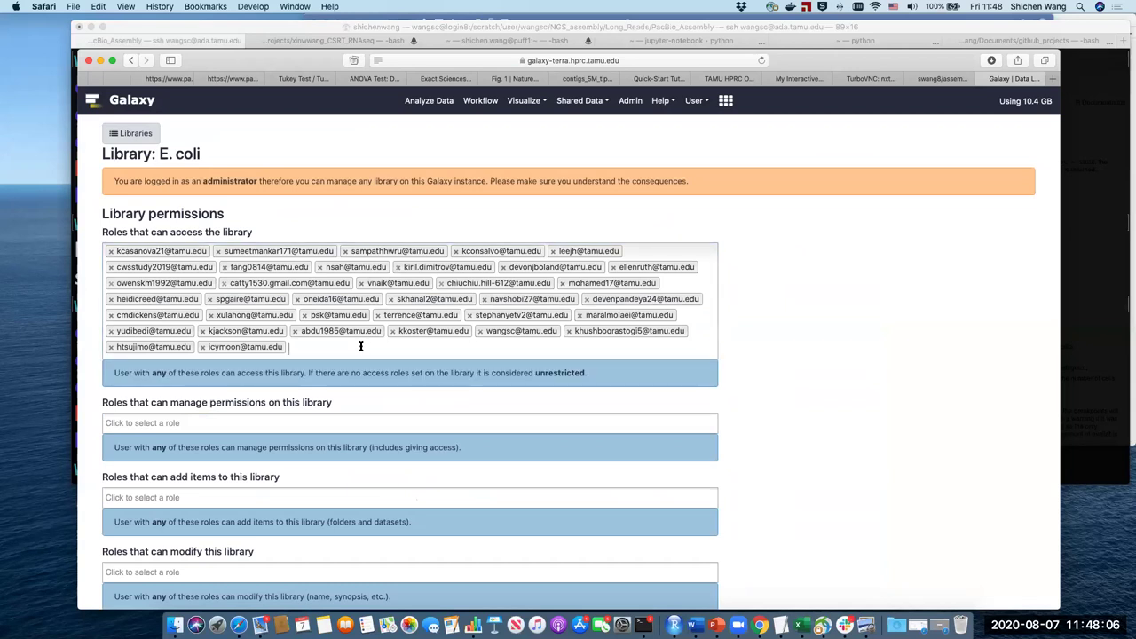
pyautogui.click(361, 346)
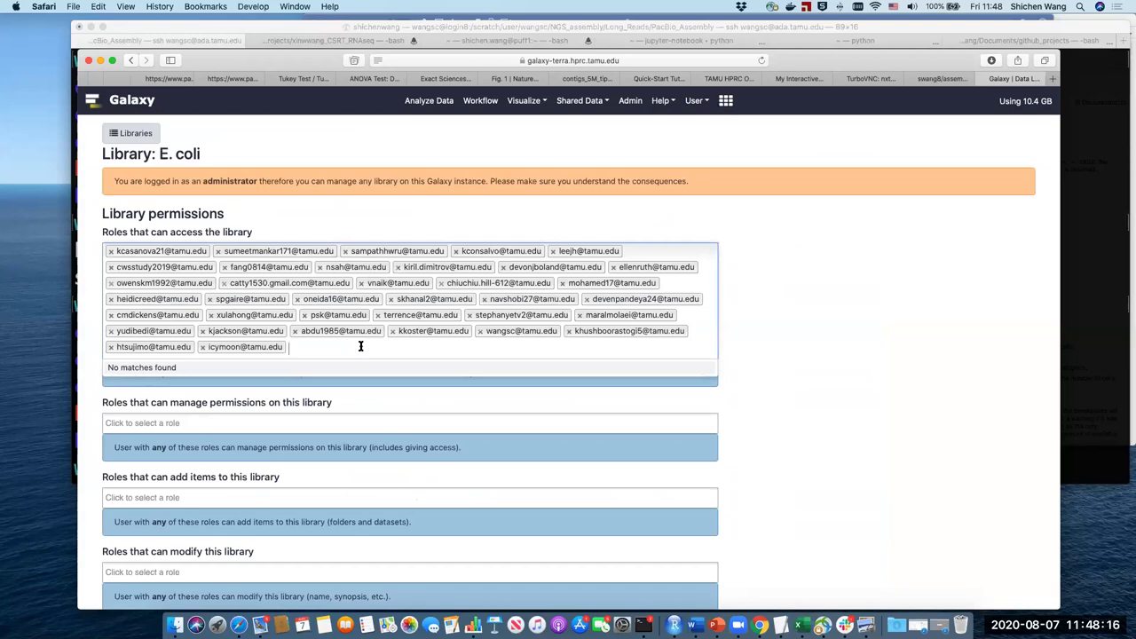
pyautogui.click(361, 346)
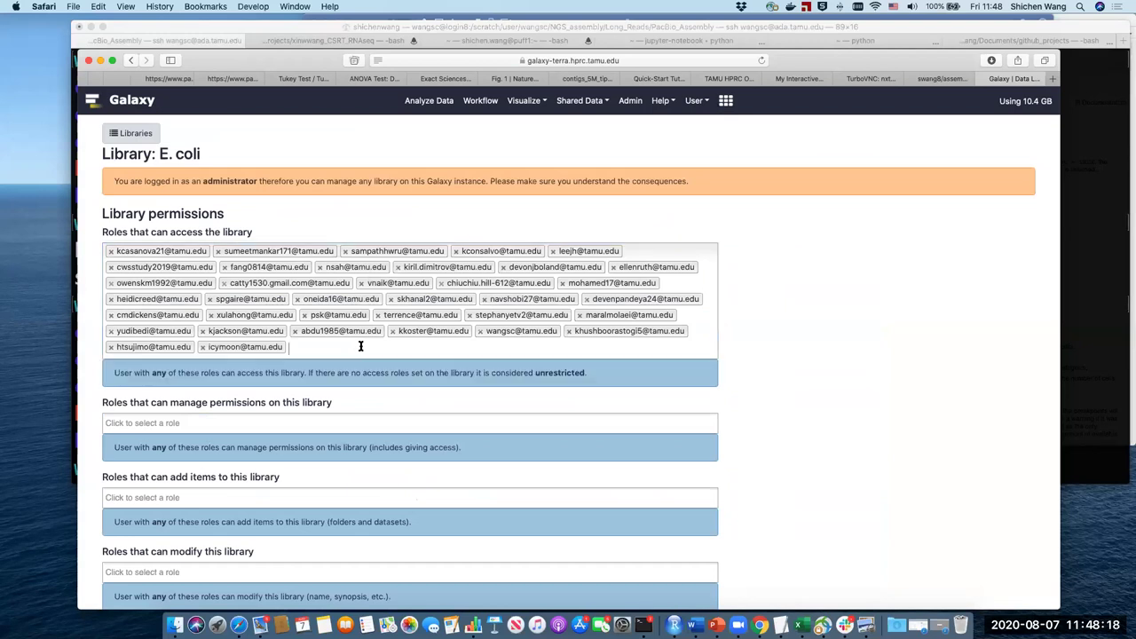
pyautogui.click(360, 346)
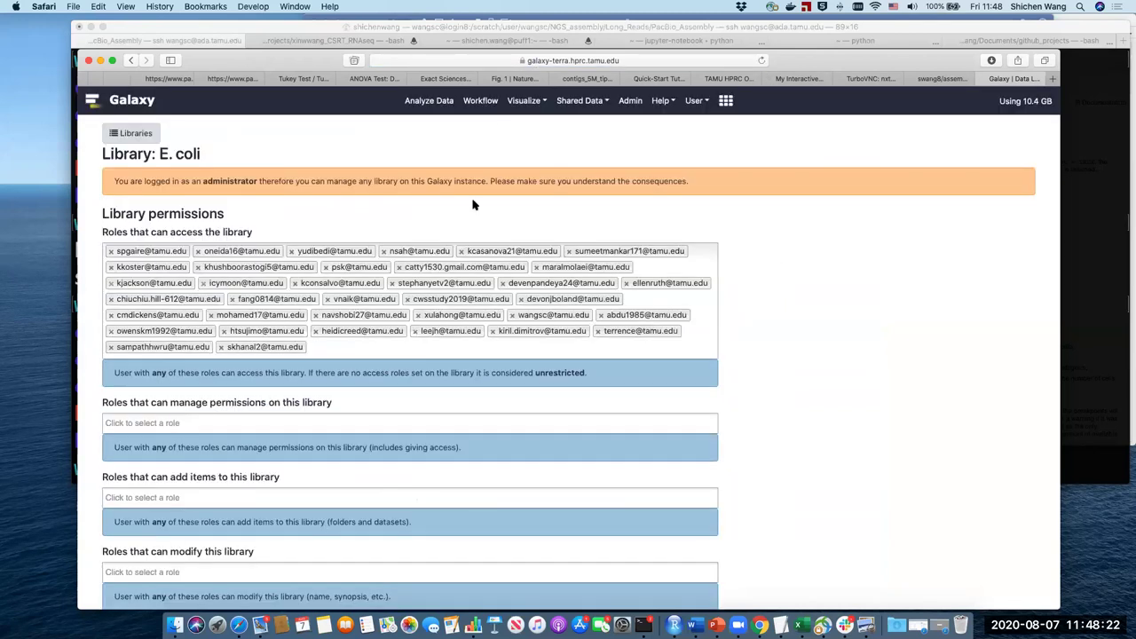
pyautogui.click(395, 348)
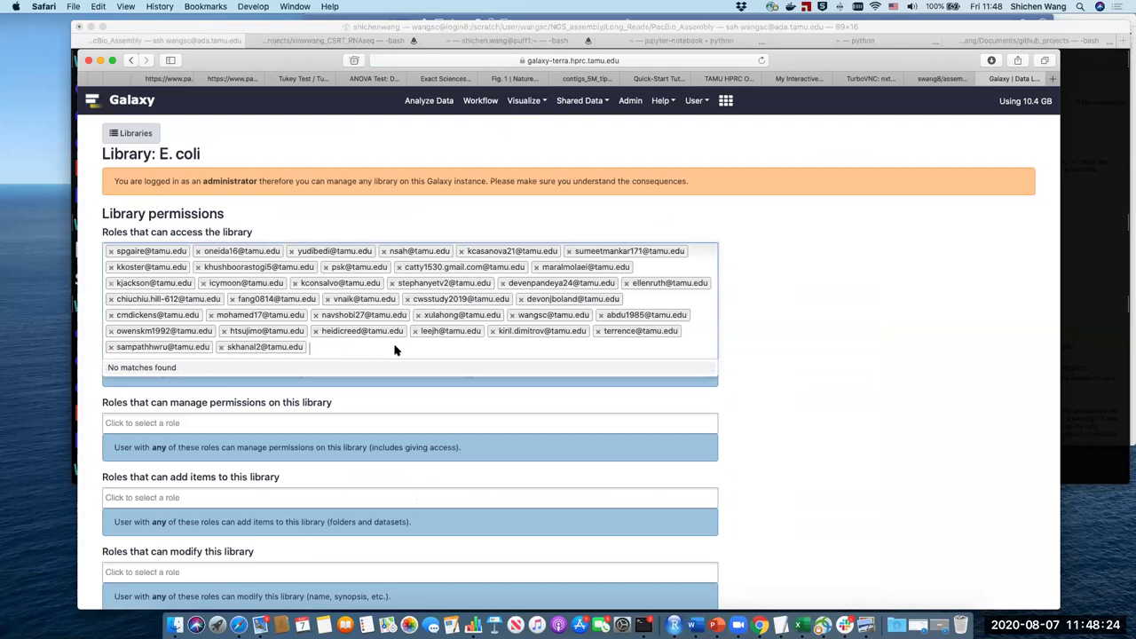
pyautogui.click(406, 346)
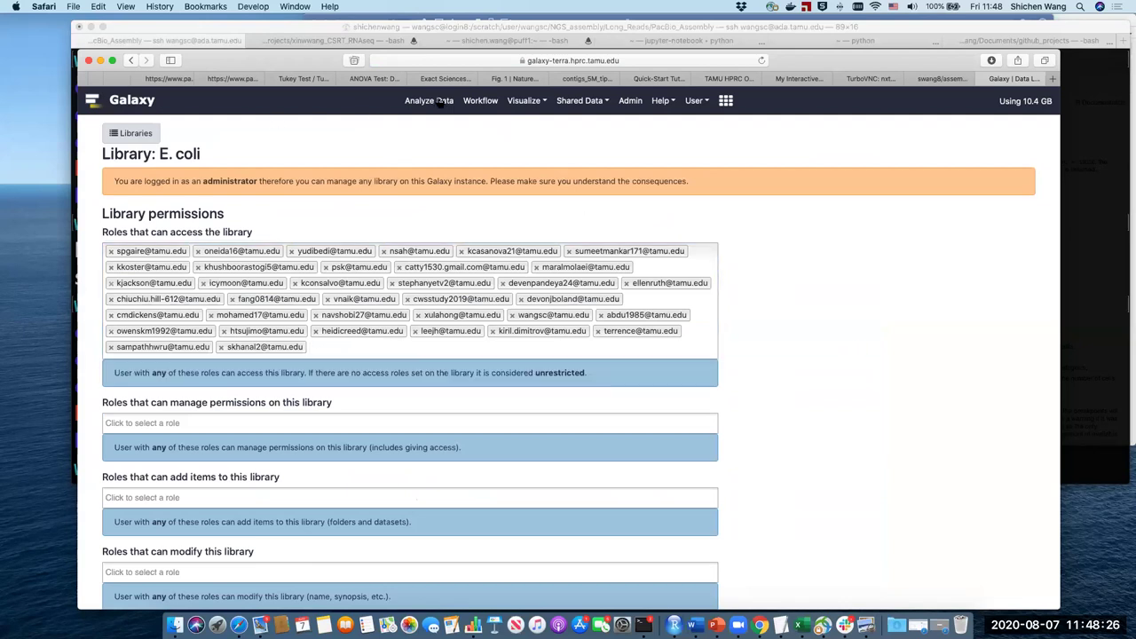
# - Return to the Galaxy home page, open the saved histories and make Ecoli_trinity the current history
pyautogui.click(144, 103)
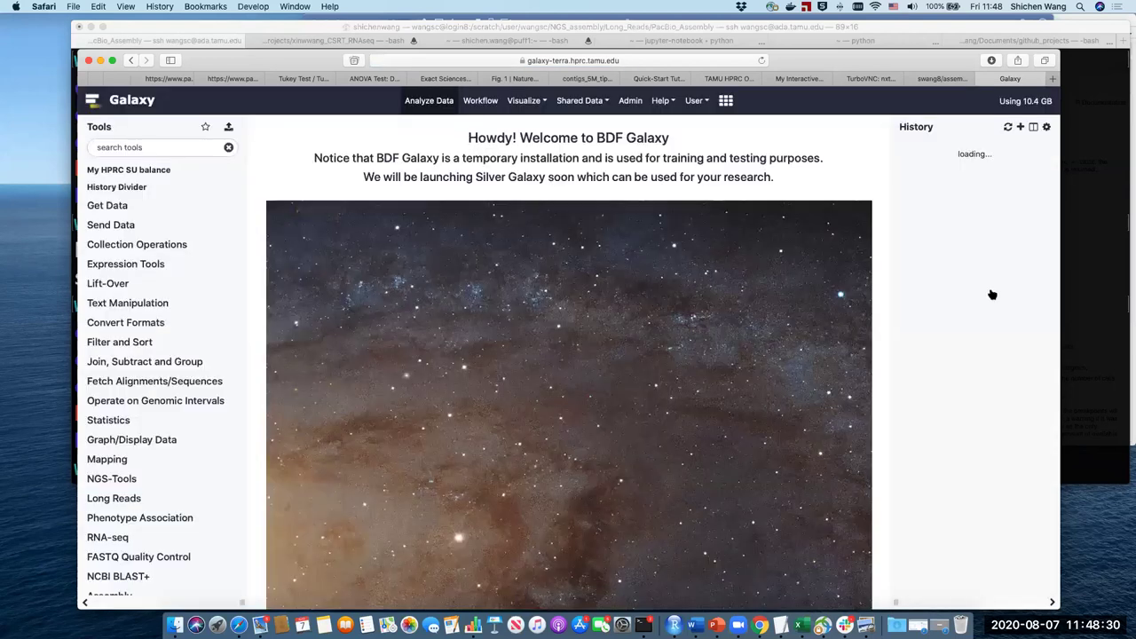
pyautogui.click(693, 101)
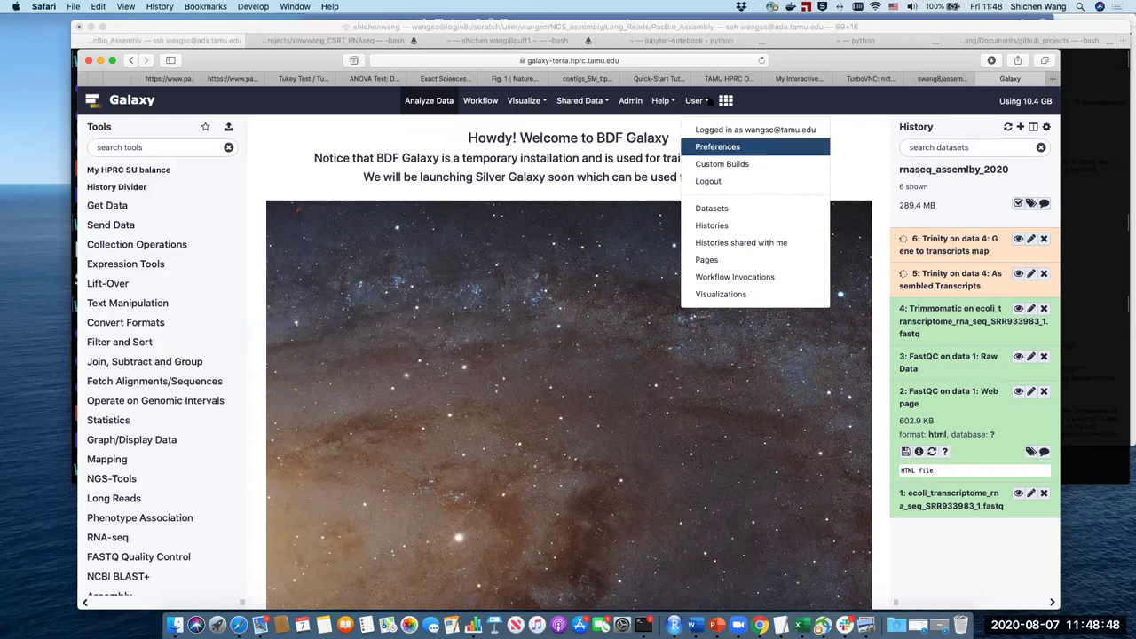
pyautogui.click(733, 227)
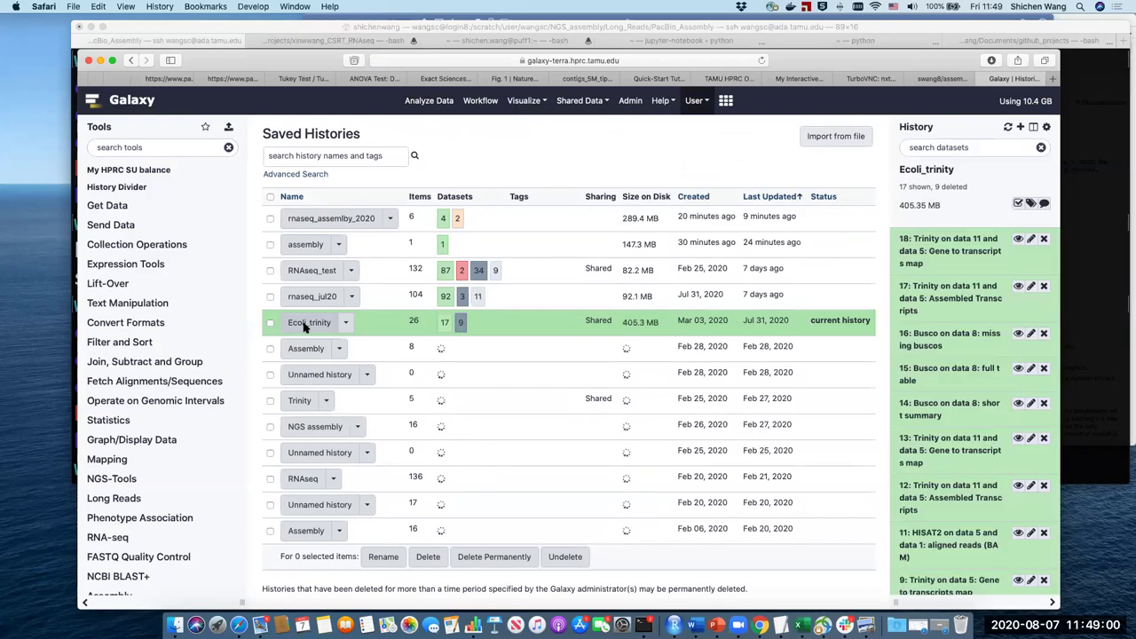
# - Display the contents of dataset 1, e_coli_k12_DH10B_CP000948.fna, and look through its sequence
pyautogui.scroll(-5, 948, 402)
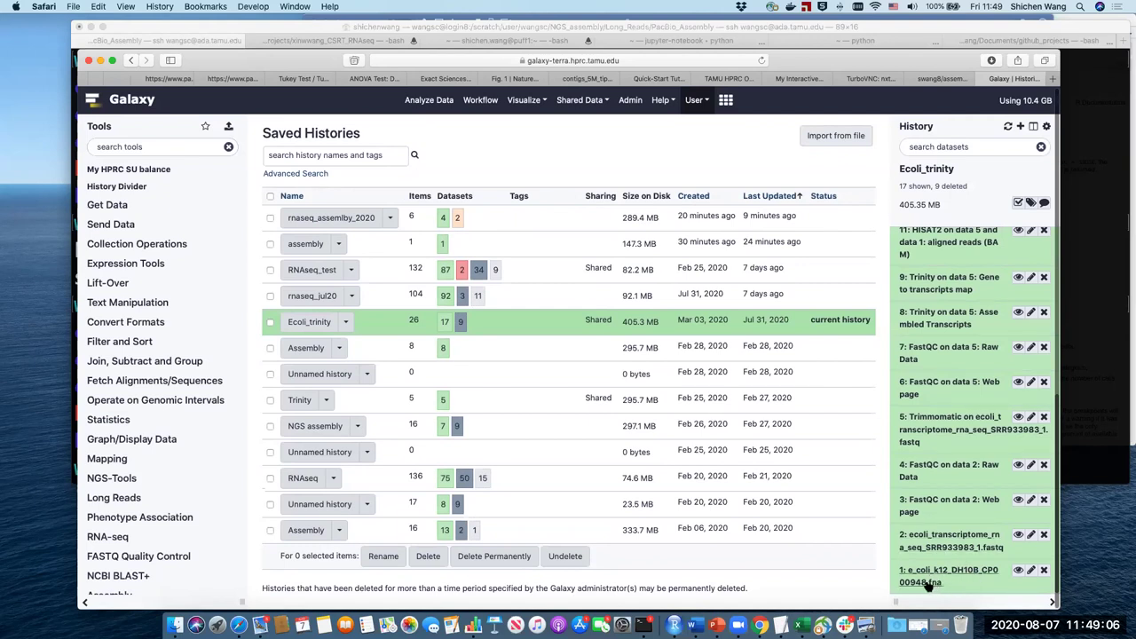
pyautogui.click(1019, 571)
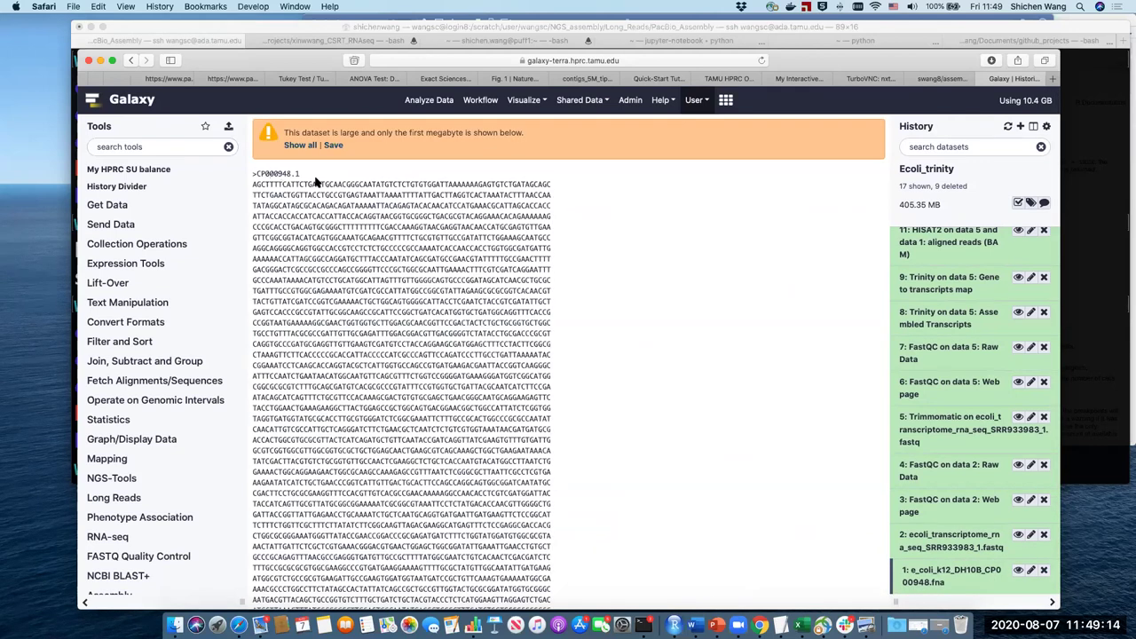
pyautogui.scroll(-10, 466, 279)
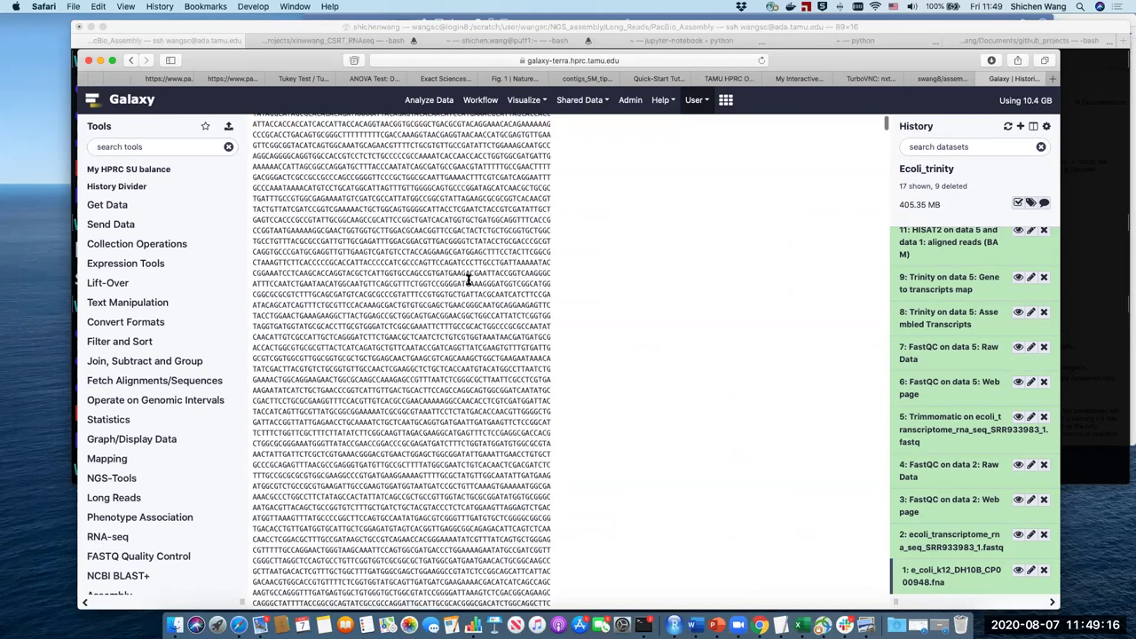
pyautogui.scroll(-10, 468, 281)
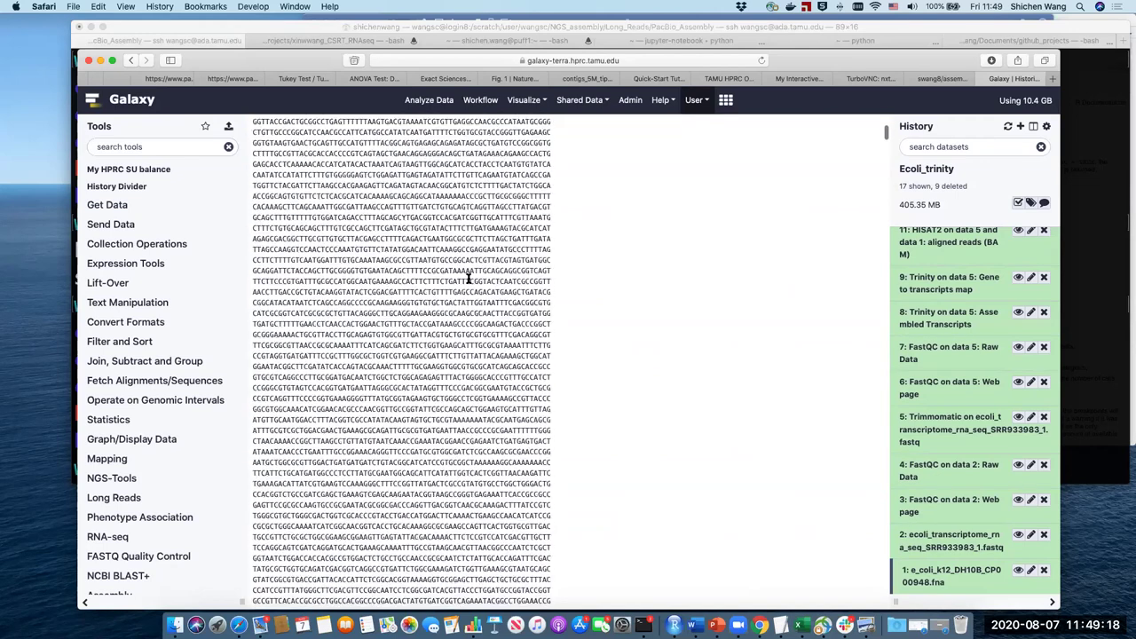
pyautogui.scroll(-3, 467, 282)
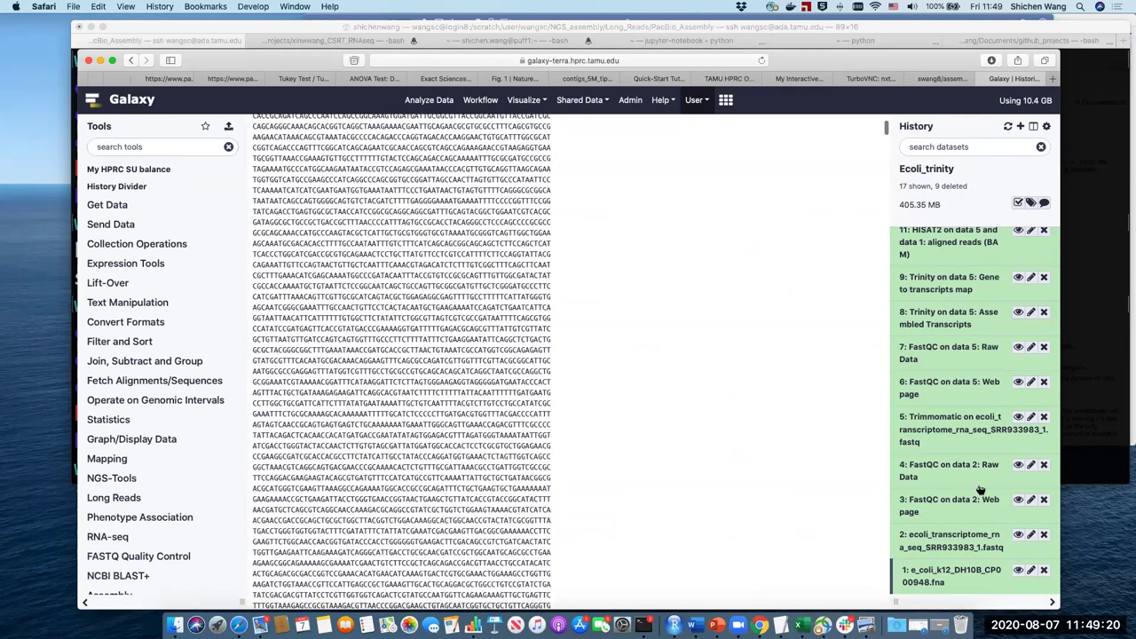
# - Expand the details of the e_coli_k12_DH10B_CP000948.fna dataset to check its format, collapse them and return to the Trimmomatic and Trinity datasets
pyautogui.click(925, 575)
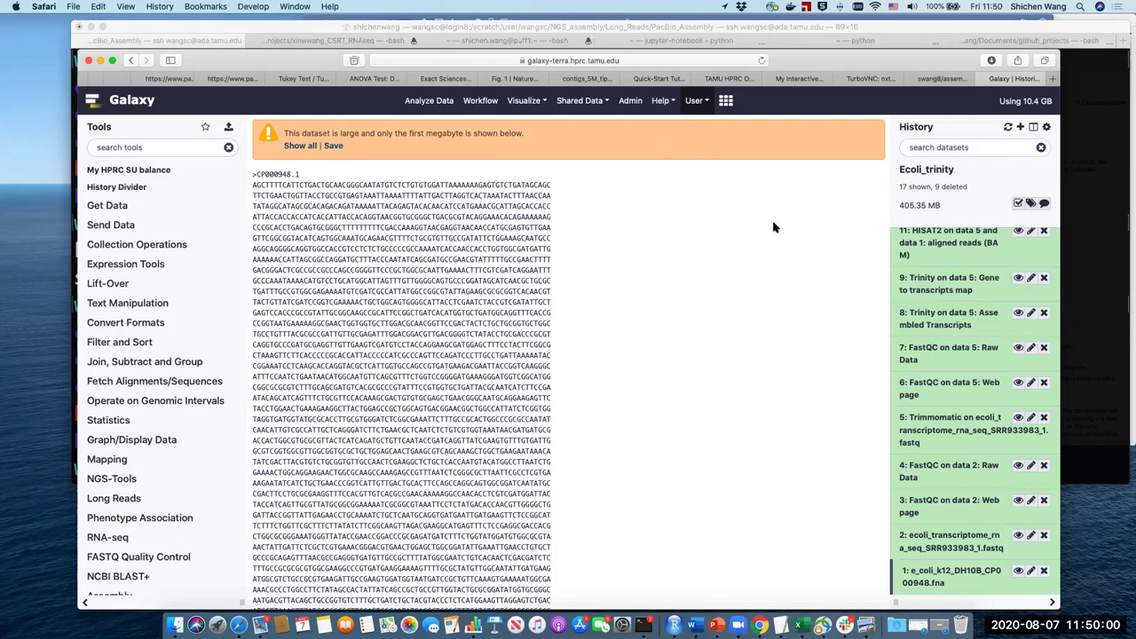
pyautogui.click(948, 576)
pyautogui.scroll(-3, 965, 495)
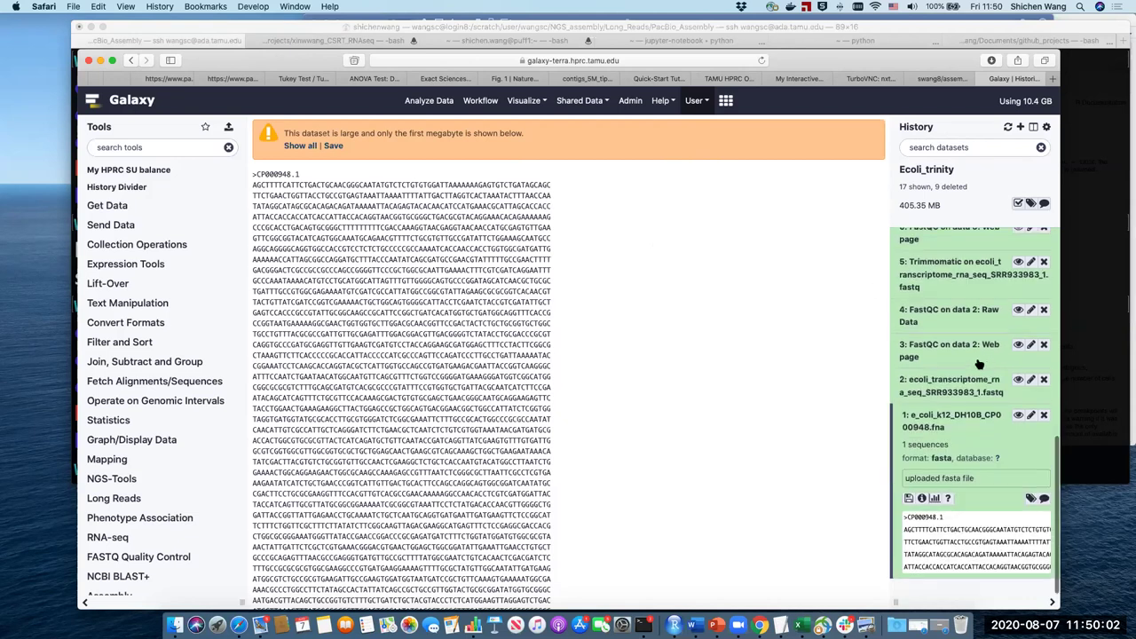
pyautogui.click(928, 434)
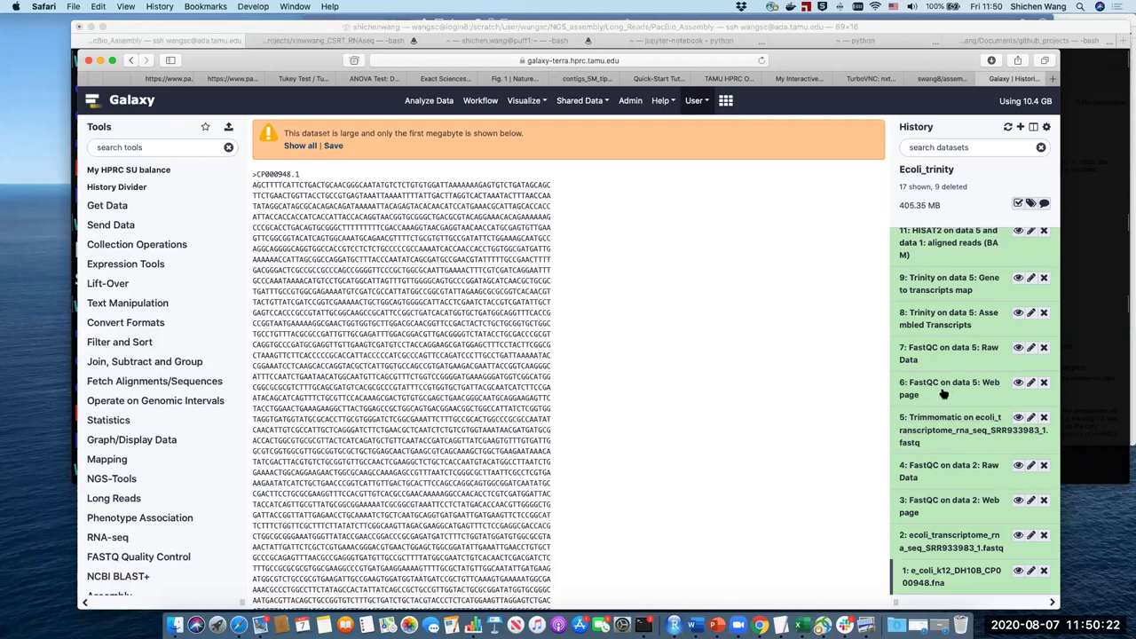
pyautogui.scroll(2, 923, 399)
pyautogui.scroll(2, 923, 400)
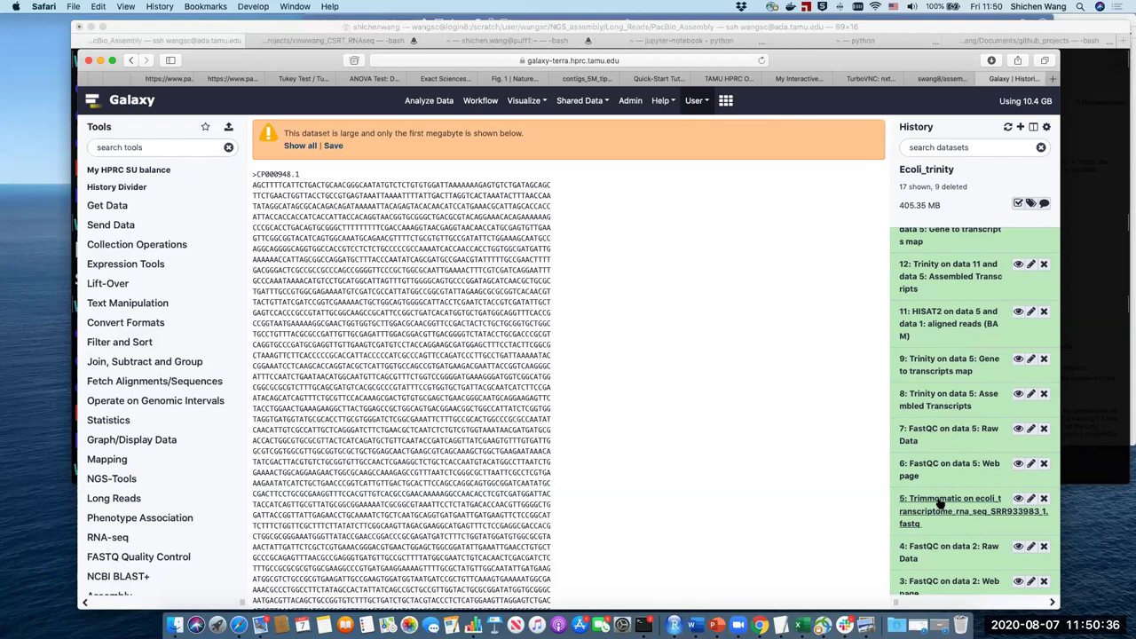
# - Expand the details of dataset 8, Trinity on data 5: Assembled Transcripts, to check its sequences and format, and collapse them
pyautogui.scroll(3, 958, 451)
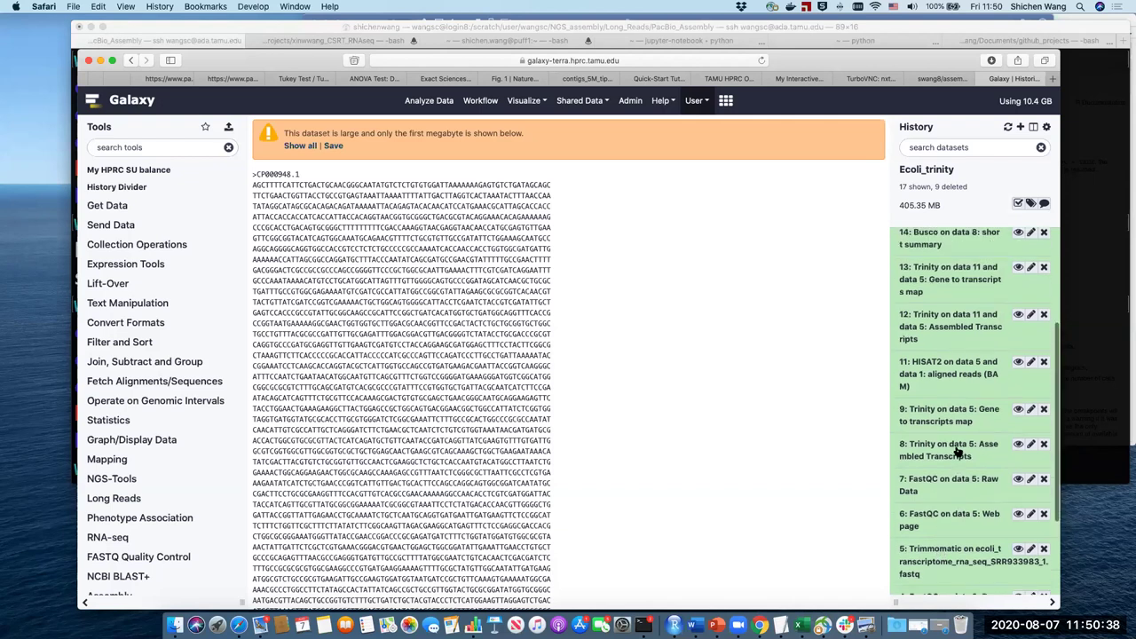
pyautogui.scroll(-2, 961, 482)
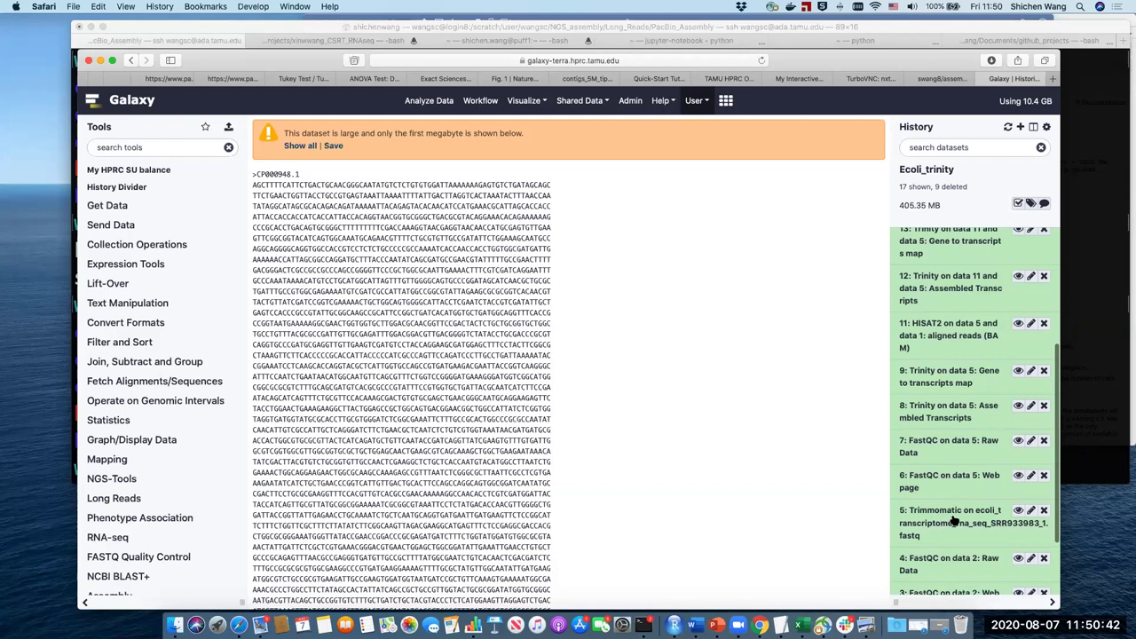
pyautogui.scroll(3, 954, 522)
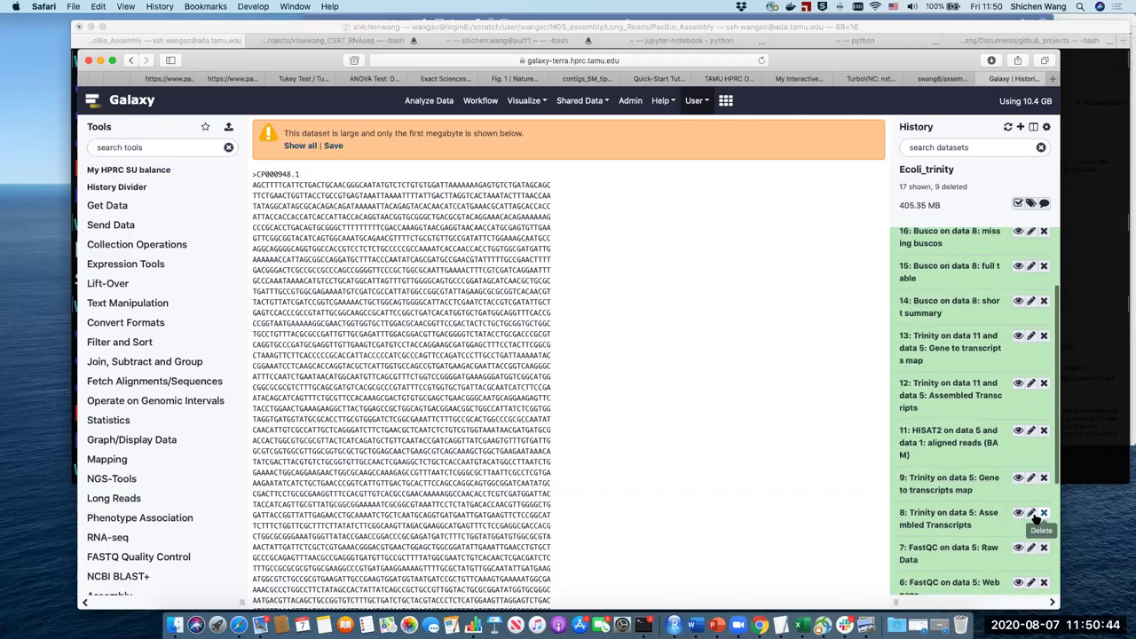
pyautogui.click(964, 514)
pyautogui.scroll(-3, 949, 444)
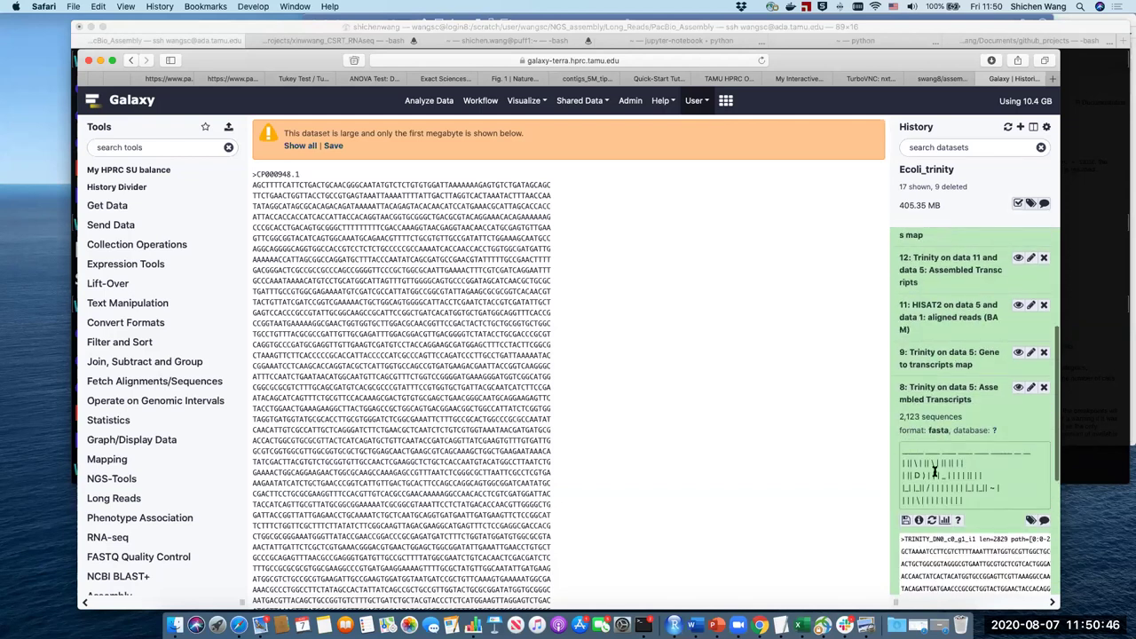
pyautogui.click(948, 394)
pyautogui.scroll(1, 949, 400)
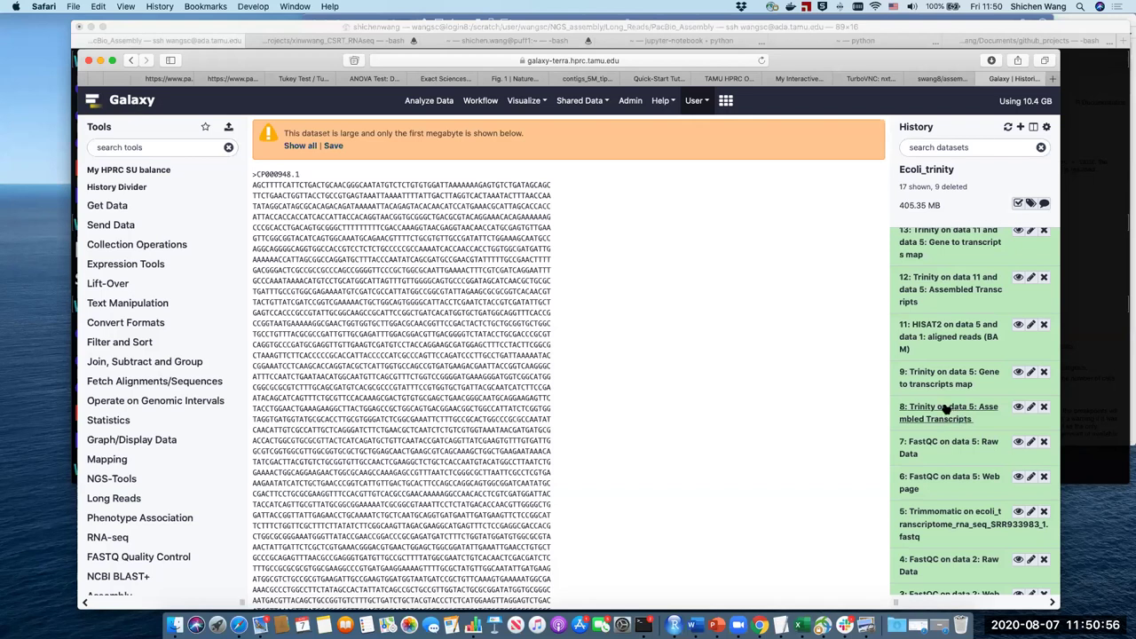
# - Open the rerun form of dataset 8's Trinity job, review its read input, normalization and job resource settings, and collapse the dataset
pyautogui.click(946, 411)
pyautogui.click(923, 540)
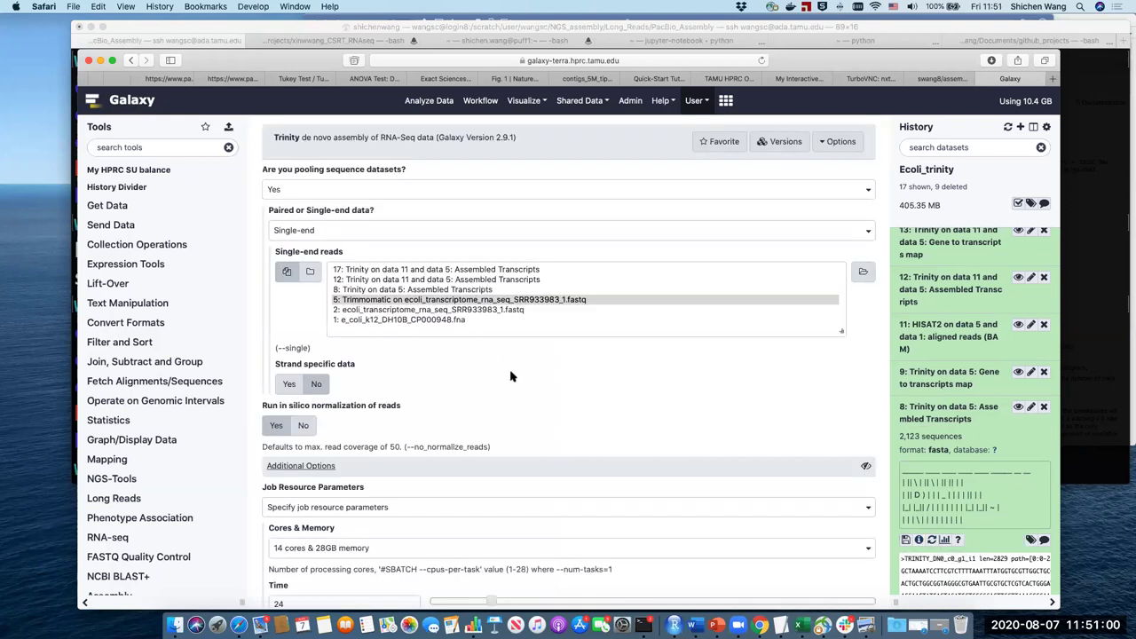
pyautogui.scroll(-5, 497, 363)
pyautogui.scroll(3, 426, 281)
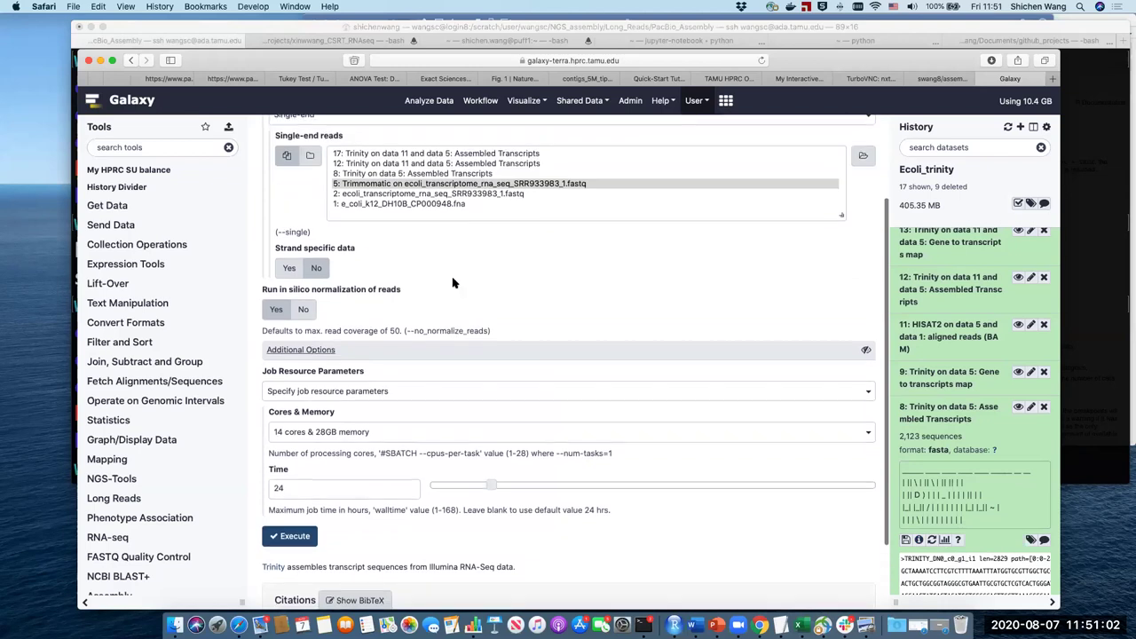
pyautogui.scroll(1, 453, 282)
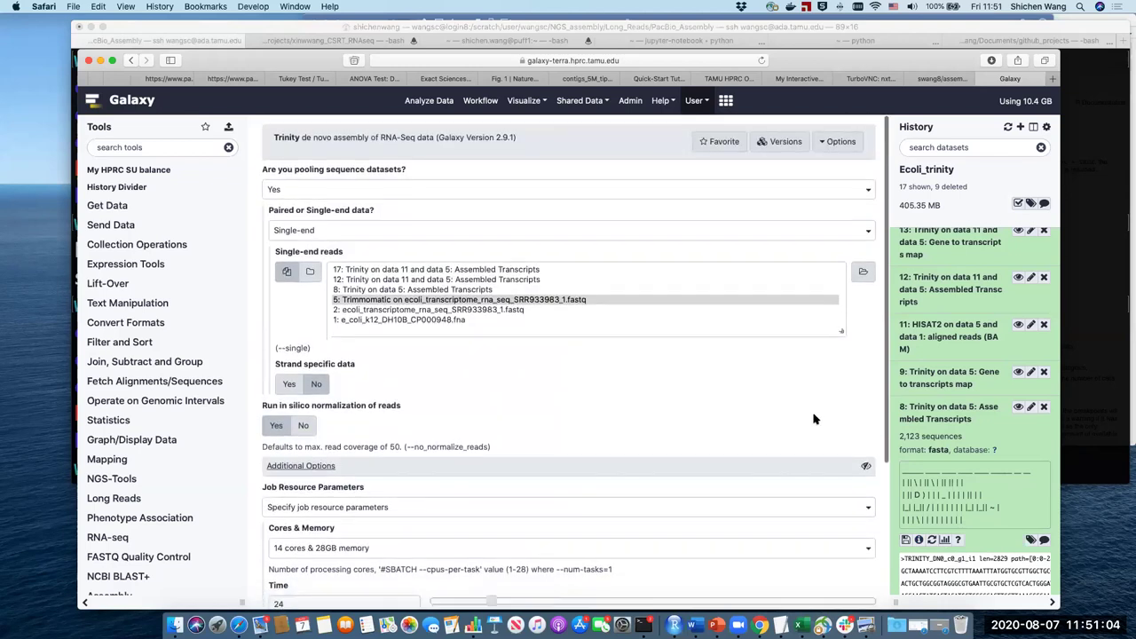
pyautogui.click(949, 419)
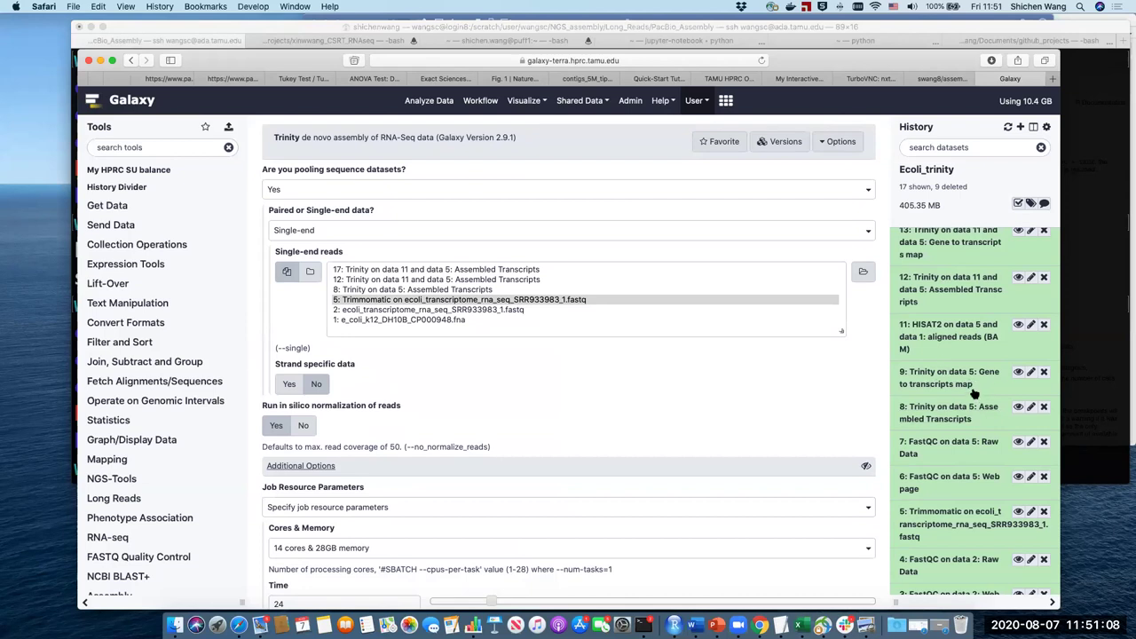
# - Display the contents of dataset 8, Trinity on data 5: Assembled Transcripts
pyautogui.scroll(1, 969, 390)
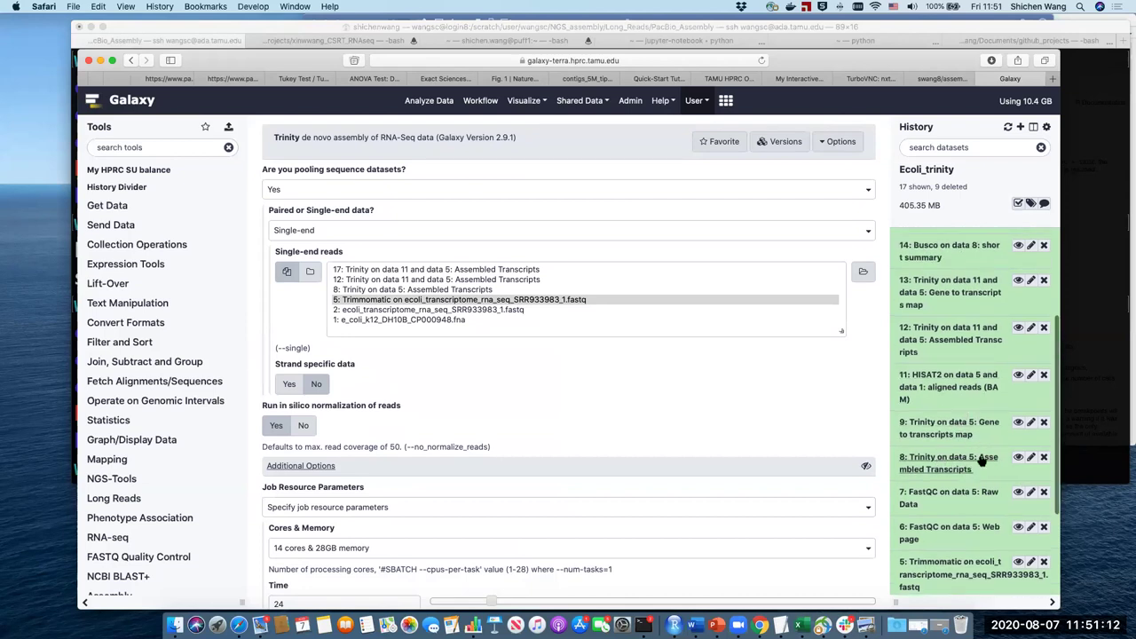
pyautogui.click(942, 457)
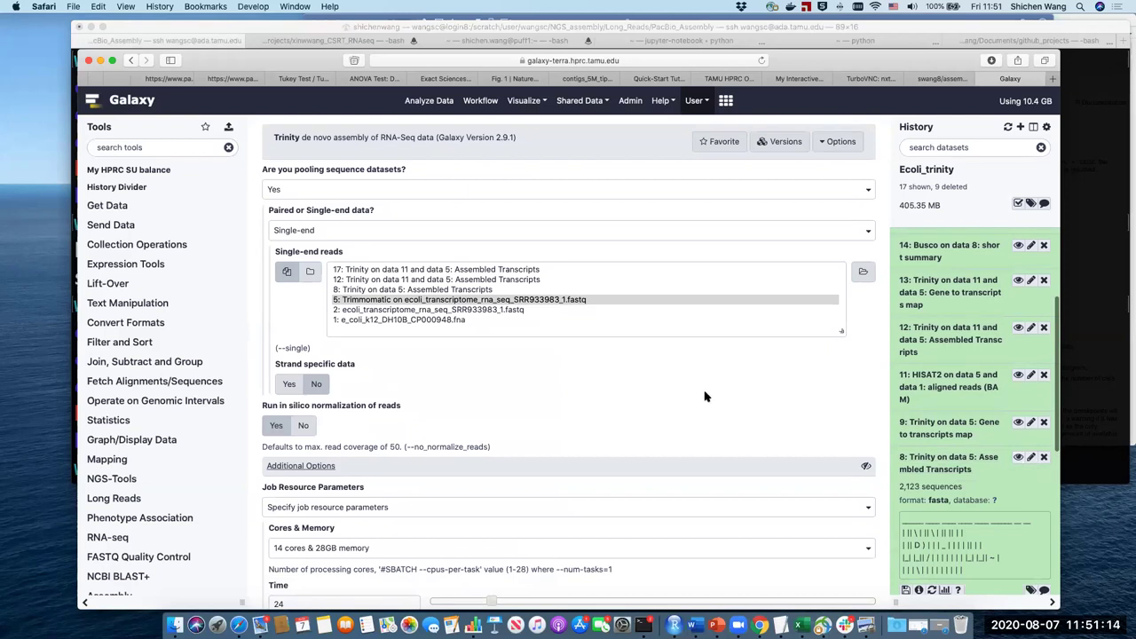
pyautogui.click(932, 464)
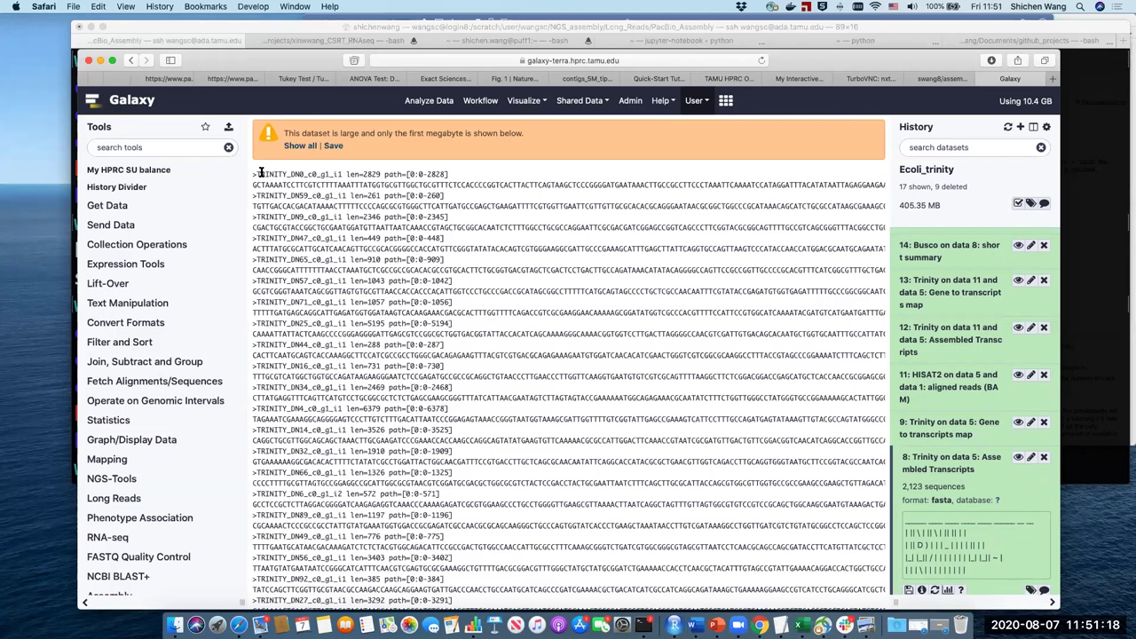
# - Examine the first transcript's header, including its ID, length and path, and look along the assembled sequences
pyautogui.moveTo(257, 174); pyautogui.dragTo(489, 174)
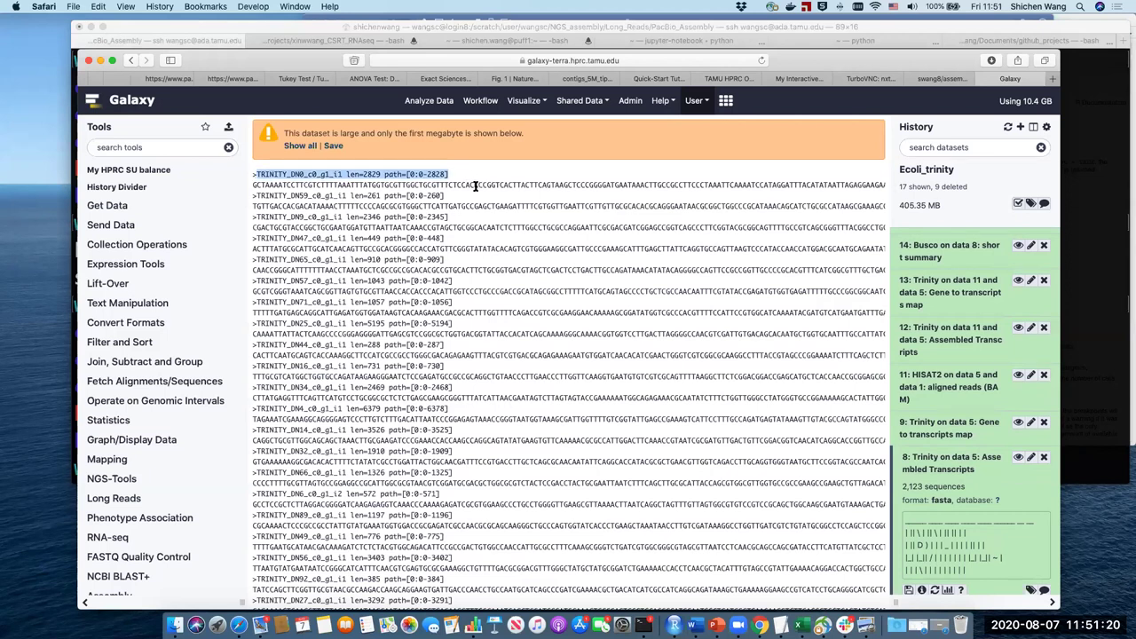
pyautogui.doubleClick(475, 185)
pyautogui.click(395, 215)
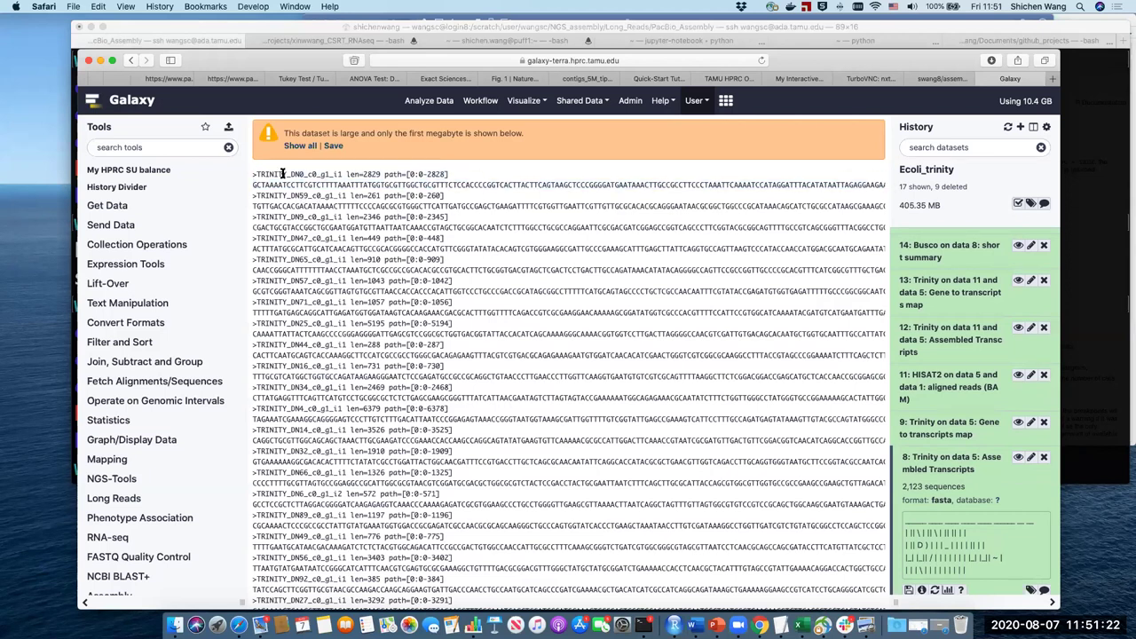
pyautogui.moveTo(257, 174); pyautogui.dragTo(353, 175)
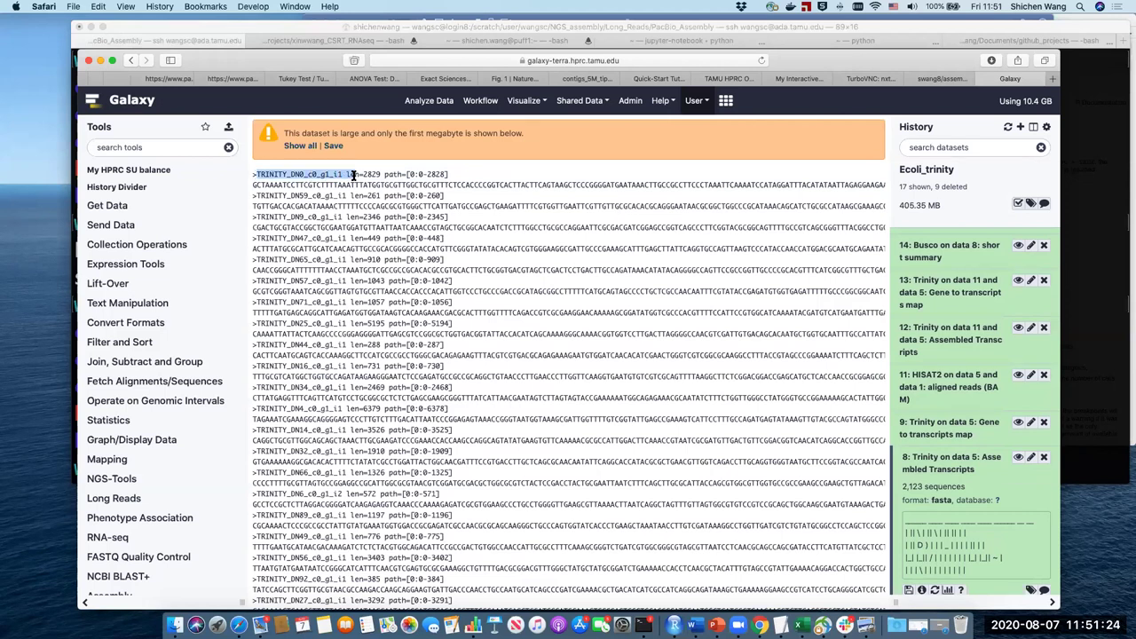
pyautogui.click(336, 175)
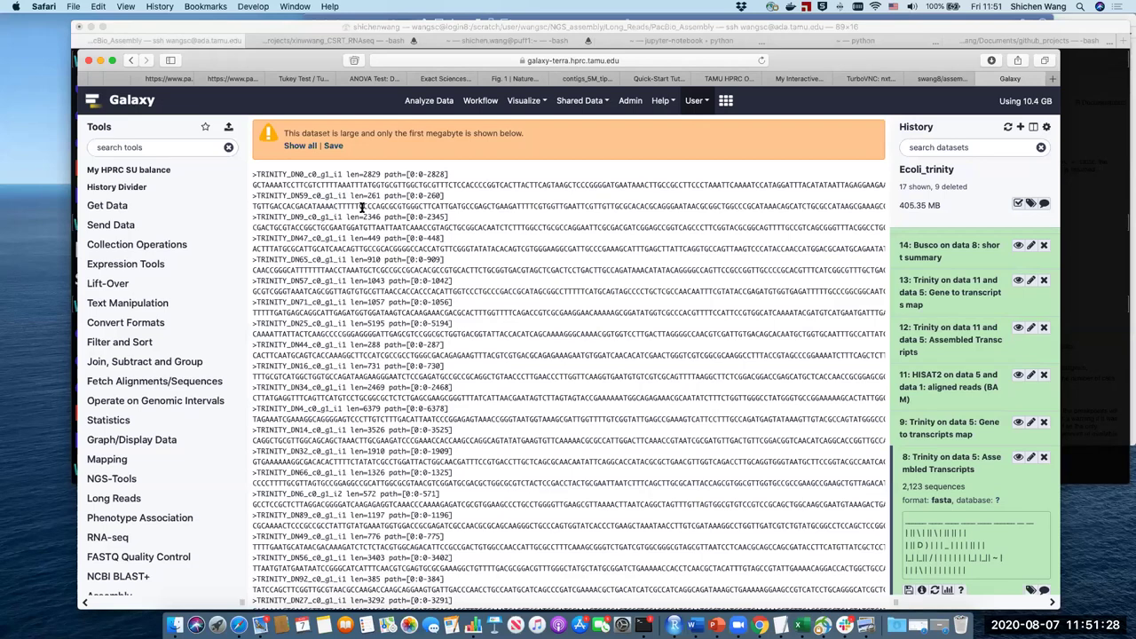
pyautogui.hscroll(10, 443, 213)
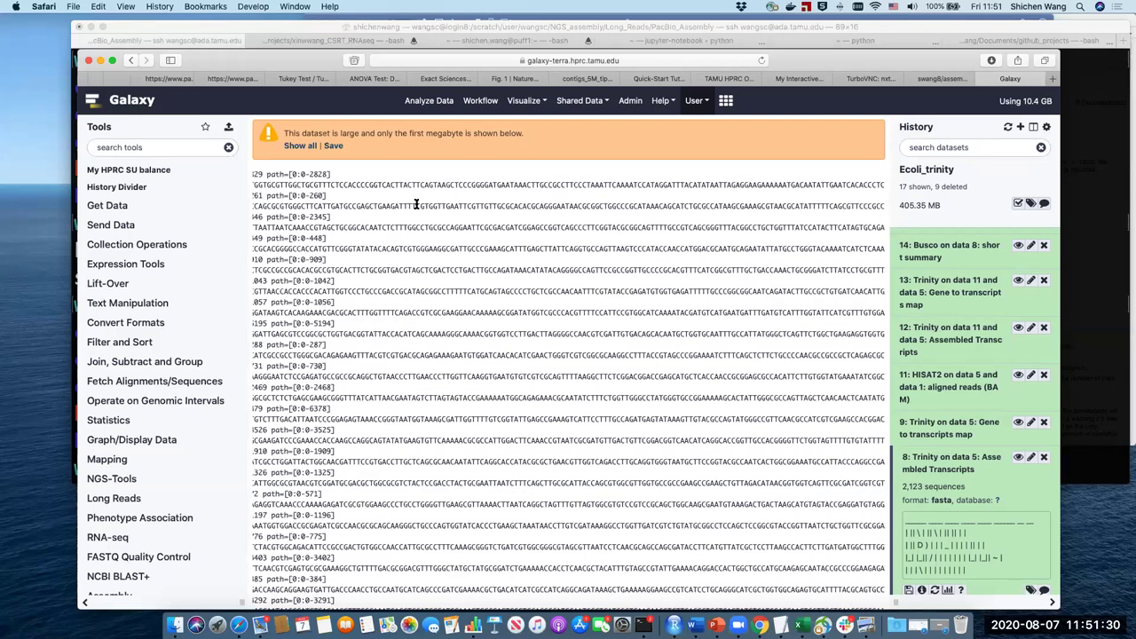
pyautogui.hscroll(-10, 386, 197)
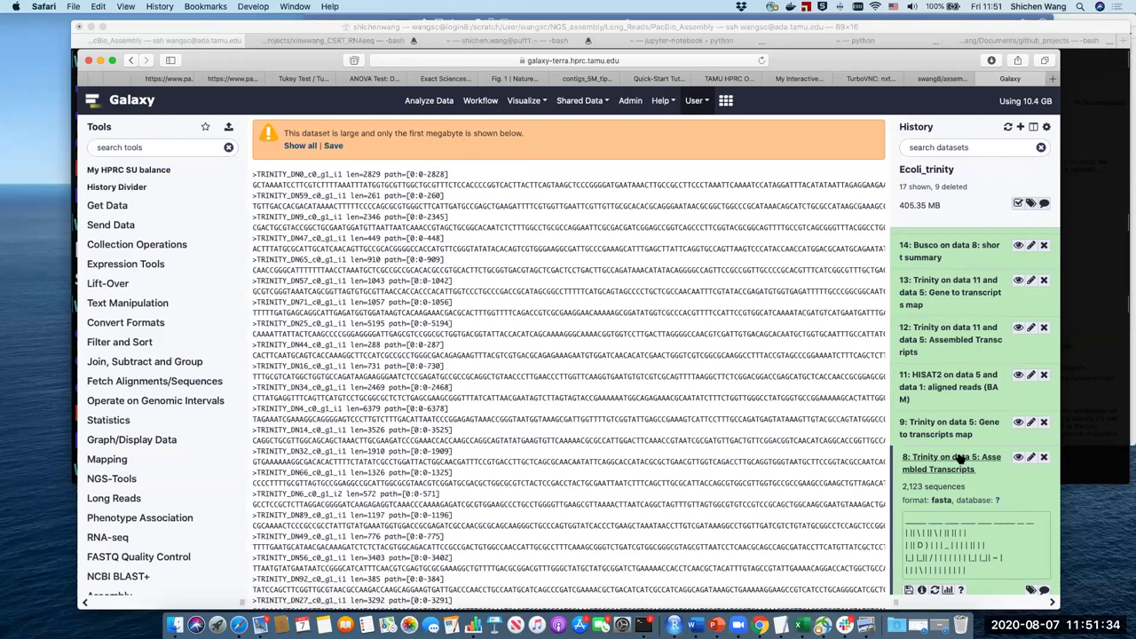
# - Collapse dataset 8's details and open the E. coli library in the shared data libraries to check its files
pyautogui.click(959, 458)
pyautogui.scroll(-1, 525, 393)
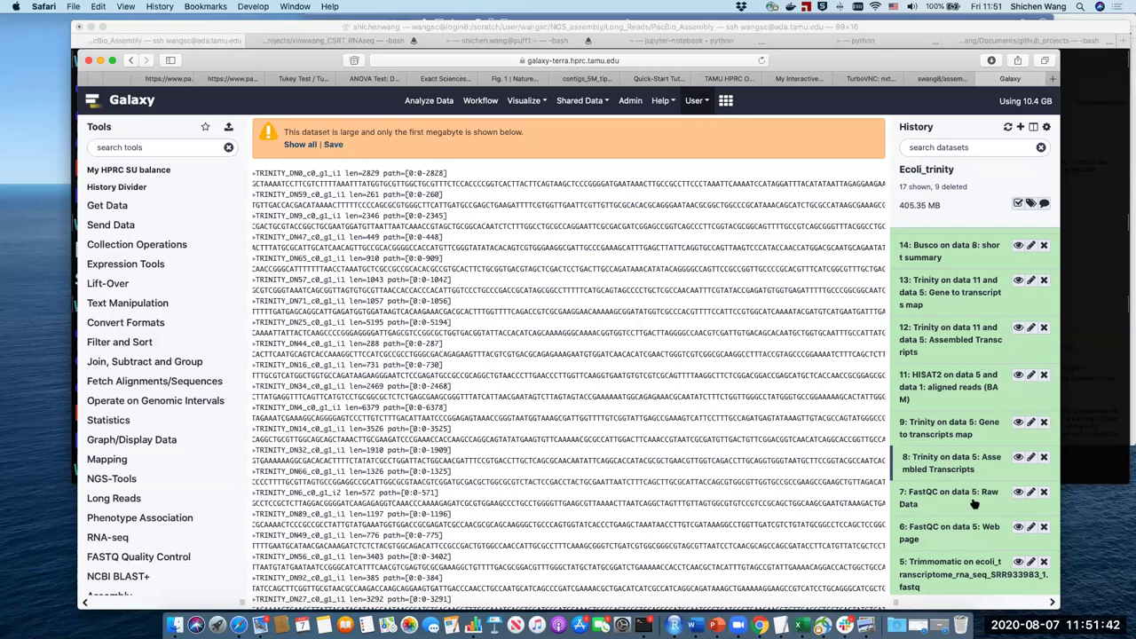
pyautogui.scroll(-3, 972, 505)
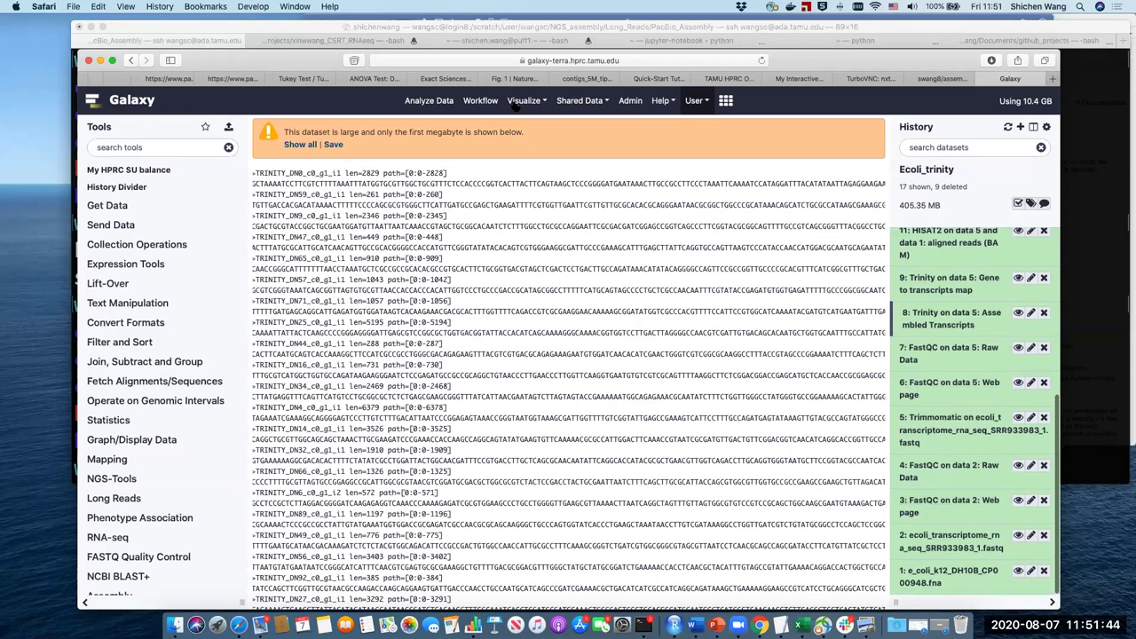
pyautogui.click(590, 103)
pyautogui.click(597, 131)
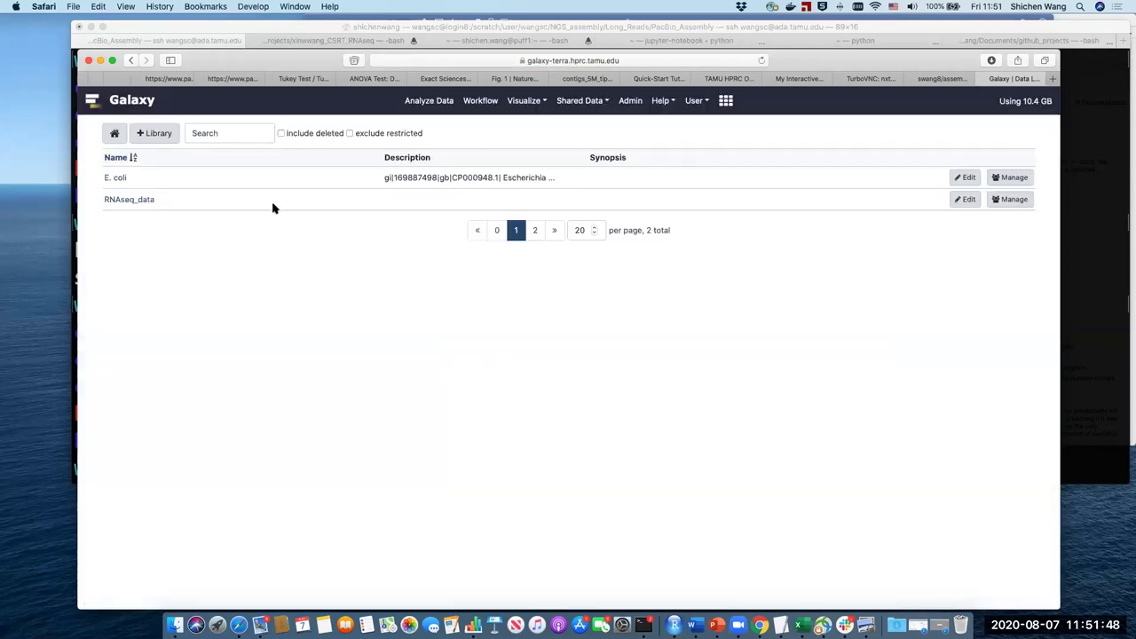
pyautogui.click(118, 179)
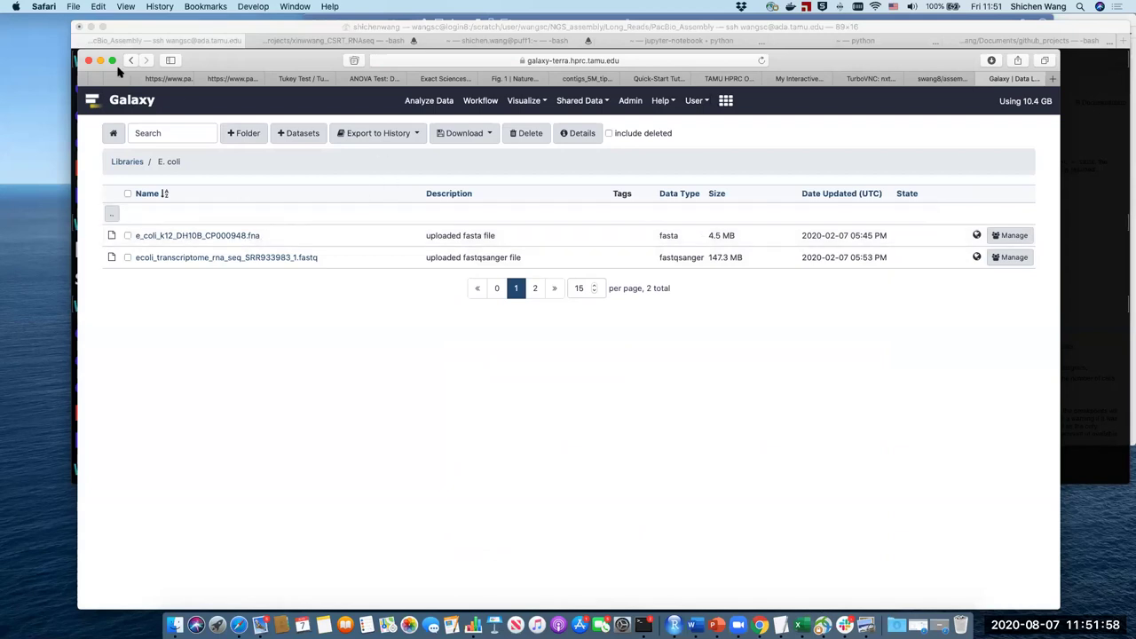
# - Return to the Galaxy home page and switch from the running assembly history to Ecoli_trinity through the saved histories
pyautogui.click(124, 99)
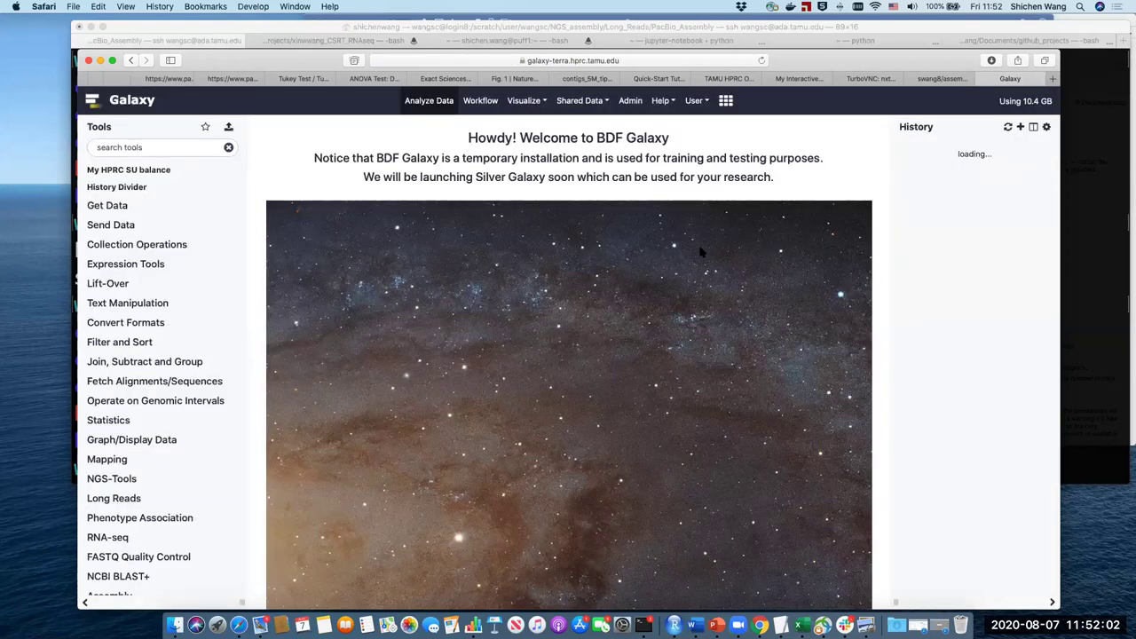
pyautogui.click(694, 101)
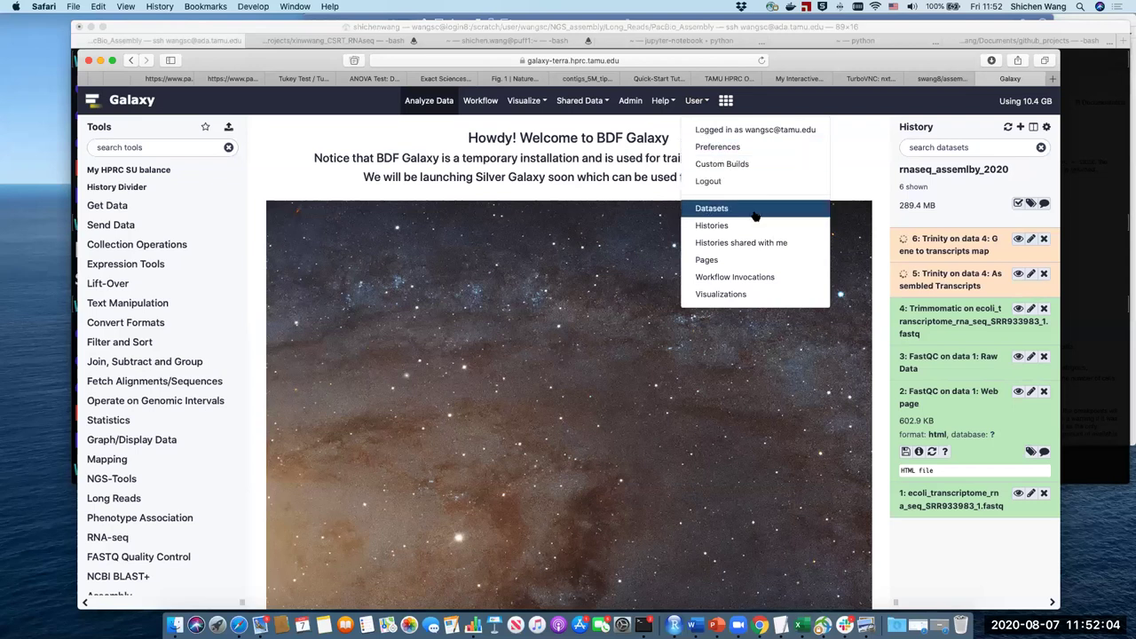
pyautogui.click(846, 141)
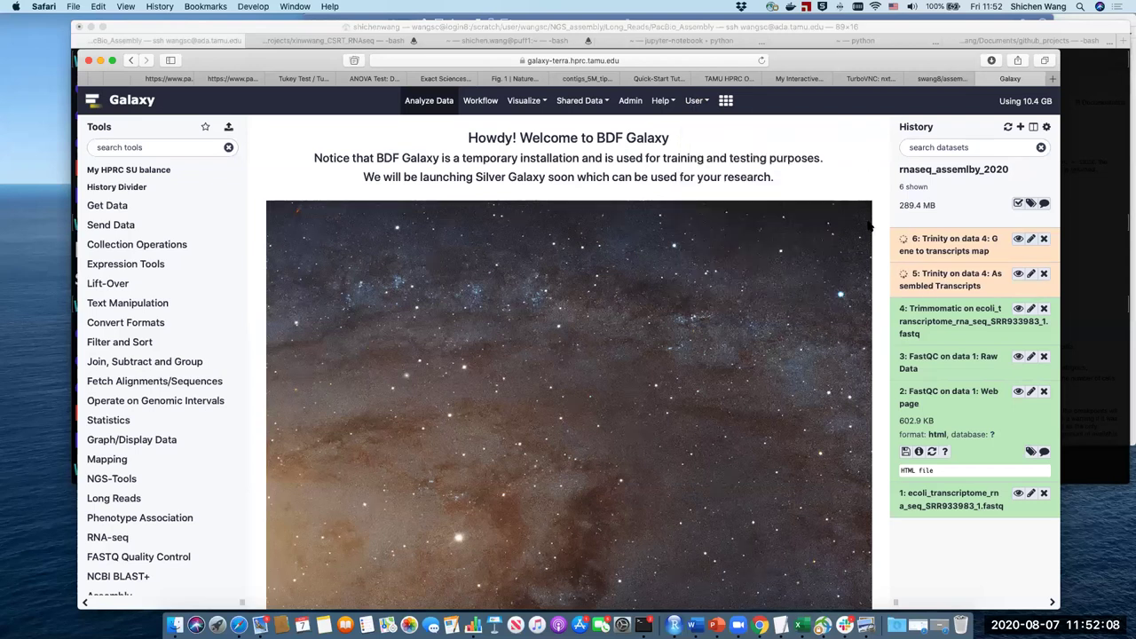
pyautogui.click(701, 101)
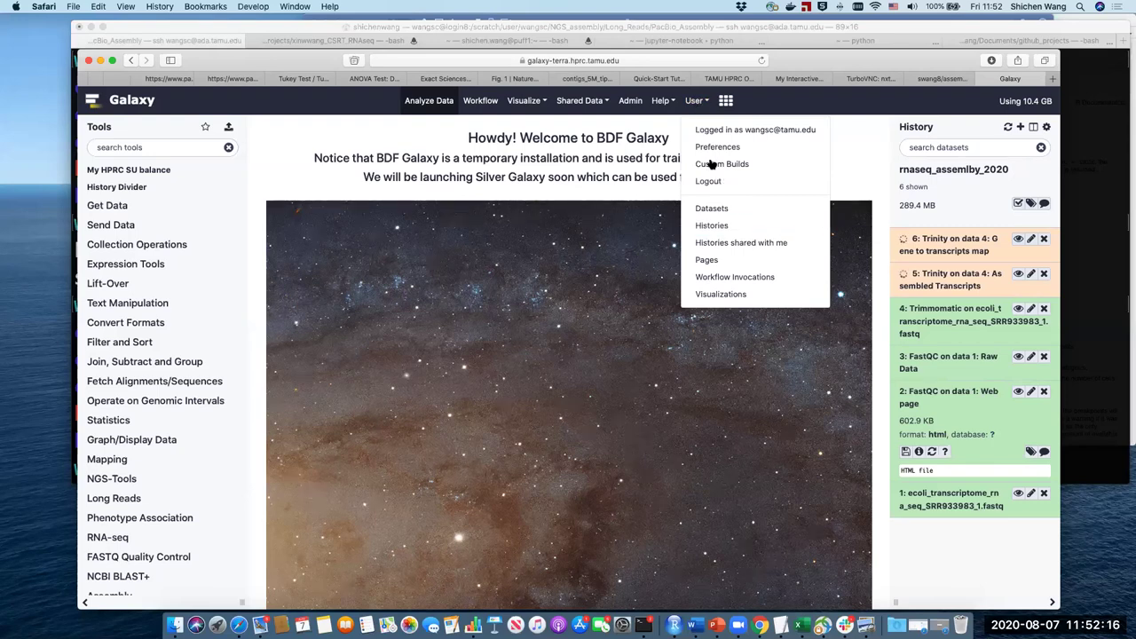
pyautogui.click(728, 225)
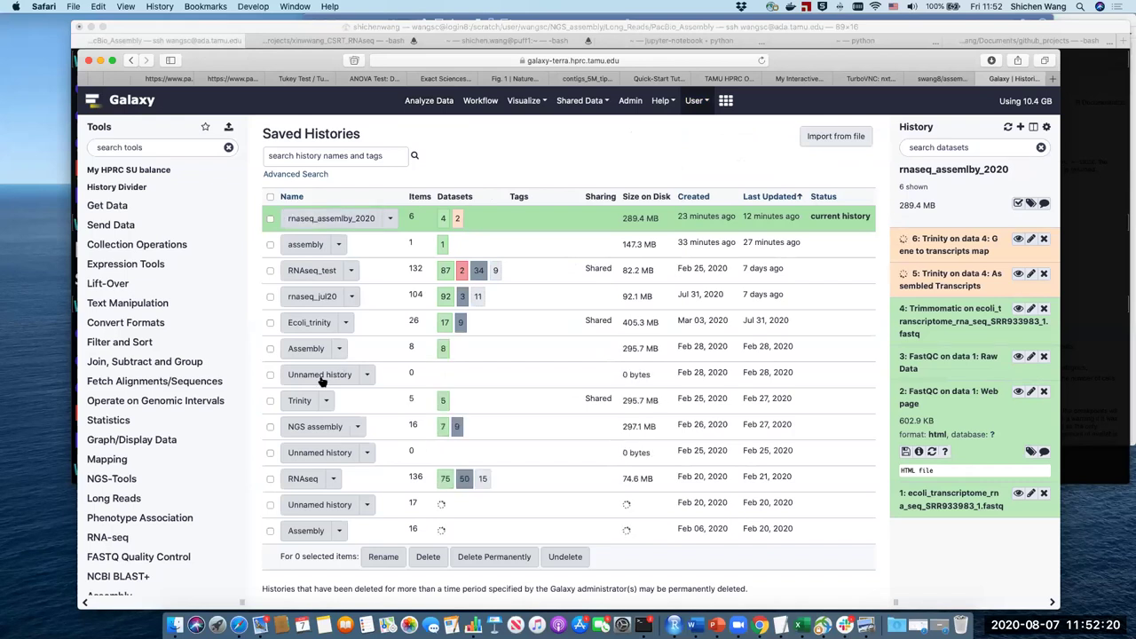
pyautogui.click(306, 326)
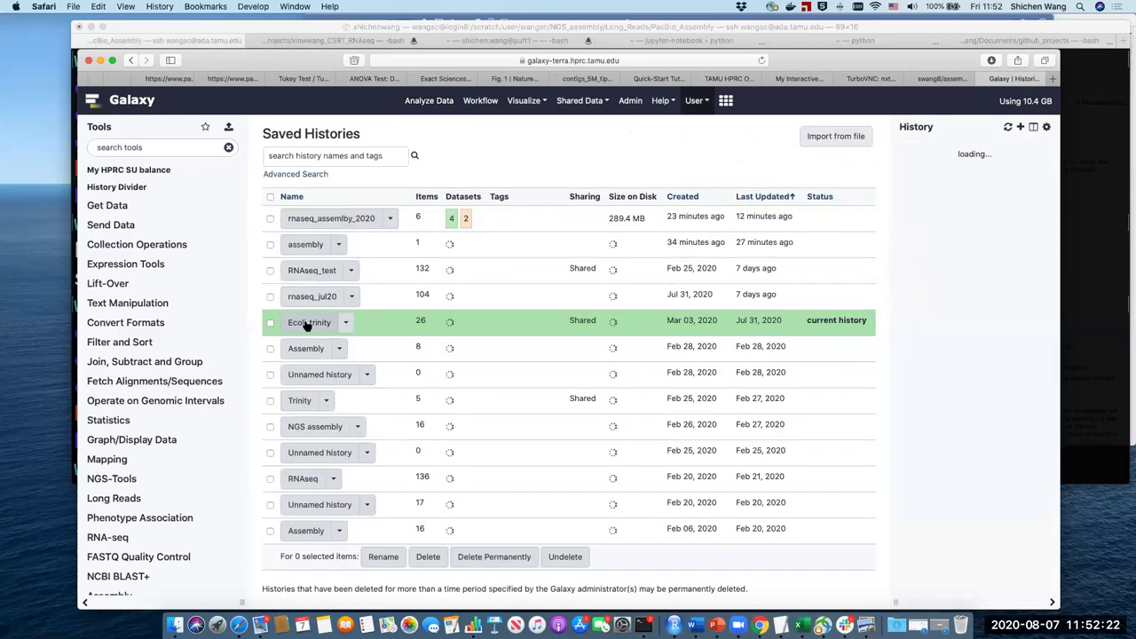
# - Look through the Ecoli_trinity datasets and display dataset 14, Busco on data 8: short summary
pyautogui.scroll(-5, 977, 306)
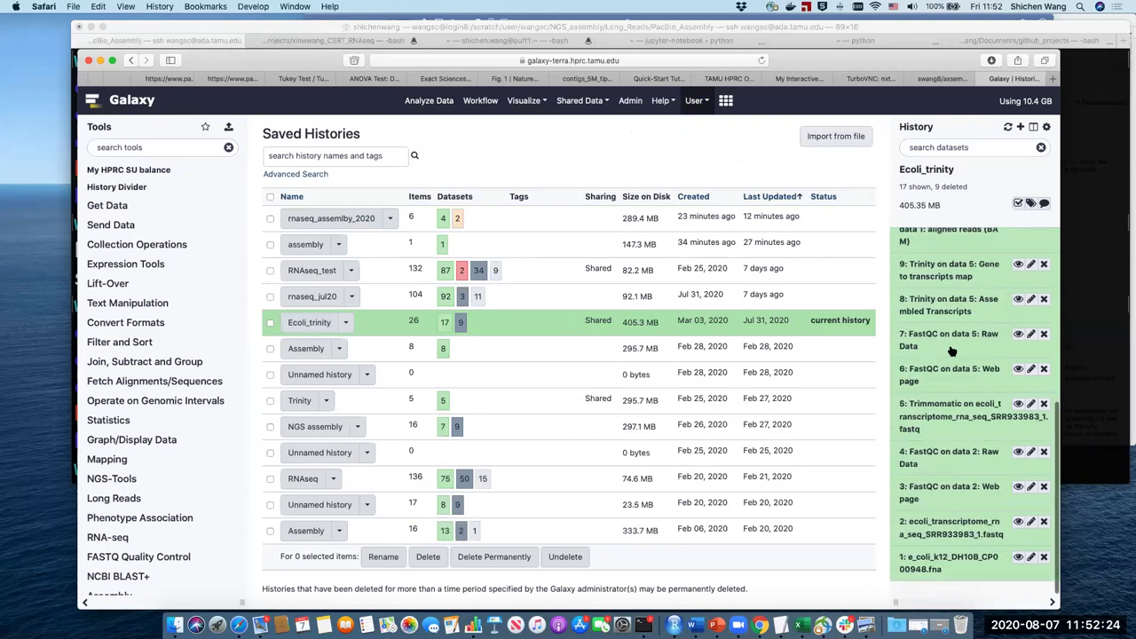
pyautogui.scroll(3, 957, 325)
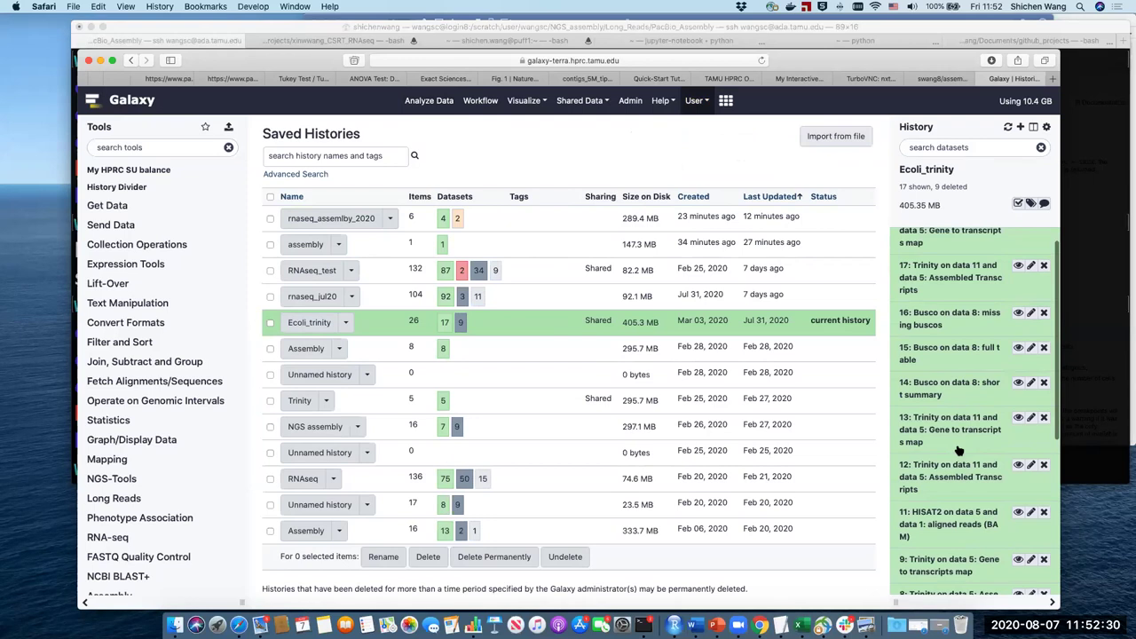
pyautogui.scroll(-2, 958, 450)
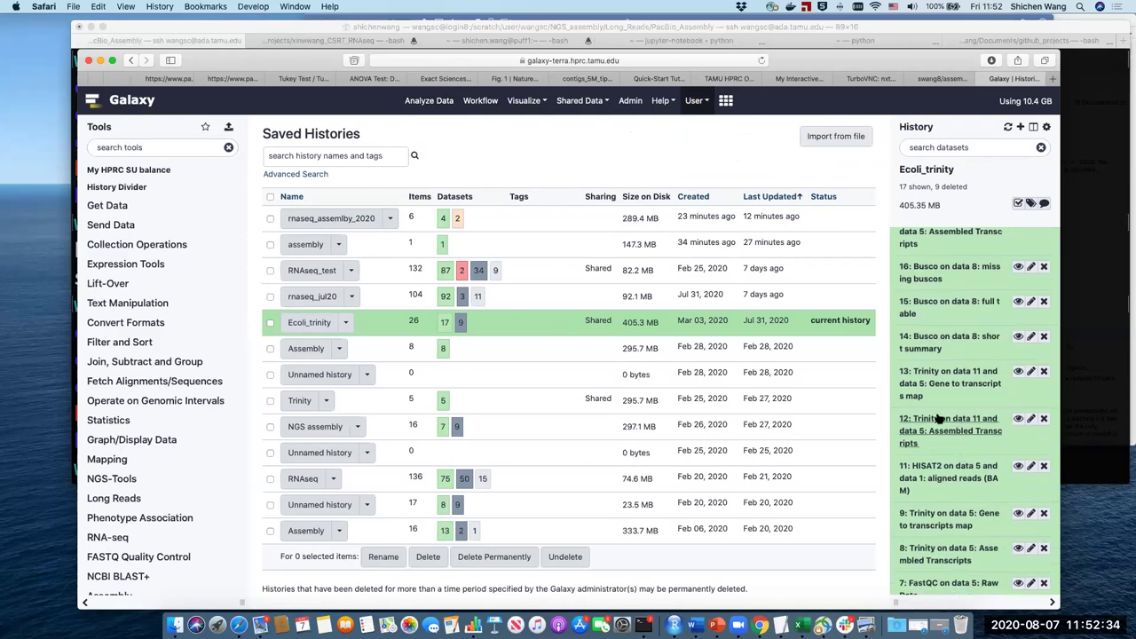
pyautogui.scroll(3, 954, 444)
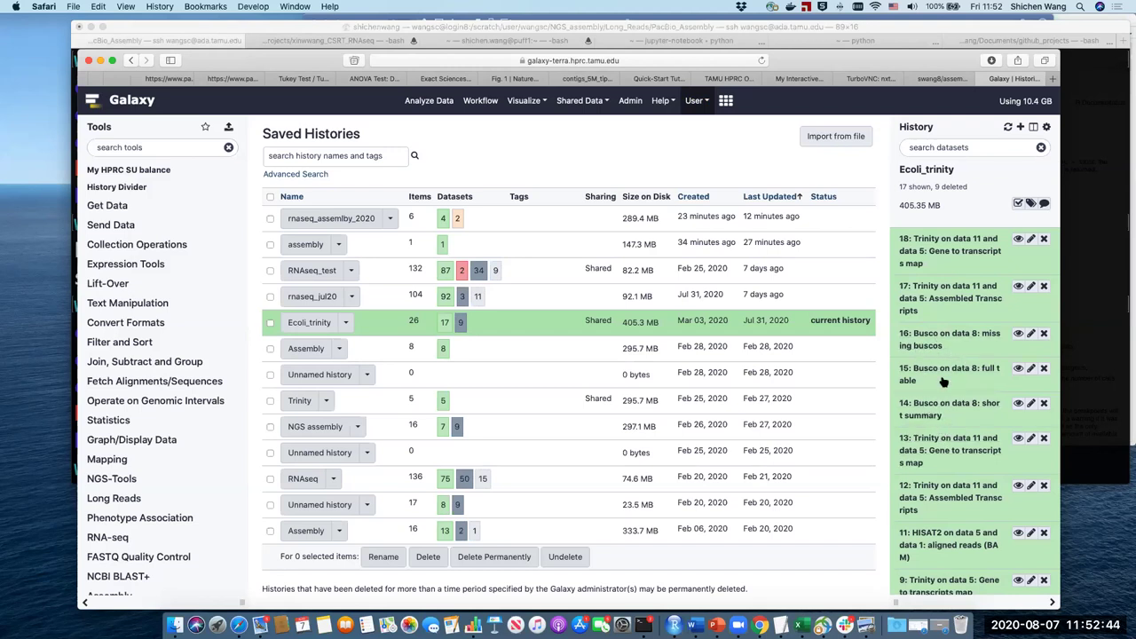
pyautogui.click(1019, 404)
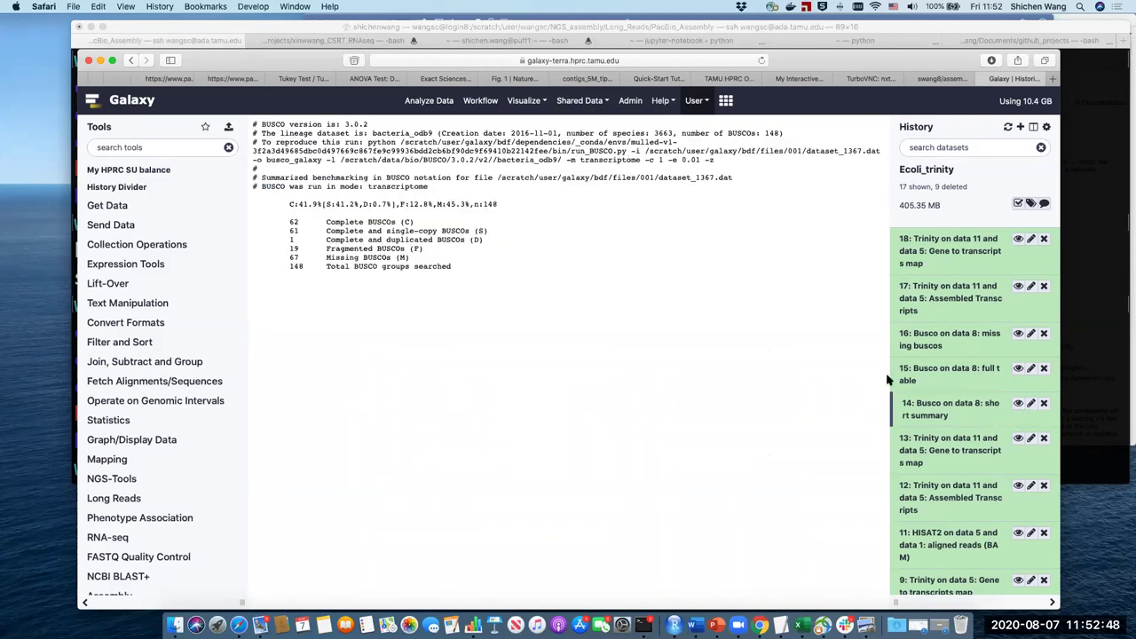
# - Examine the BUSCO short summary, checking the lineage dataset, the result categories and the complete BUSCOs line
pyautogui.moveTo(502, 274); pyautogui.dragTo(231, 175)
pyautogui.click(448, 209)
pyautogui.doubleClick(390, 133)
pyautogui.click(493, 185)
pyautogui.moveTo(282, 222); pyautogui.dragTo(432, 223)
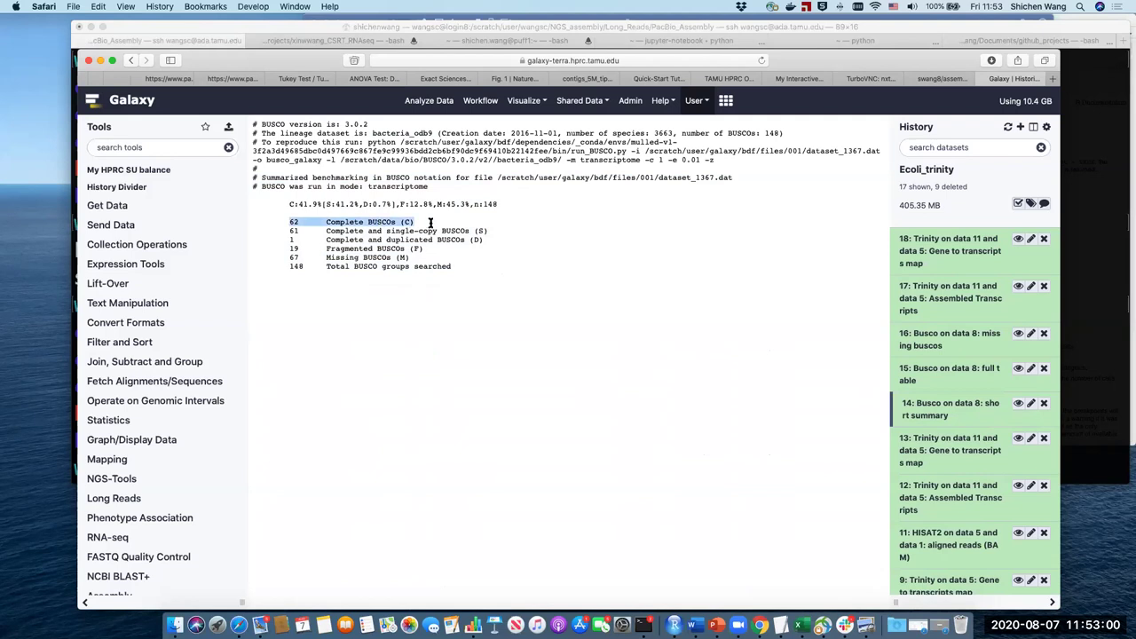
pyautogui.click(371, 235)
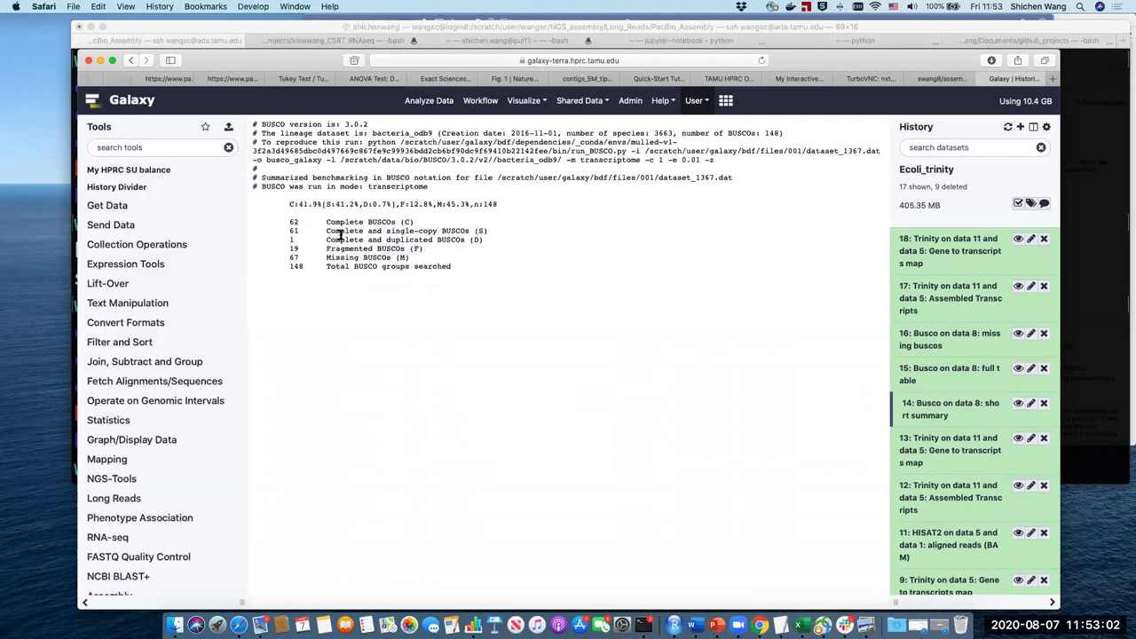
# - Examine the single-copy, duplicated, fragmented and missing BUSCO rows of the short summary
pyautogui.moveTo(327, 230); pyautogui.dragTo(484, 232)
pyautogui.click(361, 242)
pyautogui.moveTo(328, 239); pyautogui.dragTo(475, 244)
pyautogui.moveTo(326, 248); pyautogui.dragTo(454, 249)
pyautogui.moveTo(326, 257); pyautogui.dragTo(257, 212)
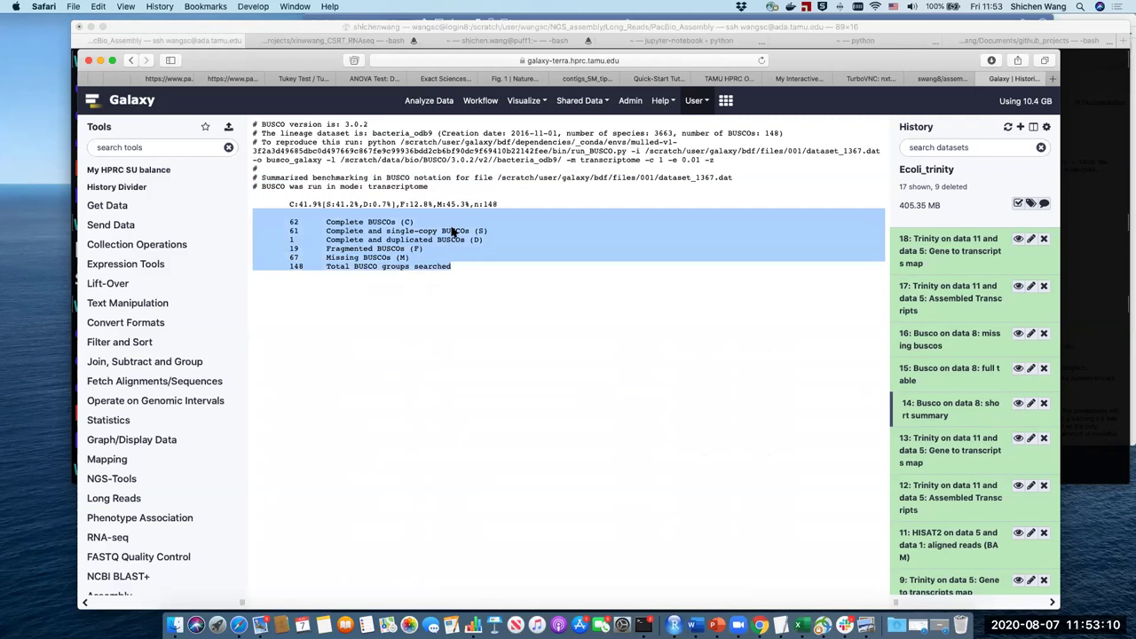
pyautogui.click(374, 212)
# - Examine the one-line BUSCO notation, checking its complete, single-copy and duplicated, fragmented and missing percentages
pyautogui.doubleClick(316, 203)
pyautogui.click(327, 204)
pyautogui.moveTo(331, 203)
pyautogui.mouseDown()
pyautogui.moveTo(402, 204)
pyautogui.moveTo(313, 204)
pyautogui.mouseUp()
pyautogui.click(402, 204)
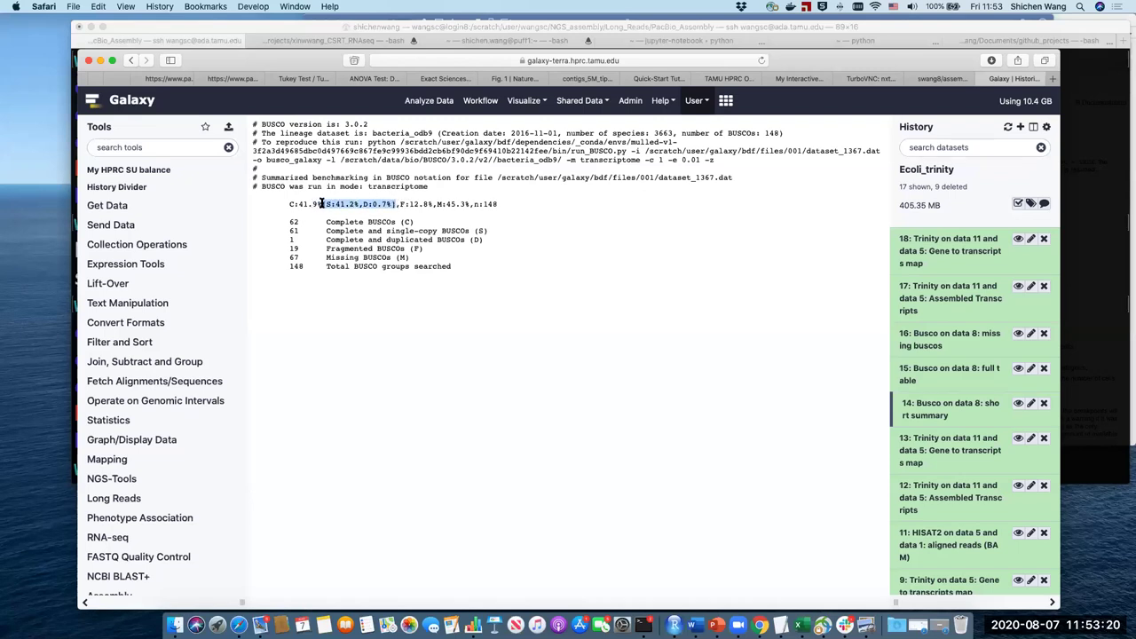
pyautogui.moveTo(399, 204); pyautogui.dragTo(469, 203)
pyautogui.click(434, 204)
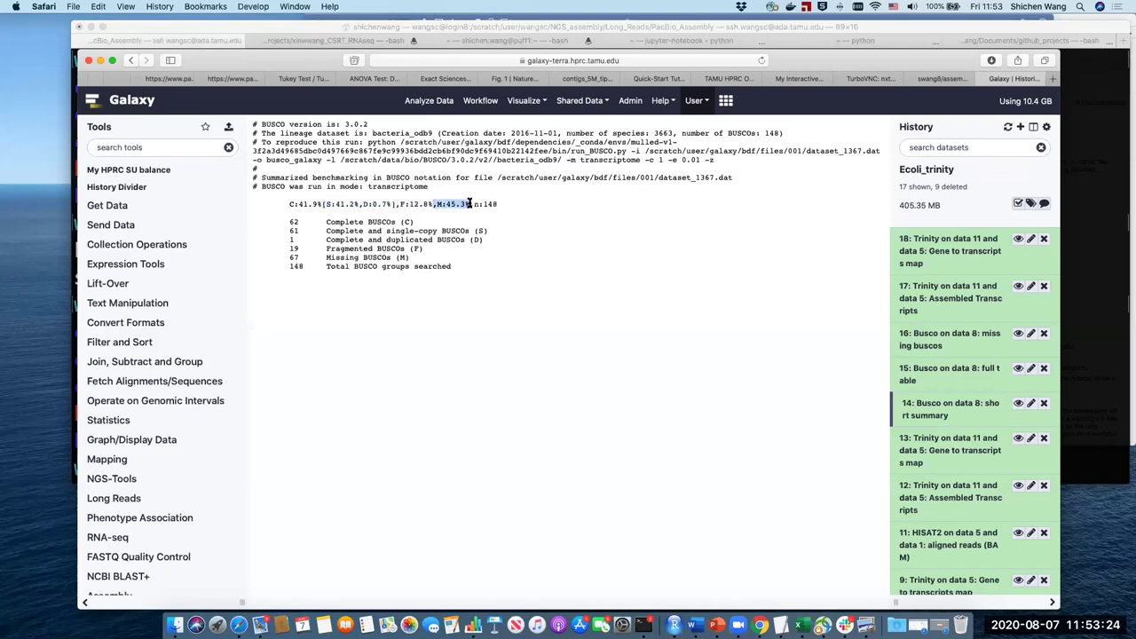
pyautogui.click(486, 221)
# - Look through the Ecoli_trinity history's datasets and review the whole BUSCO short summary
pyautogui.scroll(-5, 947, 457)
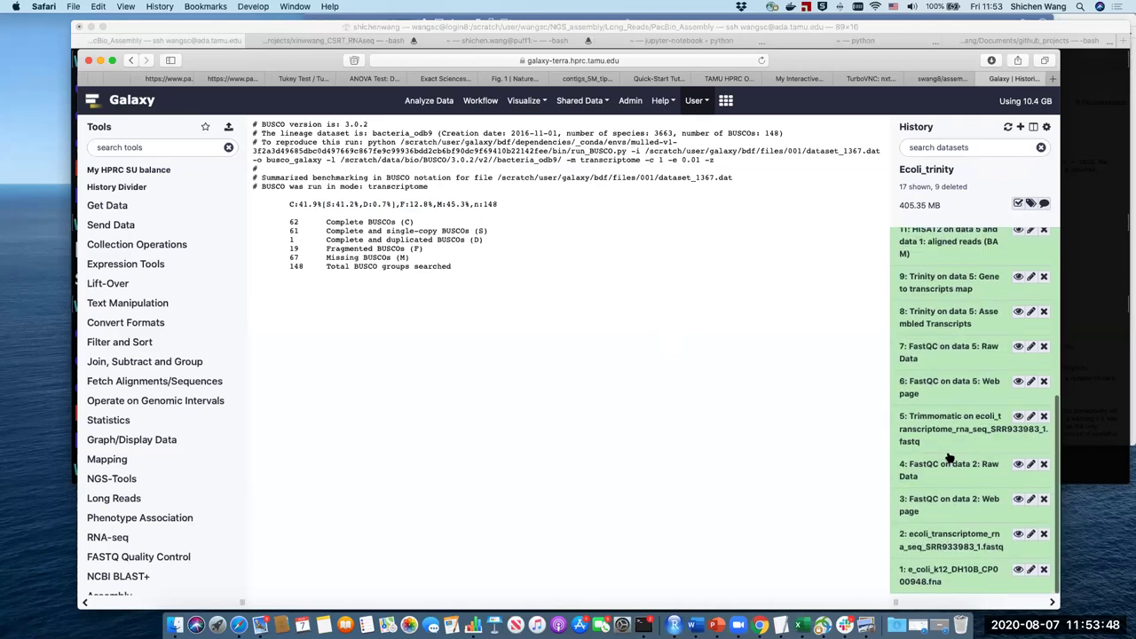
pyautogui.scroll(5, 948, 457)
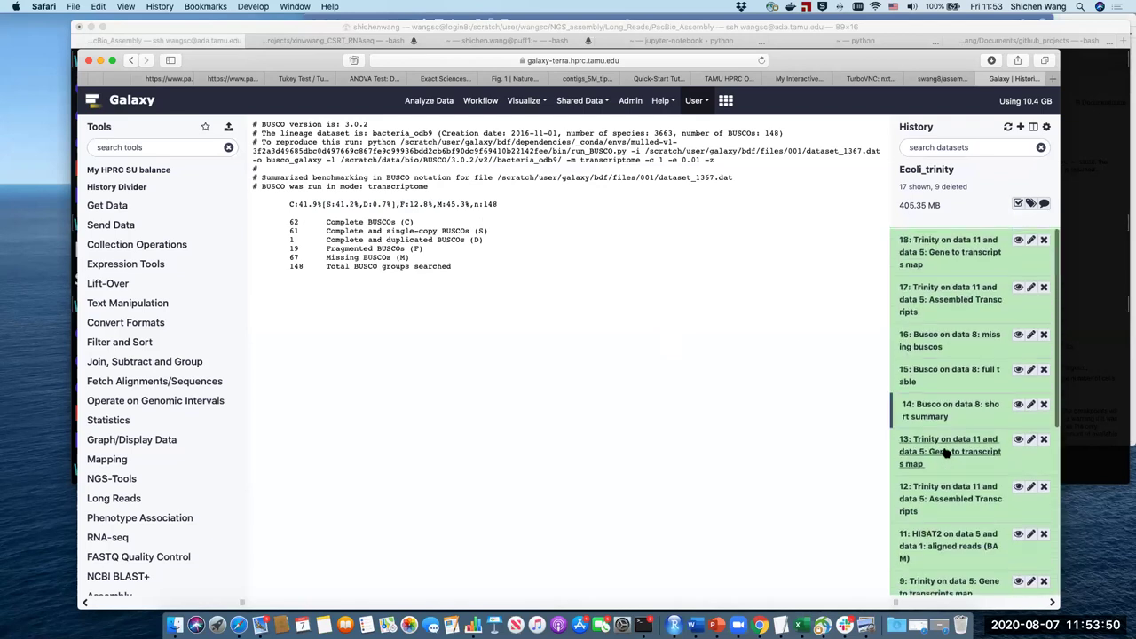
pyautogui.moveTo(511, 283); pyautogui.dragTo(239, 125)
pyautogui.click(713, 278)
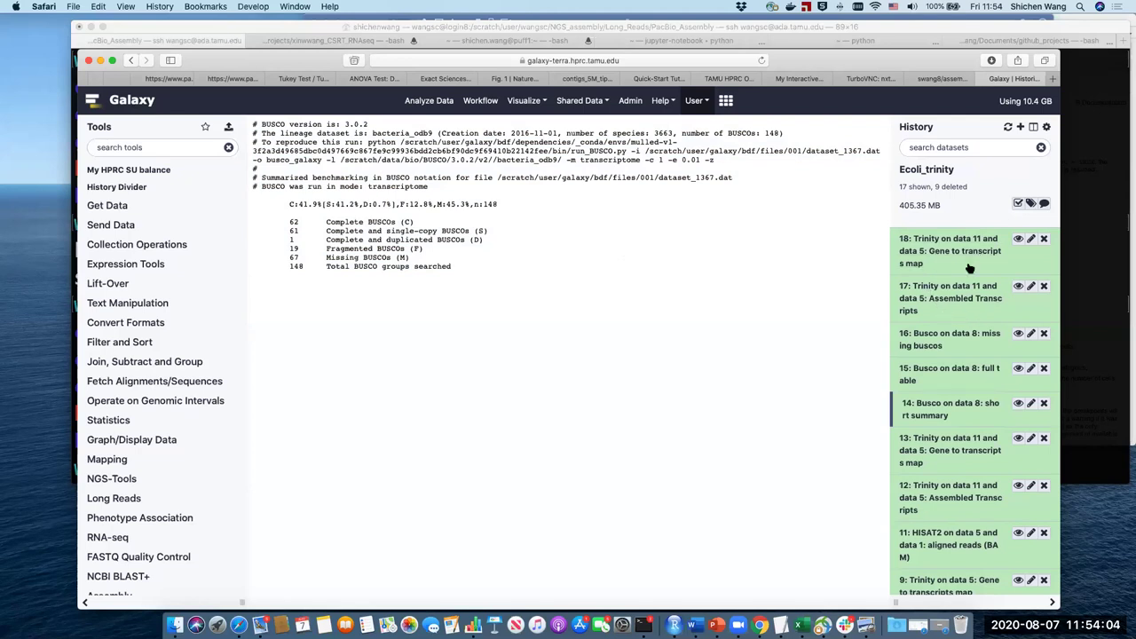
pyautogui.scroll(-5, 967, 344)
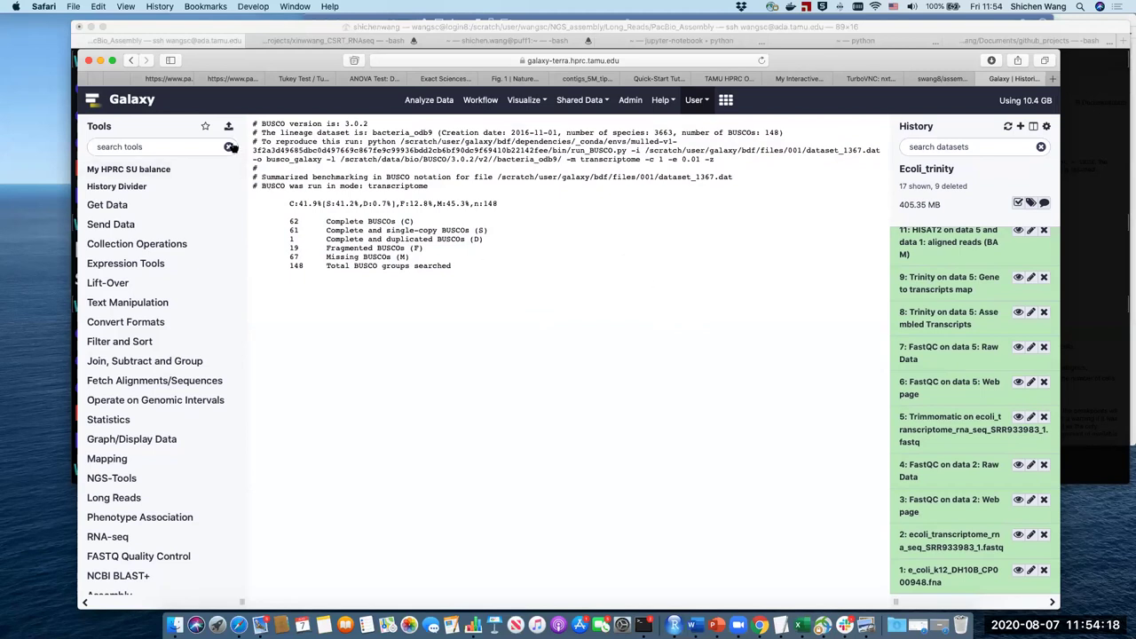
# - Search the tools for busco, open Busco, and select dataset 12, Trinity on data 11 and data 5: Assembled Transcripts, as the sequences to analyse
pyautogui.click(167, 149)
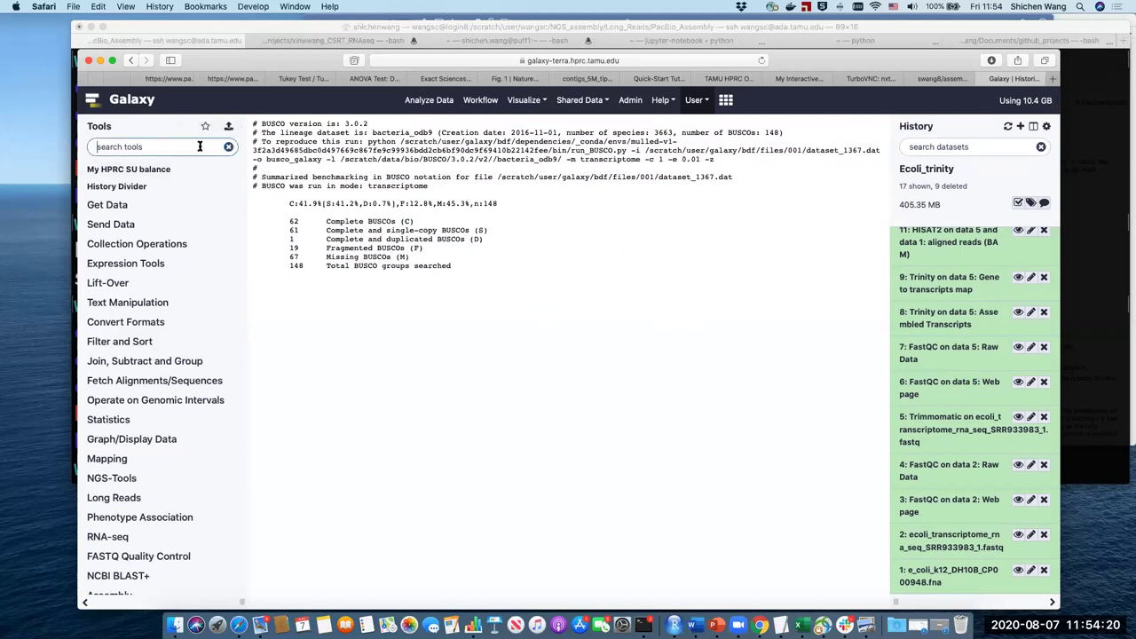
pyautogui.write('busco')
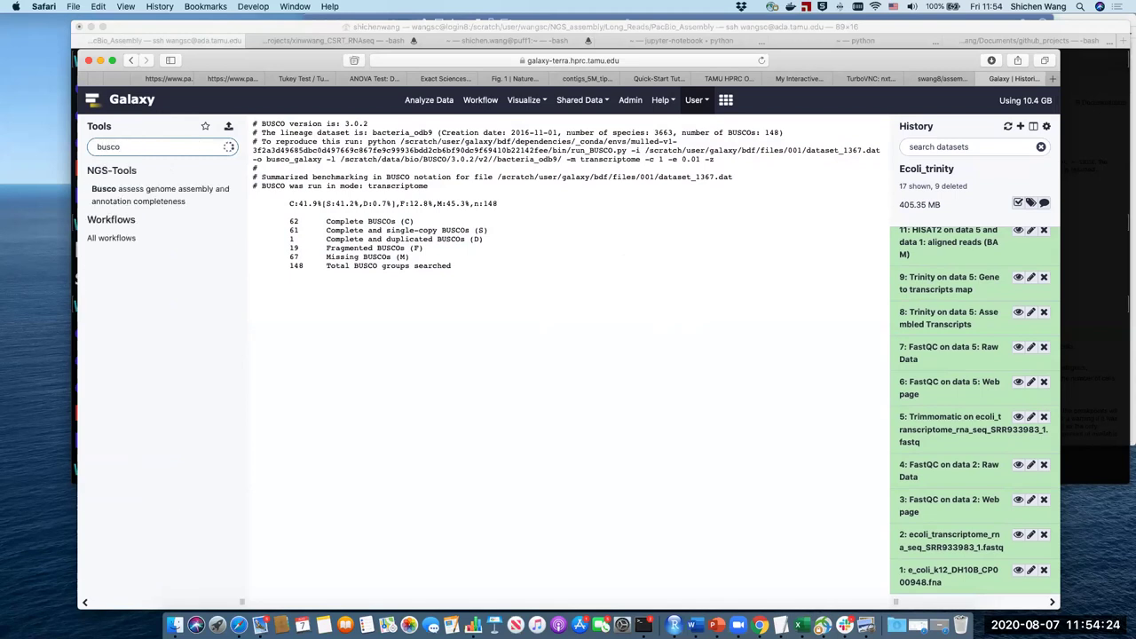
pyautogui.click(122, 192)
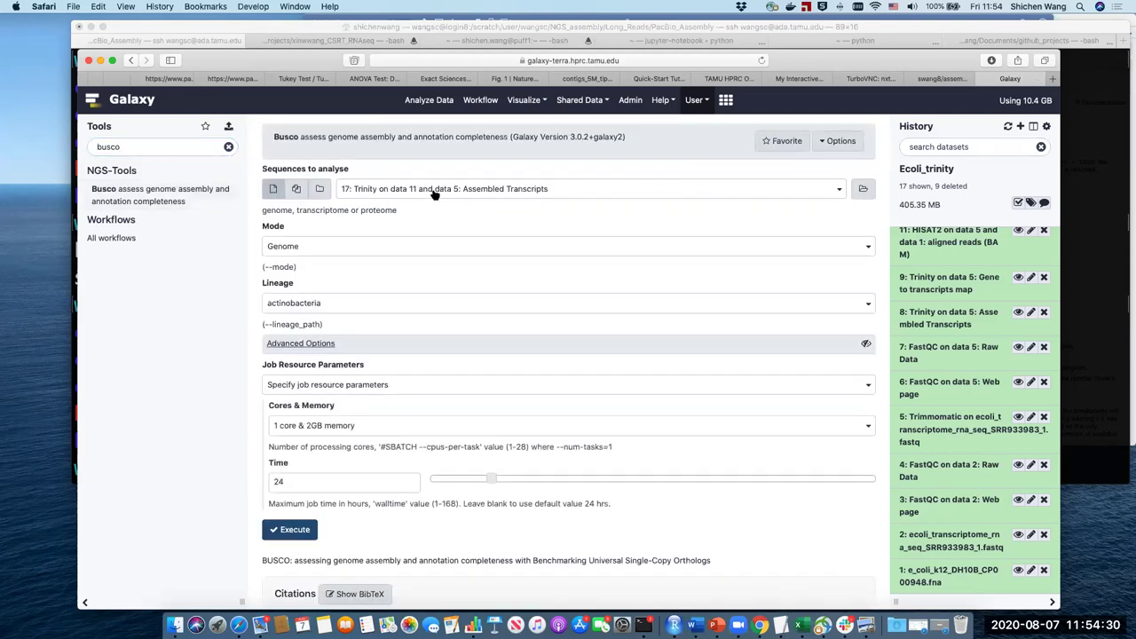
pyautogui.click(517, 189)
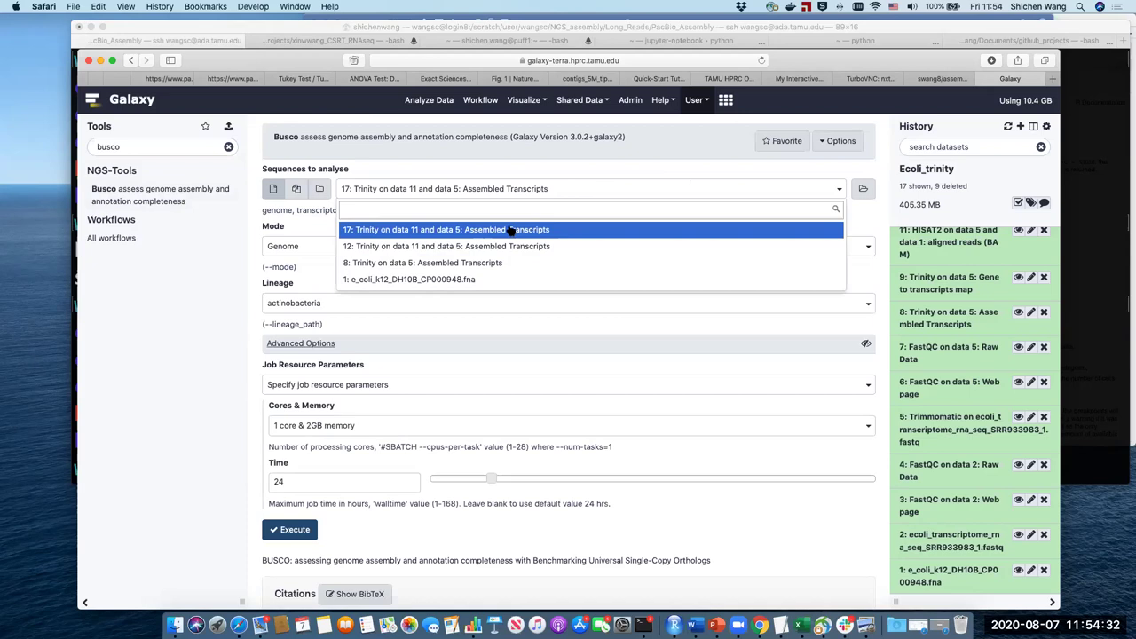
pyautogui.click(510, 230)
pyautogui.click(575, 190)
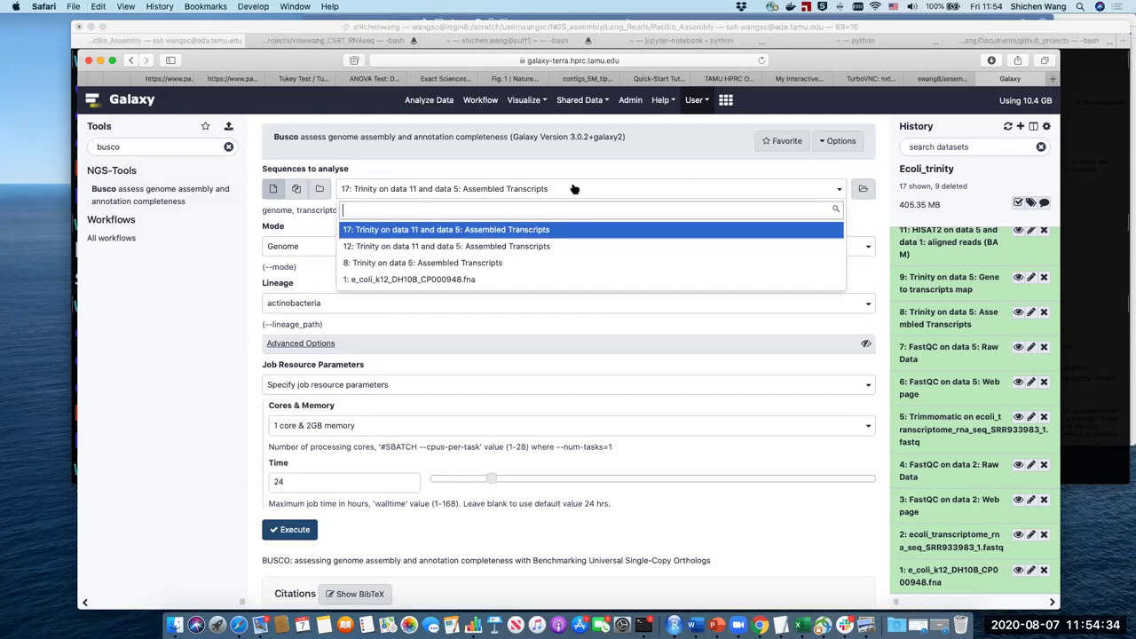
pyautogui.click(528, 245)
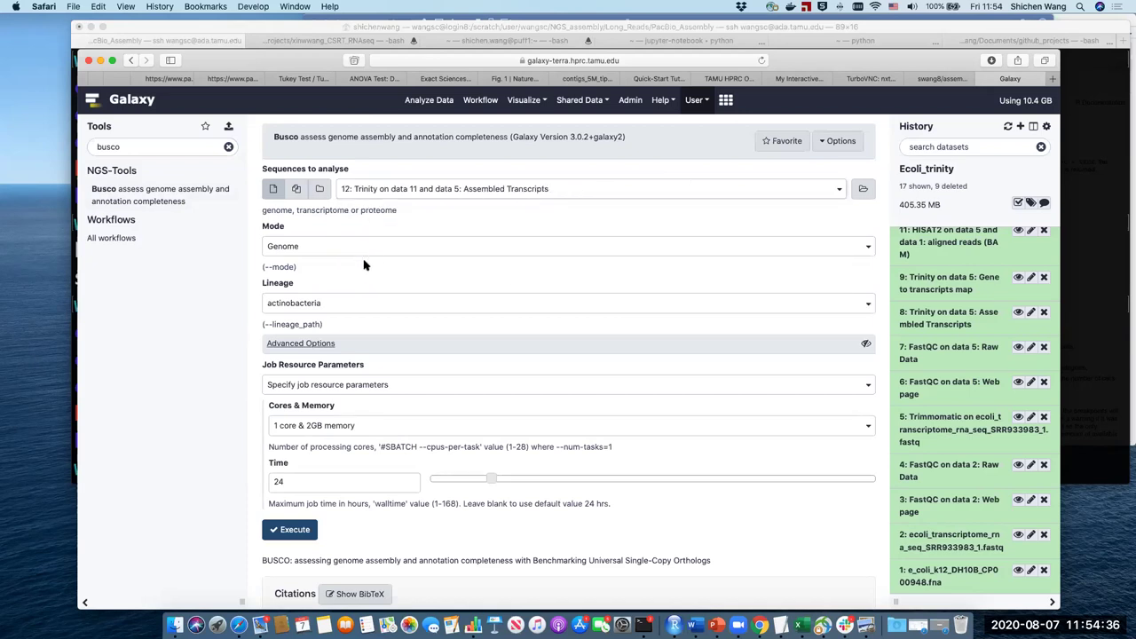
# - Set the Busco mode to Transcriptome and the lineage to bacteria
pyautogui.click(349, 248)
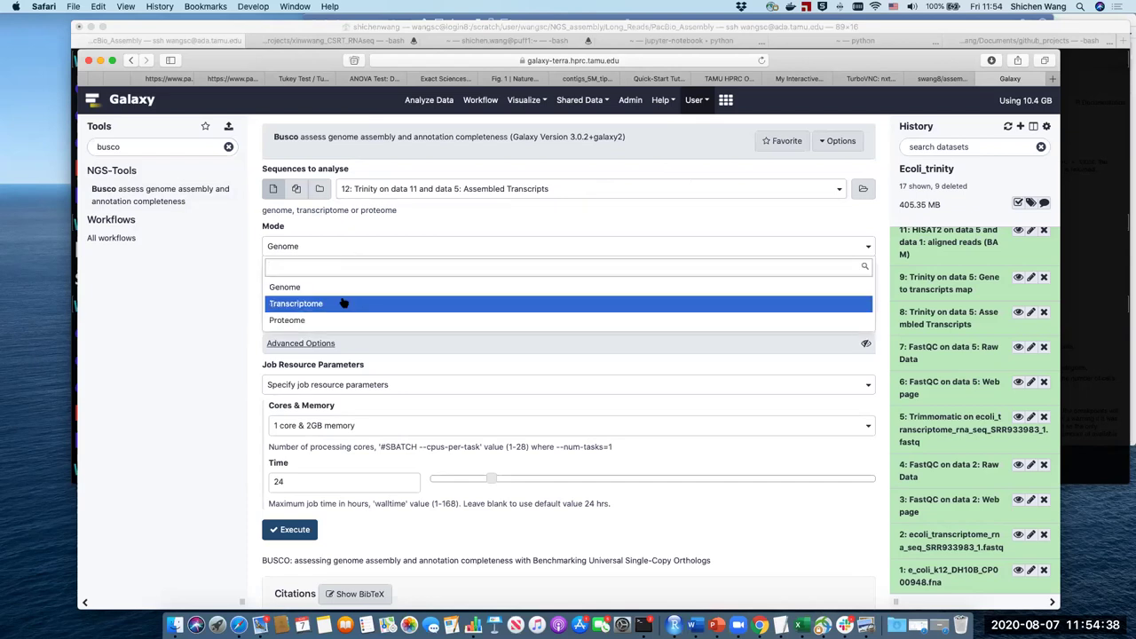
pyautogui.click(341, 301)
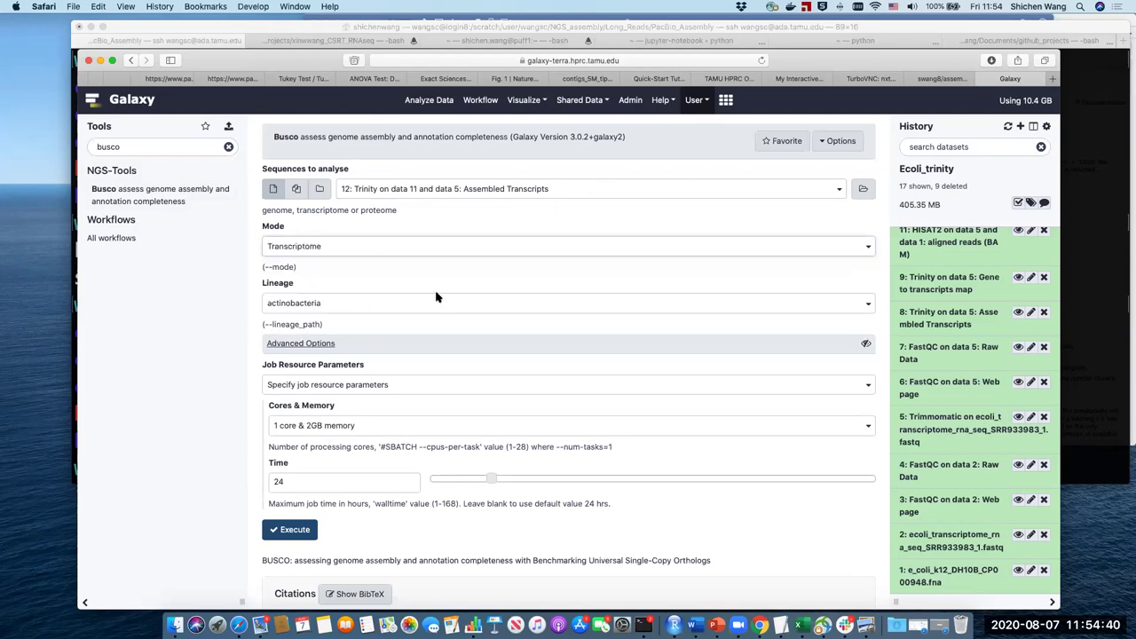
pyautogui.scroll(-1, 436, 297)
pyautogui.click(360, 263)
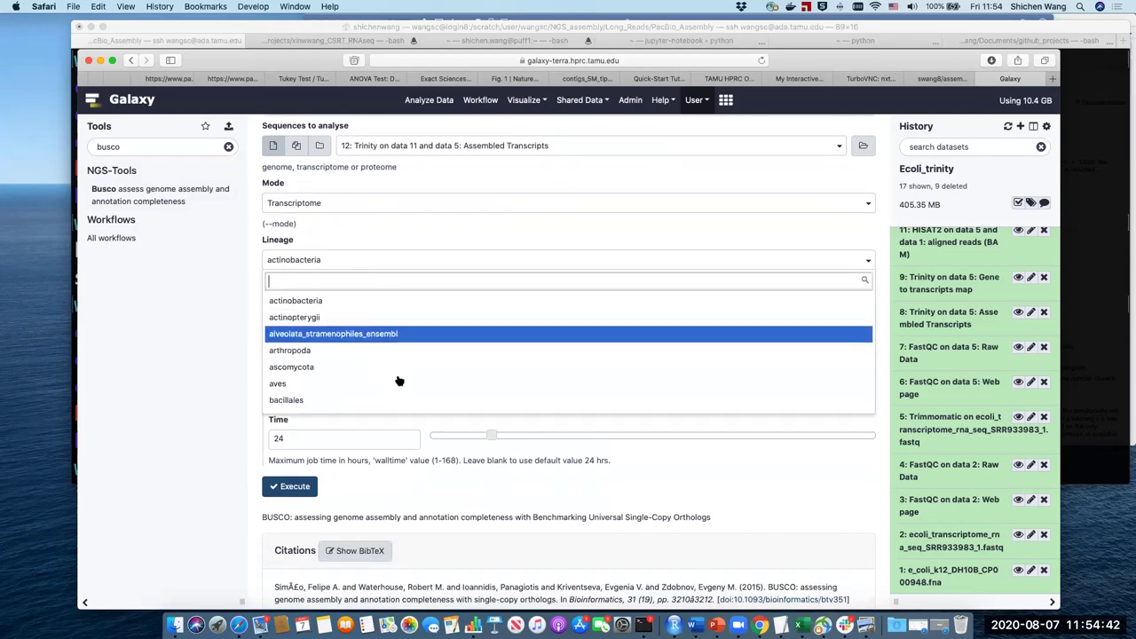
pyautogui.scroll(-3, 394, 370)
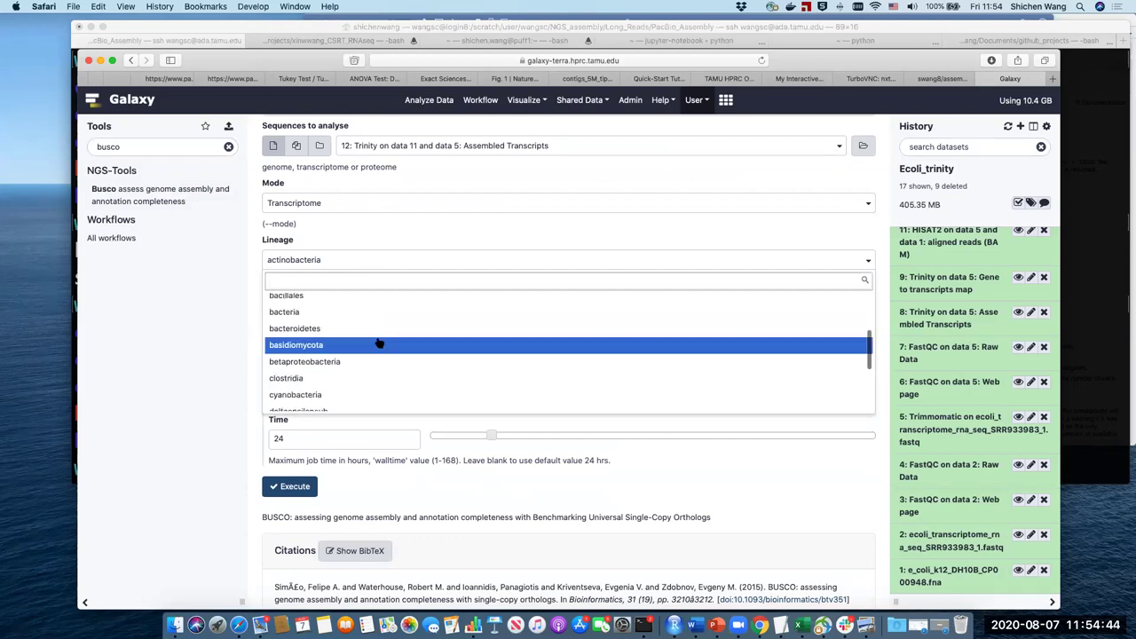
pyautogui.click(355, 311)
pyautogui.scroll(-1, 253, 316)
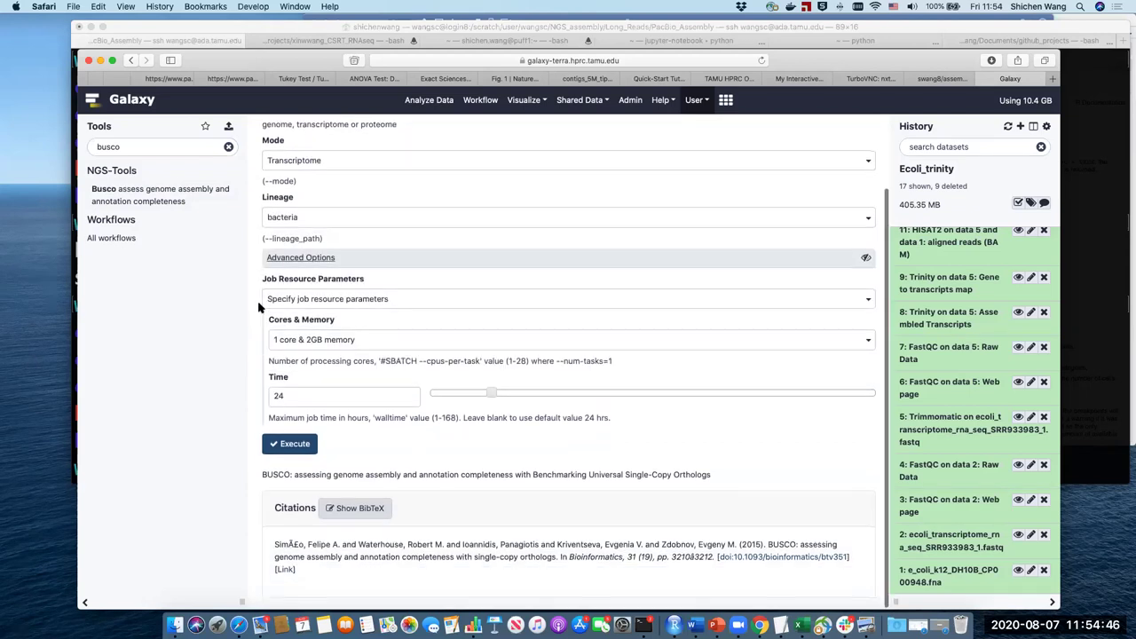
# - Expand Busco's advanced options and check the available choices for the Augustus species model
pyautogui.scroll(1, 299, 223)
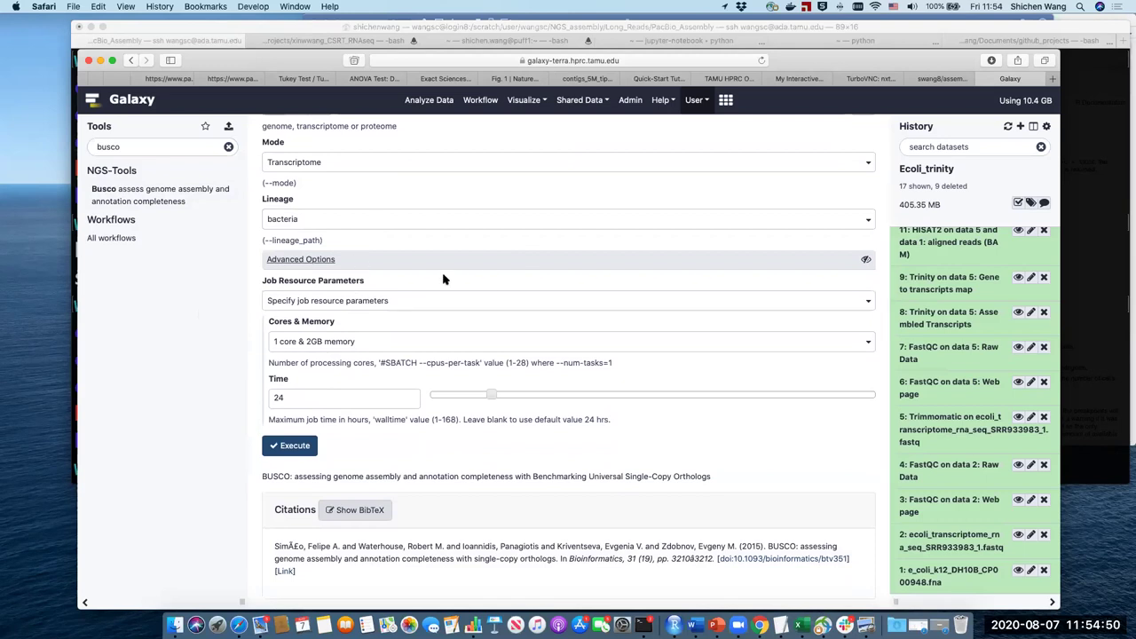
pyautogui.click(306, 260)
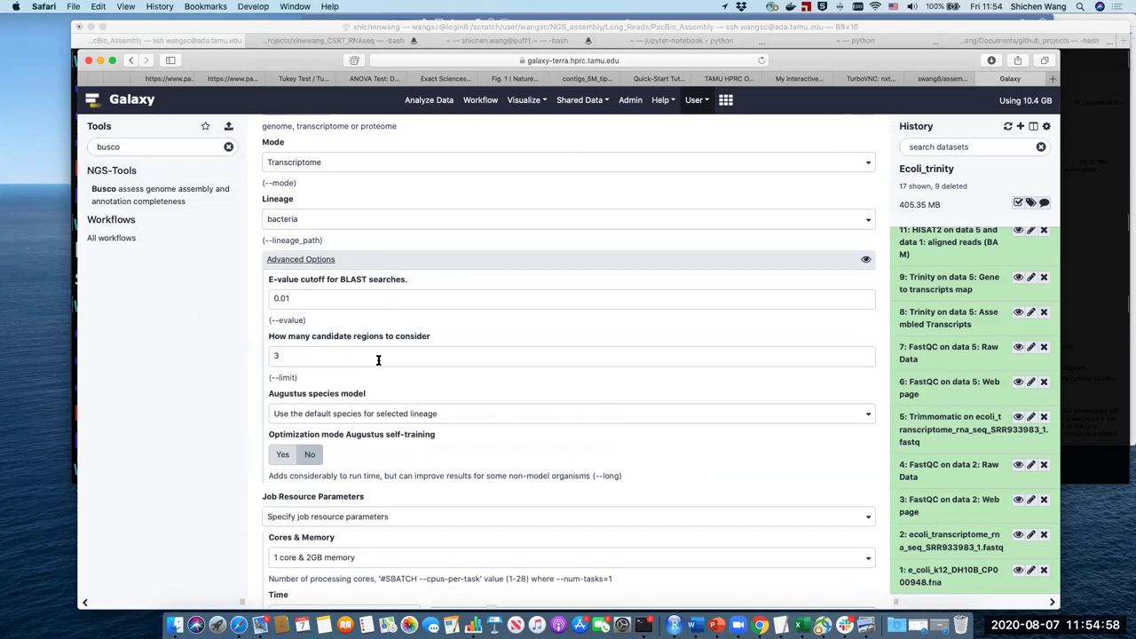
pyautogui.scroll(-2, 378, 413)
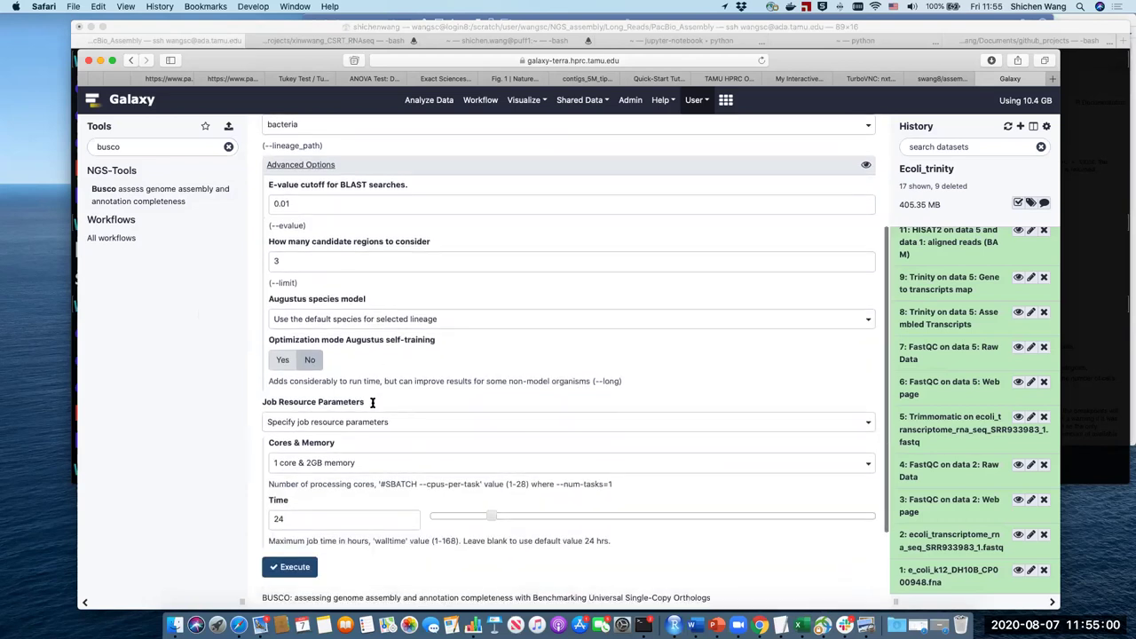
pyautogui.click(409, 321)
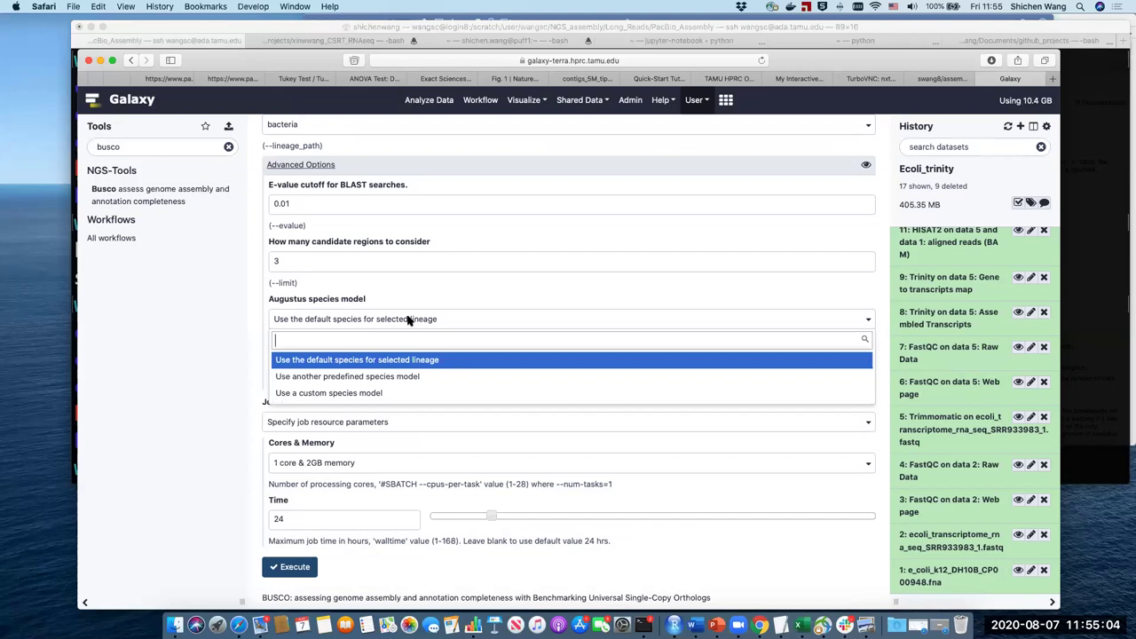
pyautogui.click(409, 320)
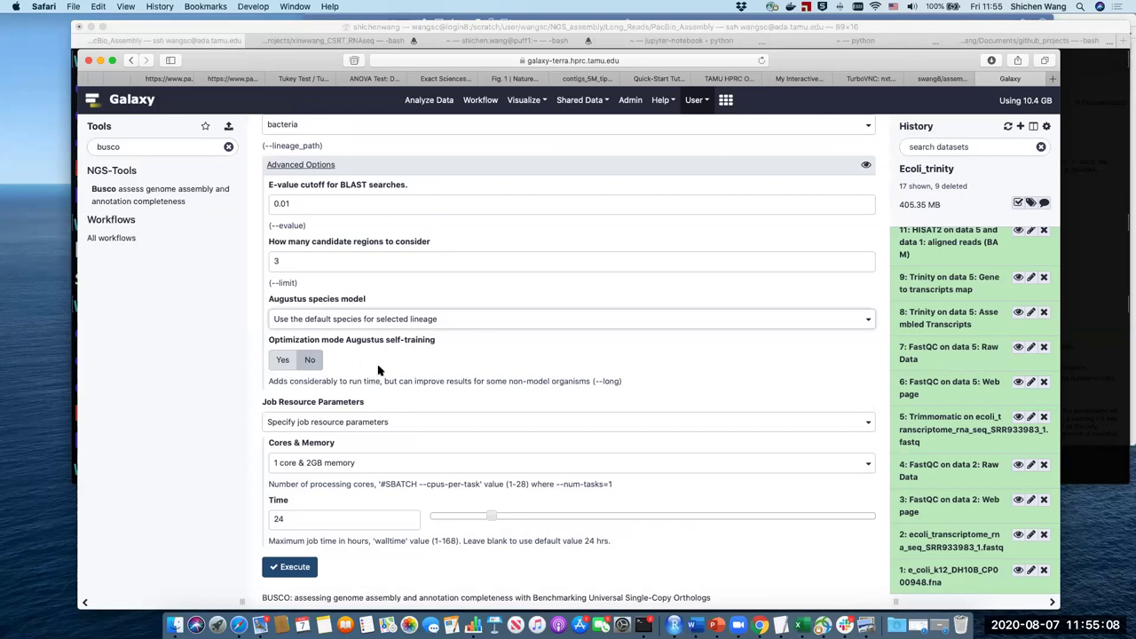
# - Review Busco's candidate region limit, Augustus settings and job resource parameters, including the cores and memory setting
pyautogui.scroll(-2, 380, 367)
pyautogui.scroll(3, 370, 299)
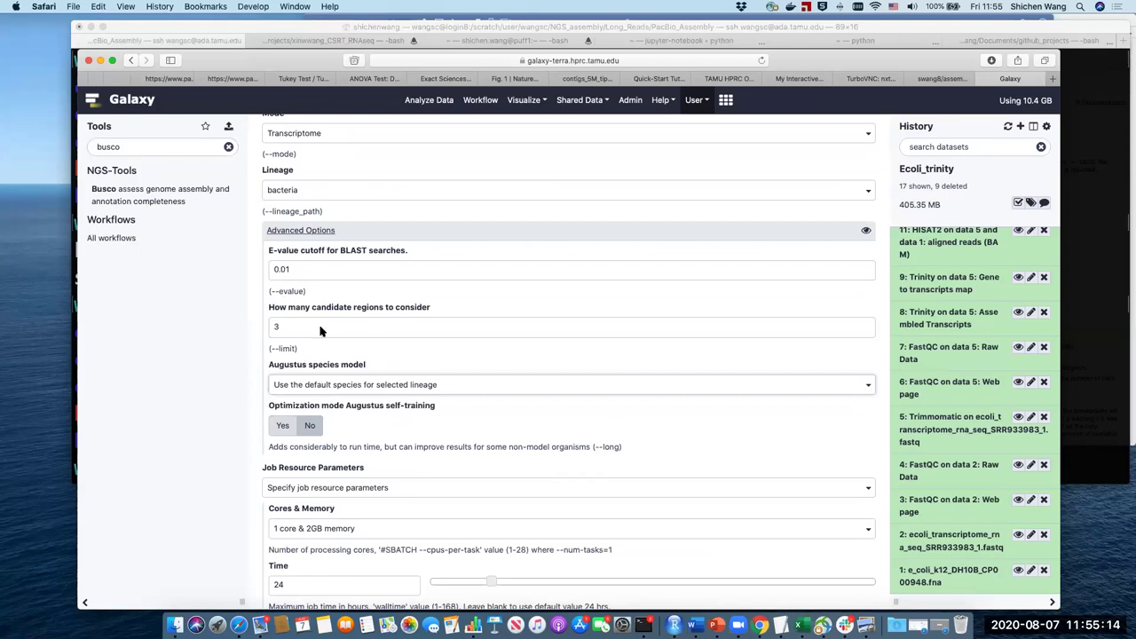
pyautogui.scroll(-2, 370, 319)
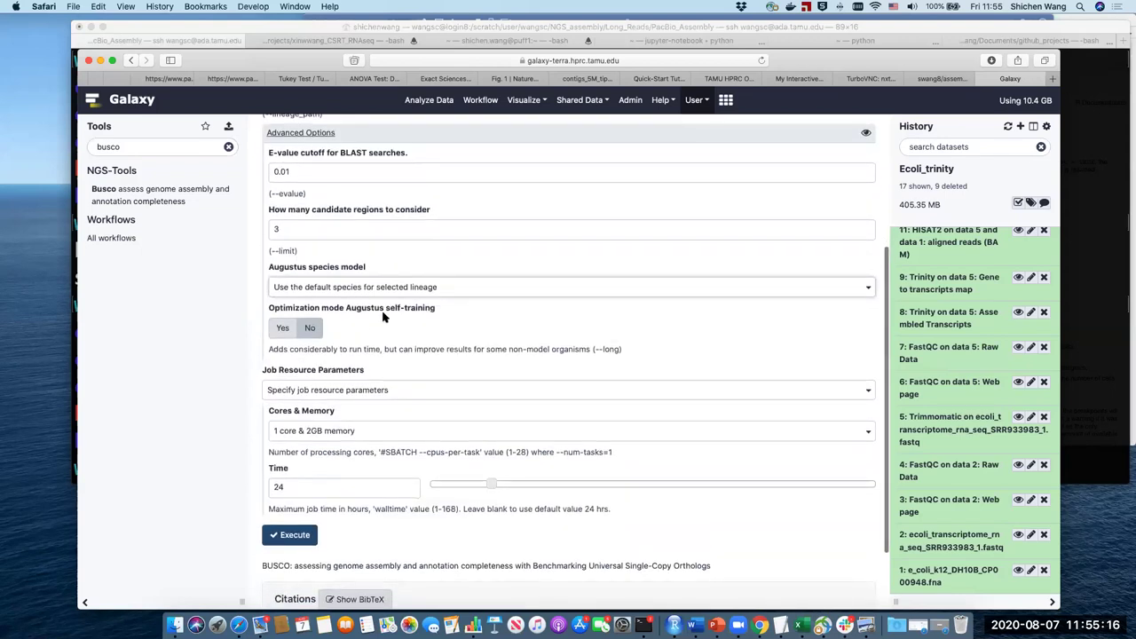
pyautogui.scroll(-2, 383, 317)
pyautogui.scroll(-1, 392, 347)
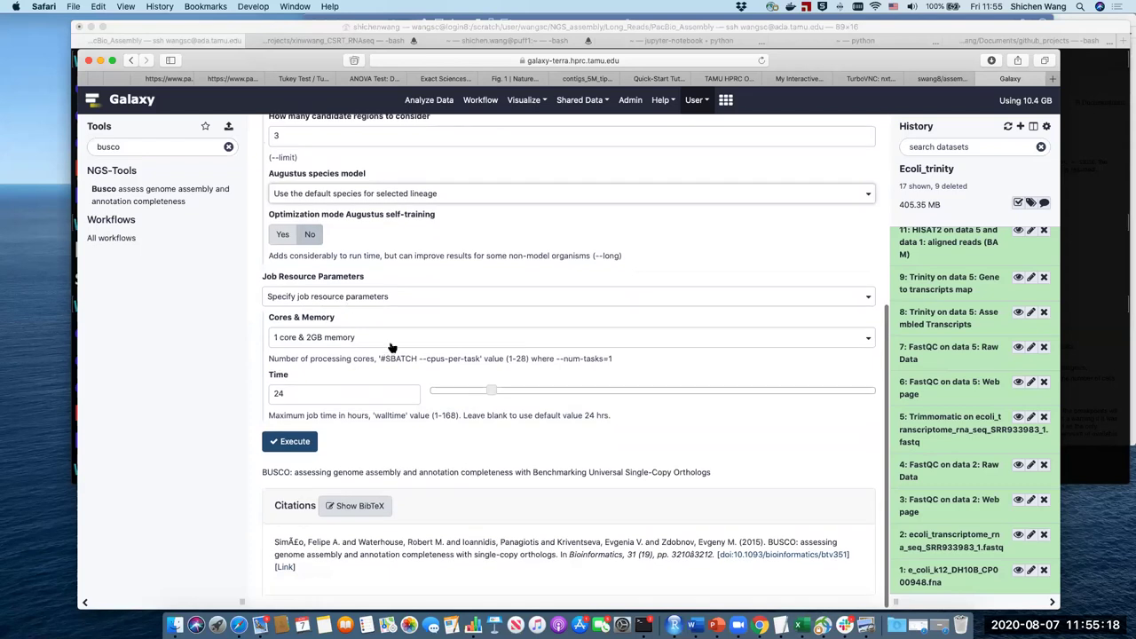
pyautogui.scroll(1, 306, 284)
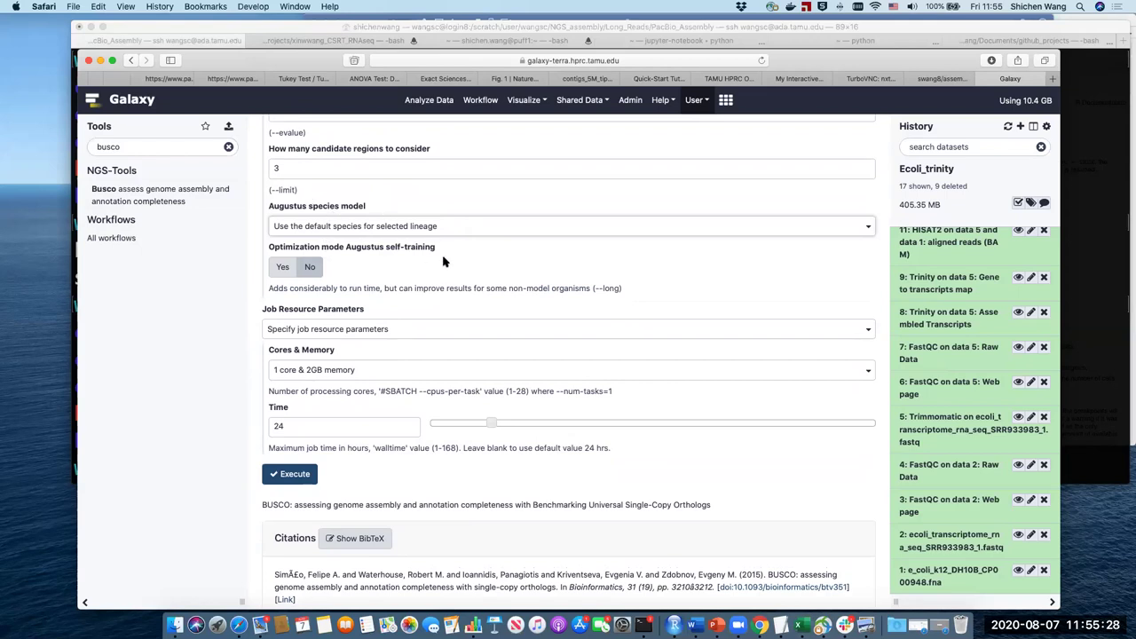
pyautogui.tripleClick(269, 211)
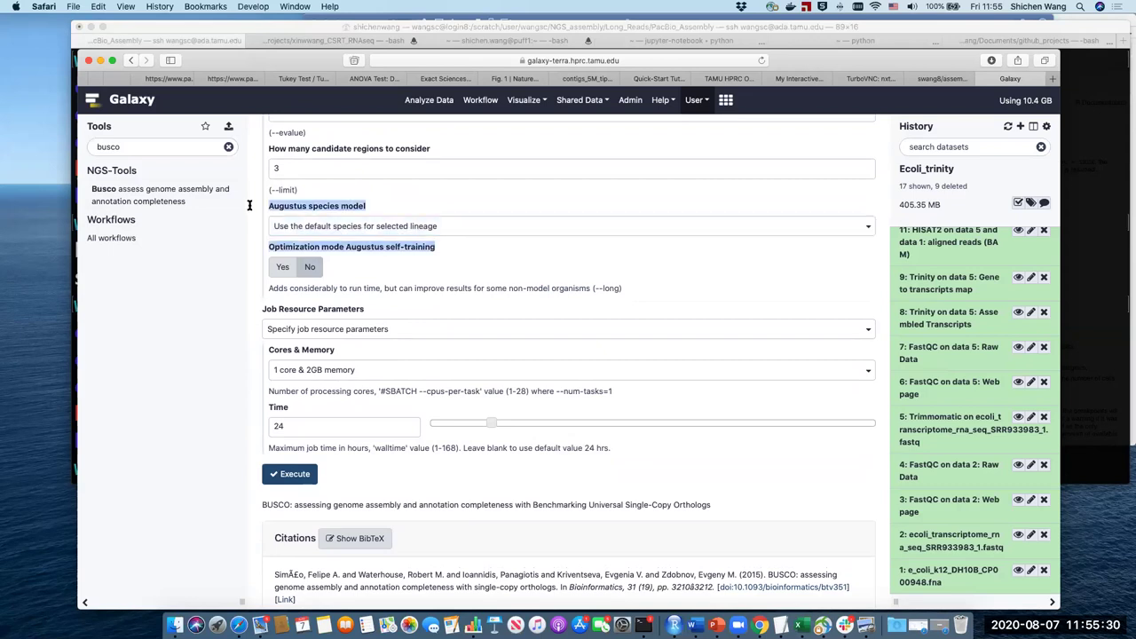
pyautogui.click(388, 206)
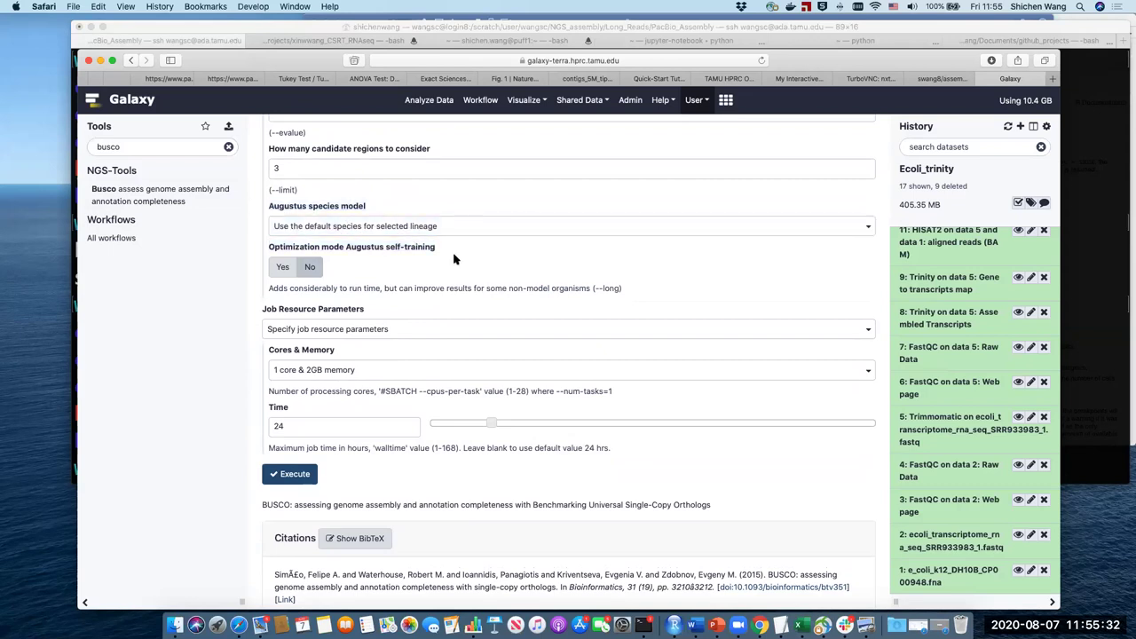
pyautogui.scroll(-2, 373, 293)
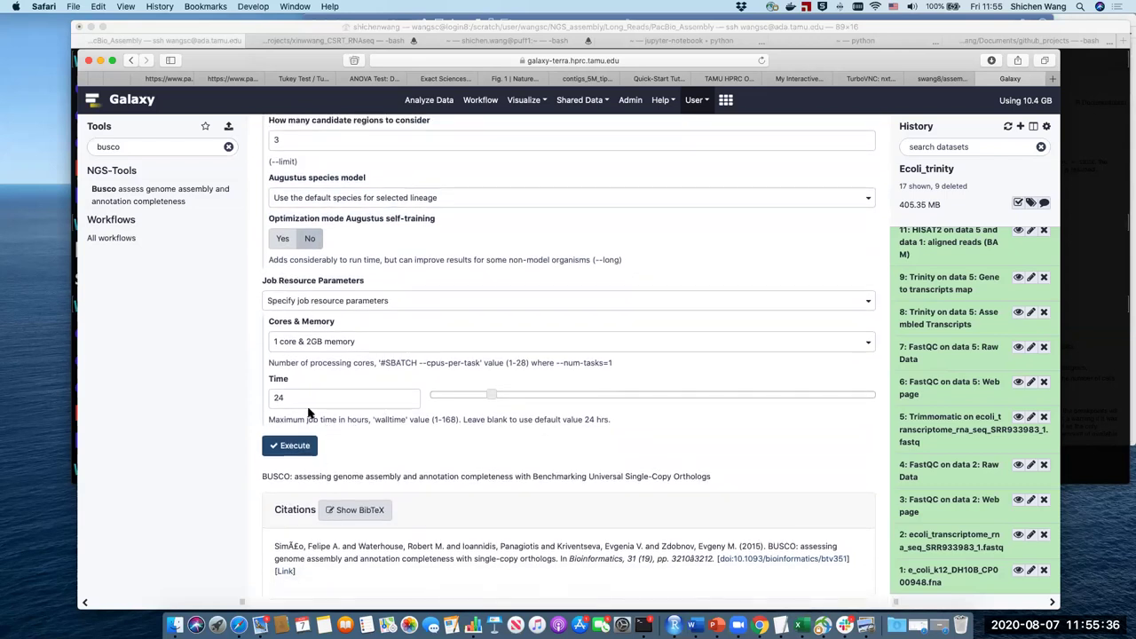
pyautogui.click(297, 343)
pyautogui.click(298, 342)
pyautogui.scroll(8, 558, 368)
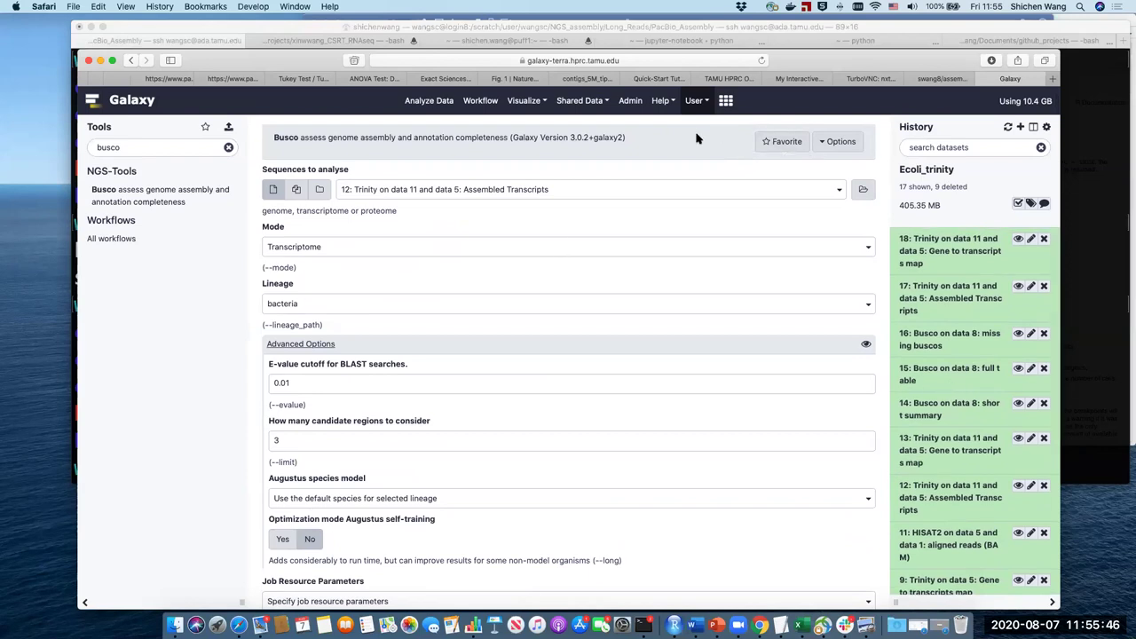
# - Open the saved histories and switch to the rnaseq_assemlby_2020 history
pyautogui.click(693, 100)
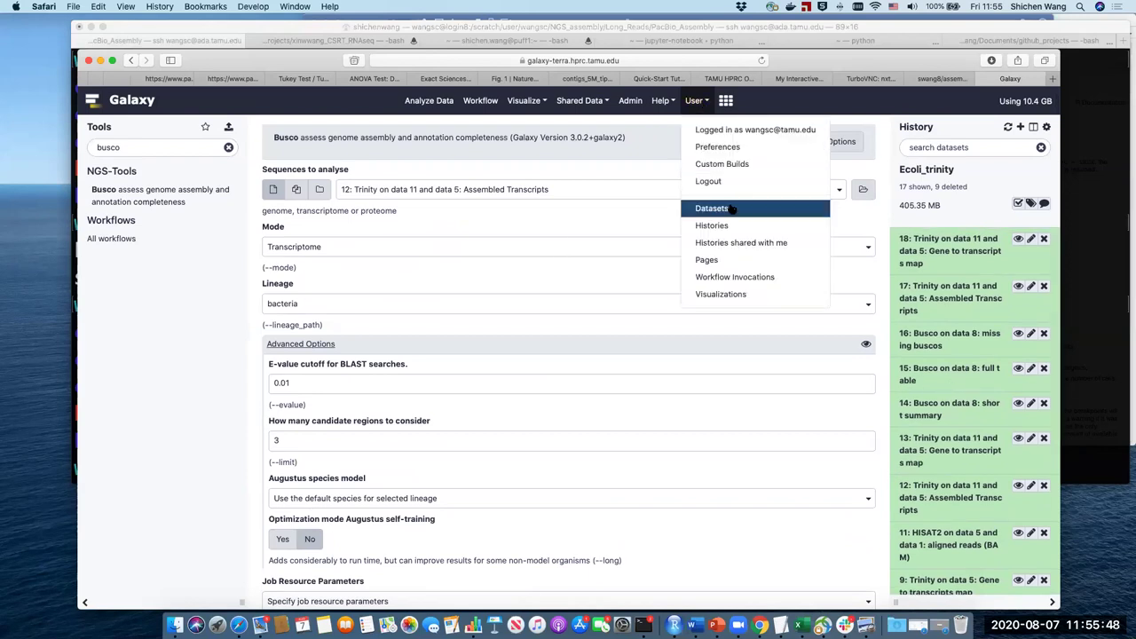
pyautogui.click(695, 101)
pyautogui.click(698, 105)
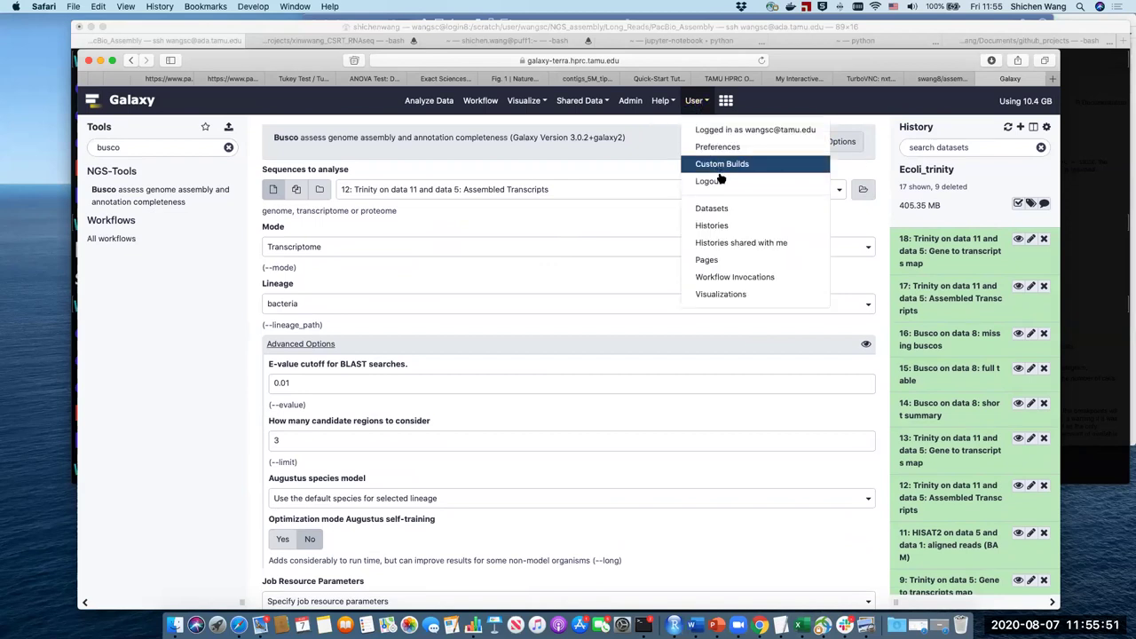
pyautogui.click(736, 225)
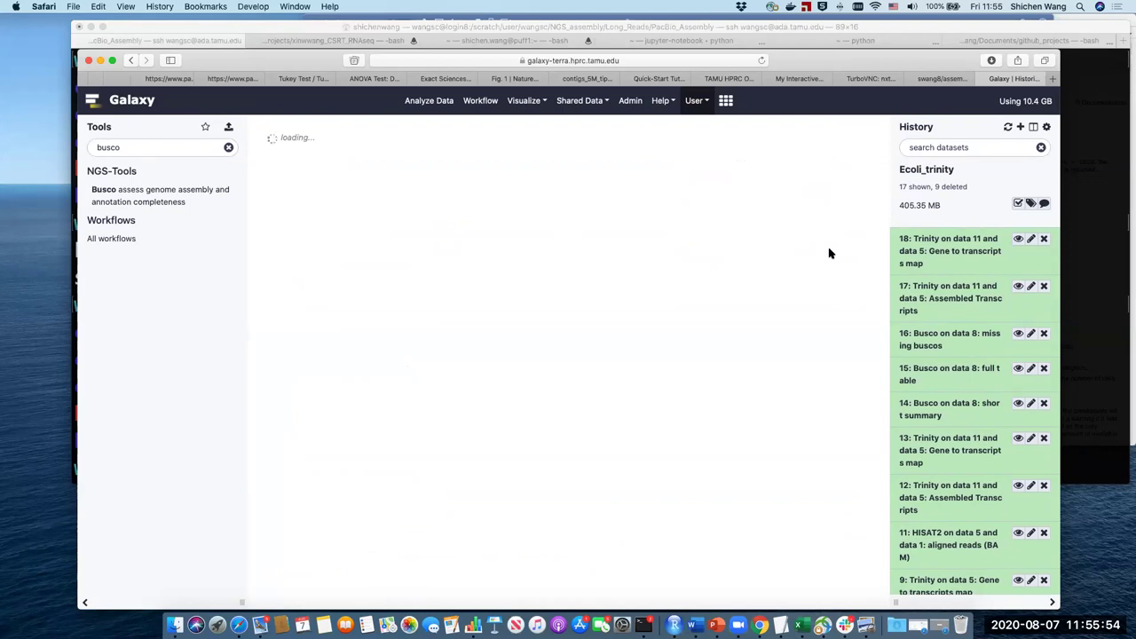
pyautogui.click(697, 222)
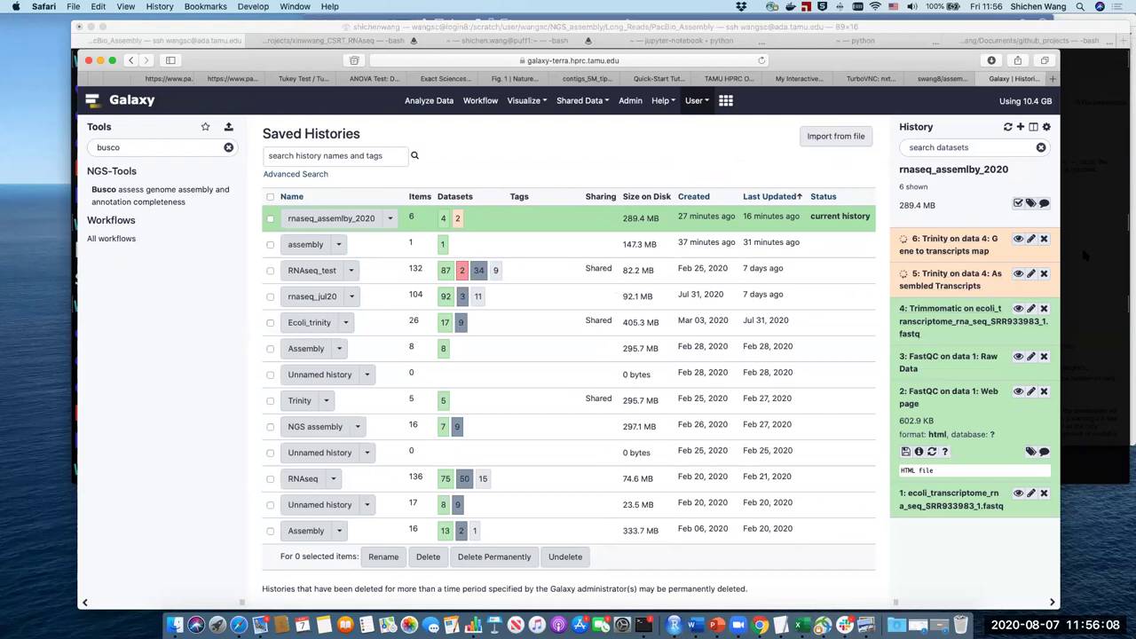
# - Switch to the Terminal session in PacBio_Assembly and check for unfinished cluster jobs with bjobs
pyautogui.click(1126, 234)
pyautogui.write('bj')
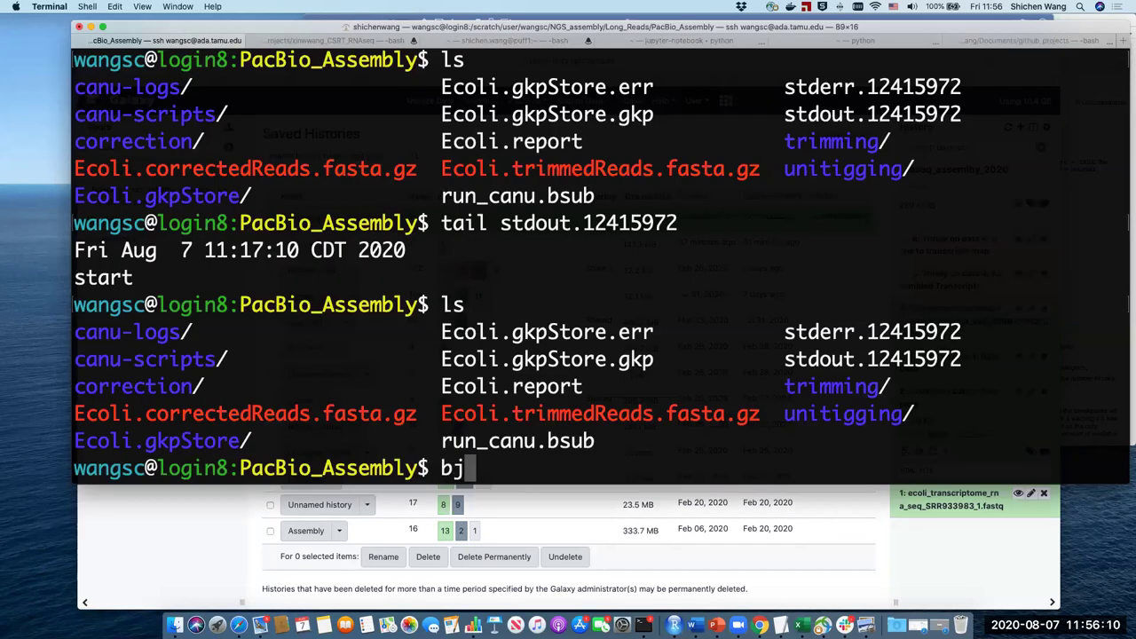
pyautogui.write('obs')
pyautogui.press('Return')
# - Clear the terminal and list the contents of the PacBio_Assembly directory
pyautogui.write('clear')
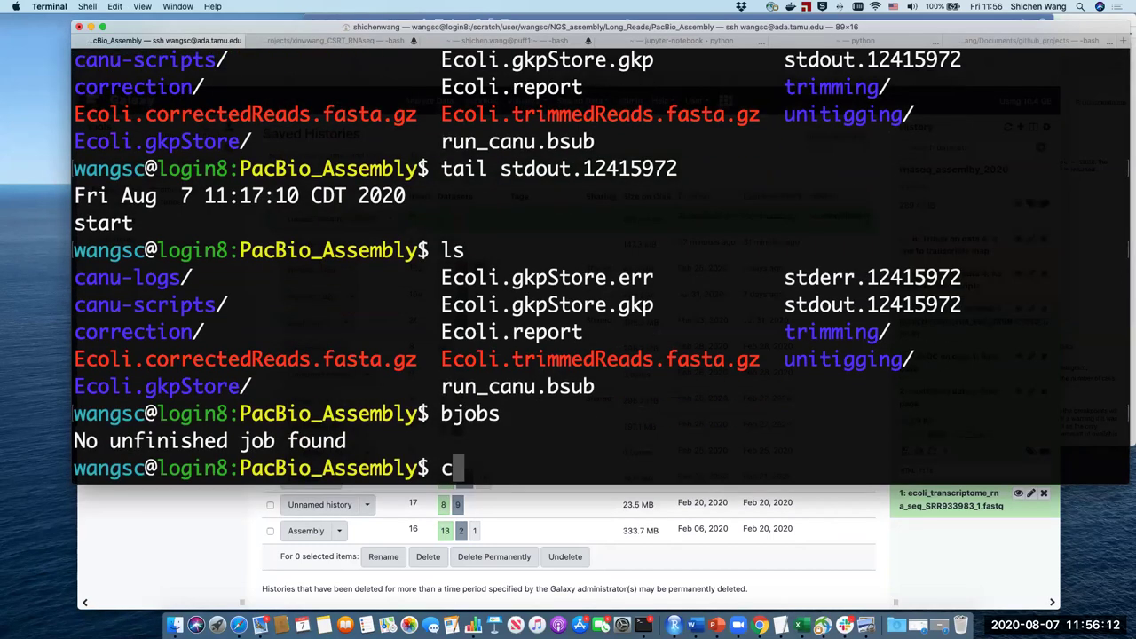
pyautogui.press('Return')
pyautogui.write('ls')
pyautogui.press('Return')
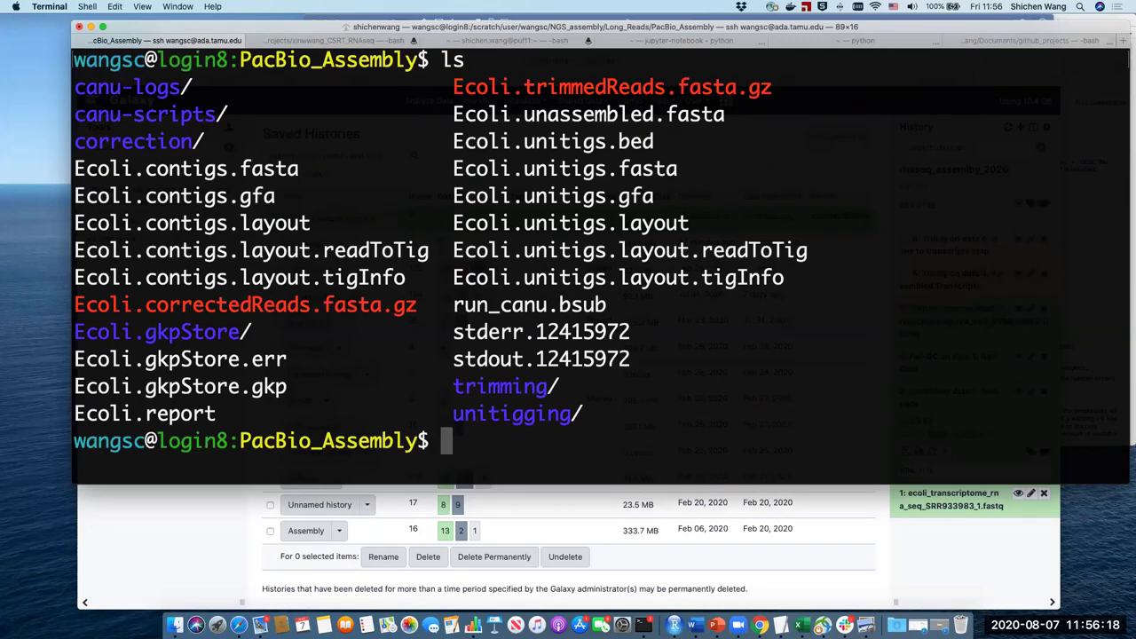
# - Clear the terminal, print the working directory path with pwd and list the directory's files again
pyautogui.hotkey('ctrl', 'l')
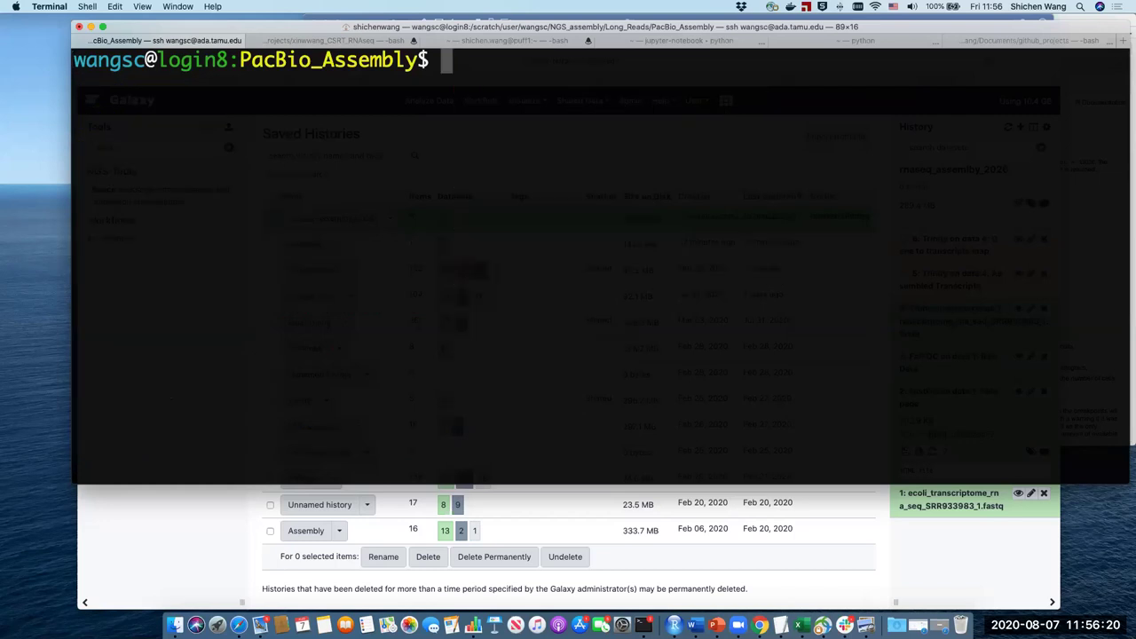
pyautogui.write('pwd')
pyautogui.press('Return')
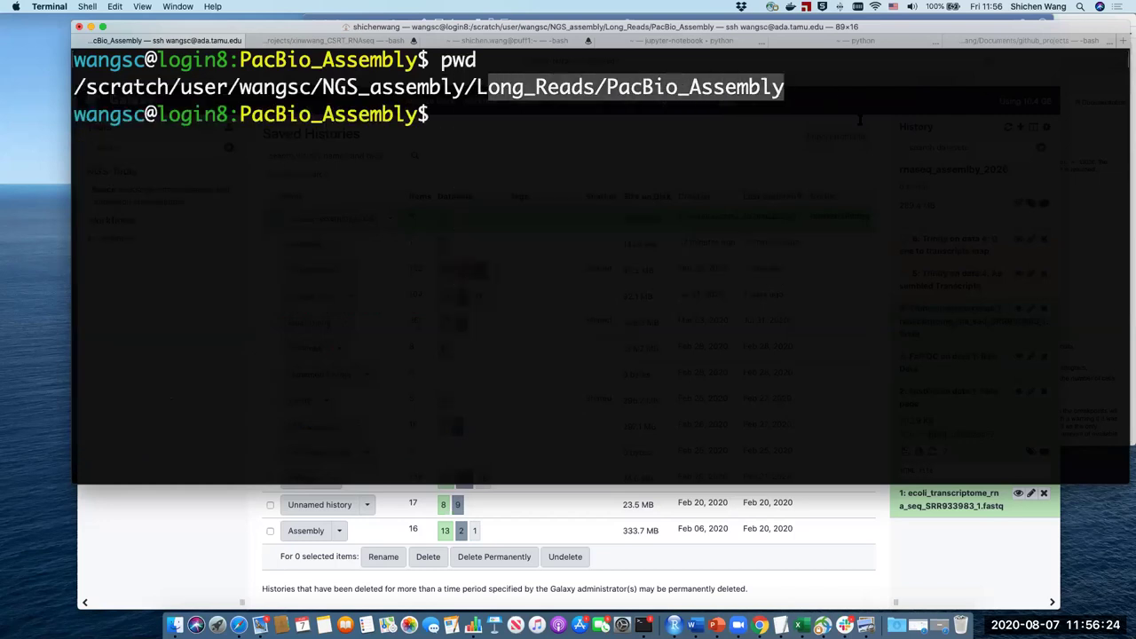
pyautogui.write('ls')
pyautogui.press('Return')
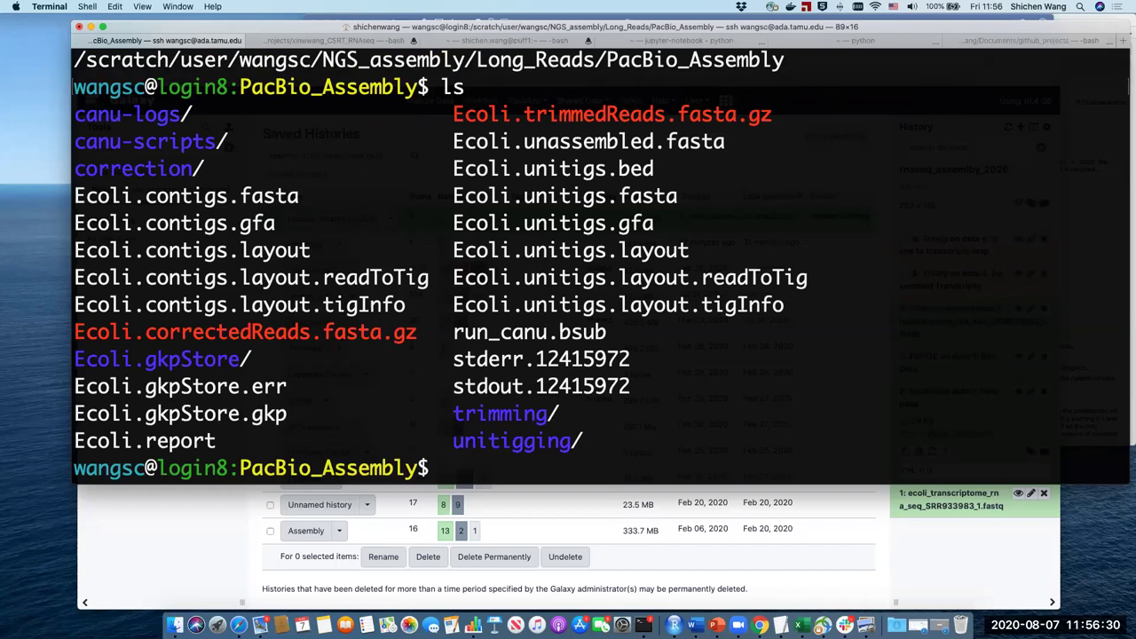
# - Read through the run_canu.bsub script with more and highlight the Ecoli prefix in the canu command
pyautogui.write('more ru')
pyautogui.press('Tab')
pyautogui.press('Return')
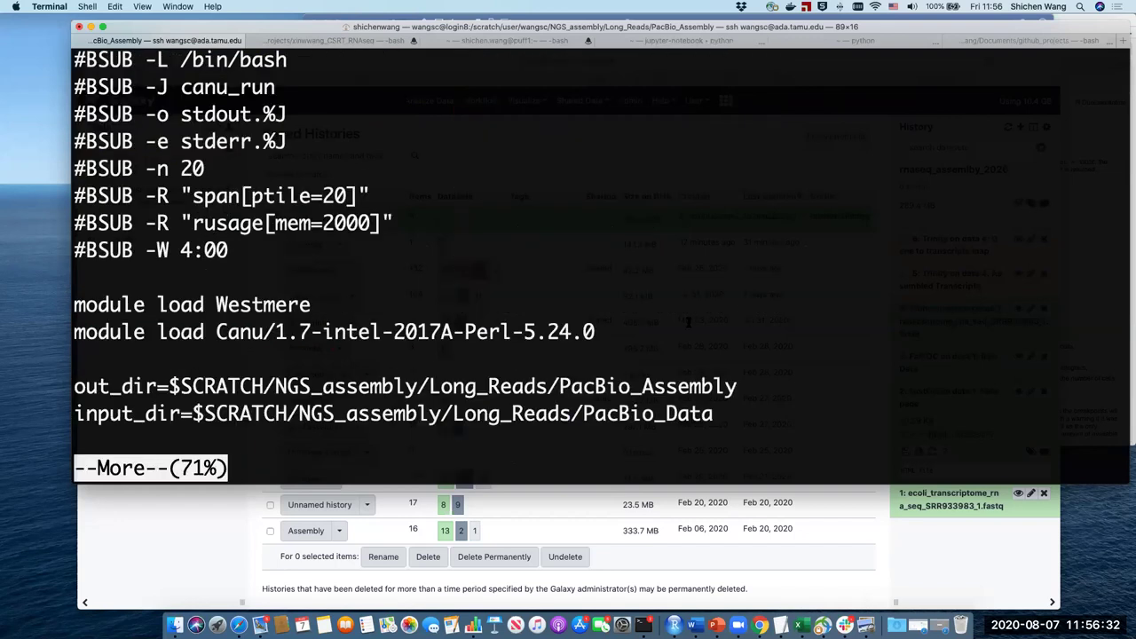
pyautogui.press('space')
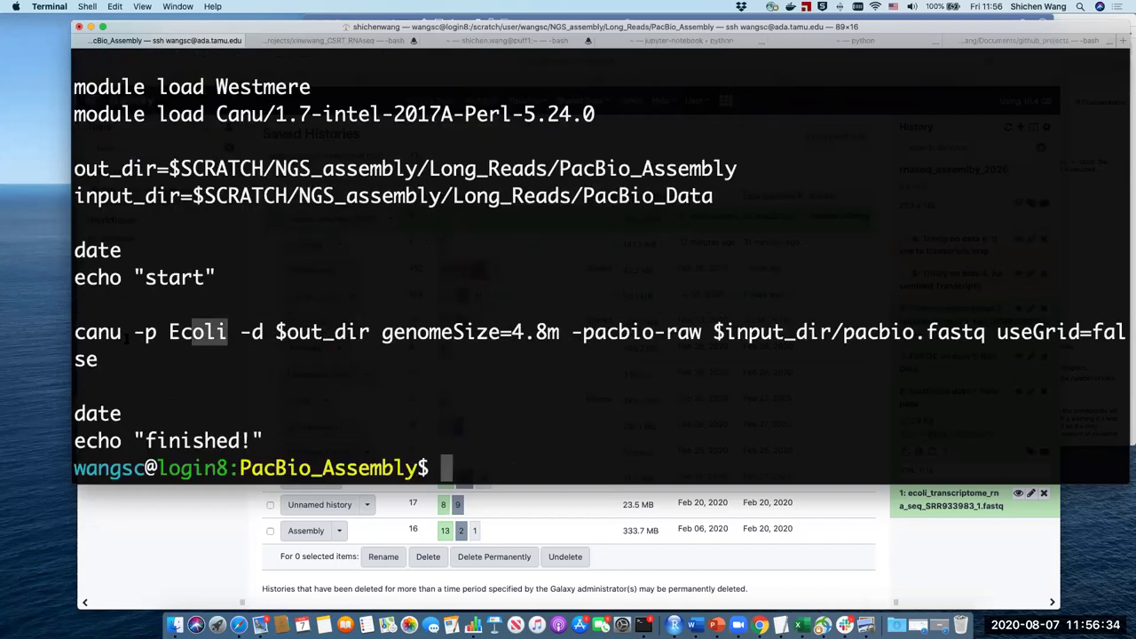
pyautogui.doubleClick(197, 332)
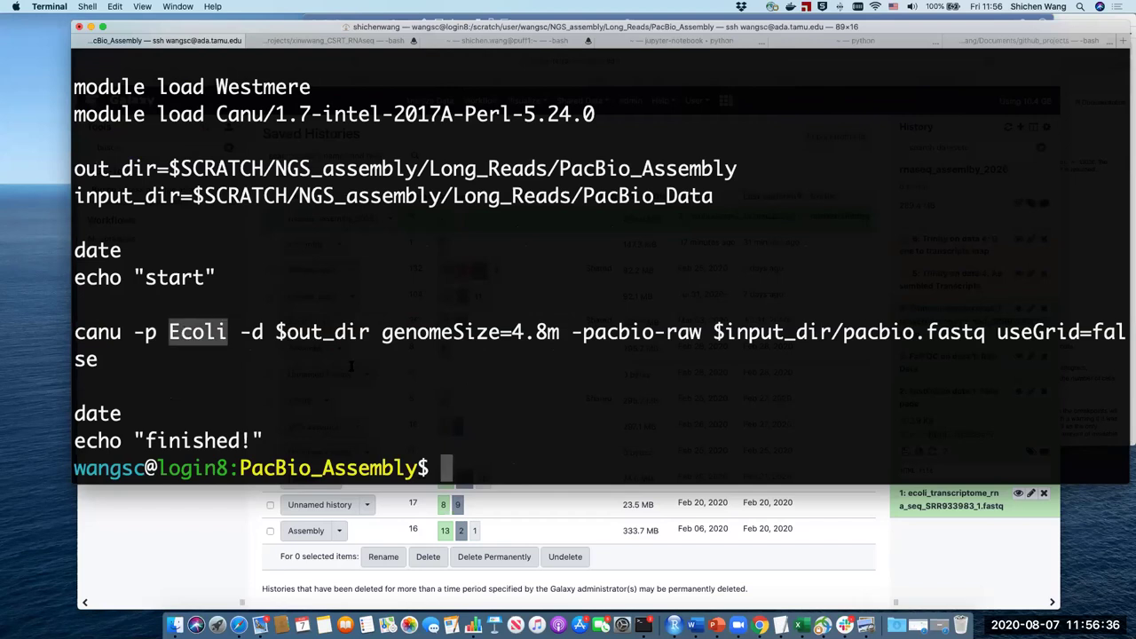
pyautogui.doubleClick(192, 331)
# - List the output files starting with Ecoli., narrowing the listing to the pattern Ecoli.*fasta
pyautogui.write('ls Ecoli.')
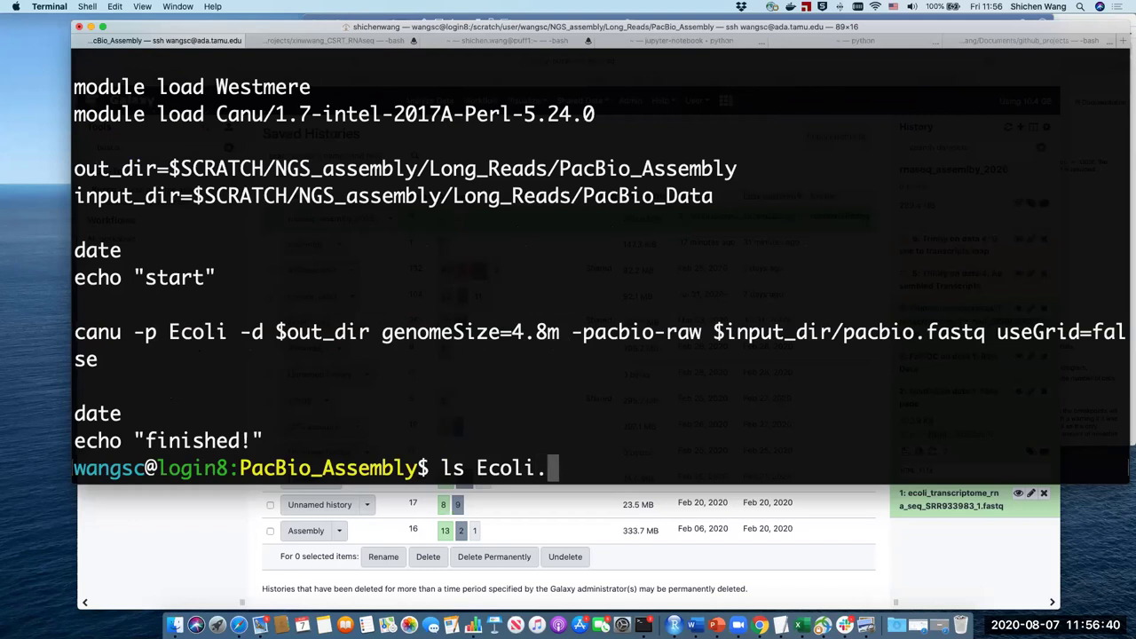
pyautogui.press('Tab')
pyautogui.press('Tab')
pyautogui.write('*fasta')
pyautogui.press('Return')
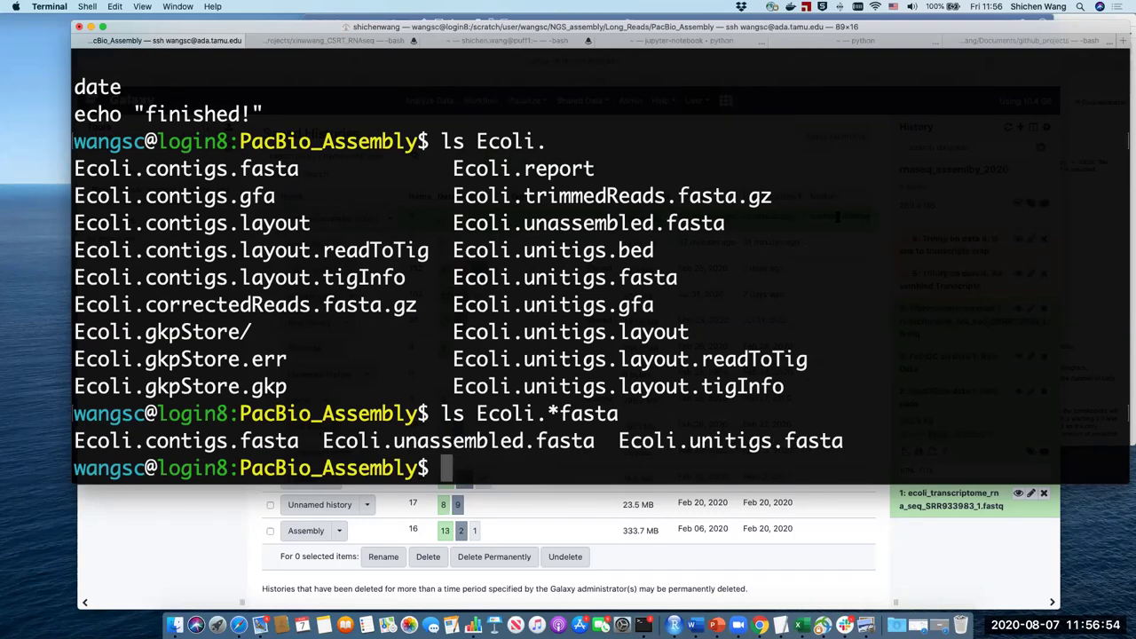
# - Page through Ecoli.unitigs.fasta with more, reopen it at the beginning and quit the viewer
pyautogui.write('more')
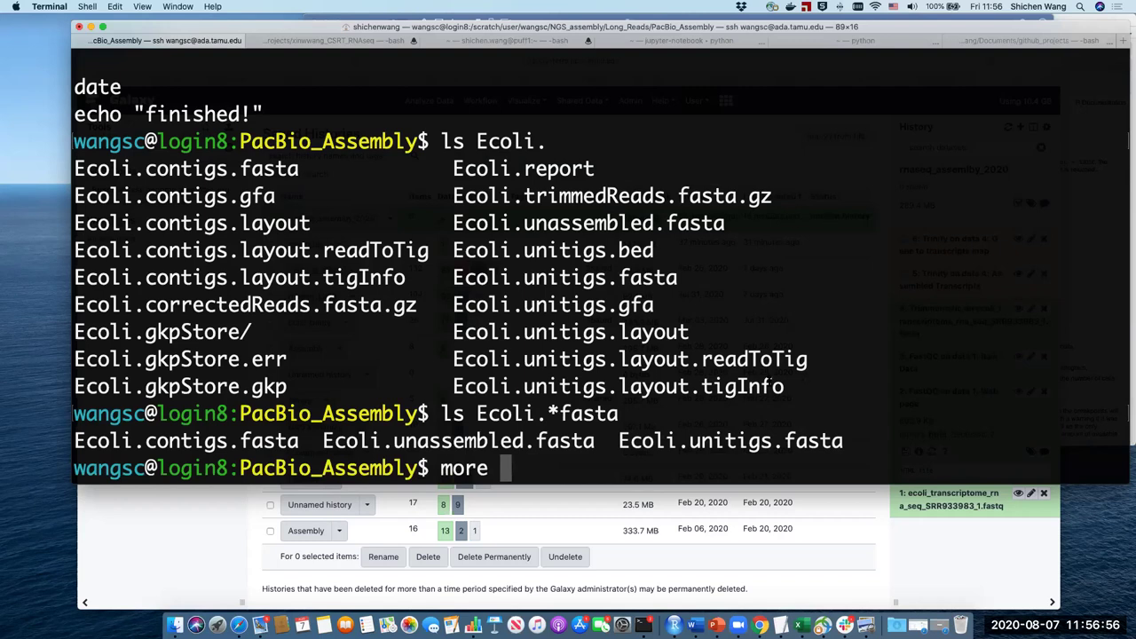
pyautogui.doubleClick(730, 441)
pyautogui.press('super+c')
pyautogui.press('super+v')
pyautogui.press('Return')
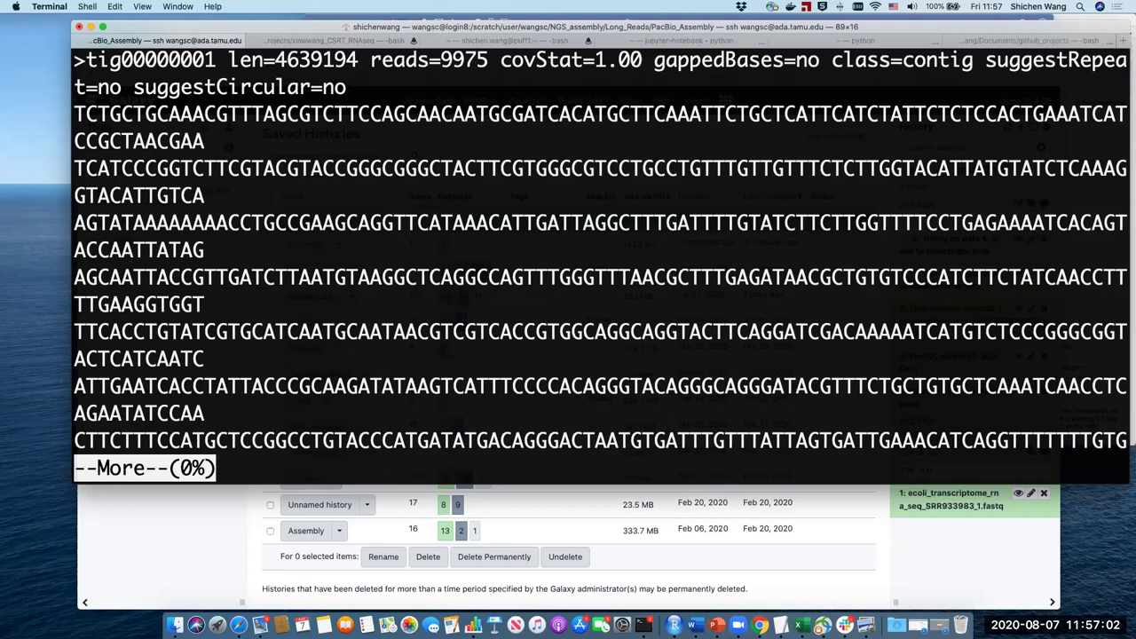
pyautogui.press('space')
pyautogui.press('space')
pyautogui.press('space')
pyautogui.press('space')
pyautogui.press('q')
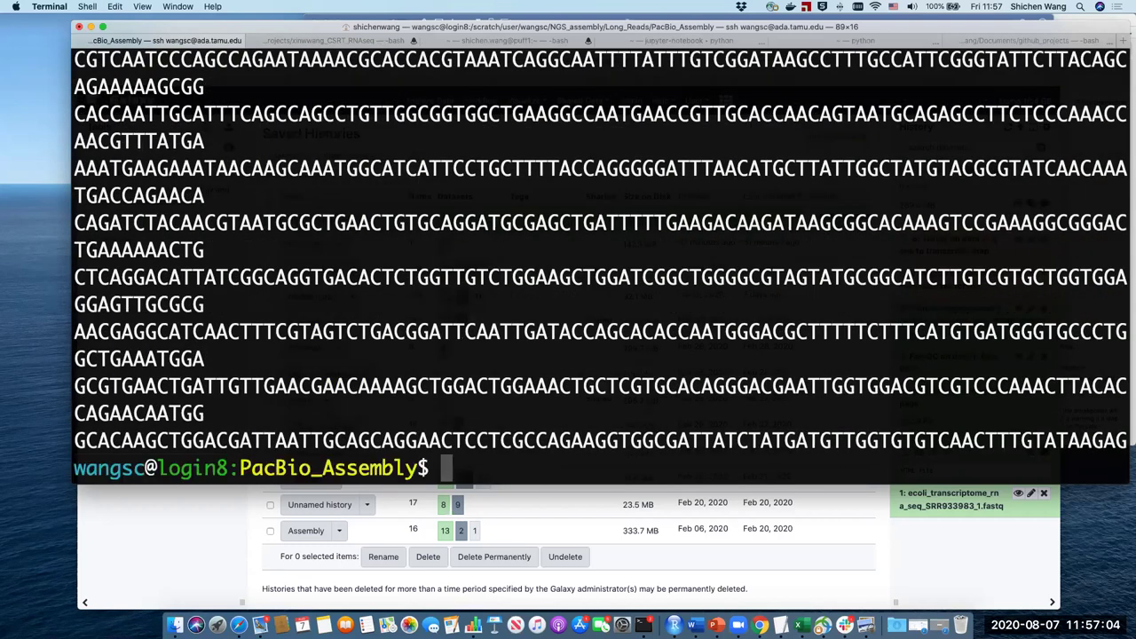
pyautogui.press('Up')
pyautogui.press('Return')
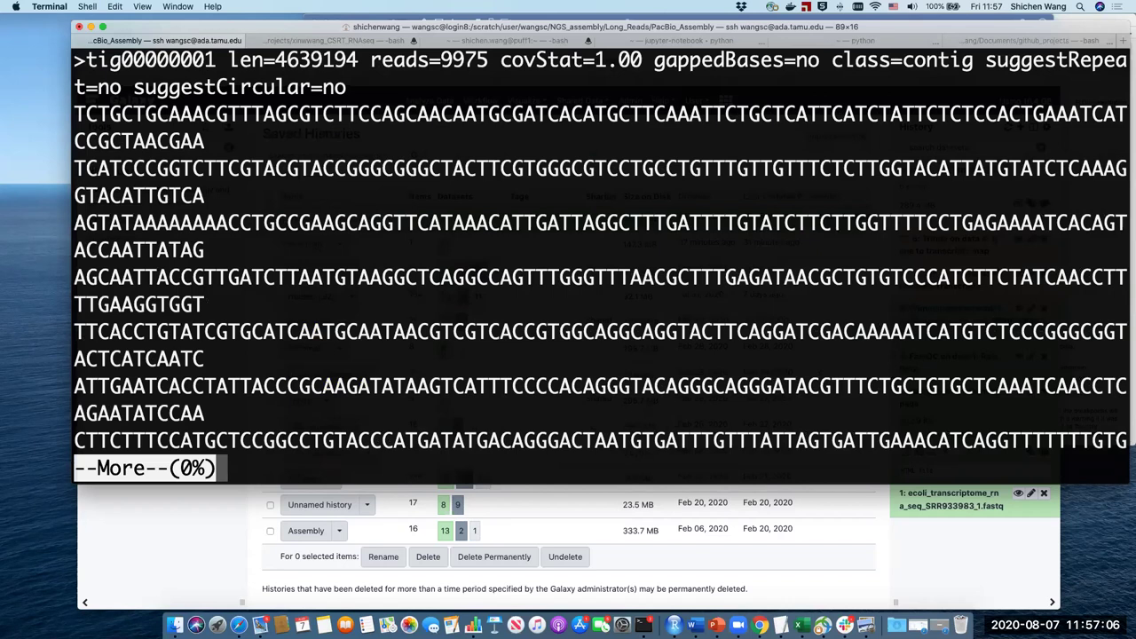
pyautogui.press('q')
# - Filter the output of more Ecoli.unitigs.fasta with grep ">" to list only the sequence headers
pyautogui.press('Up')
pyautogui.write('|')
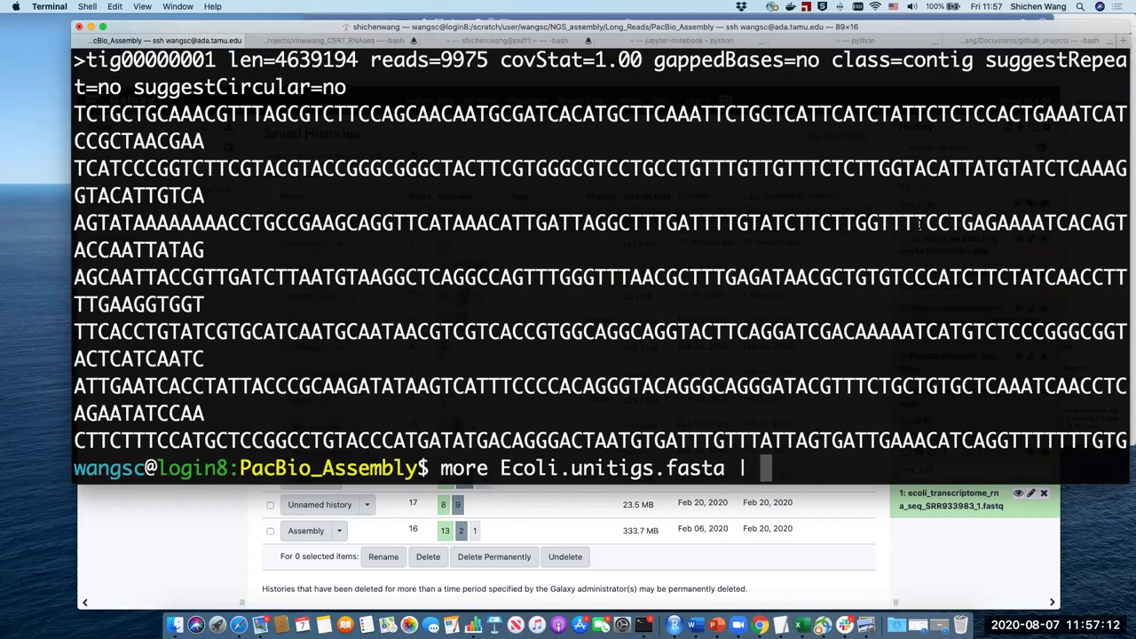
pyautogui.write('grep ""')
pyautogui.press('Left')
pyautogui.write('>')
pyautogui.press('Return')
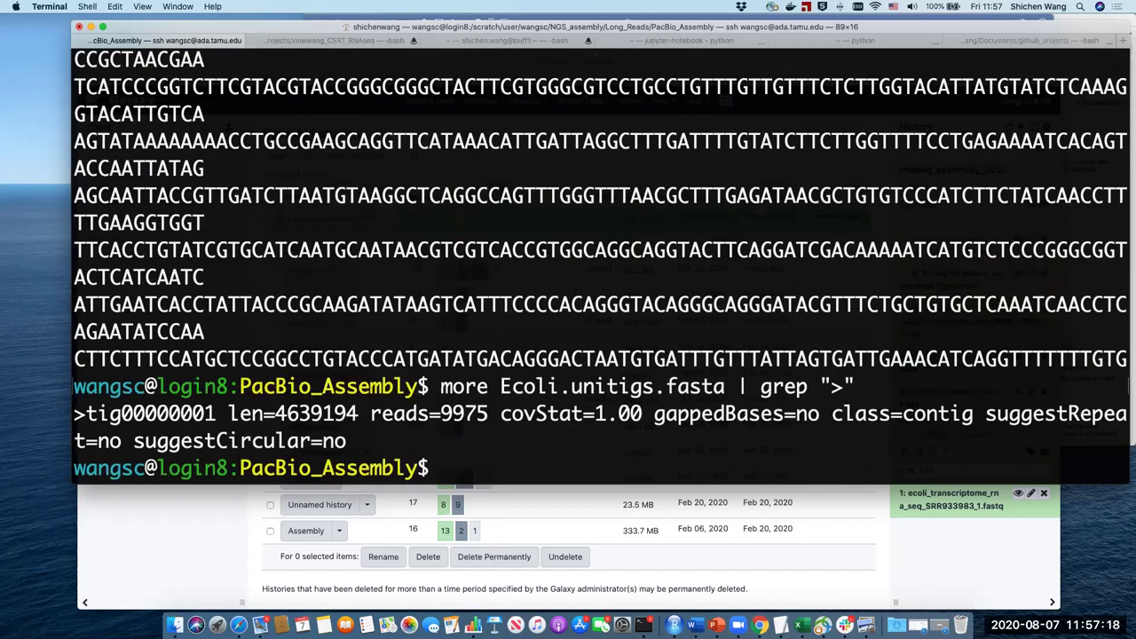
# - Remove the grep filter from the recalled command, display the first page of Ecoli.unitigs.fasta and quit the viewer
pyautogui.press('Up')
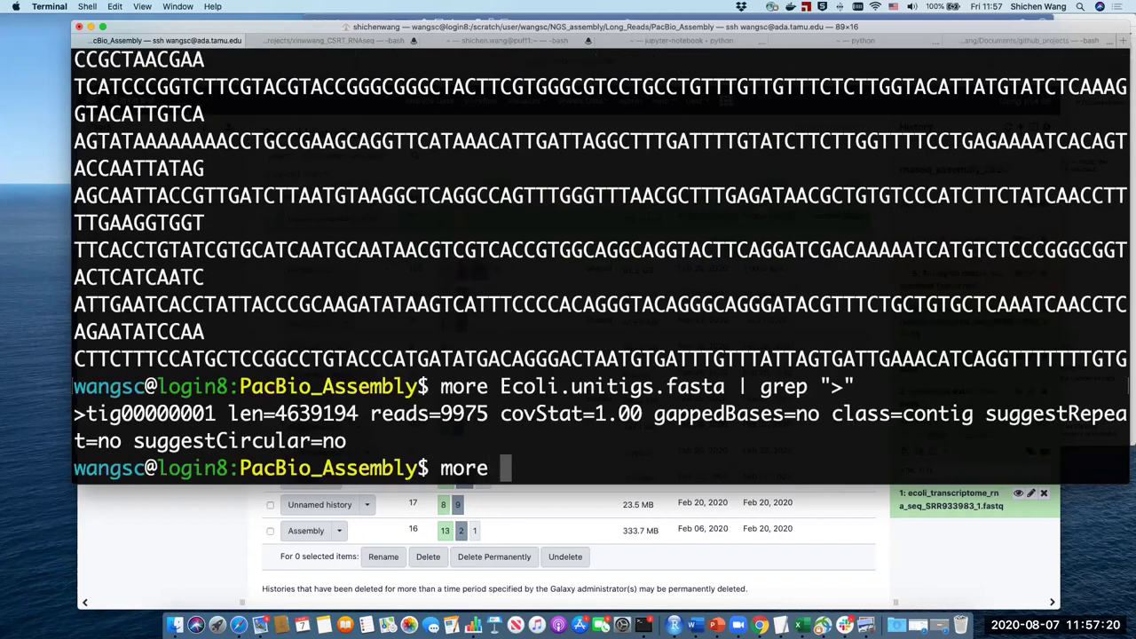
pyautogui.press('BackSpace')
pyautogui.press('BackSpace')
pyautogui.press('BackSpace')
pyautogui.press('BackSpace')
pyautogui.press('BackSpace')
pyautogui.press('BackSpace')
pyautogui.press('BackSpace')
pyautogui.press('BackSpace')
pyautogui.press('BackSpace')
pyautogui.press('BackSpace')
pyautogui.press('BackSpace')
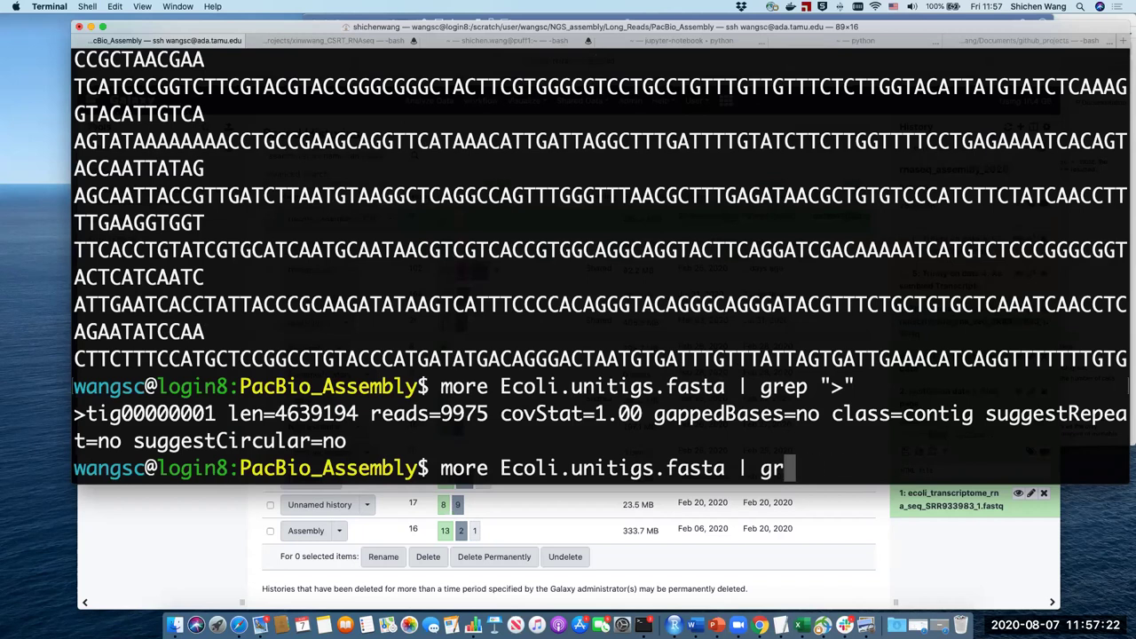
pyautogui.press('Return')
pyautogui.press('q')
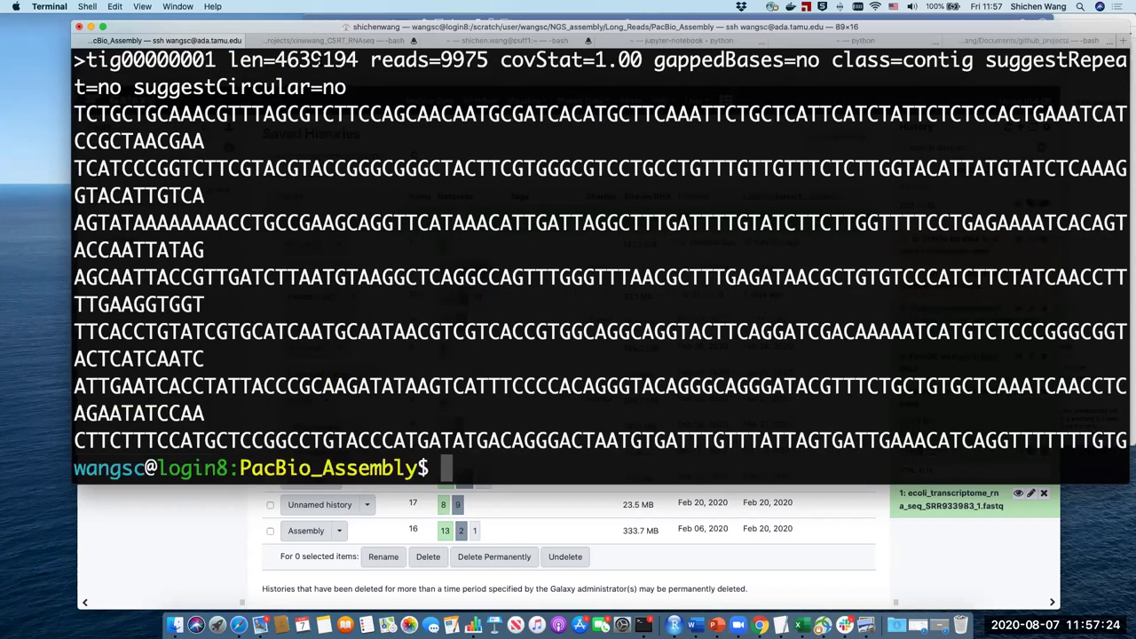
# - Highlight the length value in the unitig's header line and examine the reads, coverage and gapped-bases fields
pyautogui.doubleClick(327, 60)
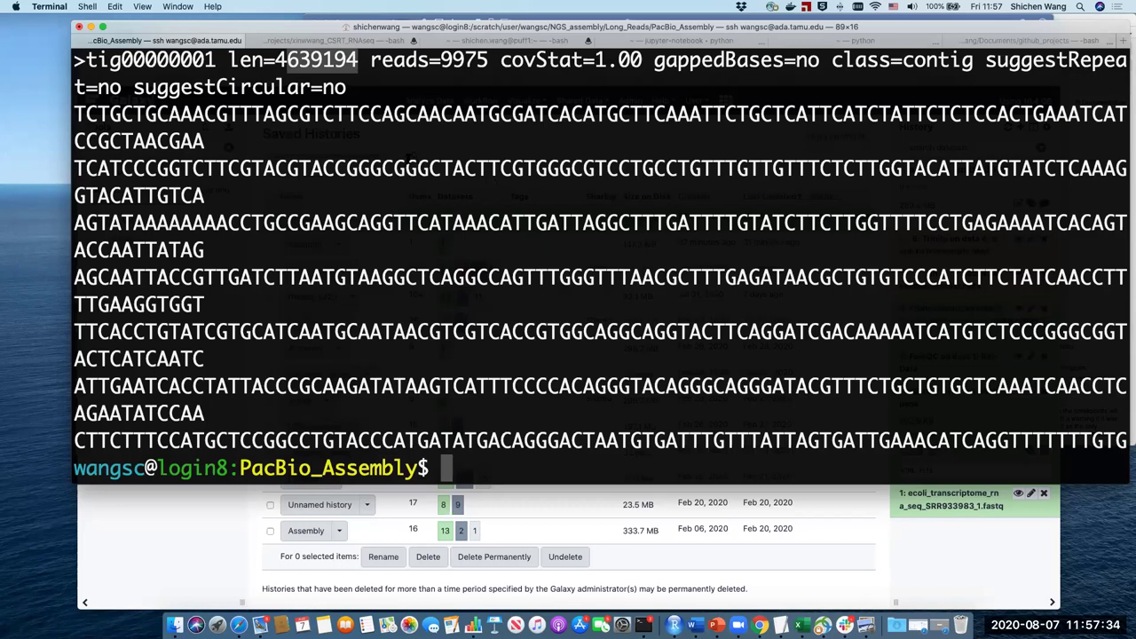
pyautogui.moveTo(357, 61); pyautogui.dragTo(729, 60)
pyautogui.click(729, 61)
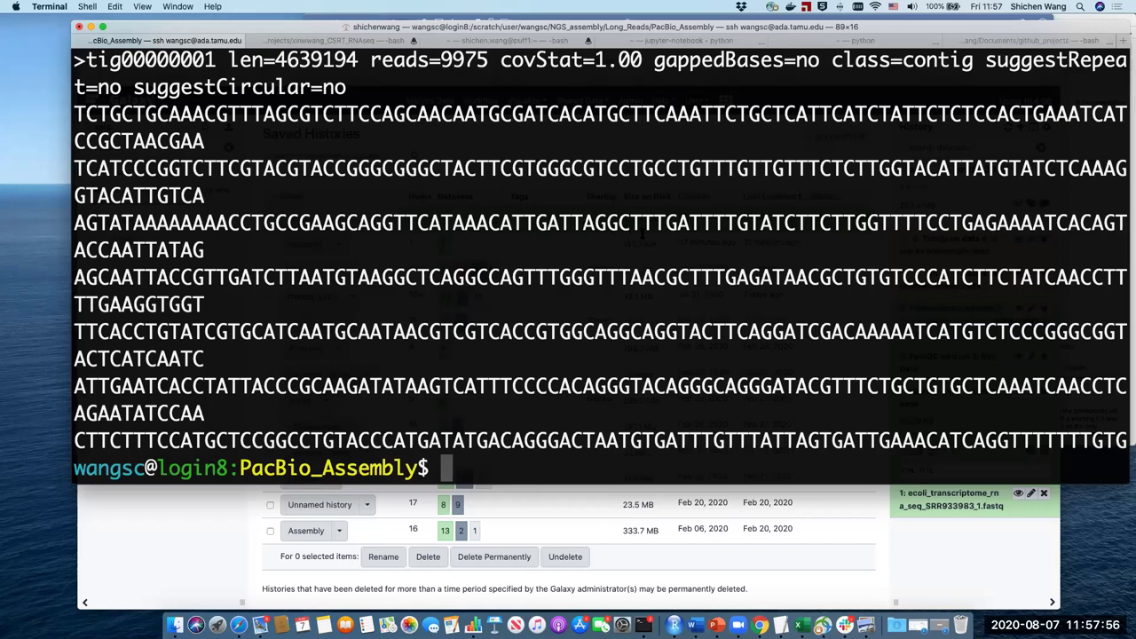
# - List the assembly output files, clear the terminal and list them again on a clean screen
pyautogui.write('ls')
pyautogui.press('Return')
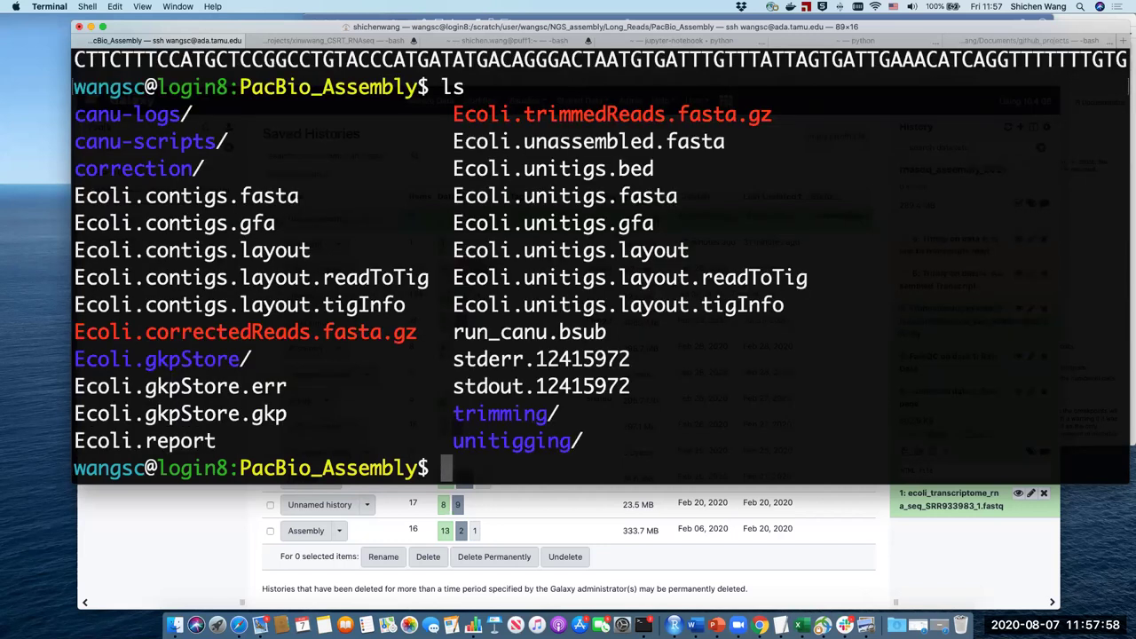
pyautogui.write('clear')
pyautogui.press('Return')
pyautogui.write('ls')
pyautogui.press('Return')
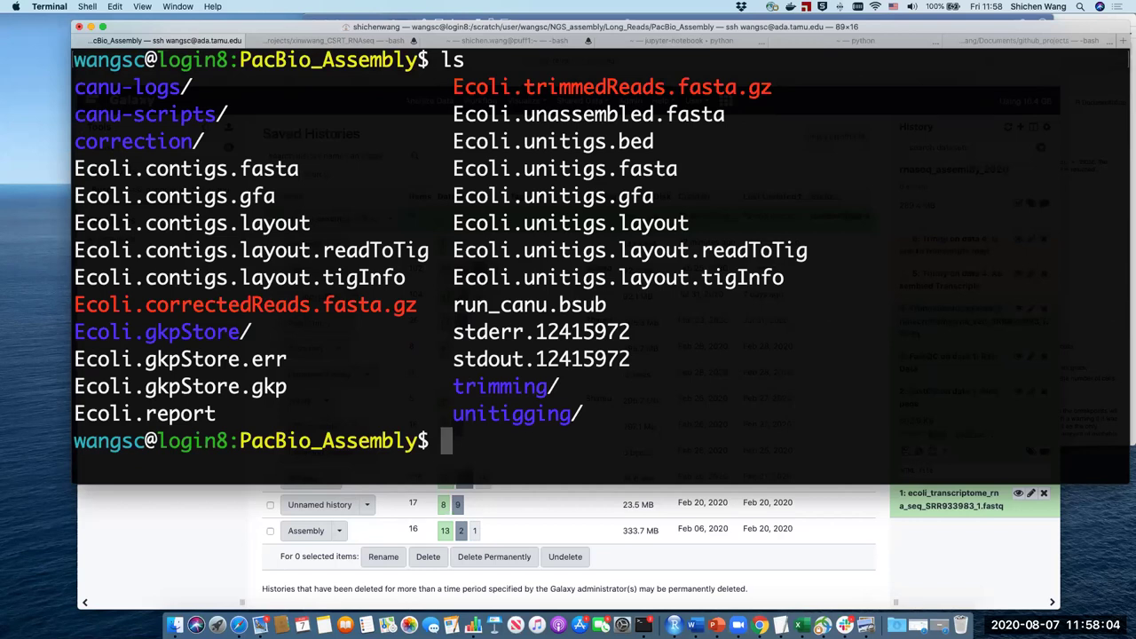
# - Display the first page of Ecoli.unitigs.fasta with more, using the file name copied from the listing, and quit
pyautogui.write('more')
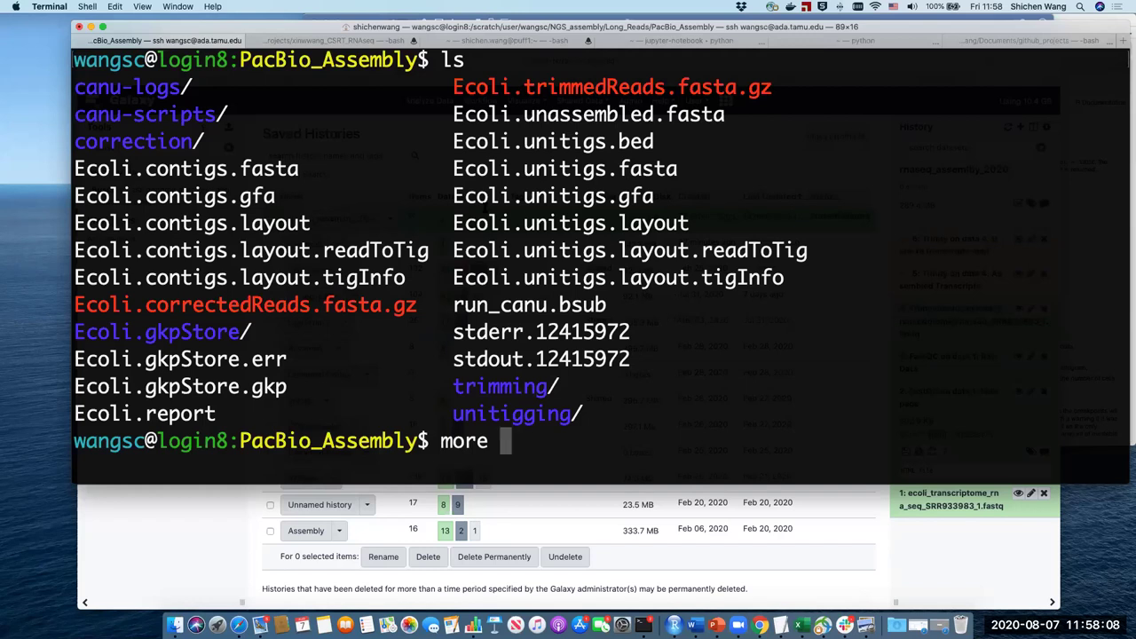
pyautogui.moveTo(465, 169); pyautogui.dragTo(697, 171)
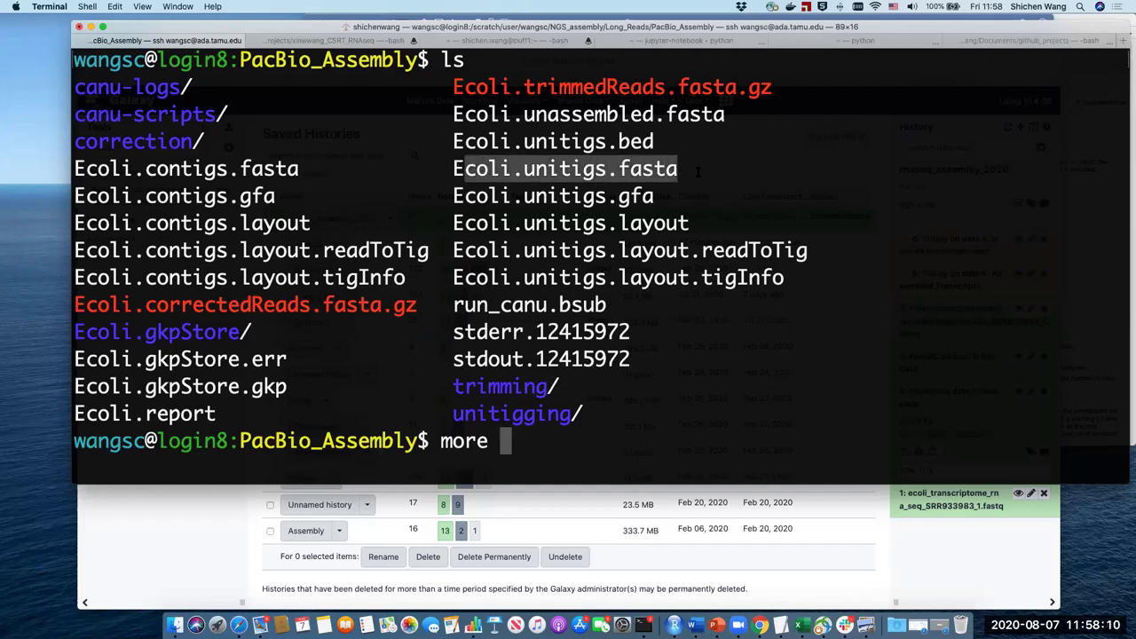
pyautogui.doubleClick(491, 170)
pyautogui.press('super+c')
pyautogui.press('super+v')
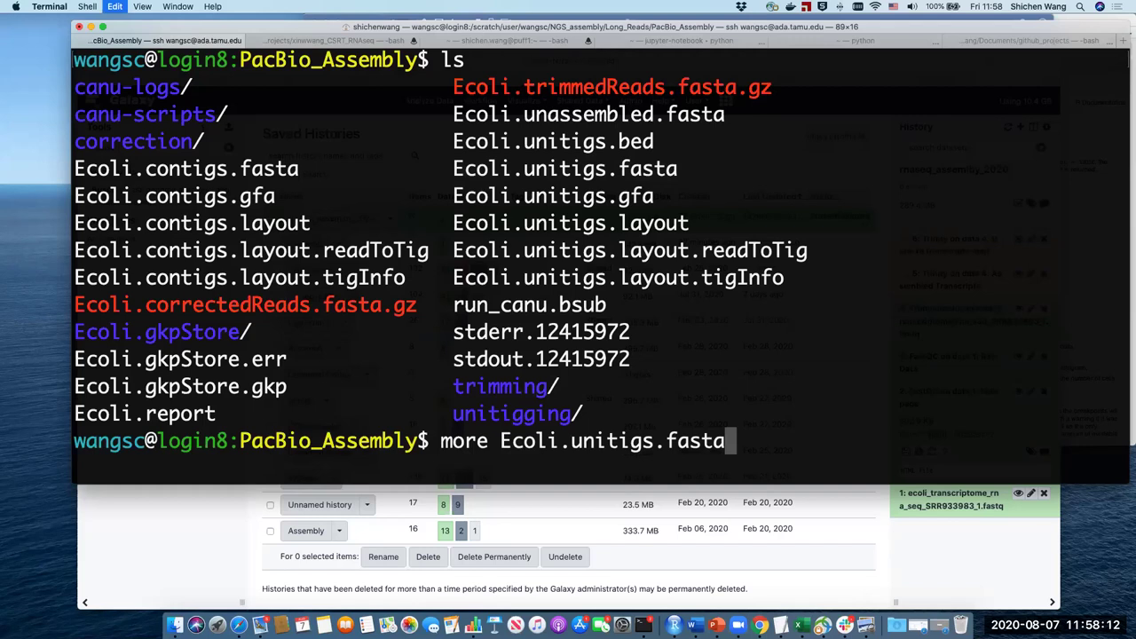
pyautogui.press('Return')
pyautogui.press('q')
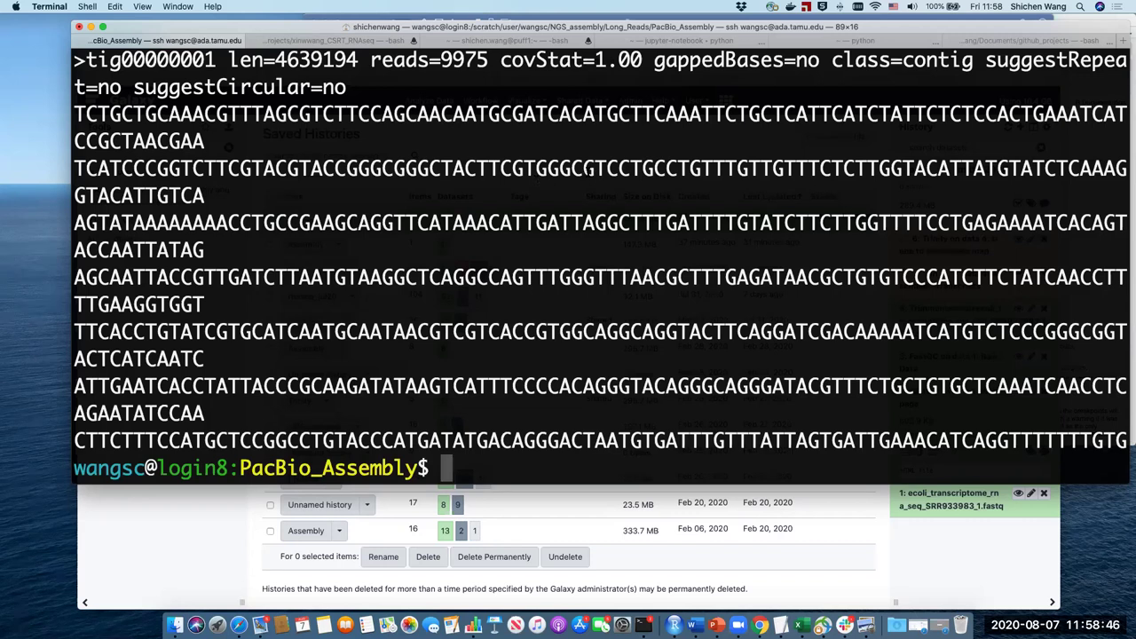
# - Relist the directory on a cleared terminal and highlight the Ecoli.unitigs.gfa and Ecoli.unitigs.fasta outputs
pyautogui.write('clear')
pyautogui.press('Return')
pyautogui.write('ls')
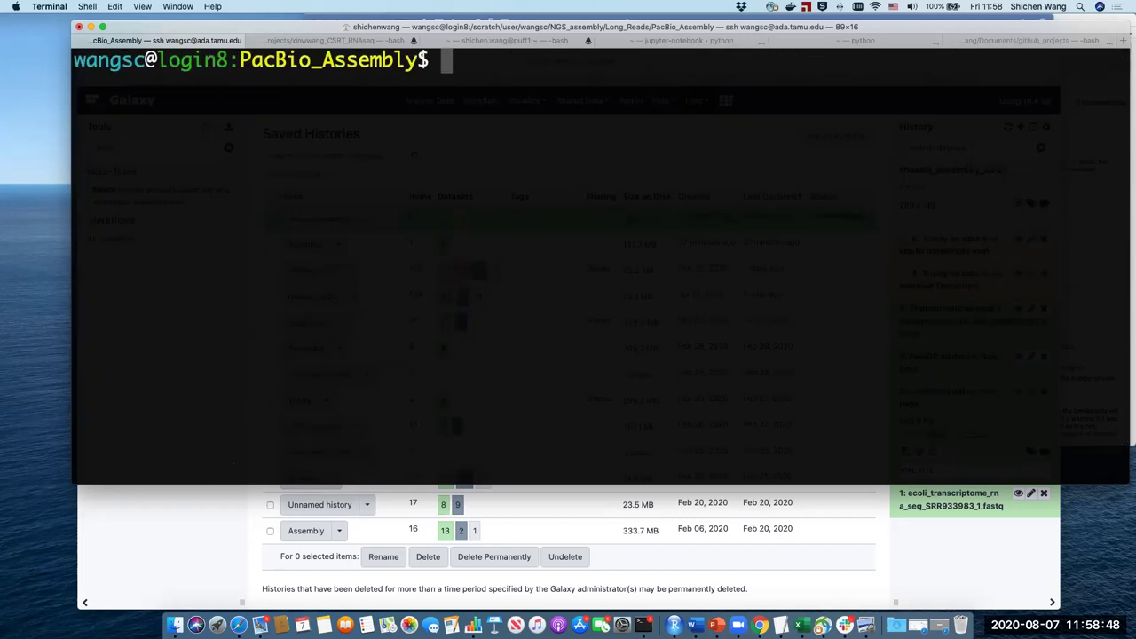
pyautogui.press('Return')
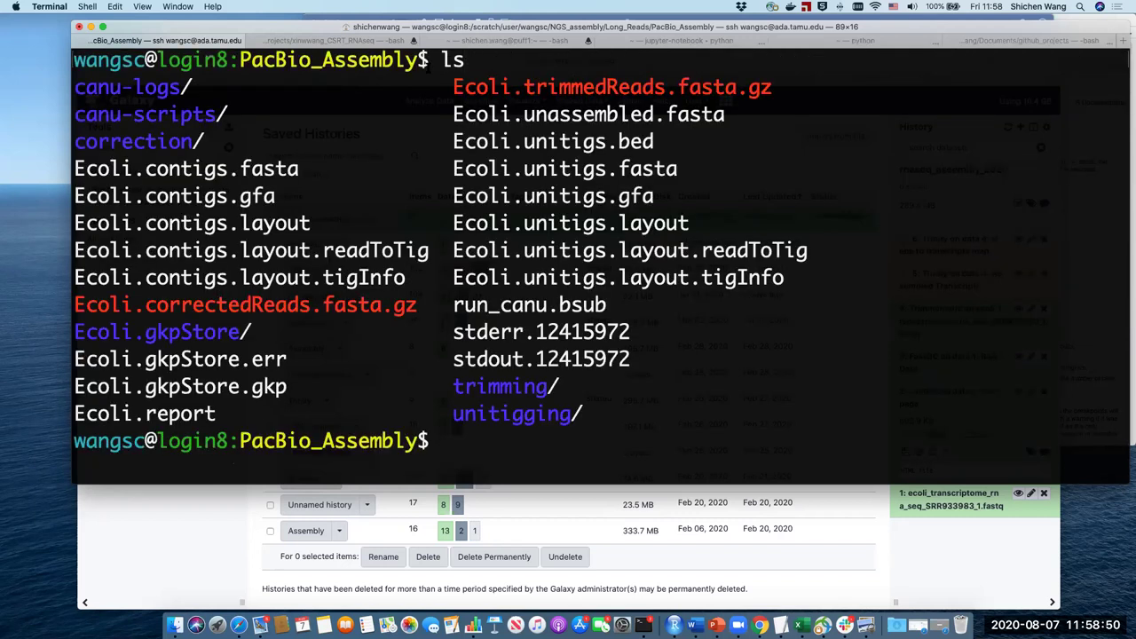
pyautogui.moveTo(443, 196); pyautogui.dragTo(657, 196)
pyautogui.click(583, 170)
pyautogui.moveTo(453, 167); pyautogui.dragTo(704, 167)
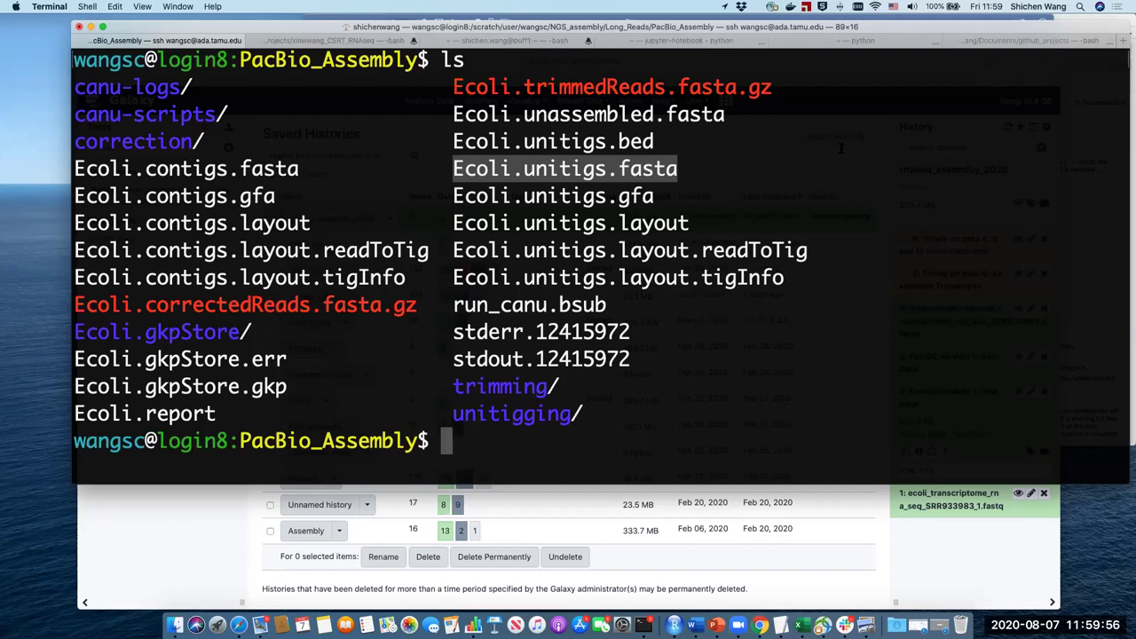
pyautogui.click(920, 233)
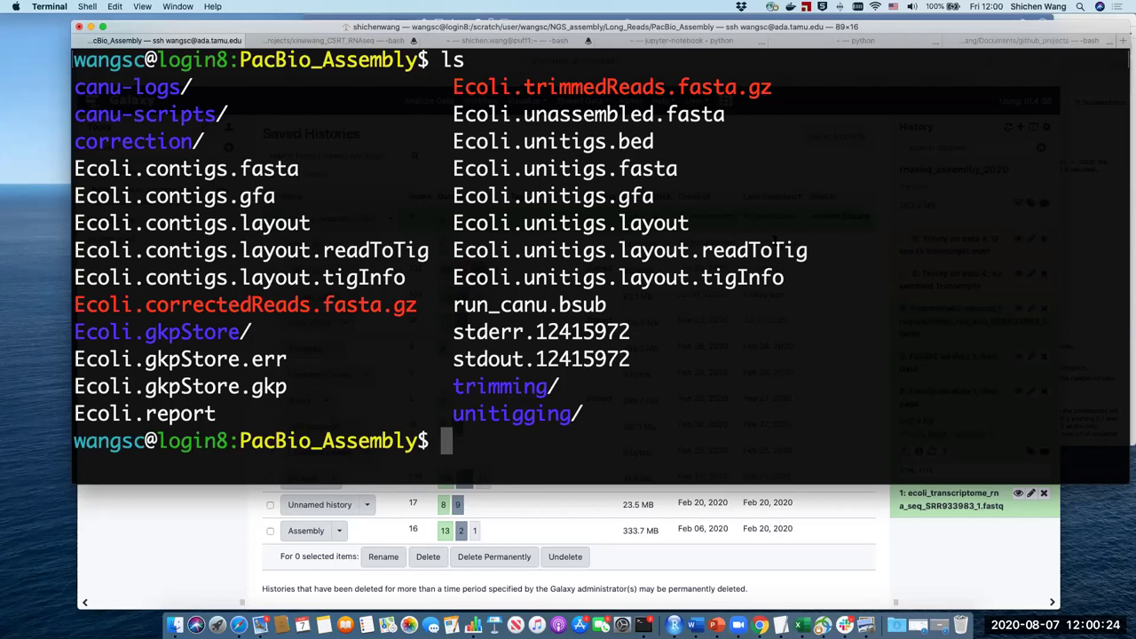
# - Switch back to Galaxy in Safari, expand the Trimmomatic dataset and open its rerun form to check the trimming settings
pyautogui.click(878, 538)
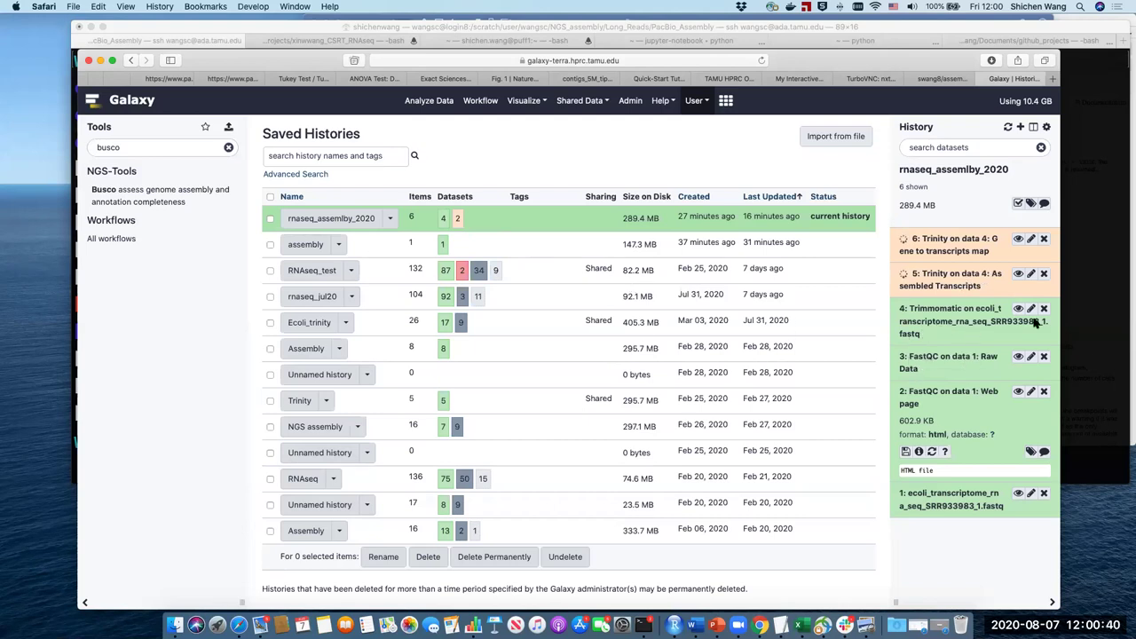
pyautogui.click(961, 309)
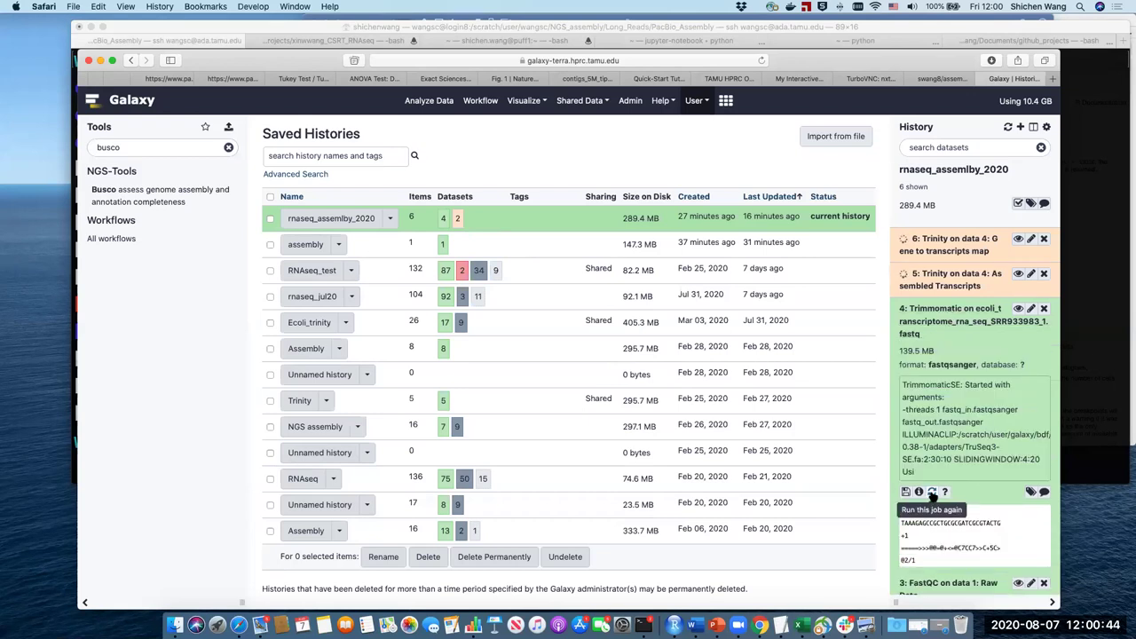
pyautogui.click(932, 493)
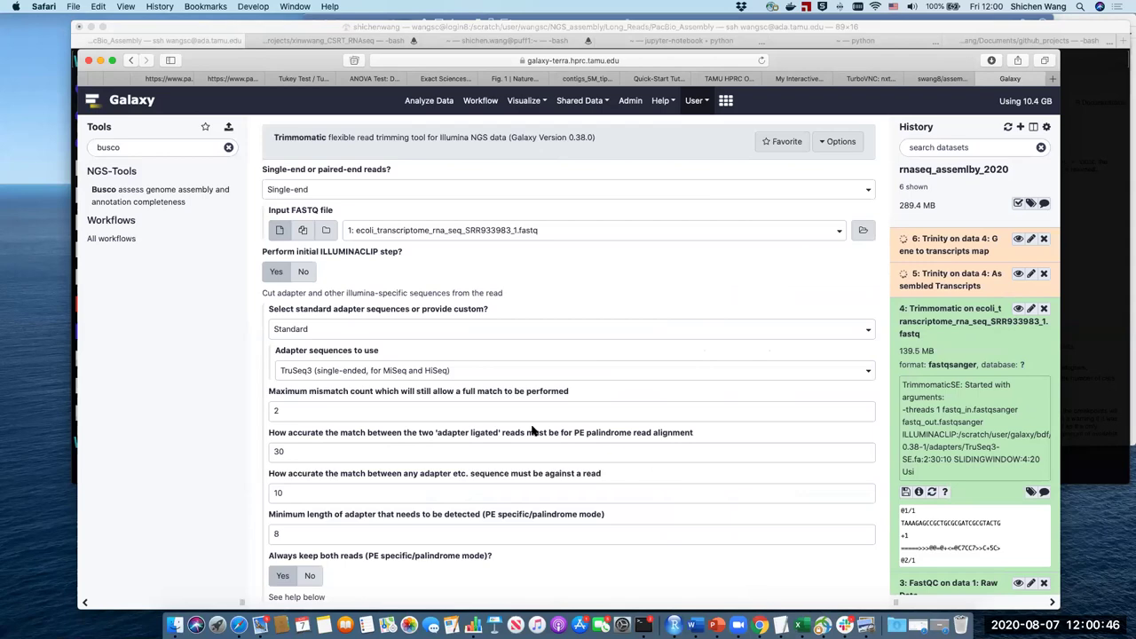
pyautogui.scroll(-10, 623, 307)
pyautogui.scroll(-5, 623, 307)
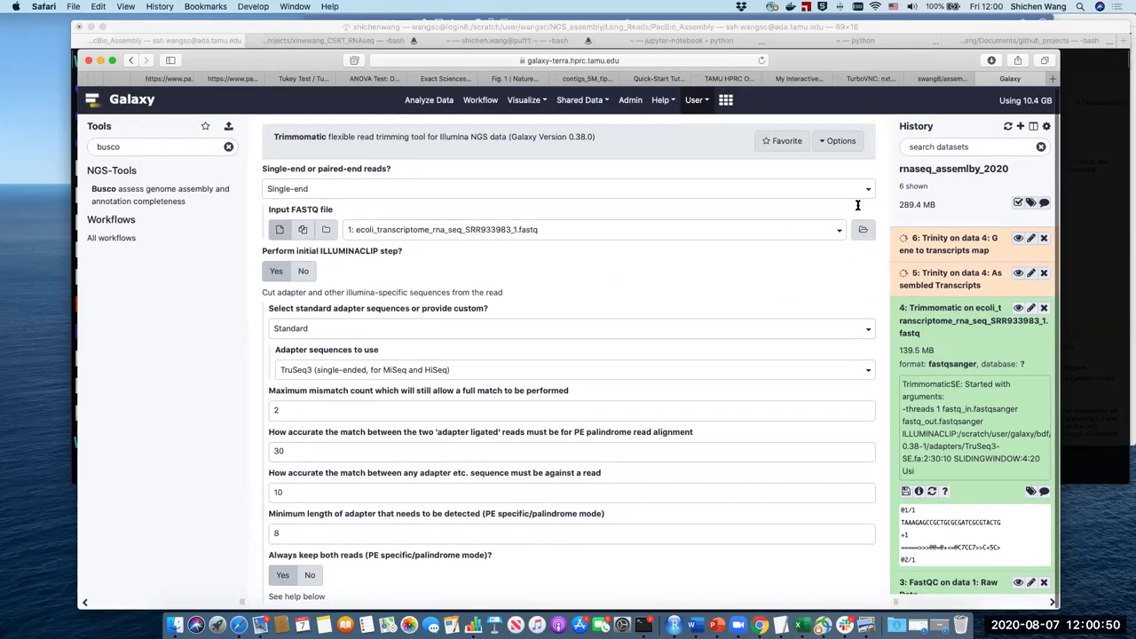
pyautogui.press('super+Tab')
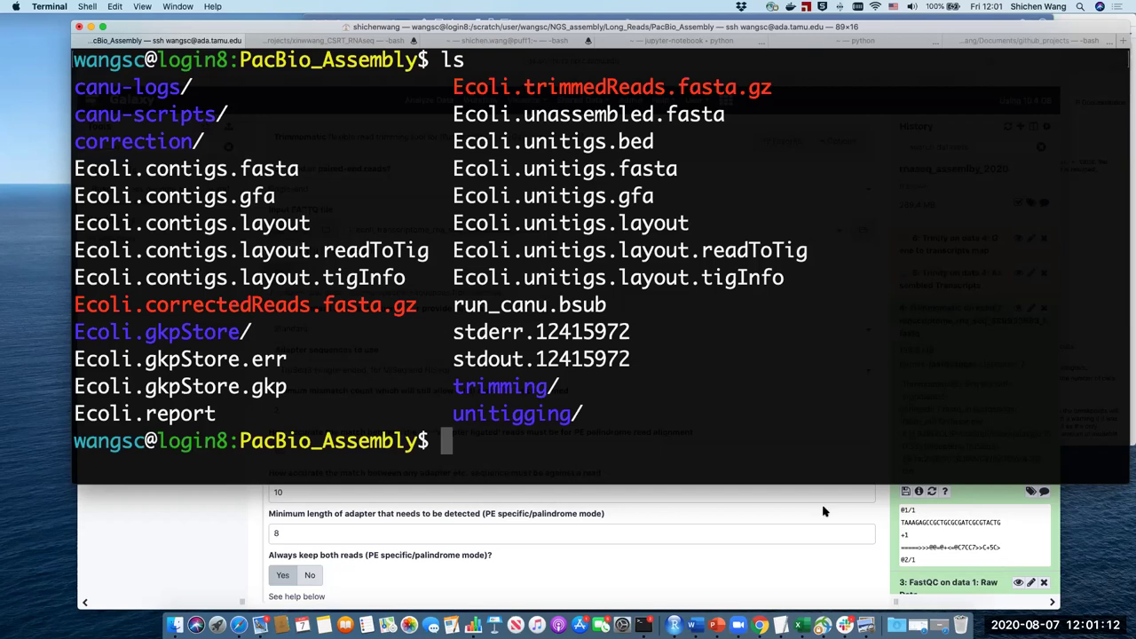
pyautogui.press('super+Tab')
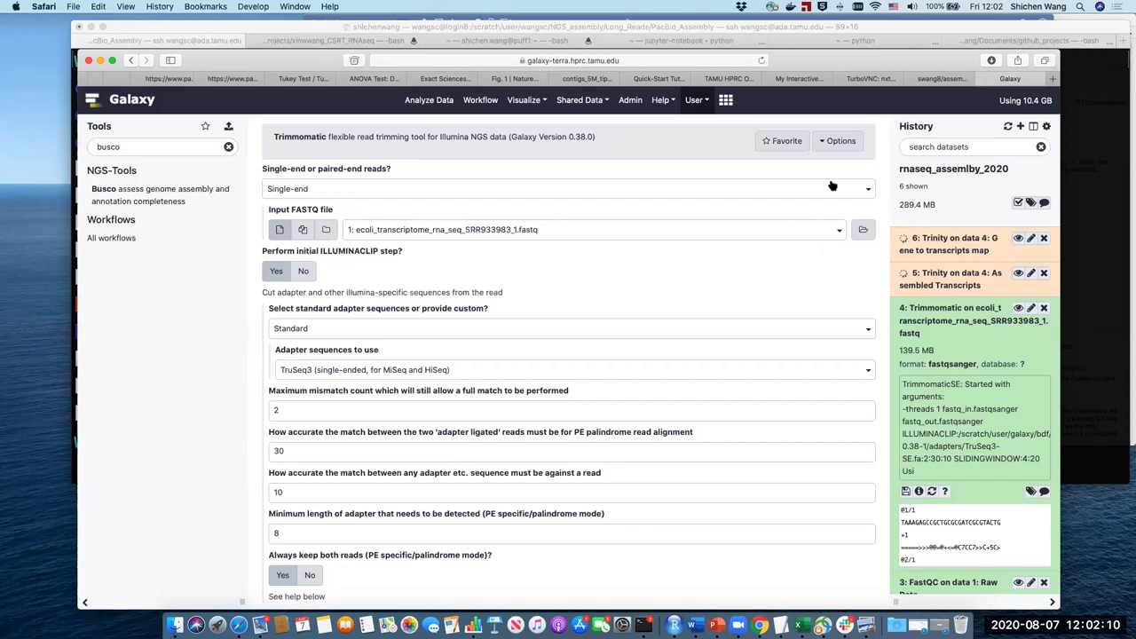
pyautogui.moveTo(921, 68); pyautogui.dragTo(926, 52)
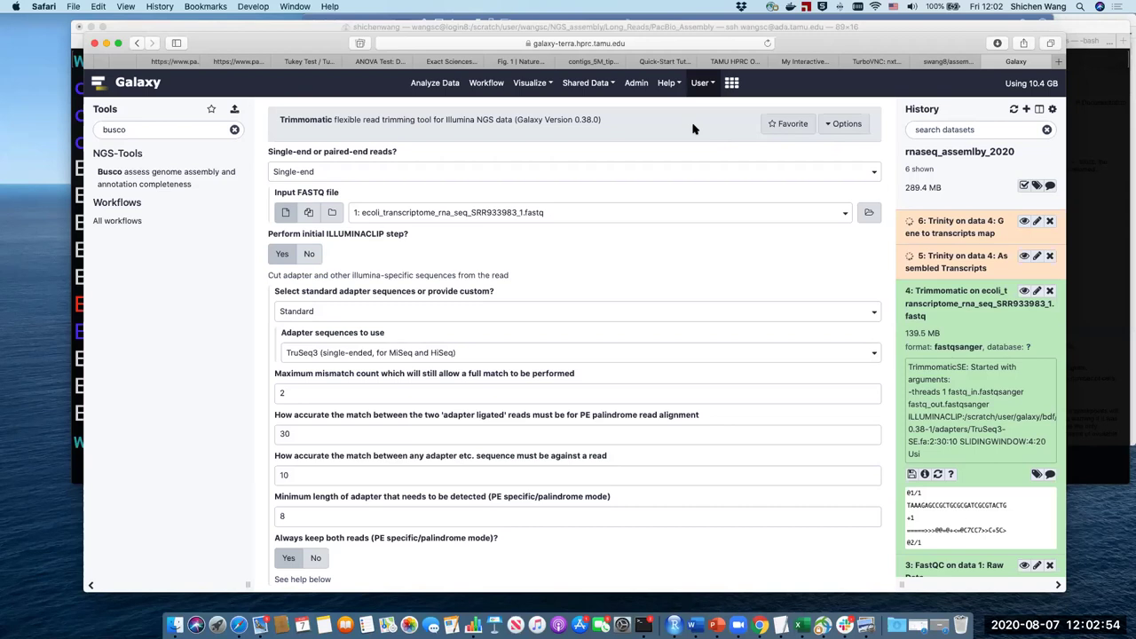
# - Reload Galaxy and open the E. coli shared data library's permission settings to check which roles can access it
pyautogui.press('super+r')
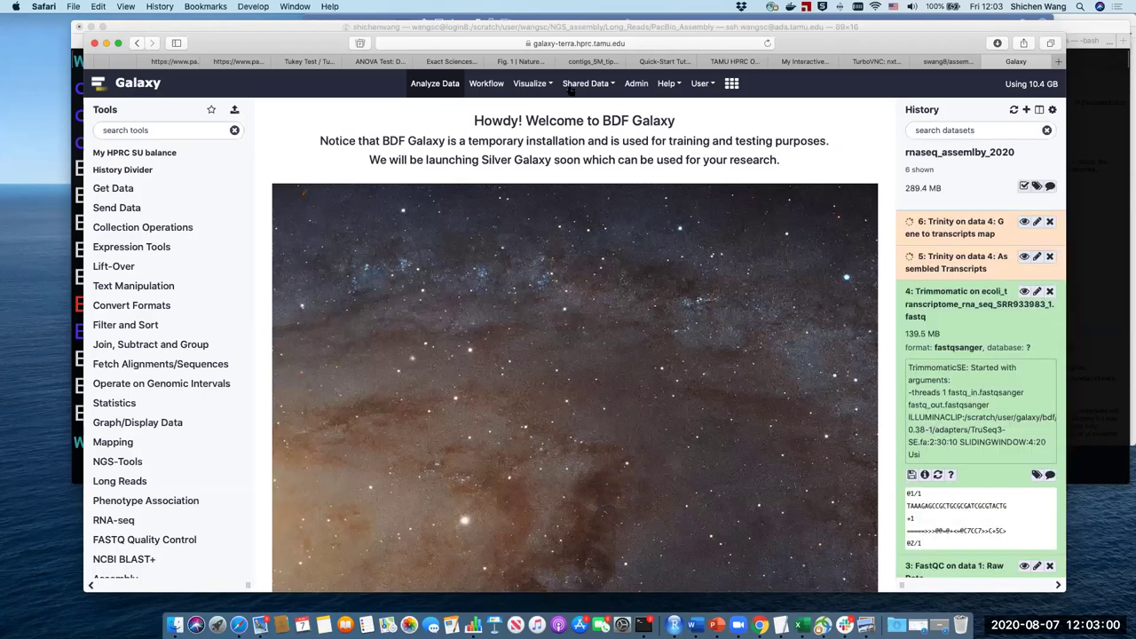
pyautogui.click(572, 87)
pyautogui.click(598, 113)
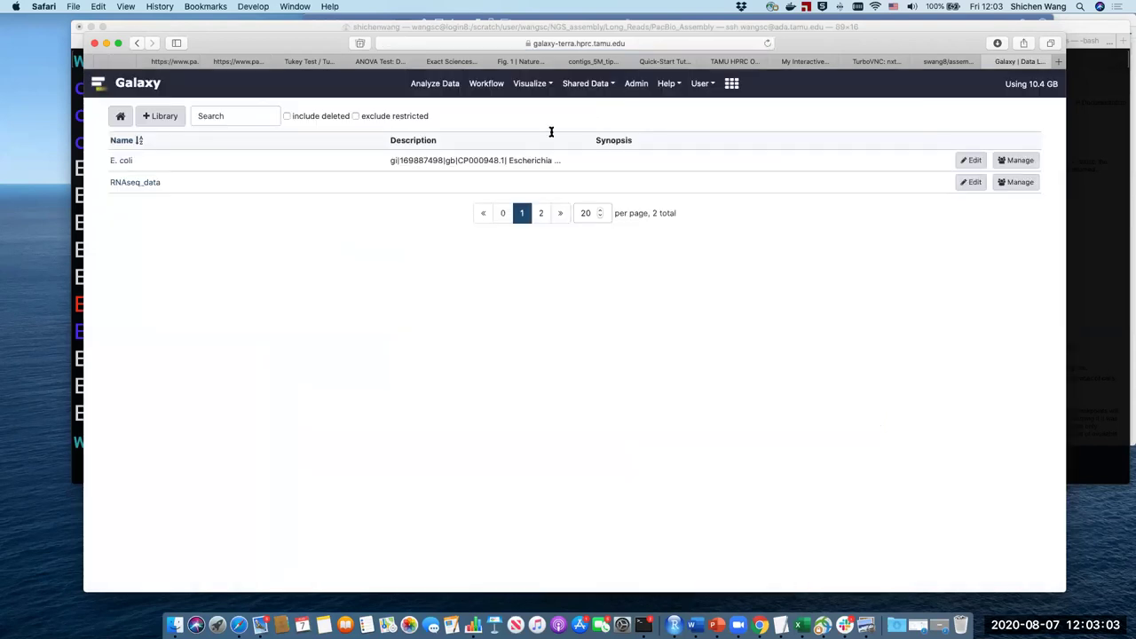
pyautogui.click(1017, 160)
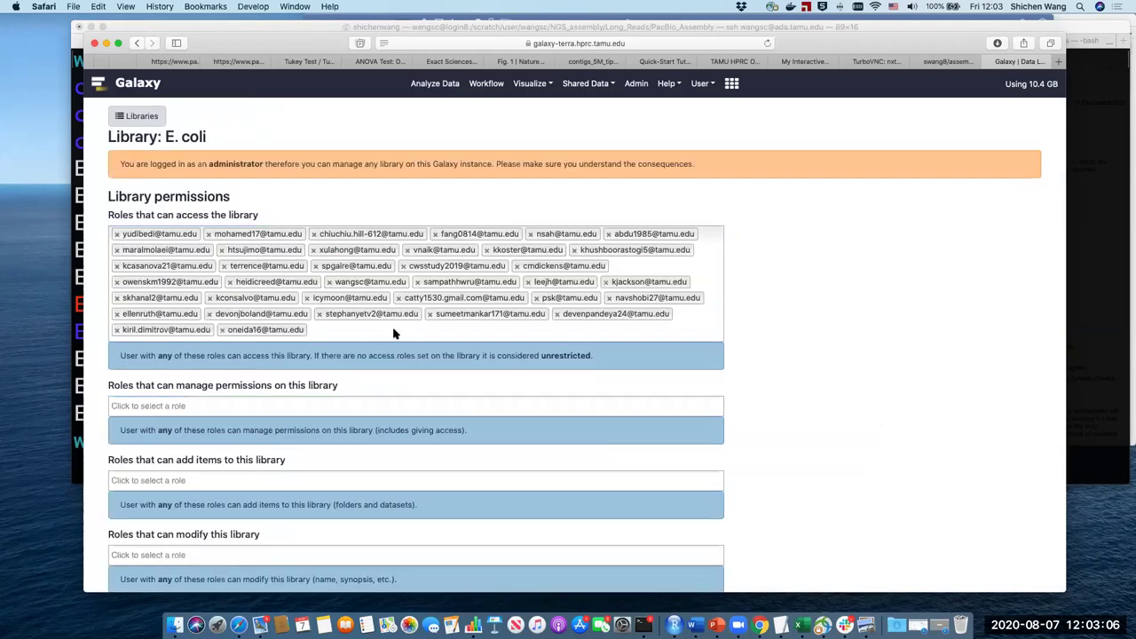
pyautogui.click(395, 334)
pyautogui.click(395, 334)
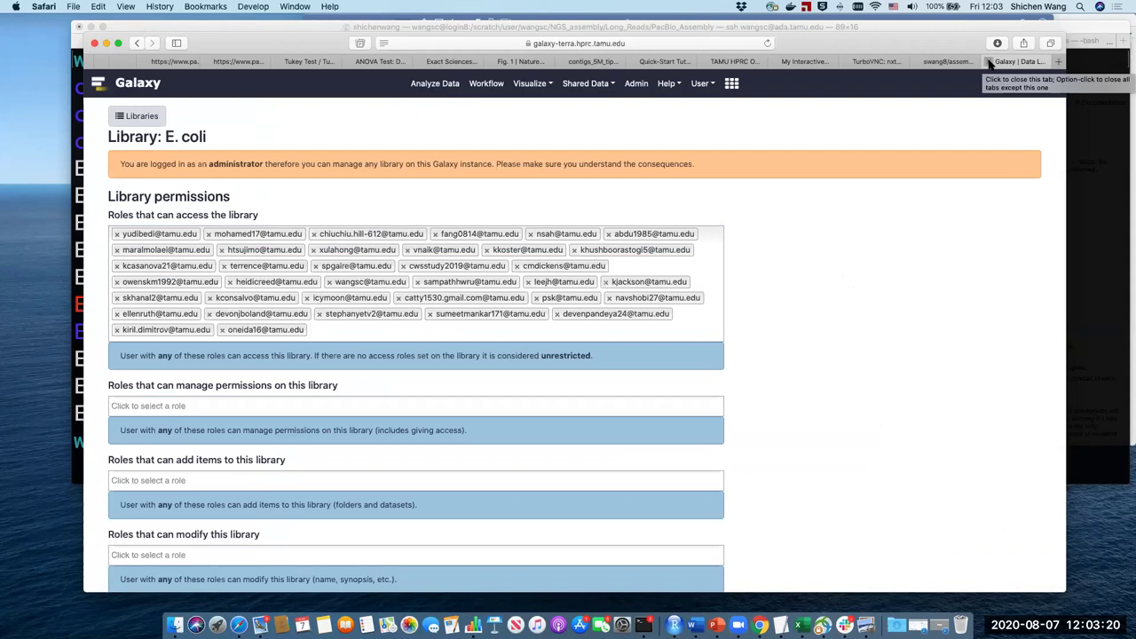
# - Close the Galaxy page in Safari and switch back to the PacBio_Assembly session in Terminal
pyautogui.click(990, 62)
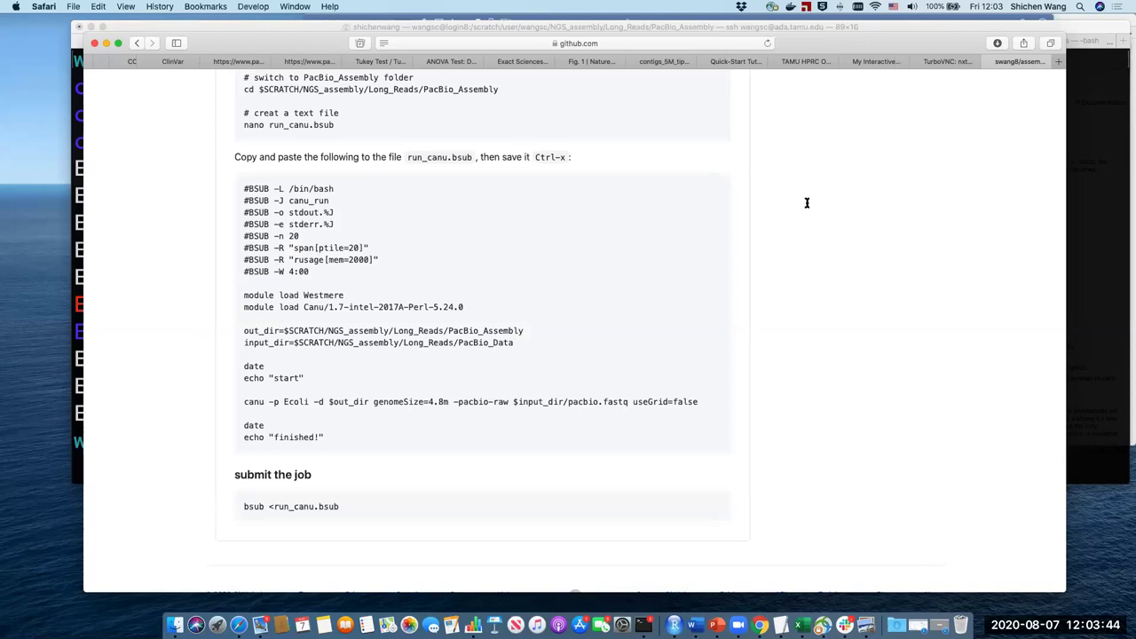
pyautogui.press('super+Tab')
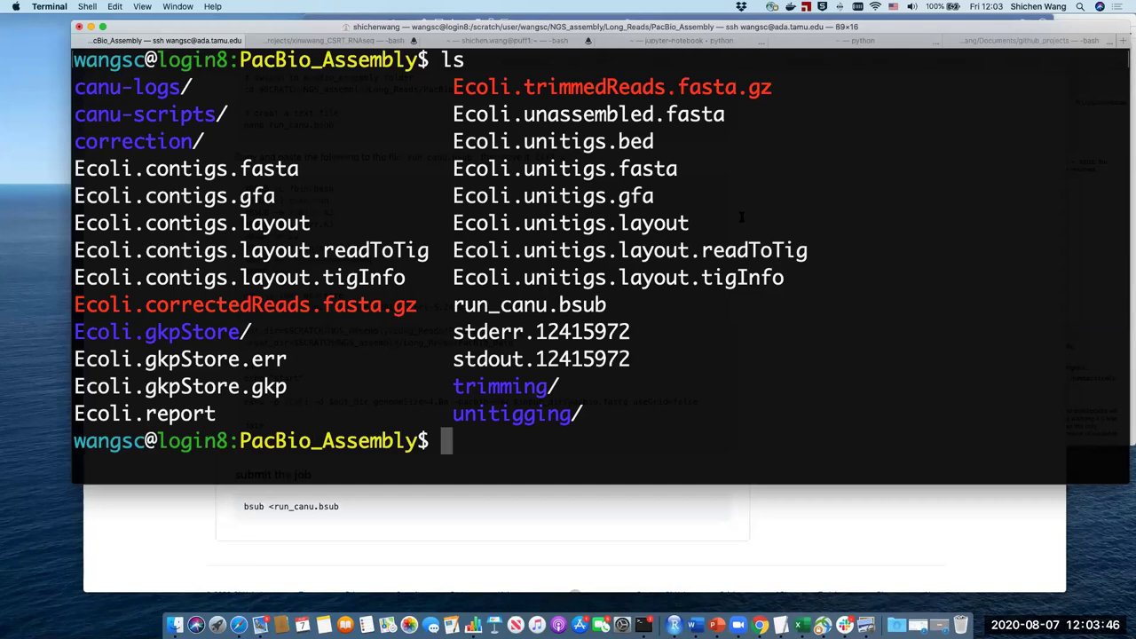